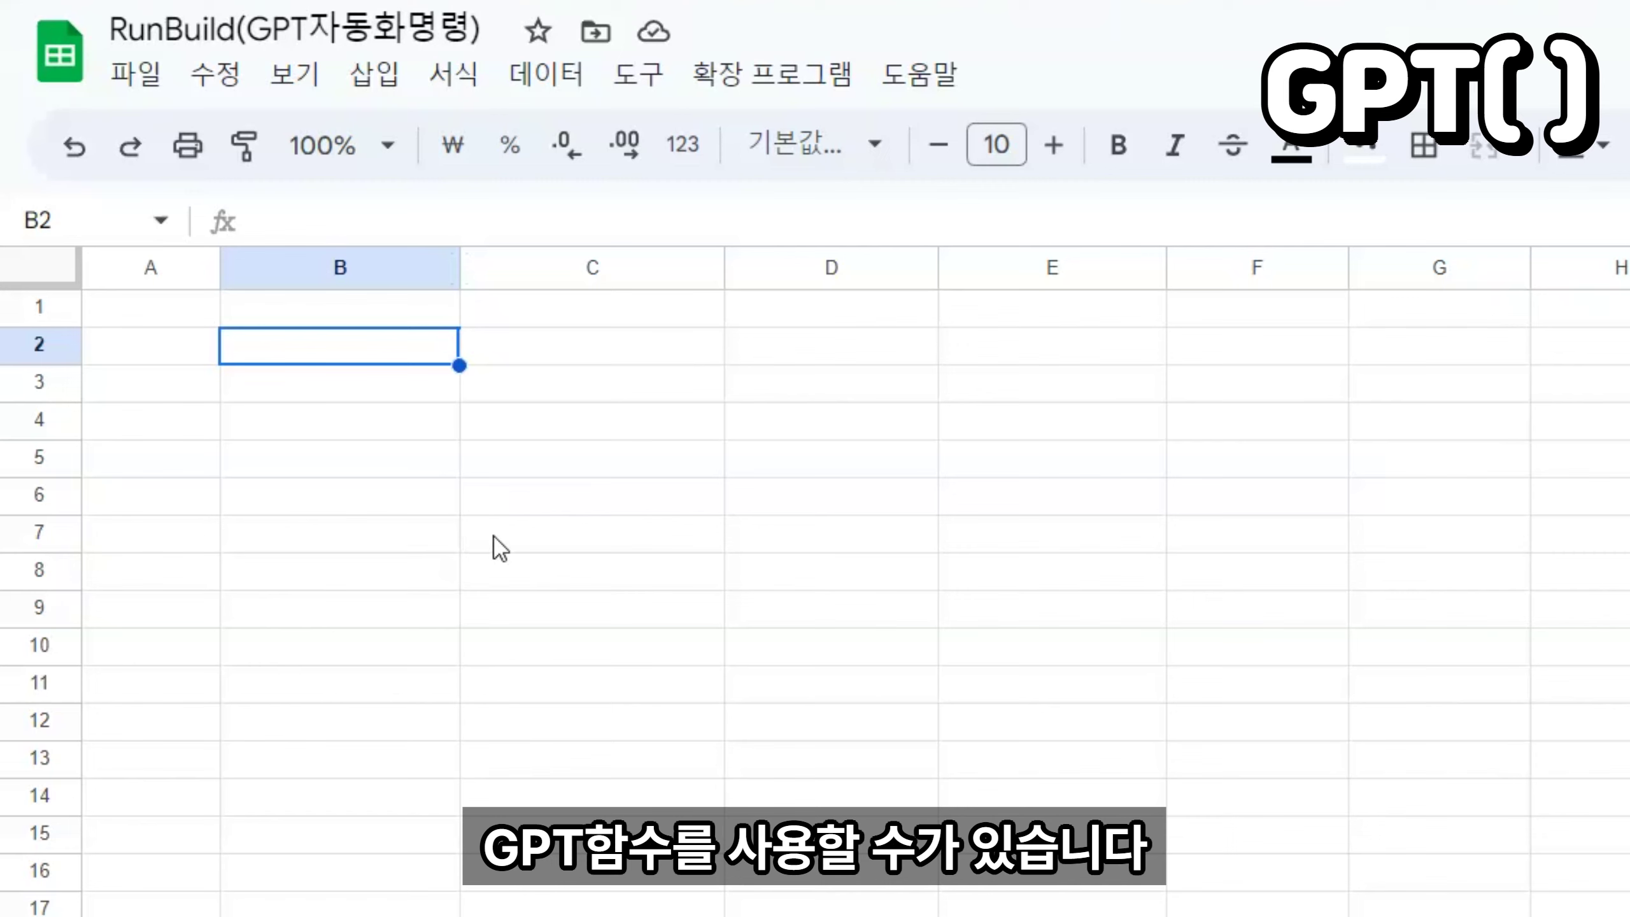
Step: Enter =gpt("컴퓨터 수업활동 내용을 리스트로 10개 작성해줘") in cell B2 to generate a list of class activities
left_click(376, 380)
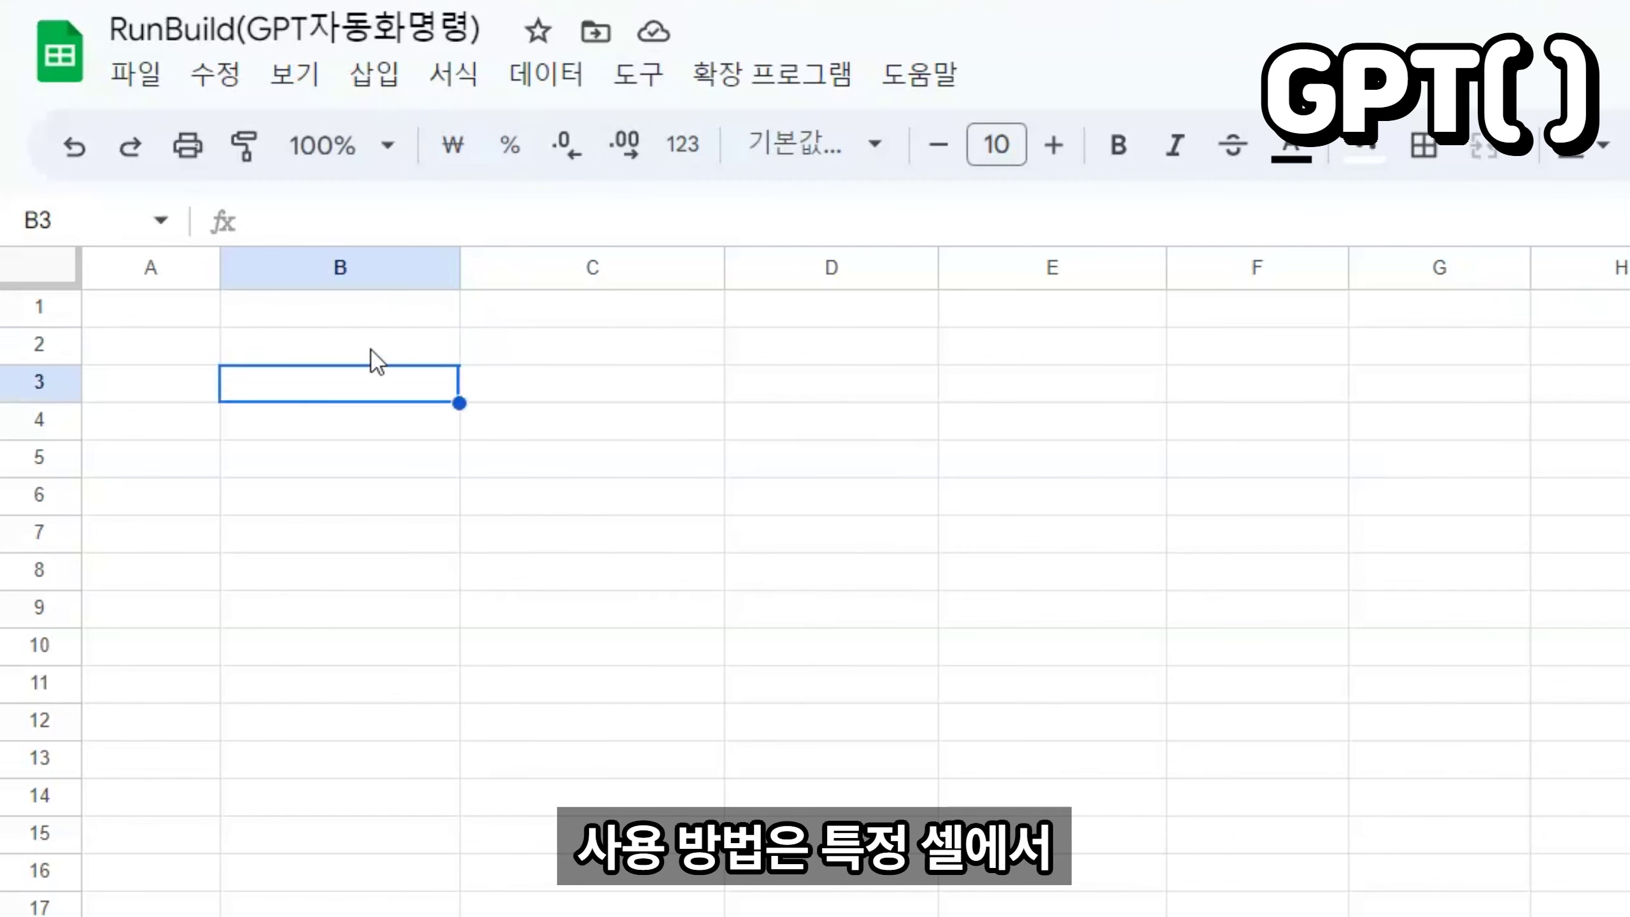
left_click(359, 340)
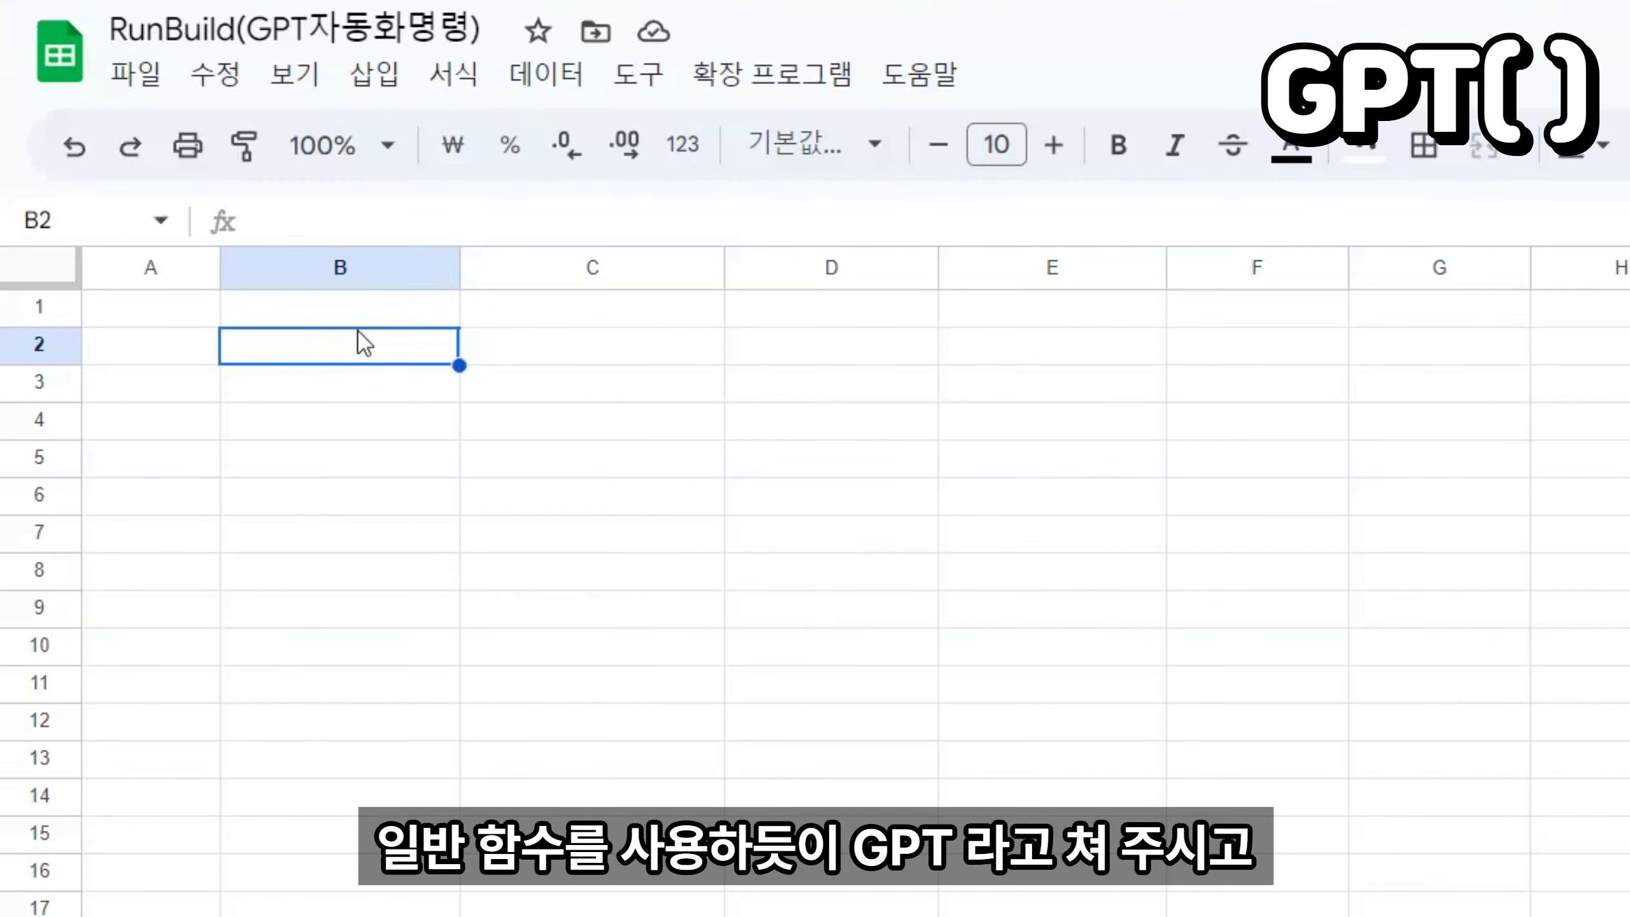
type("=gpt(")
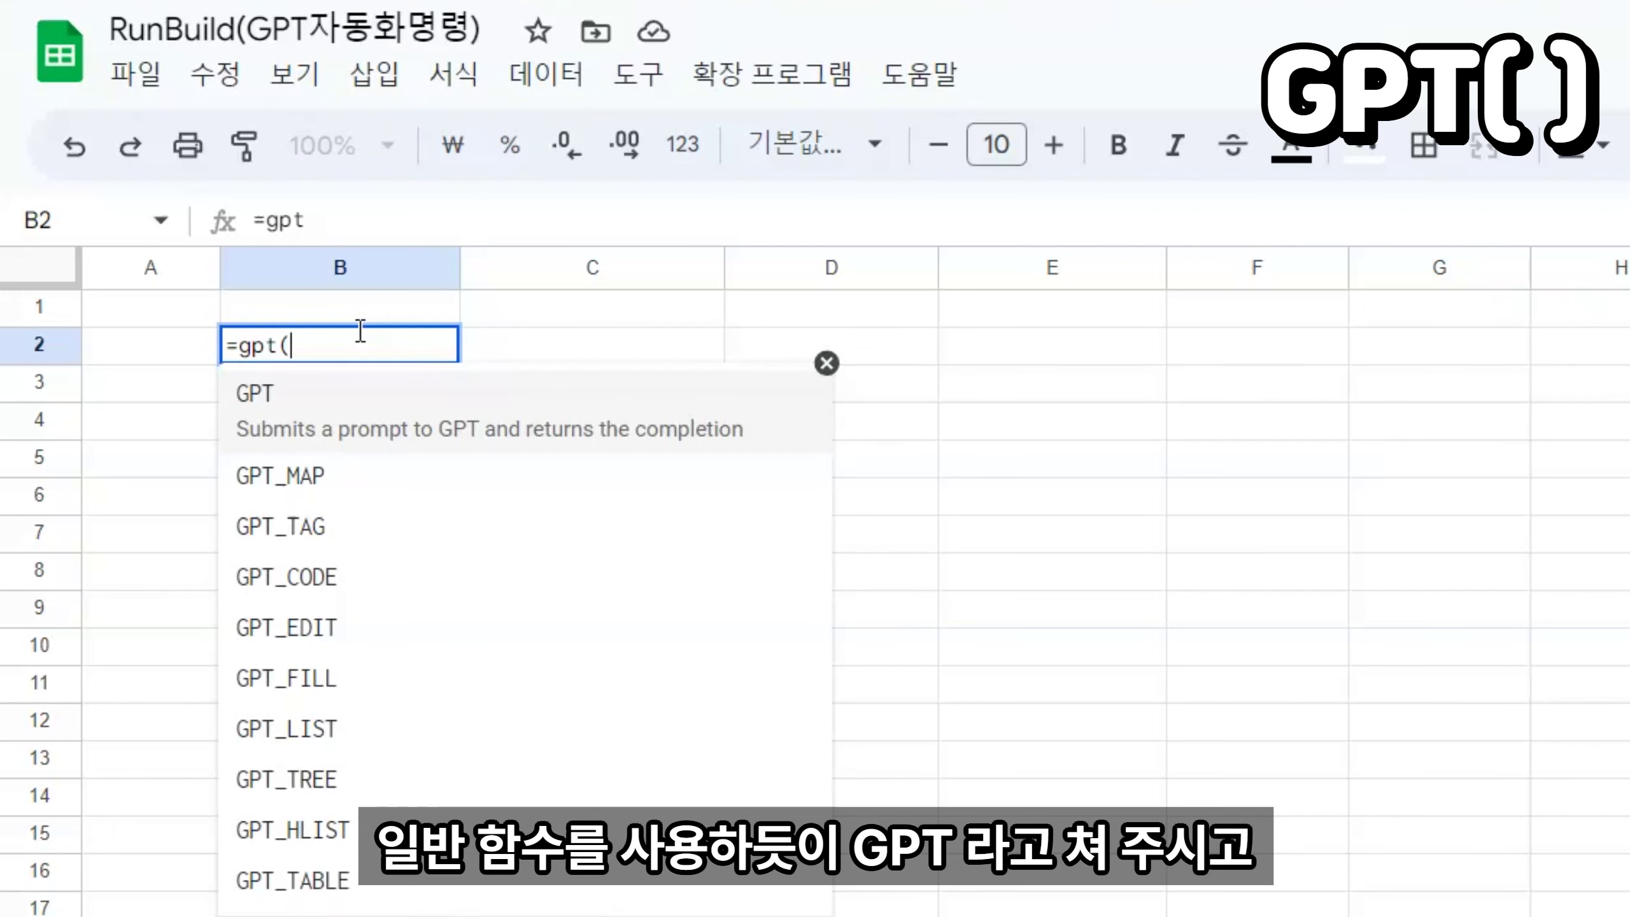
type("\"")
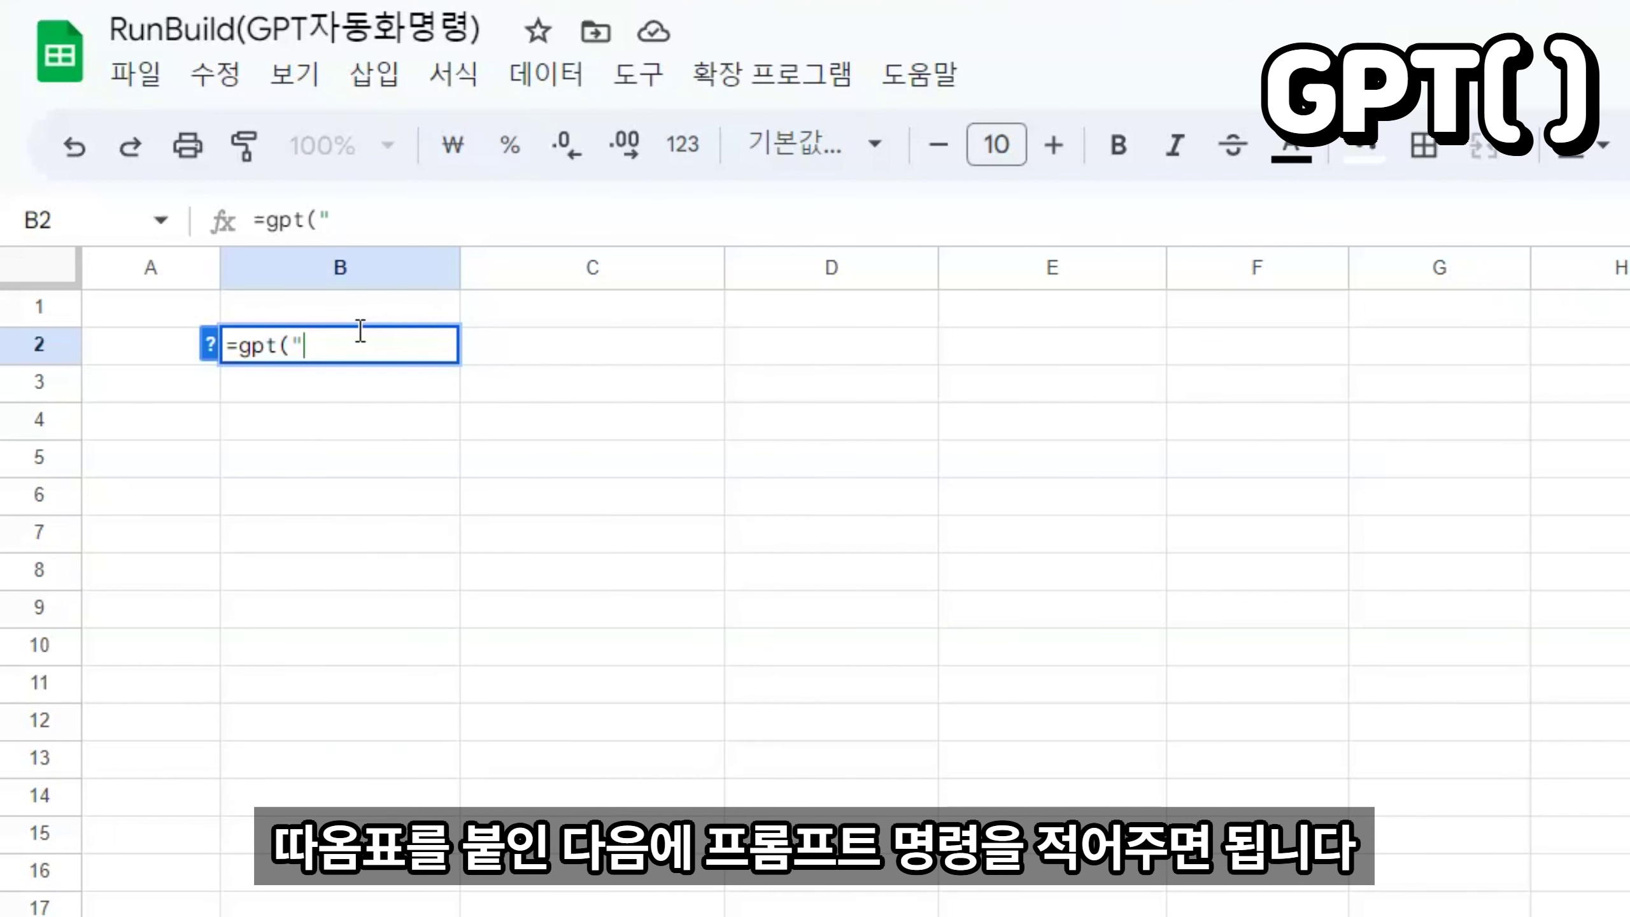
type("컴퓨터 수업활동 내용을 리스트로 10개 작성해줘\")")
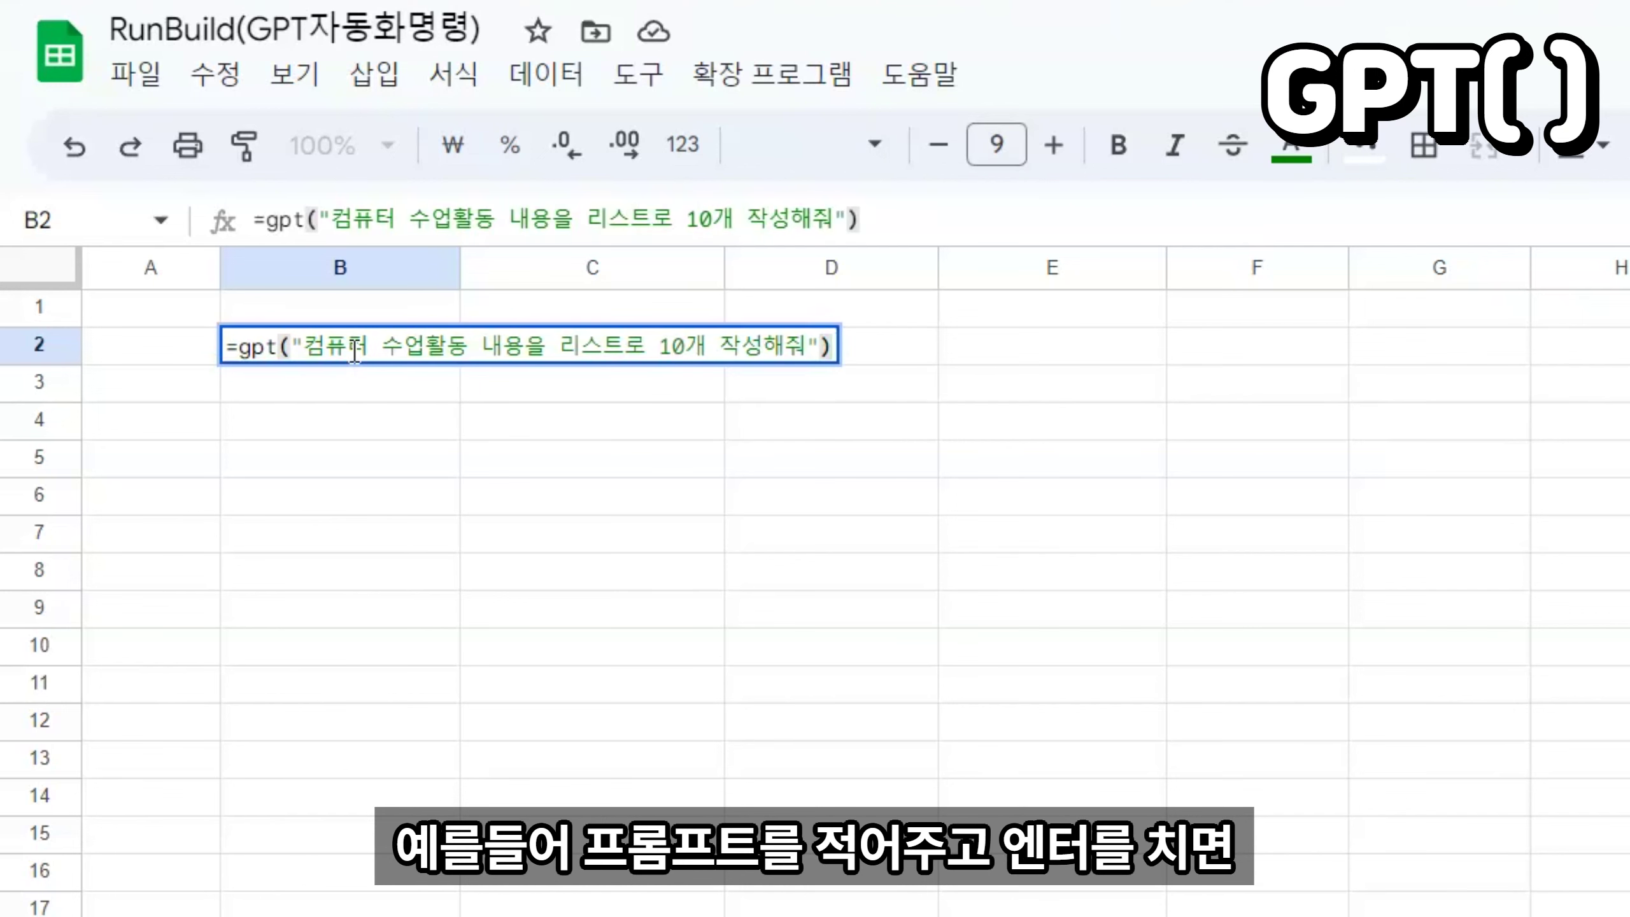
key("Return")
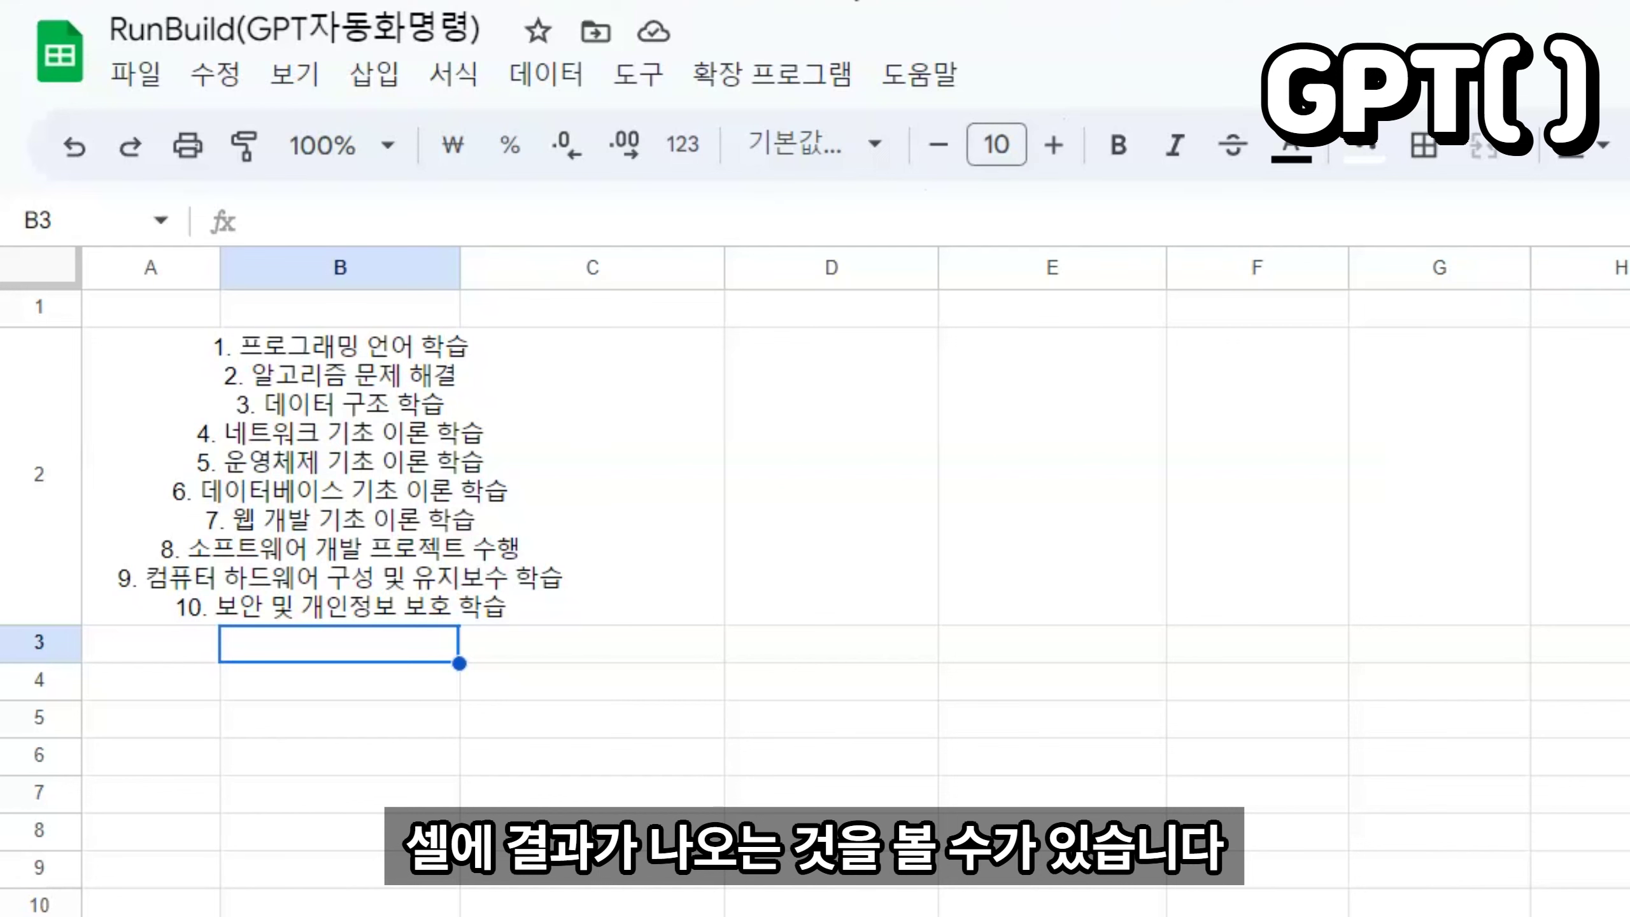
Step: Clear the generated list from cell B2
left_click(618, 569)
key("Left")
key("Left")
left_click(384, 370)
key("Delete")
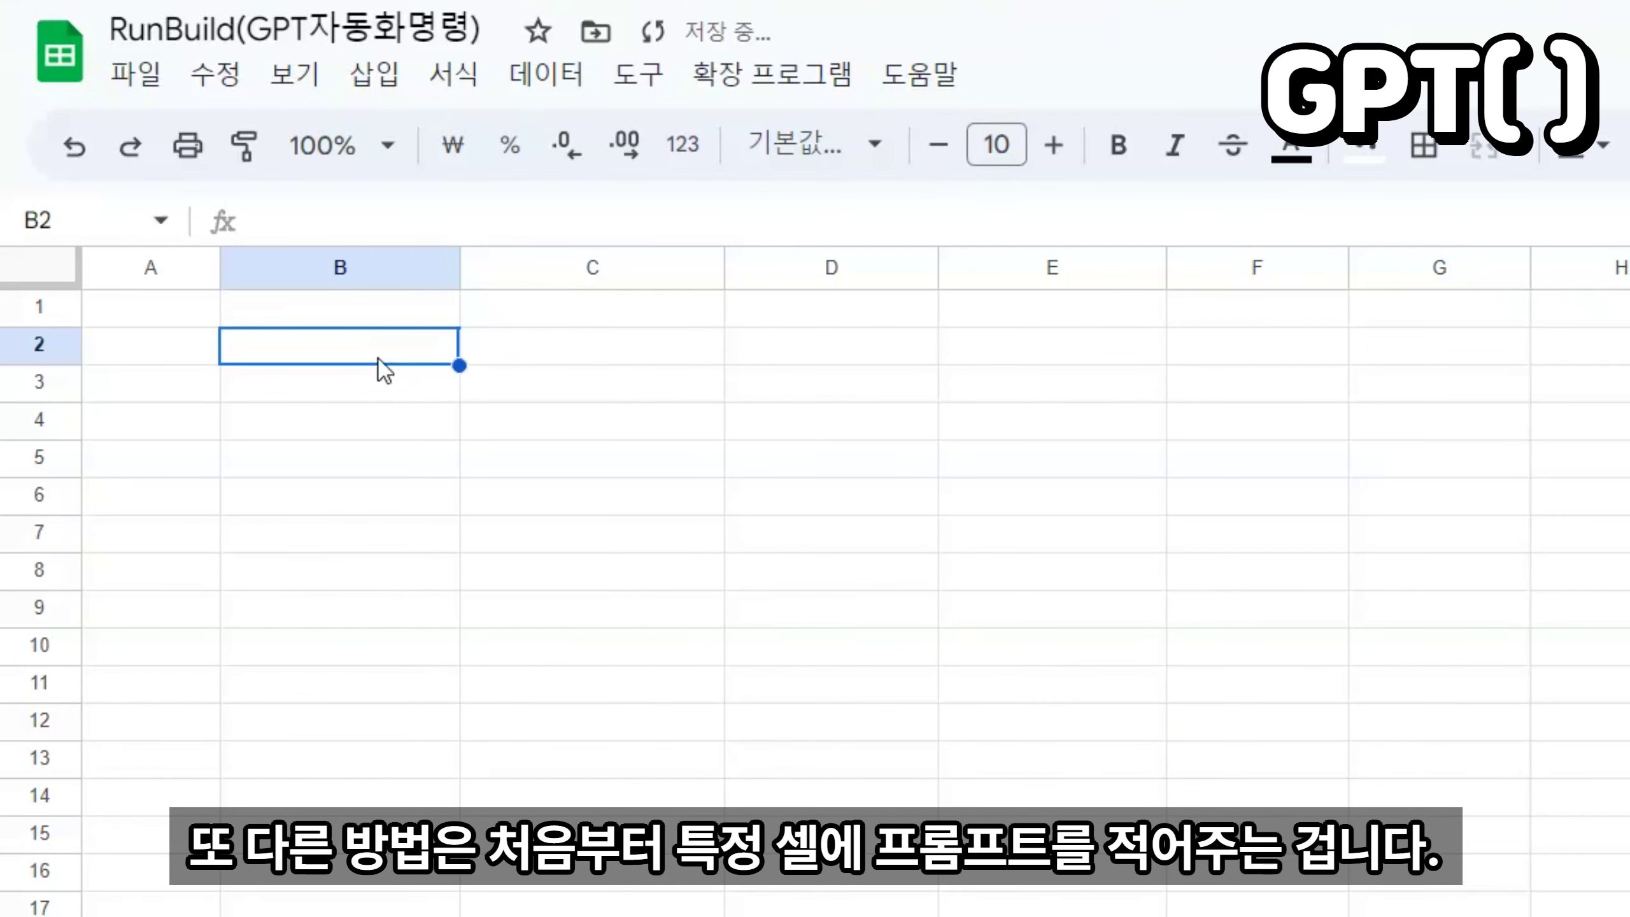
Step: Write the prompt 컴퓨터 수업활동 내용을 리스트로 10개 작성해줘 in cell B1 and widen column B to fit it
left_click(411, 309)
left_click_drag(459, 267, 715, 267)
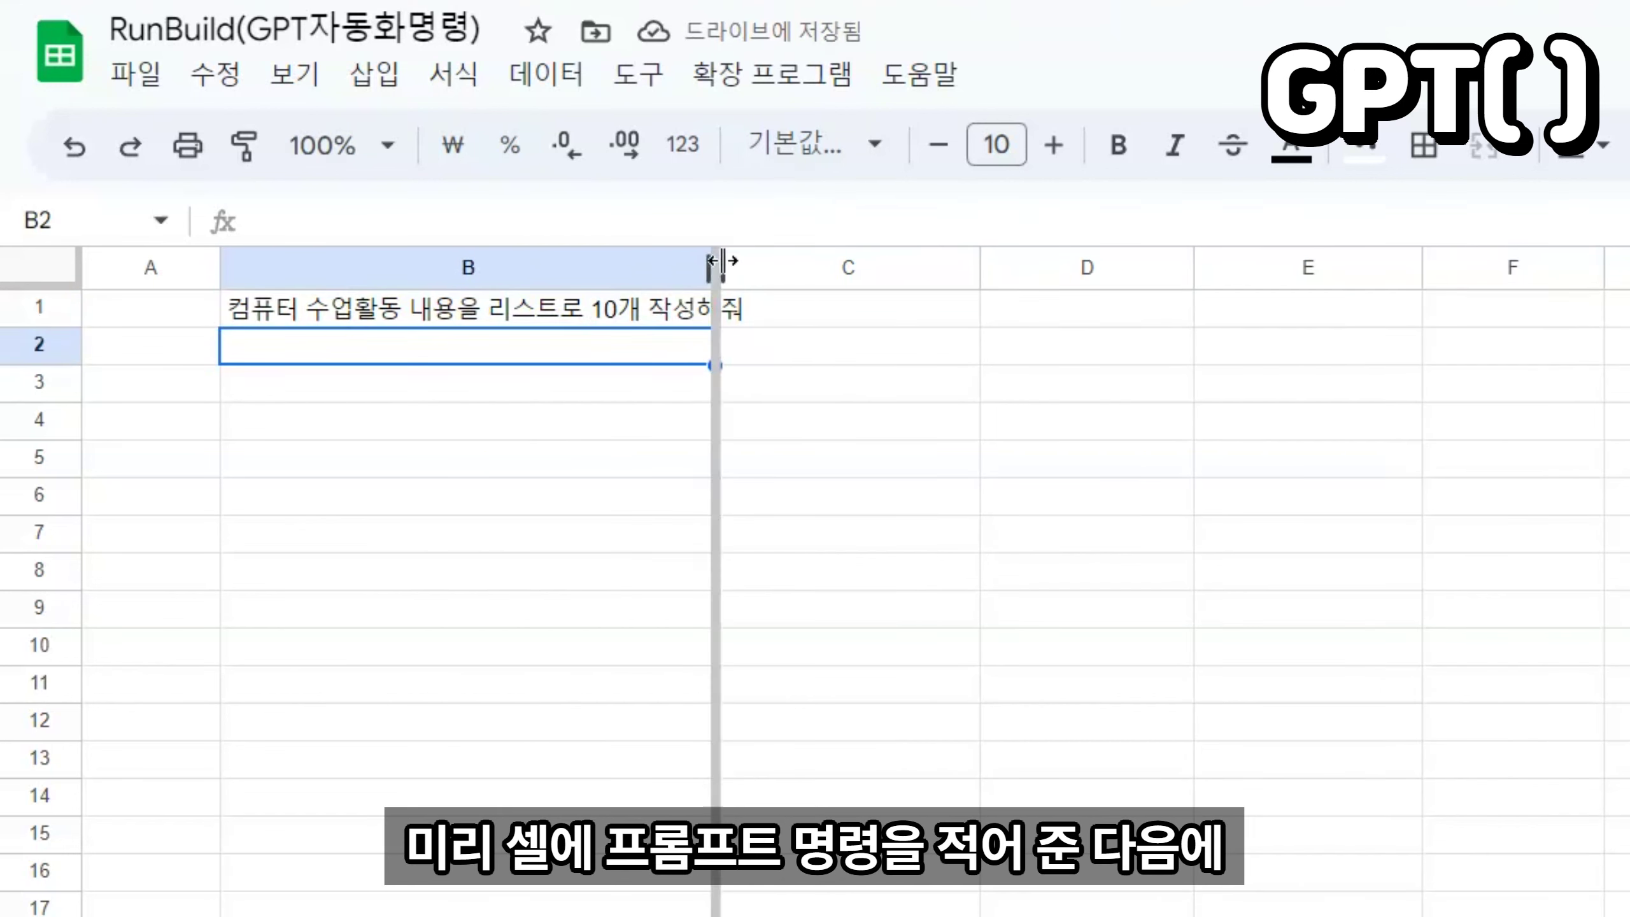
left_click_drag(717, 267, 753, 267)
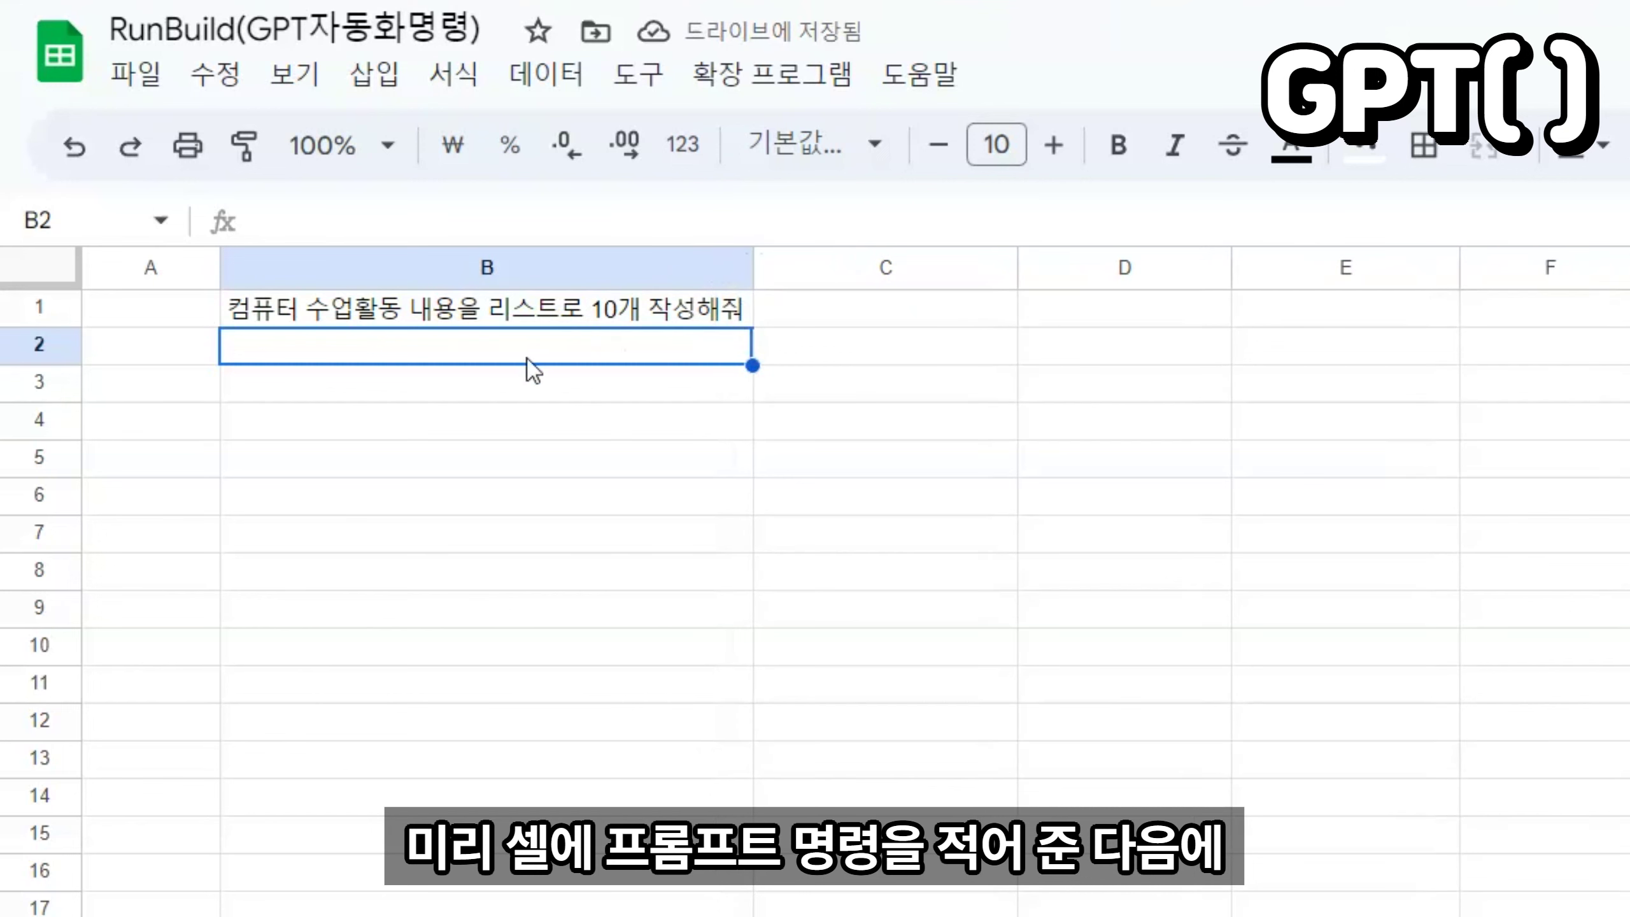
Step: Enter the formula =gpt(B1) in cell B2 so it uses the prompt cell above
type("=gpt(")
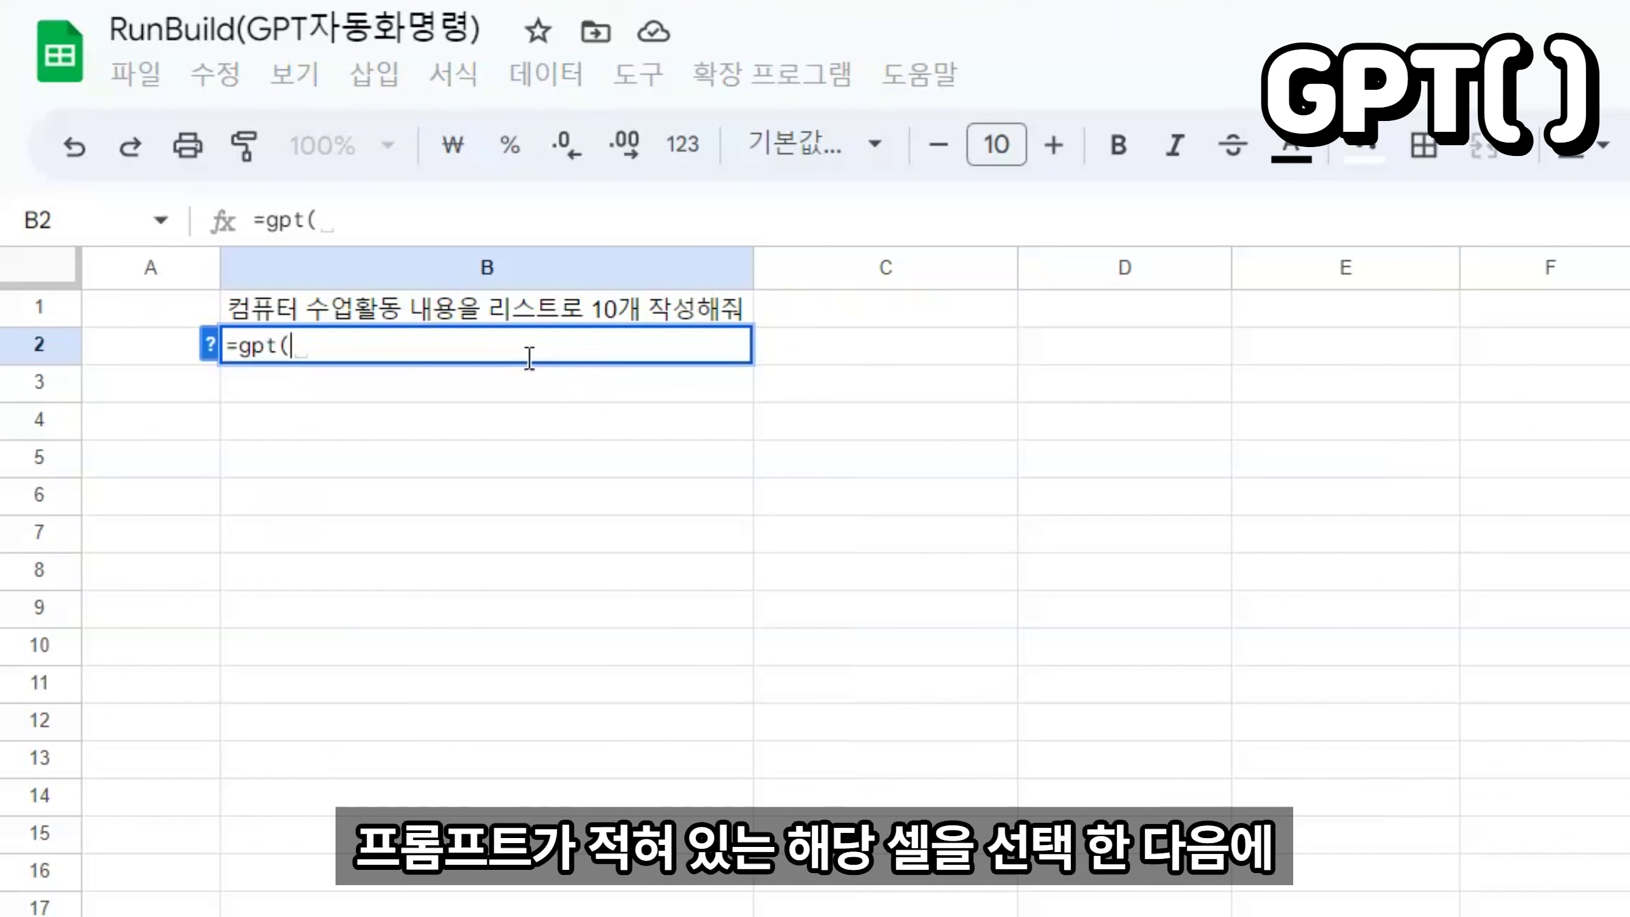
left_click(580, 319)
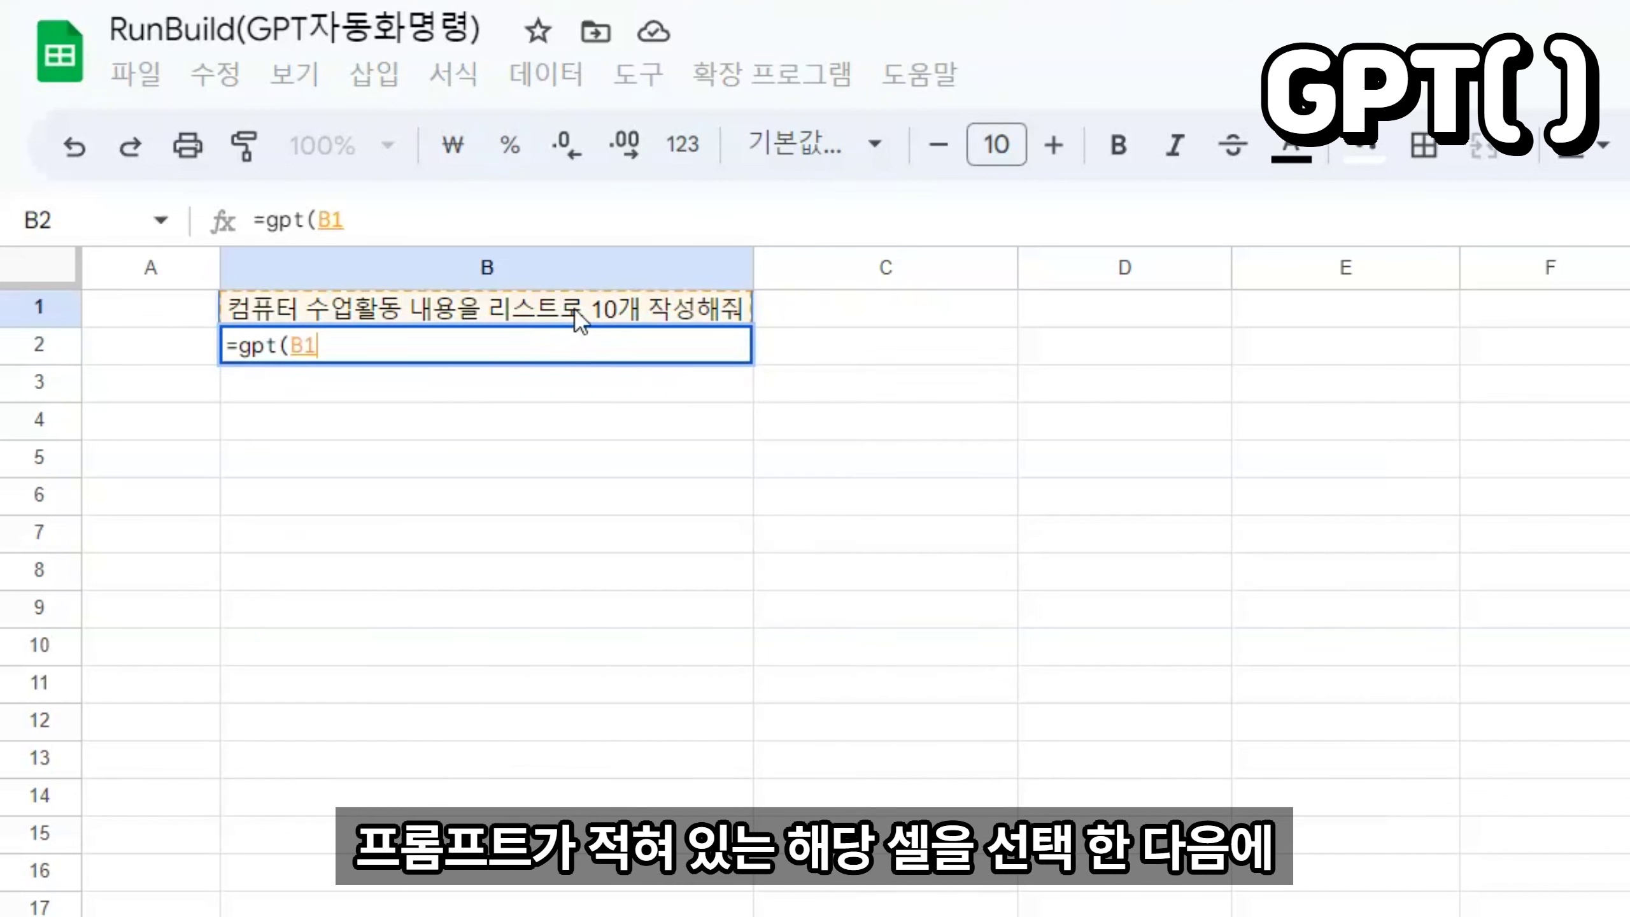
type(")")
key("Return")
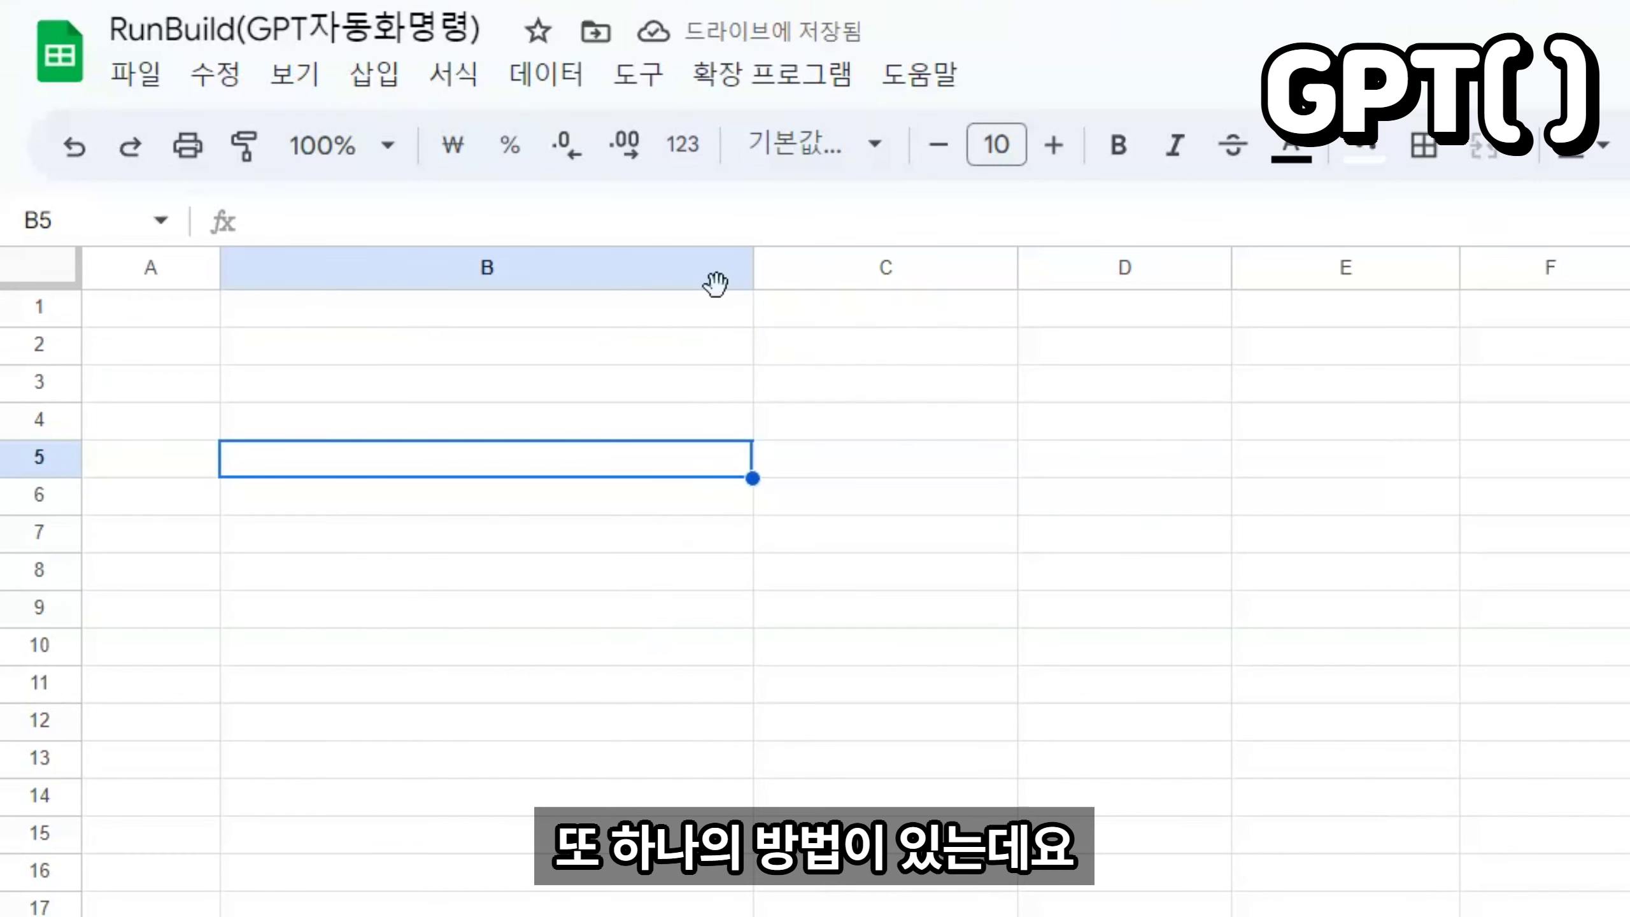
Step: Narrow column B slightly and fill B1:F2 with 주제 컴퓨터, 작업 수업활동 내용 작성, 형식 리스트, 분량 10개 and 어조 전문가
left_click_drag(749, 267, 723, 267)
left_click(589, 321)
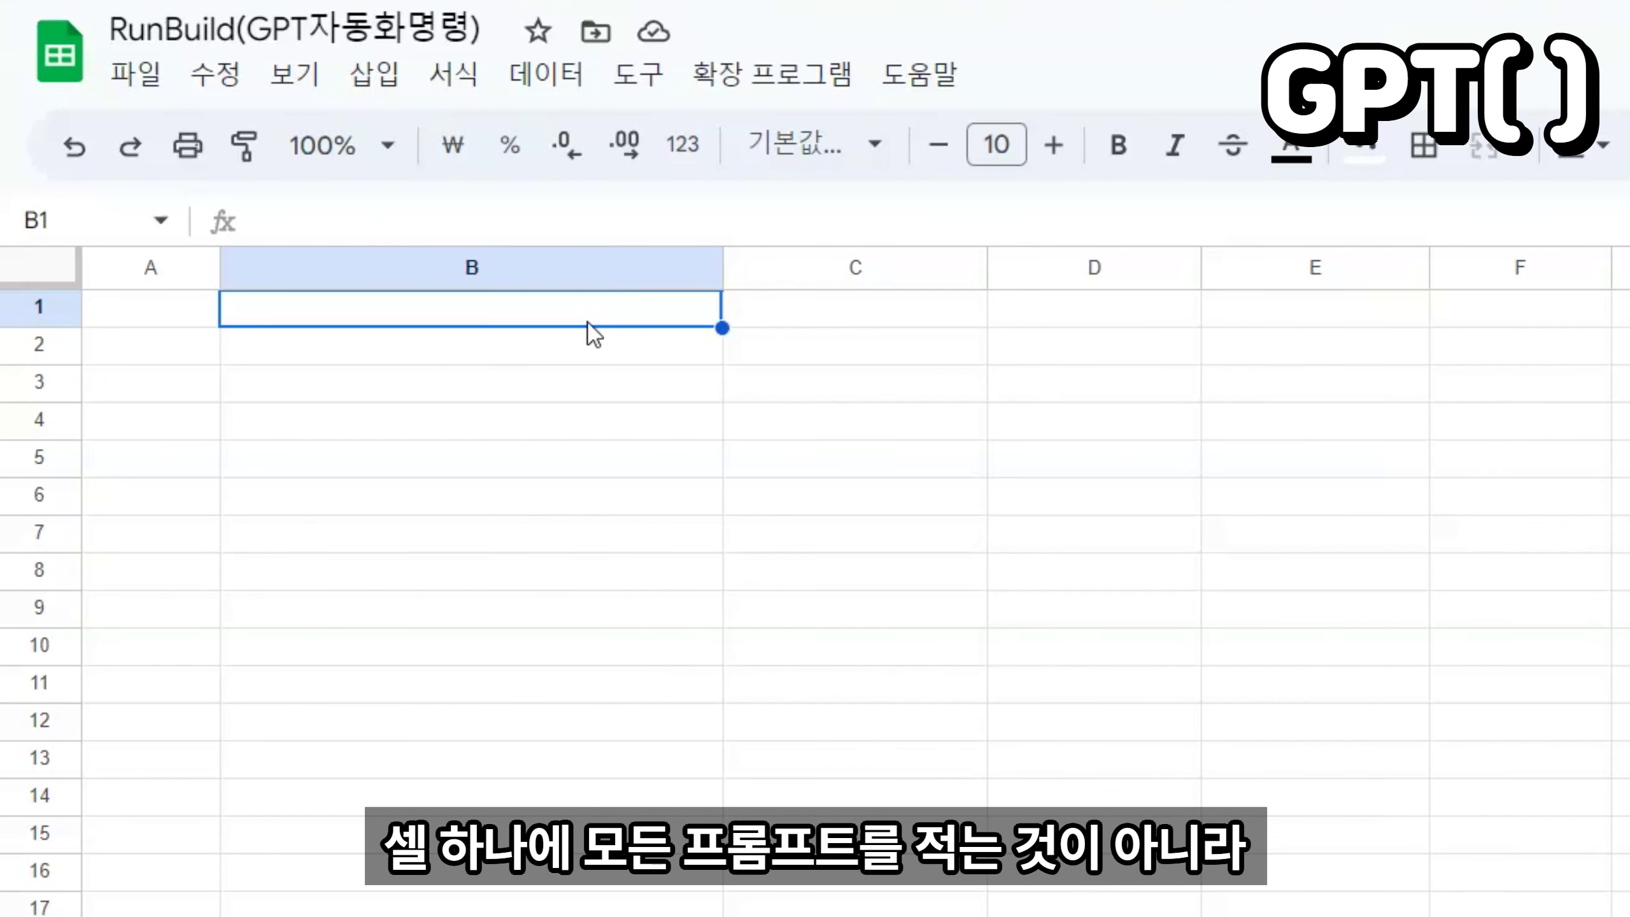
double_click(587, 322)
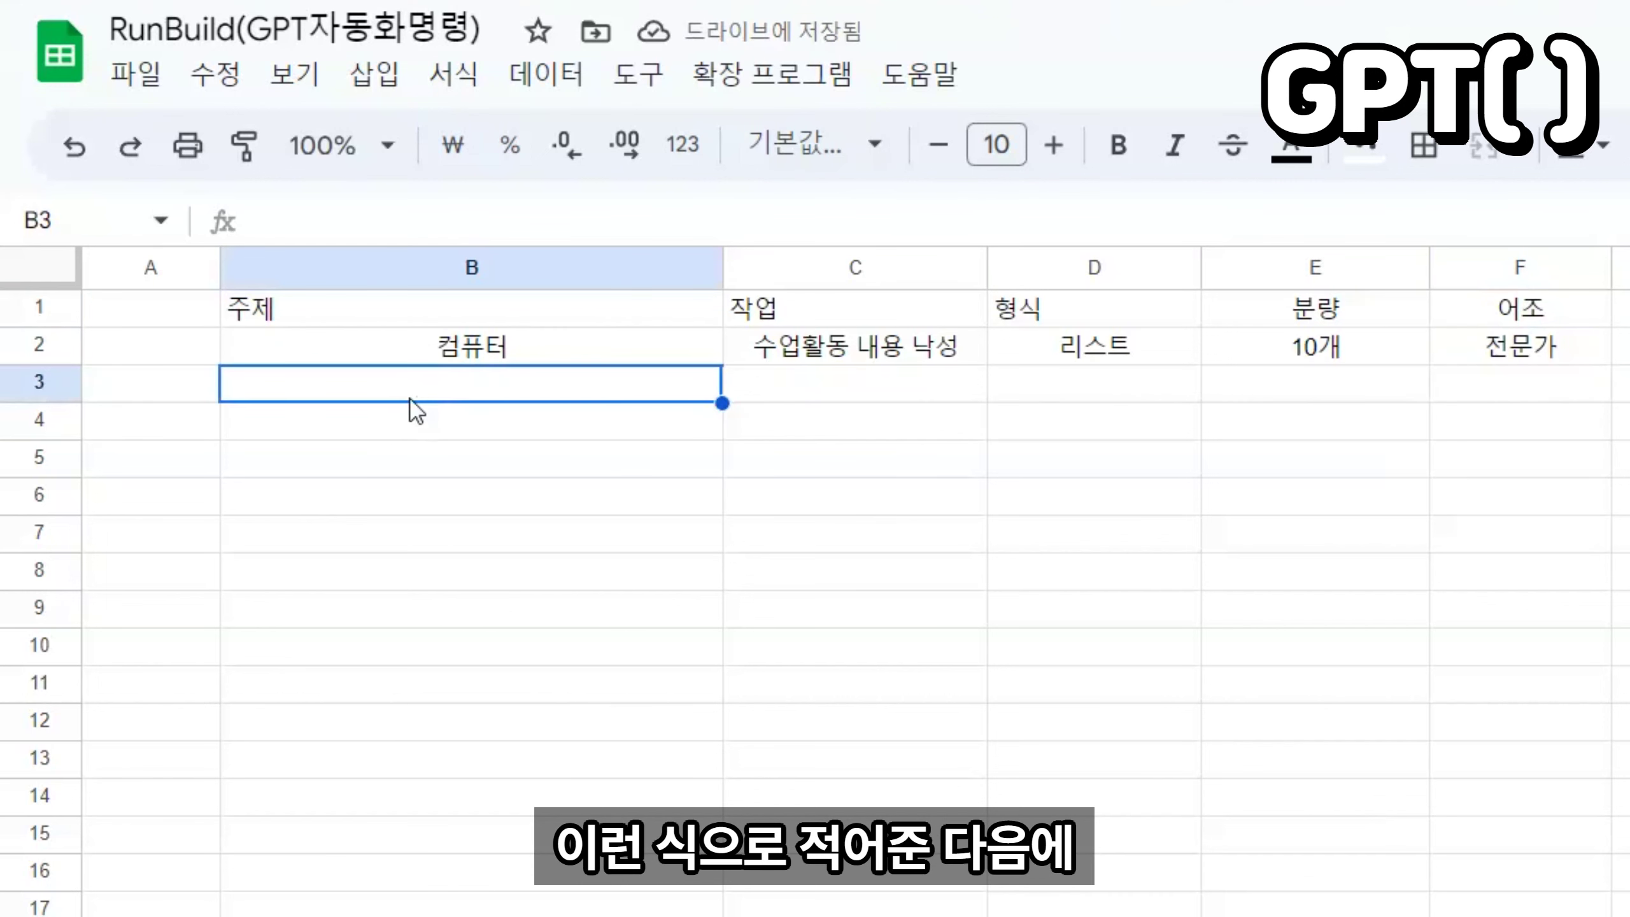
Step: Enter a GPT formula in cell B3 that takes the whole prompt table B1:F2 as its prompt
type("=gpt")
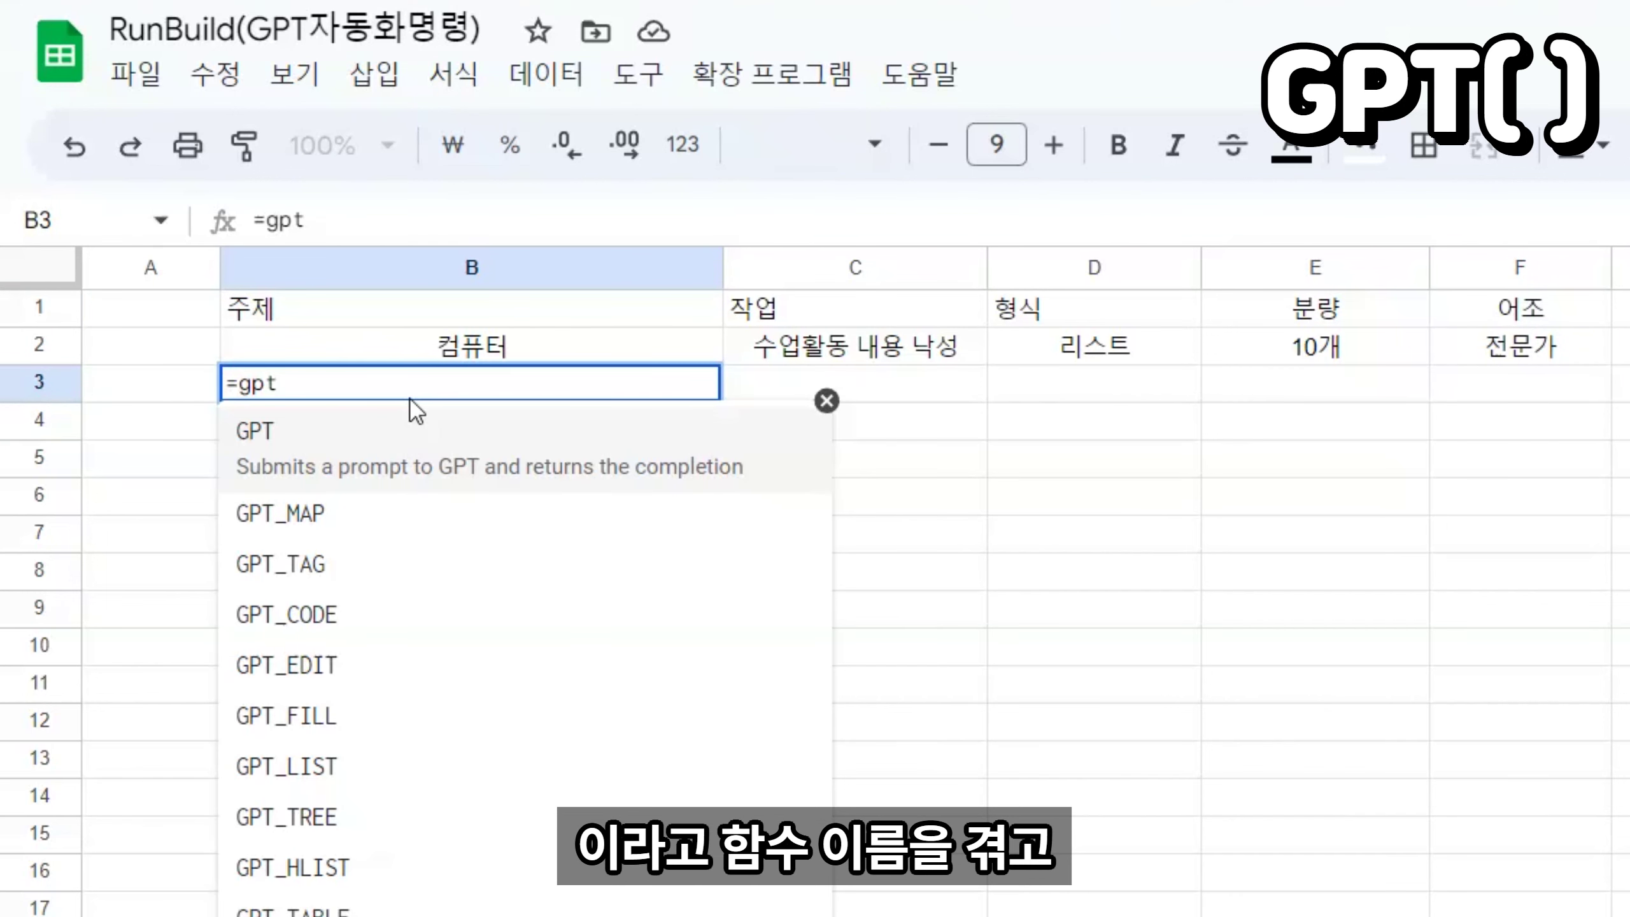
type("(")
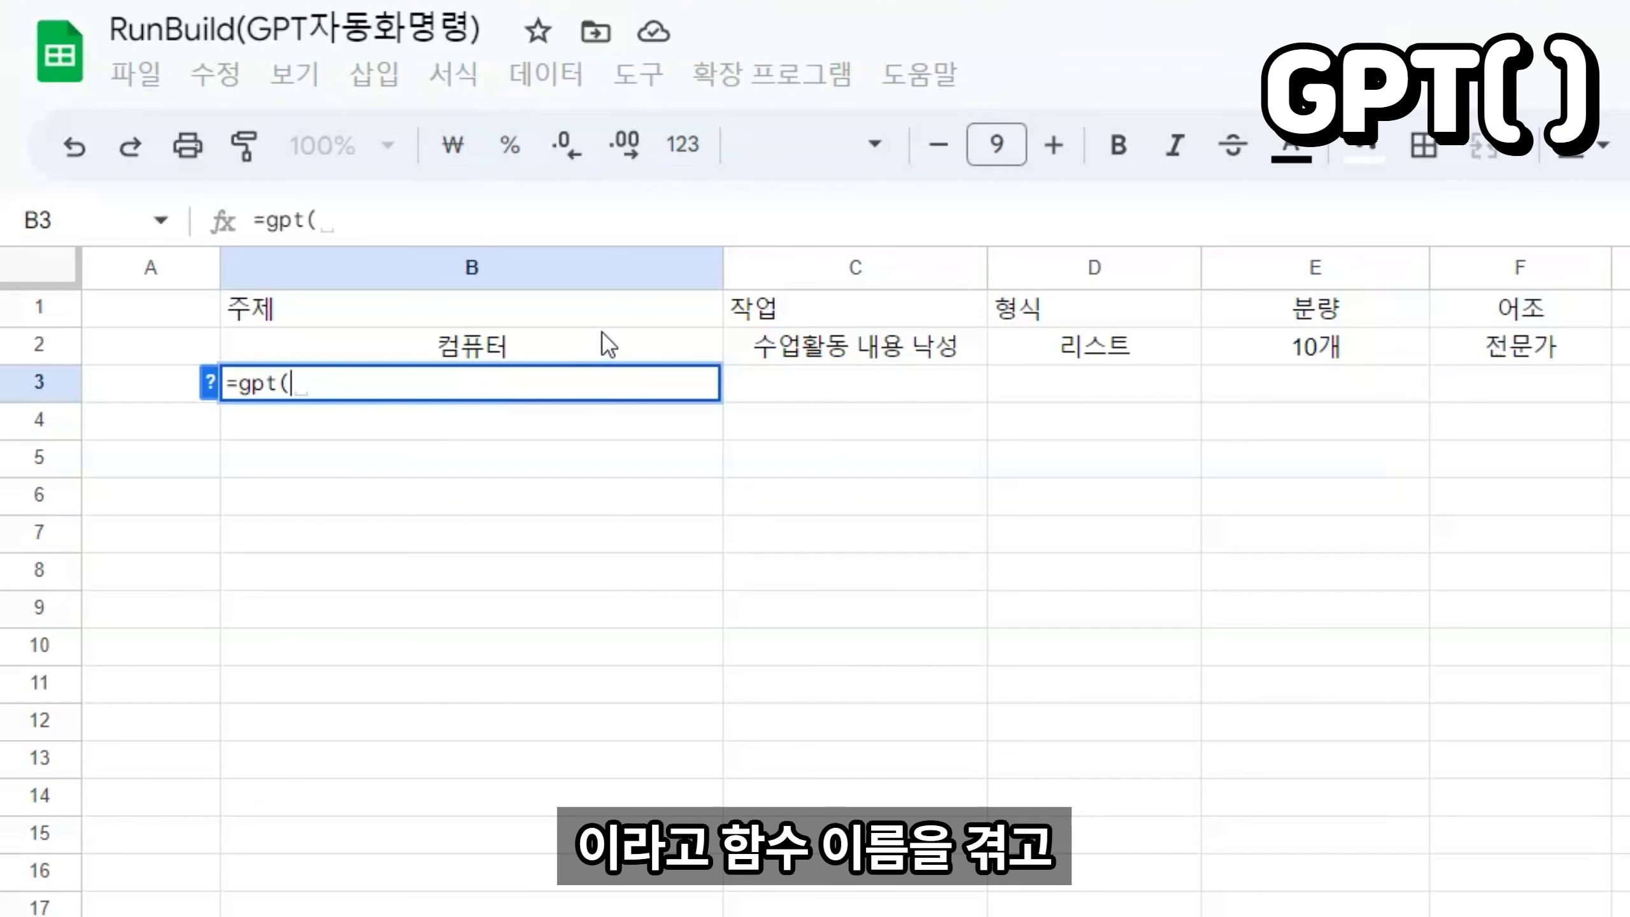
left_click(420, 315)
left_click_drag(606, 331, 1473, 357)
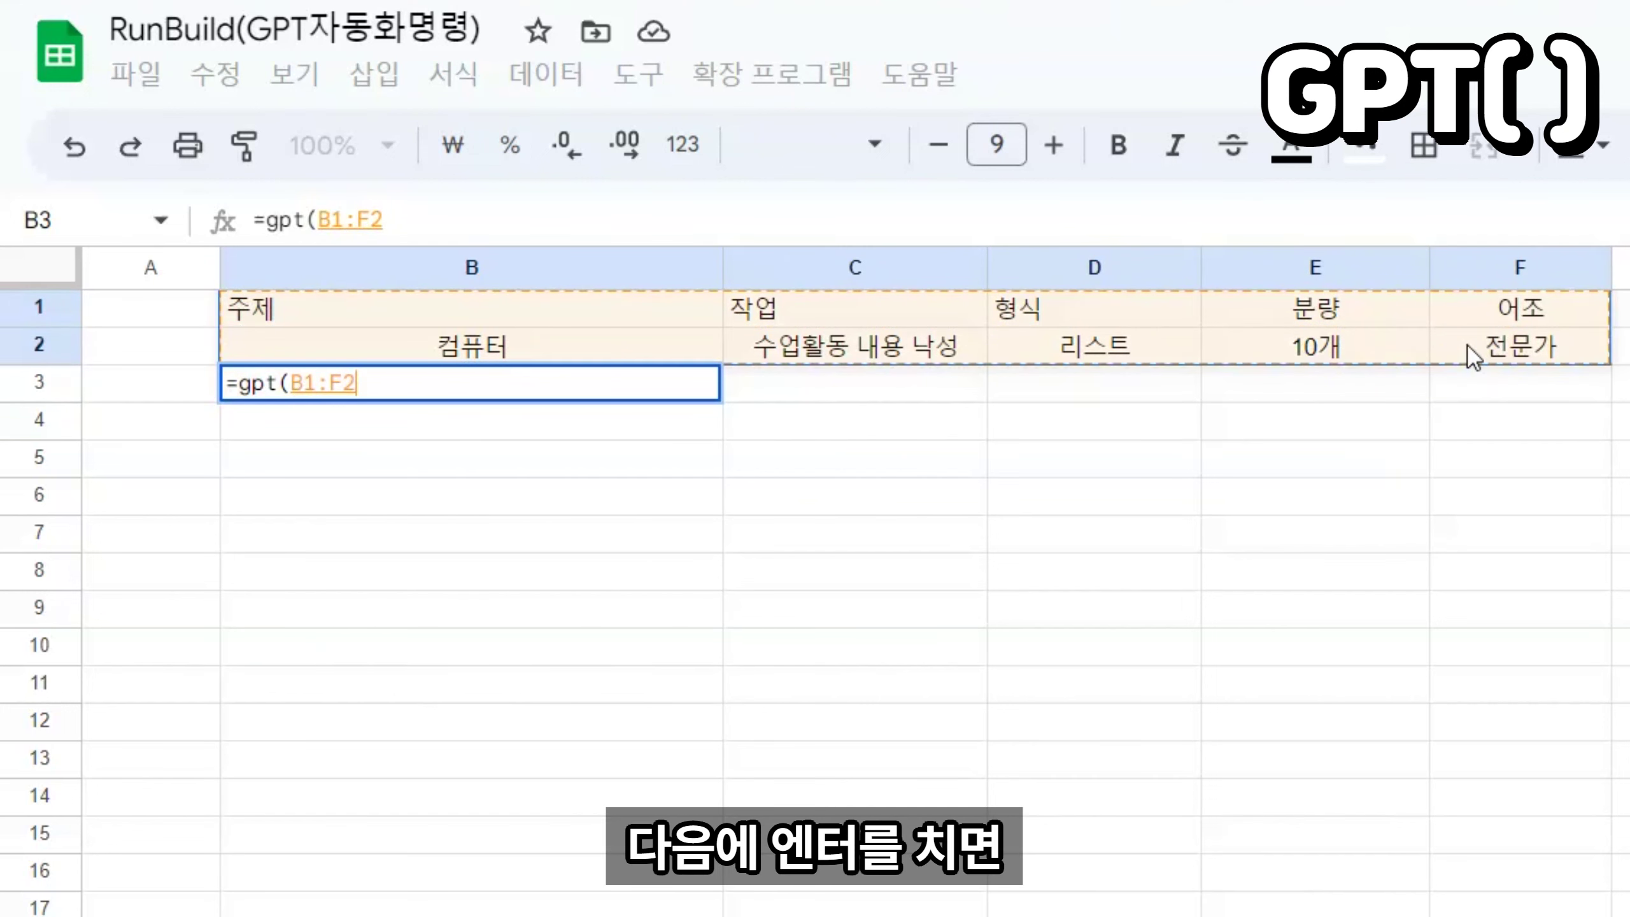
key("Return")
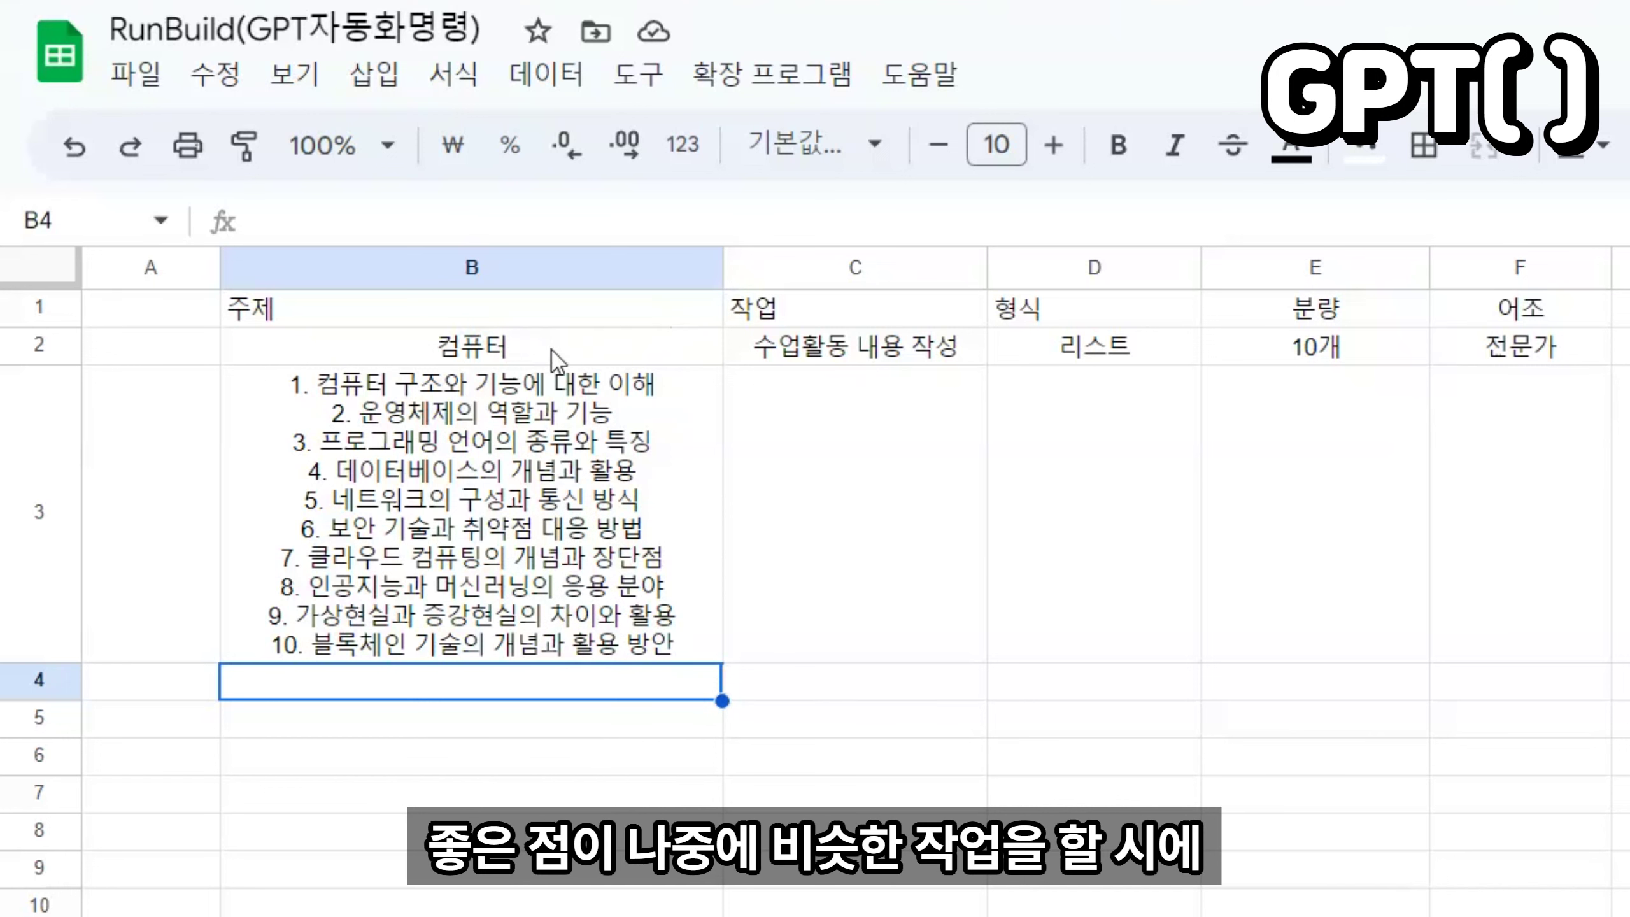
Step: Change the topic in cell B2 to 역사 to regenerate the list
left_click(585, 363)
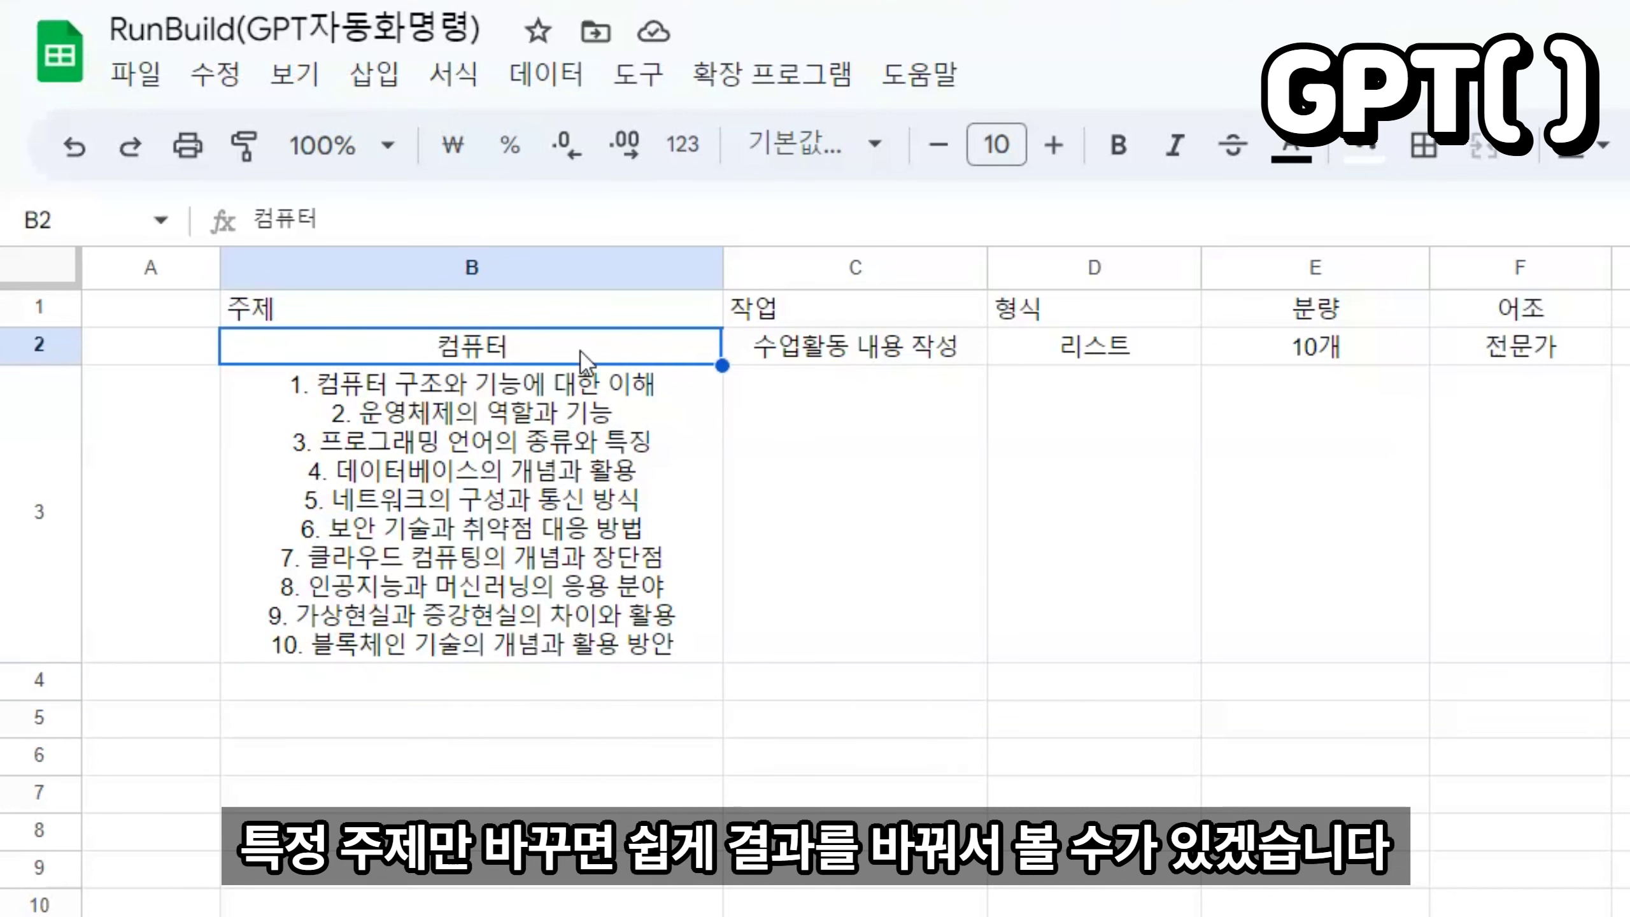
type("역사")
key("Return")
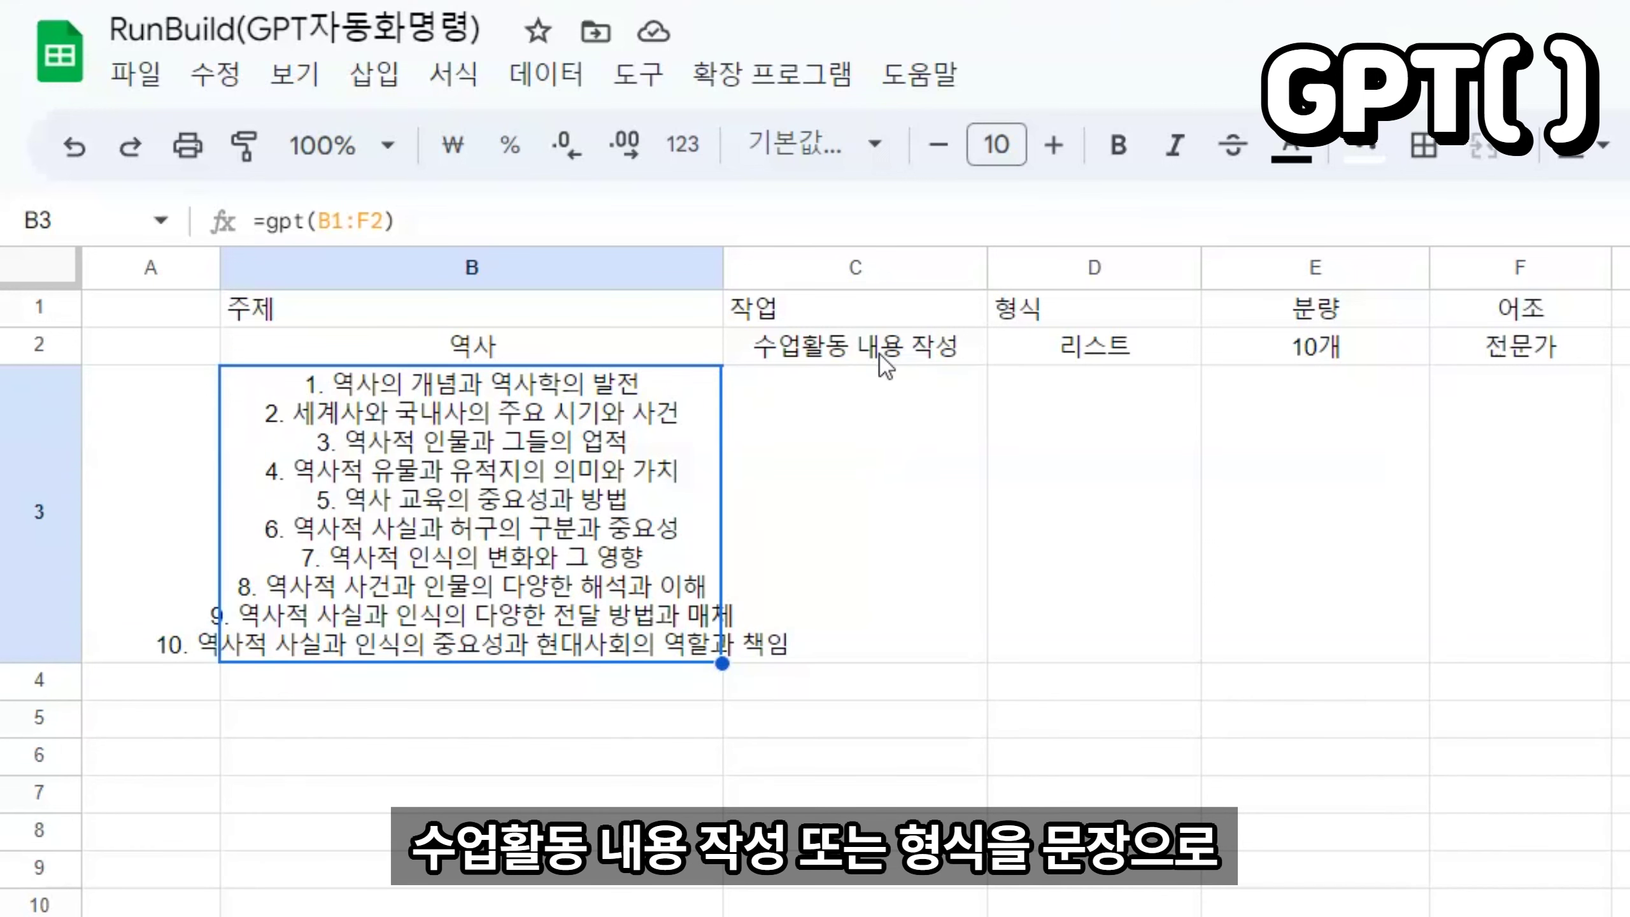
Step: Set the format under 형식 in D2 to 문장 and the amount under 분량 in E2 to 3
left_click(880, 355)
left_click(1117, 321)
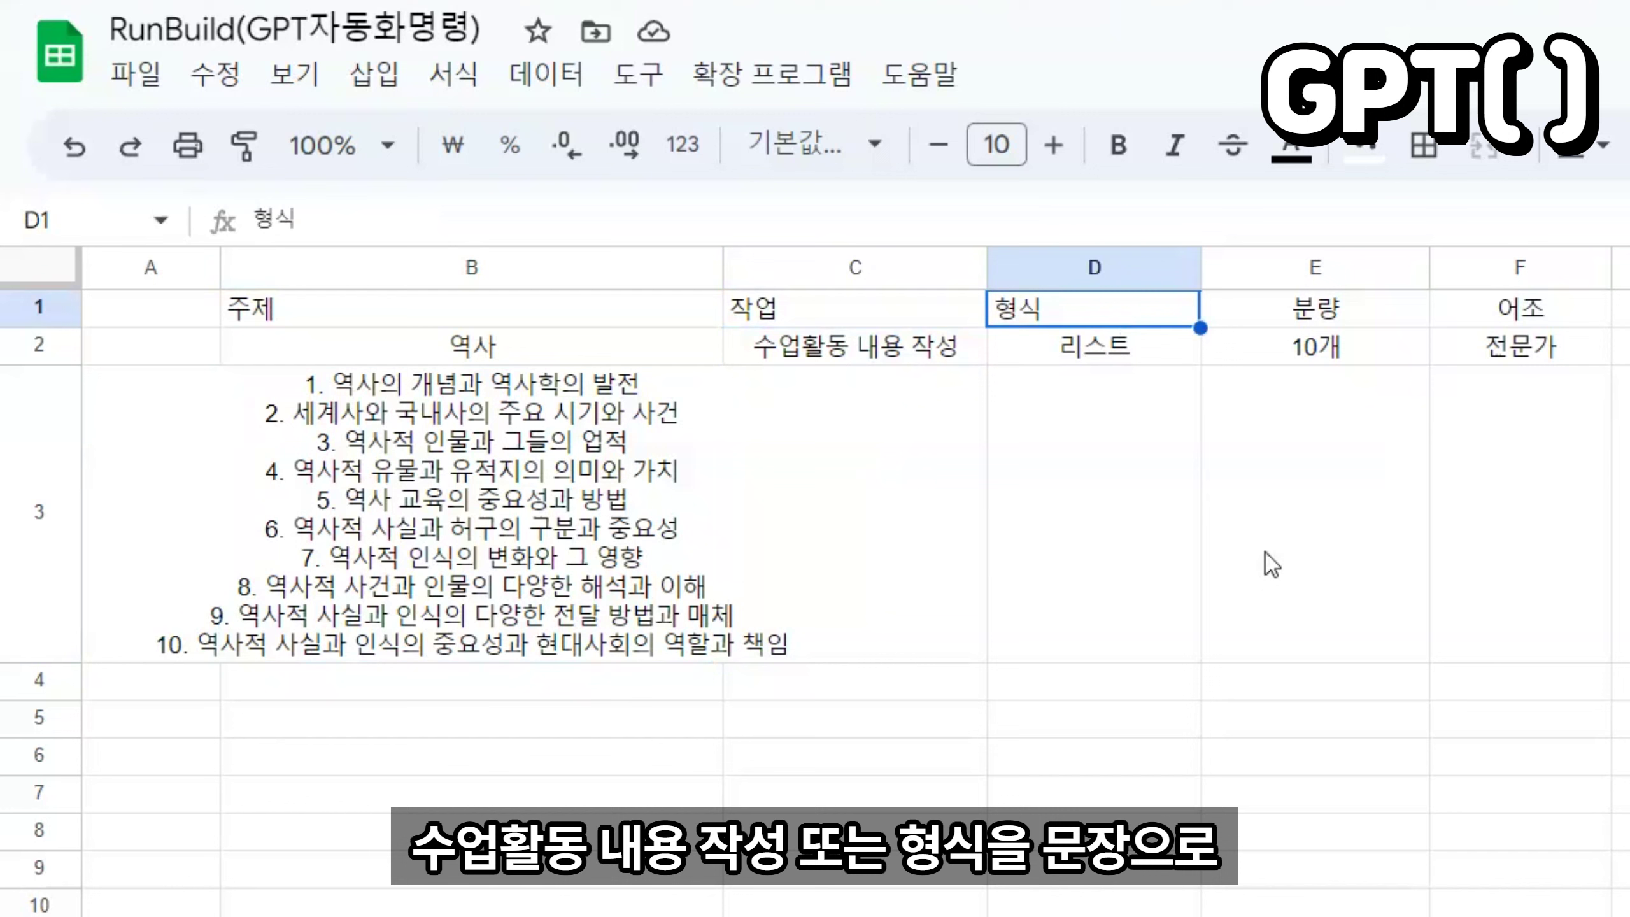
left_click(1144, 359)
type("뭐장")
key("Tab")
type("3")
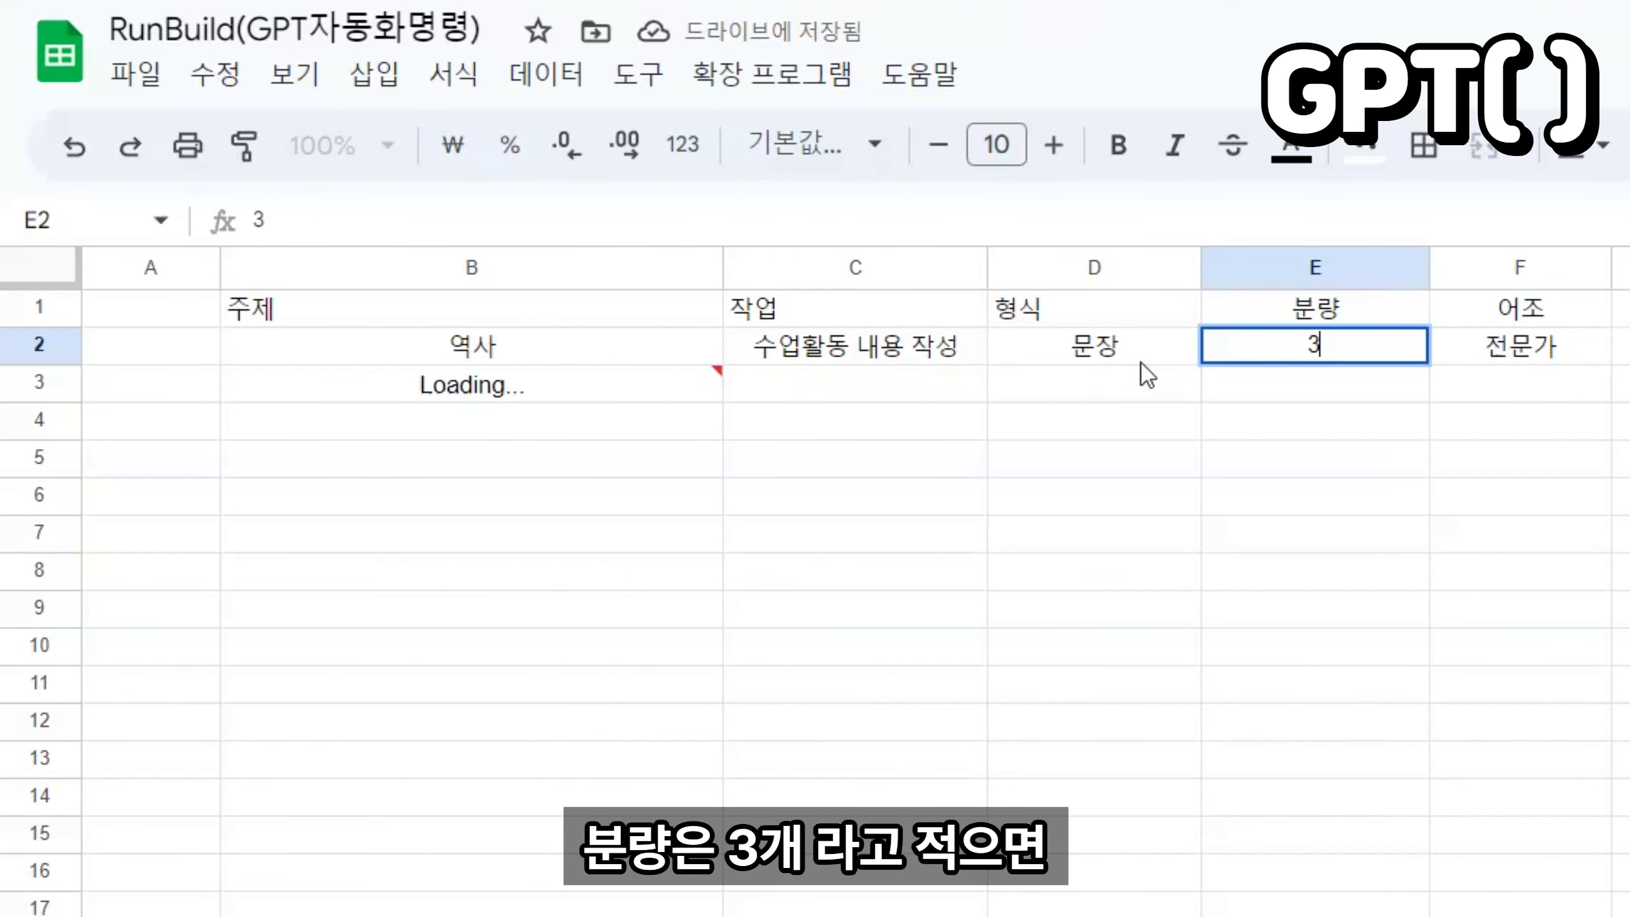
key("Return")
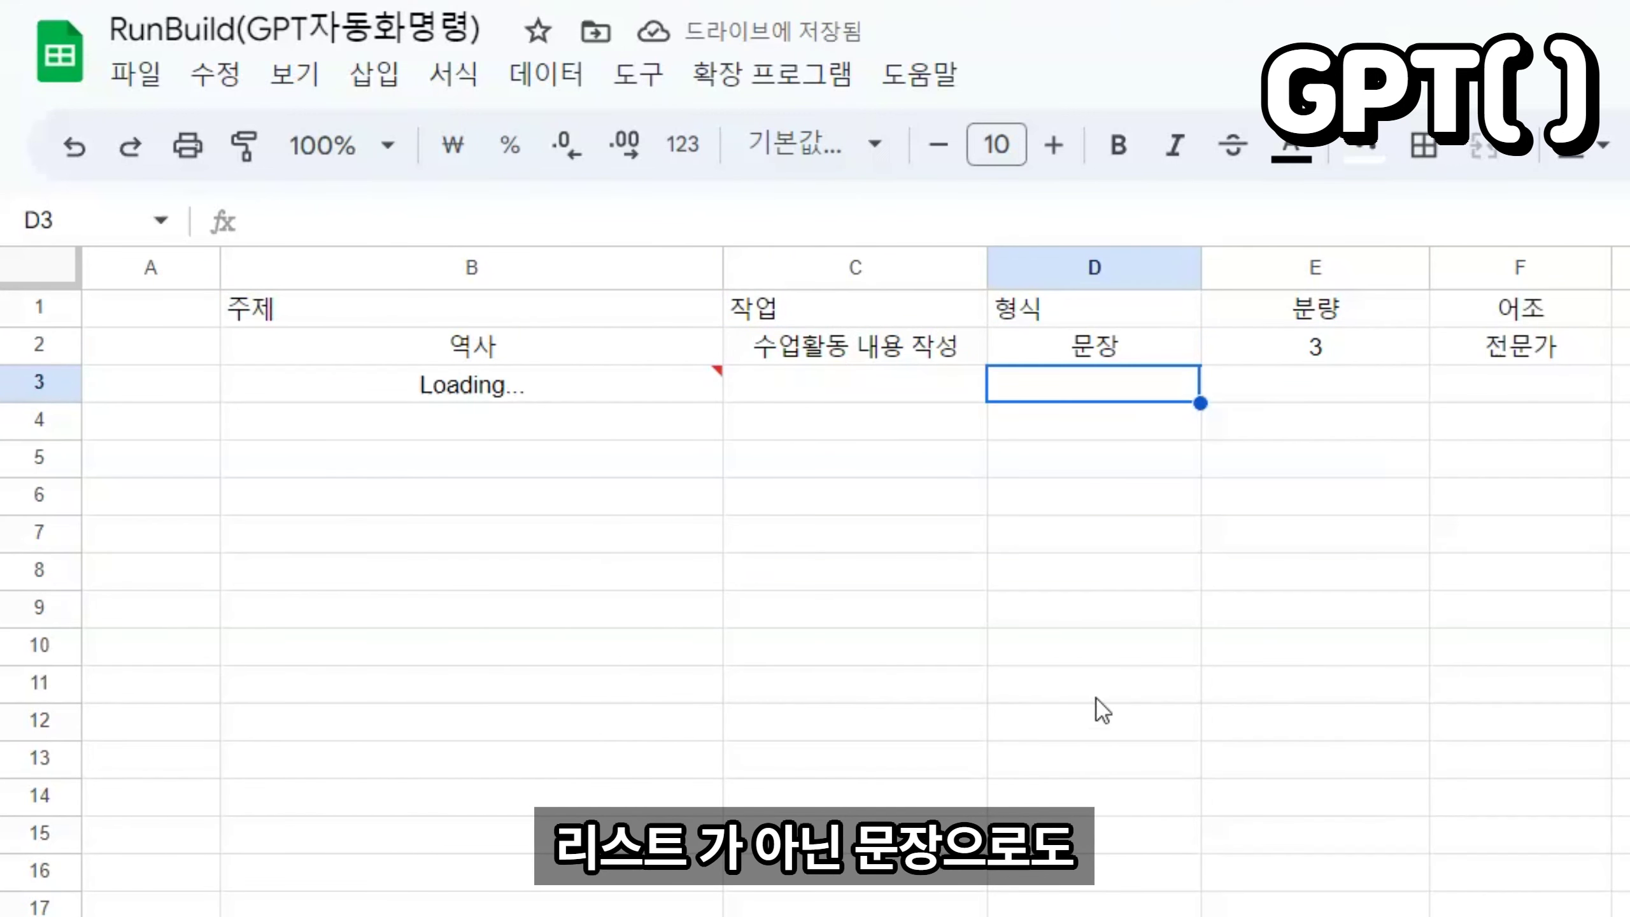
key("Right")
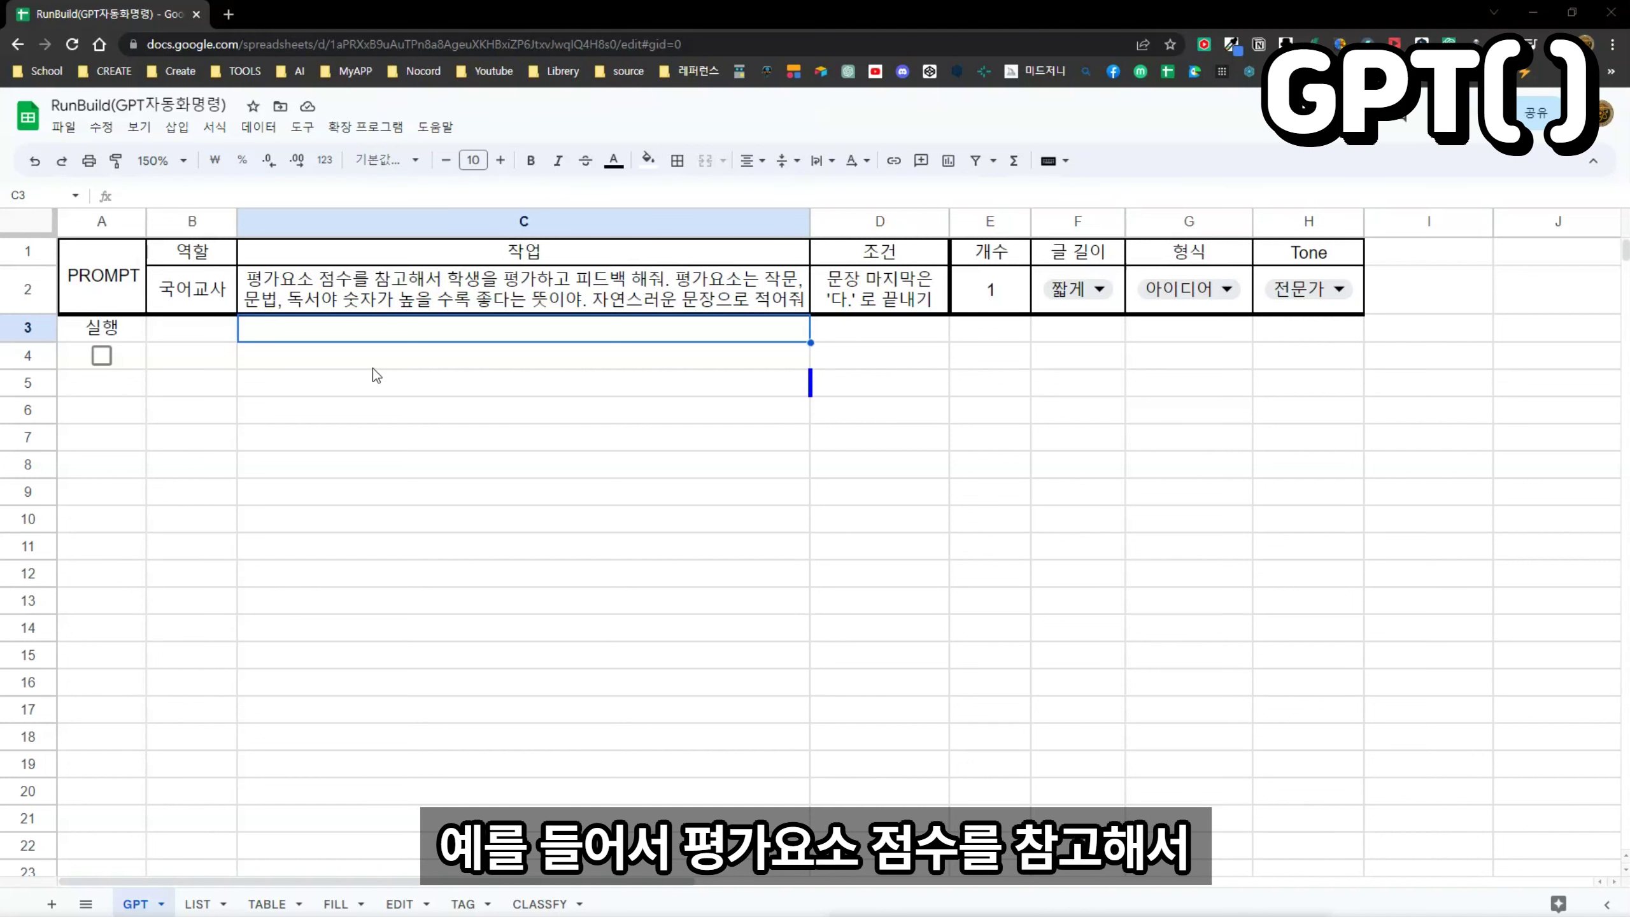
Step: Enter =gpt(B1:H2,D3:F4) in cell C4 to write the first student's feedback from the prompt table and scores
left_click(374, 294)
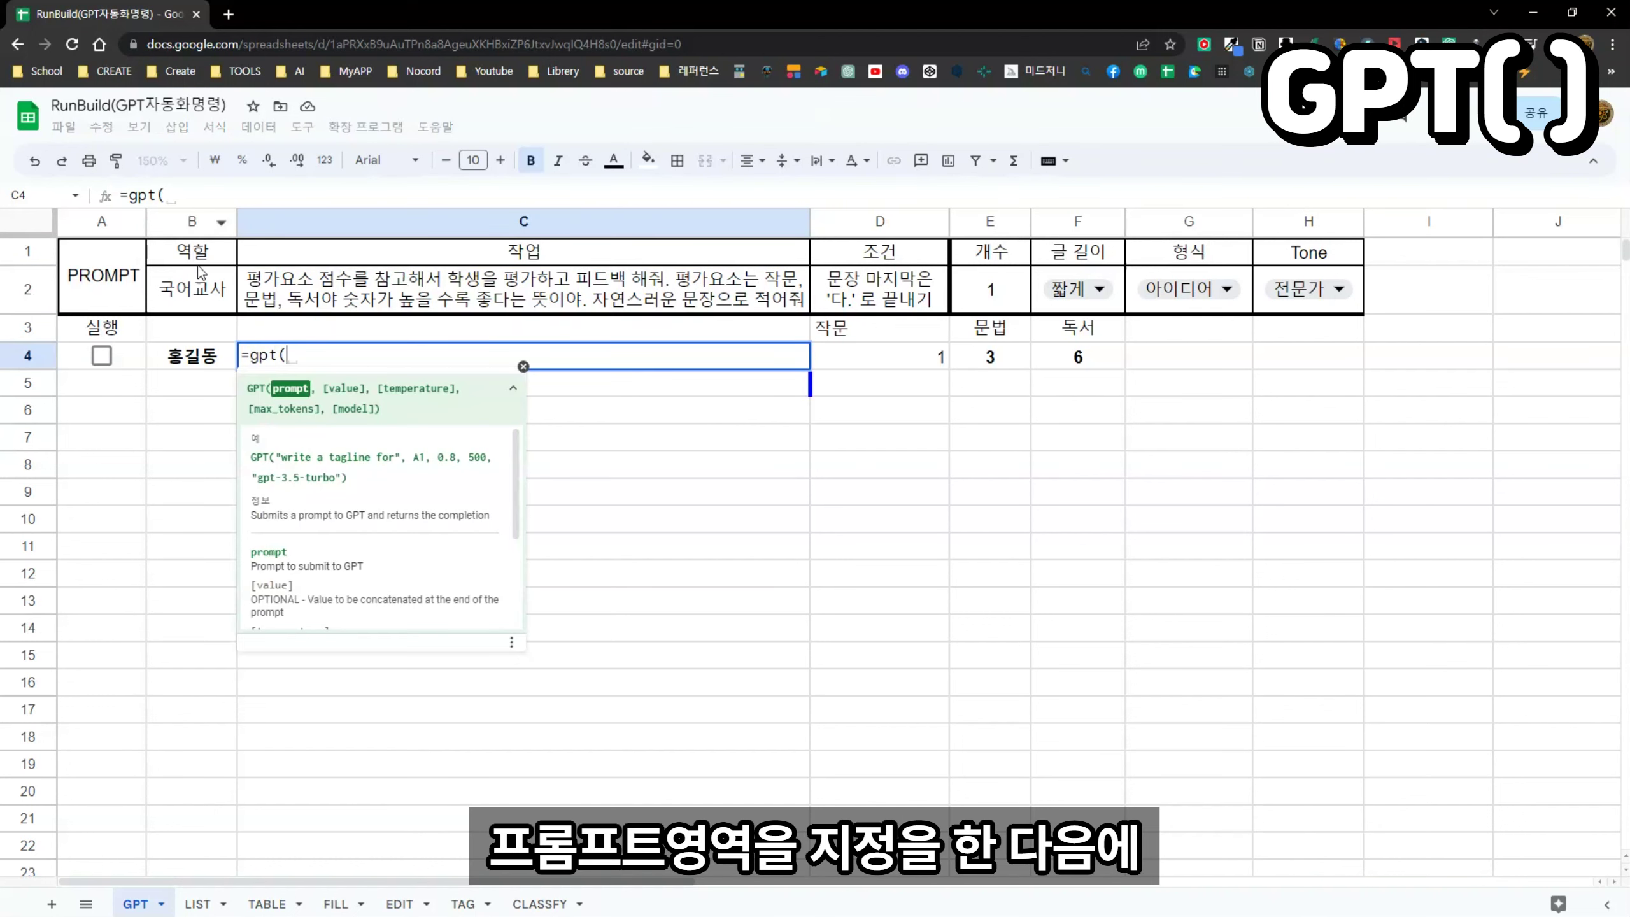
left_click_drag(193, 252, 1309, 292)
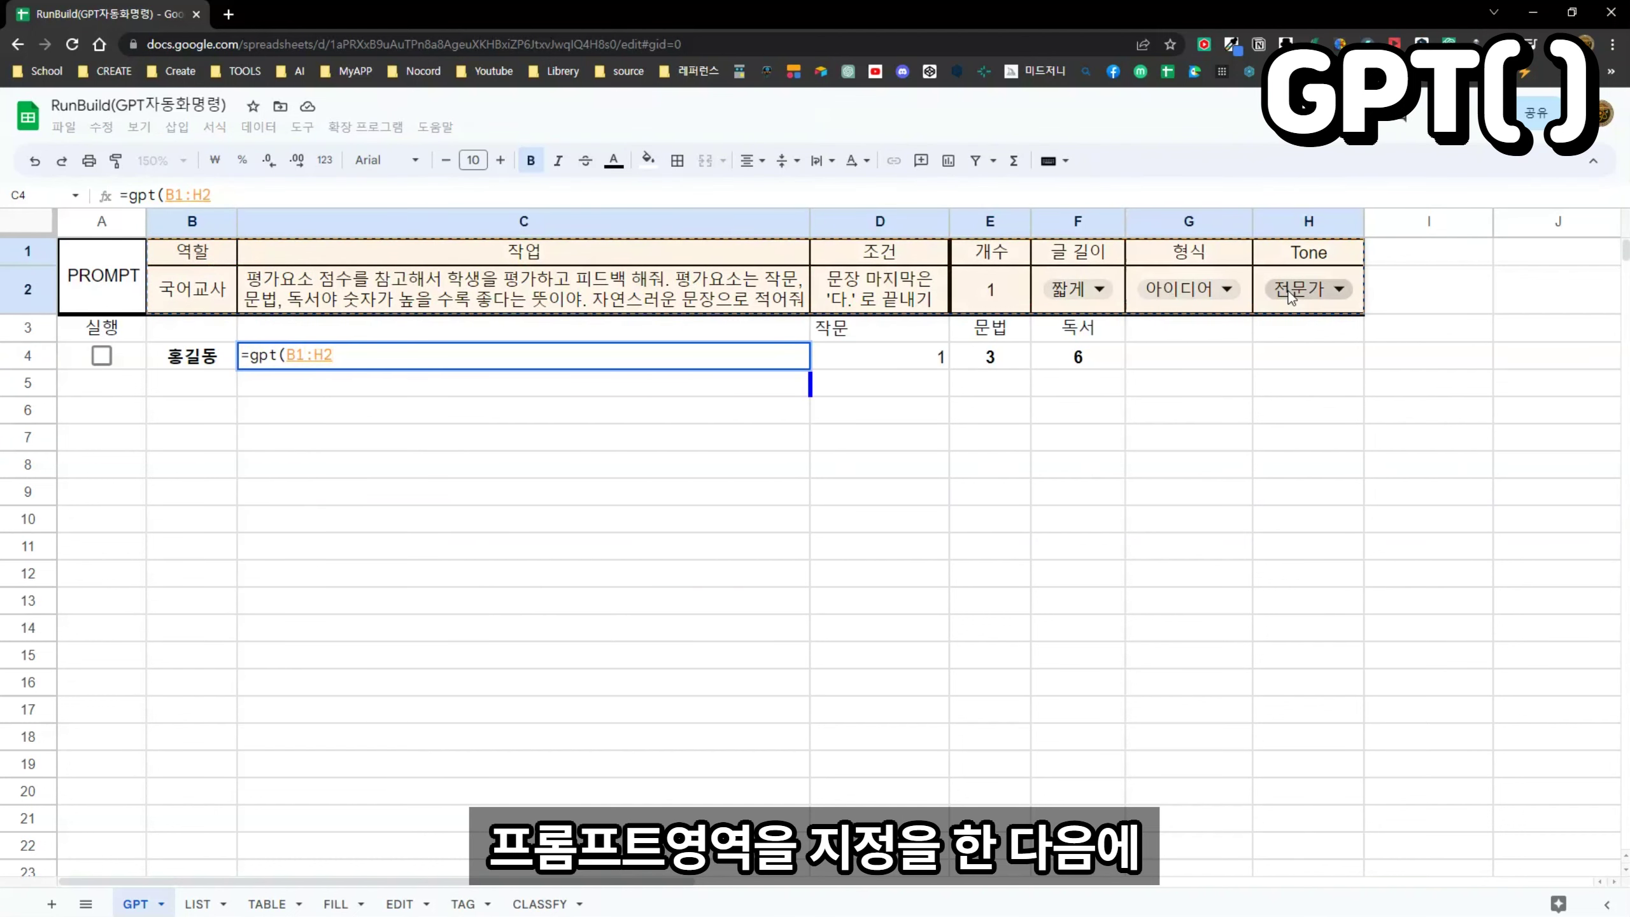
type(",")
left_click_drag(887, 333, 1075, 359)
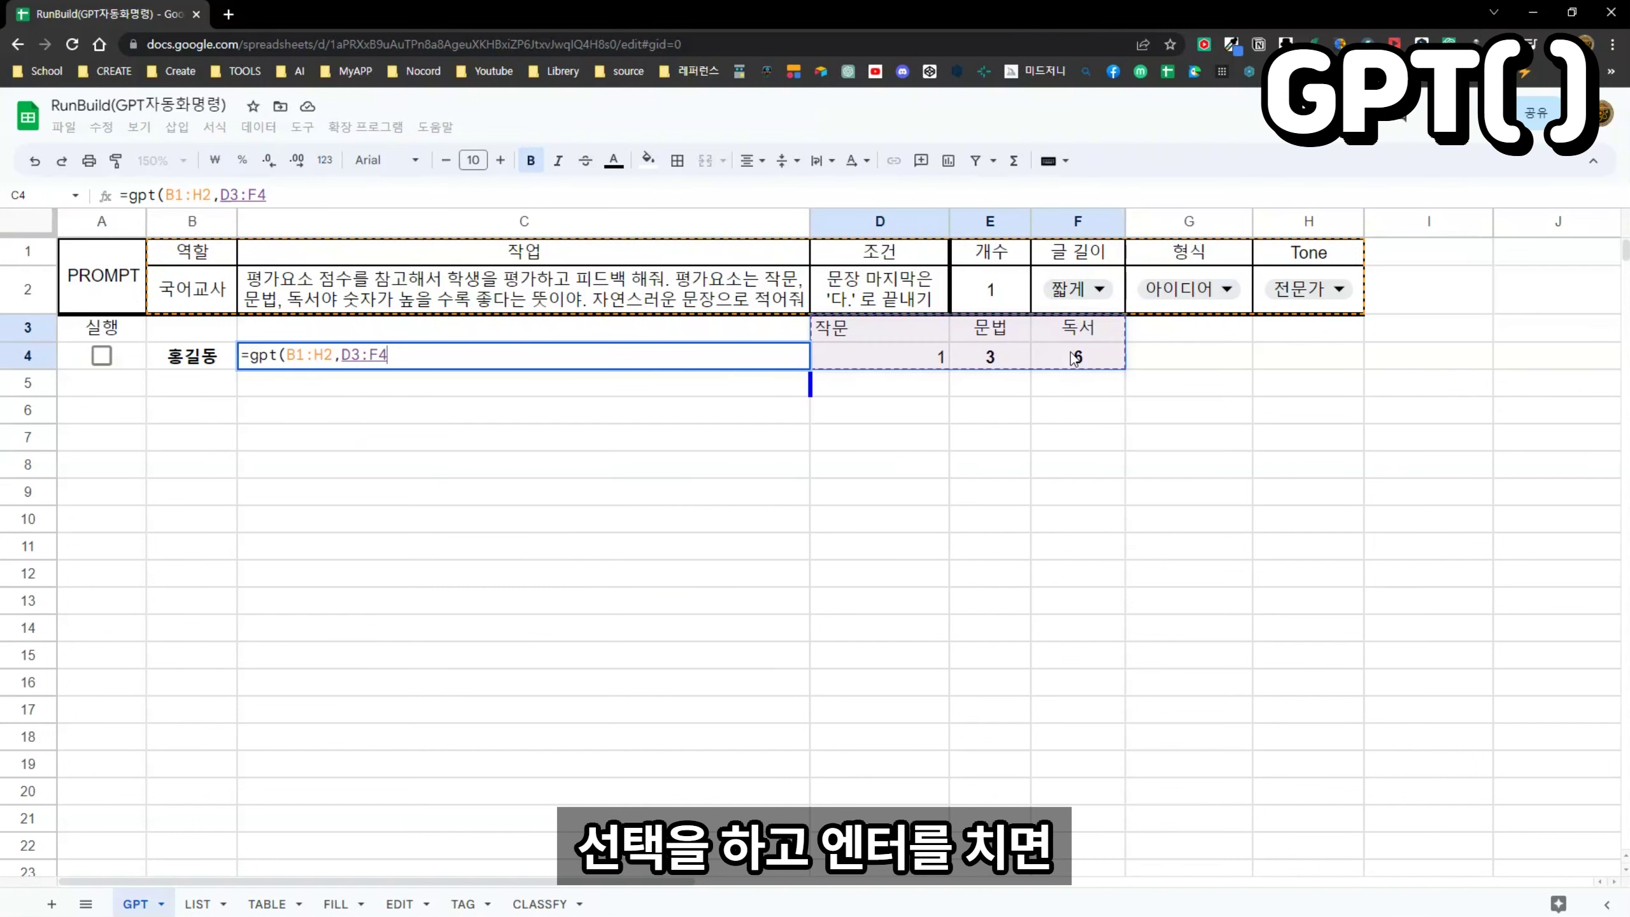
key("Return")
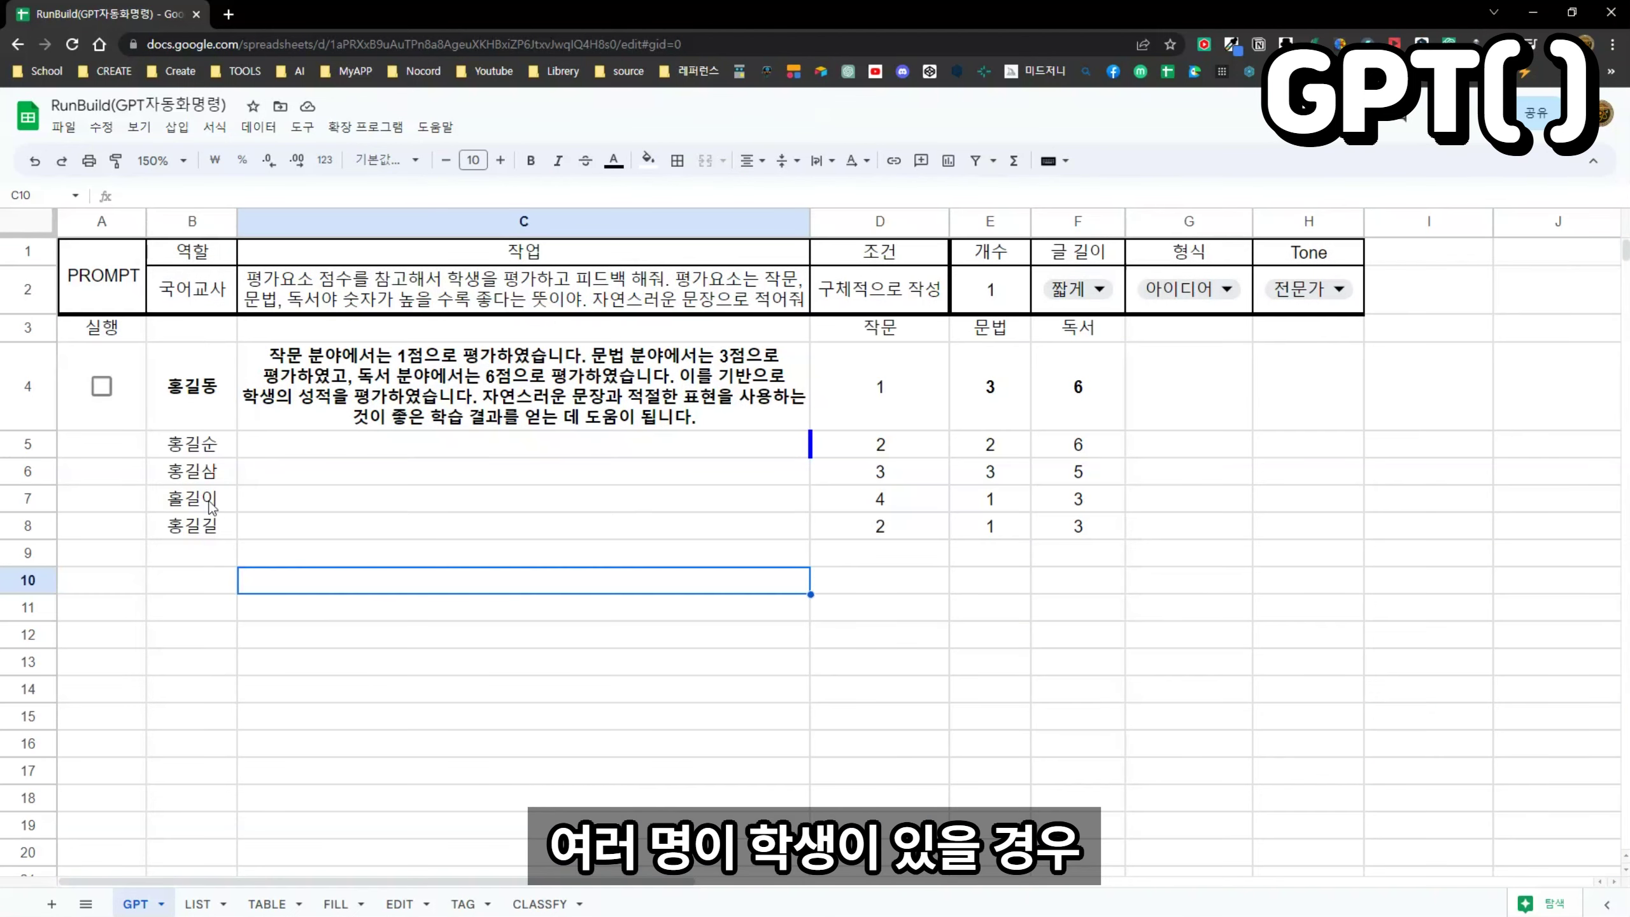
Step: Lock the prompt range in C4's formula as $B$1:$H$2 and fill the formula down to C8 for the other students
left_click(730, 401)
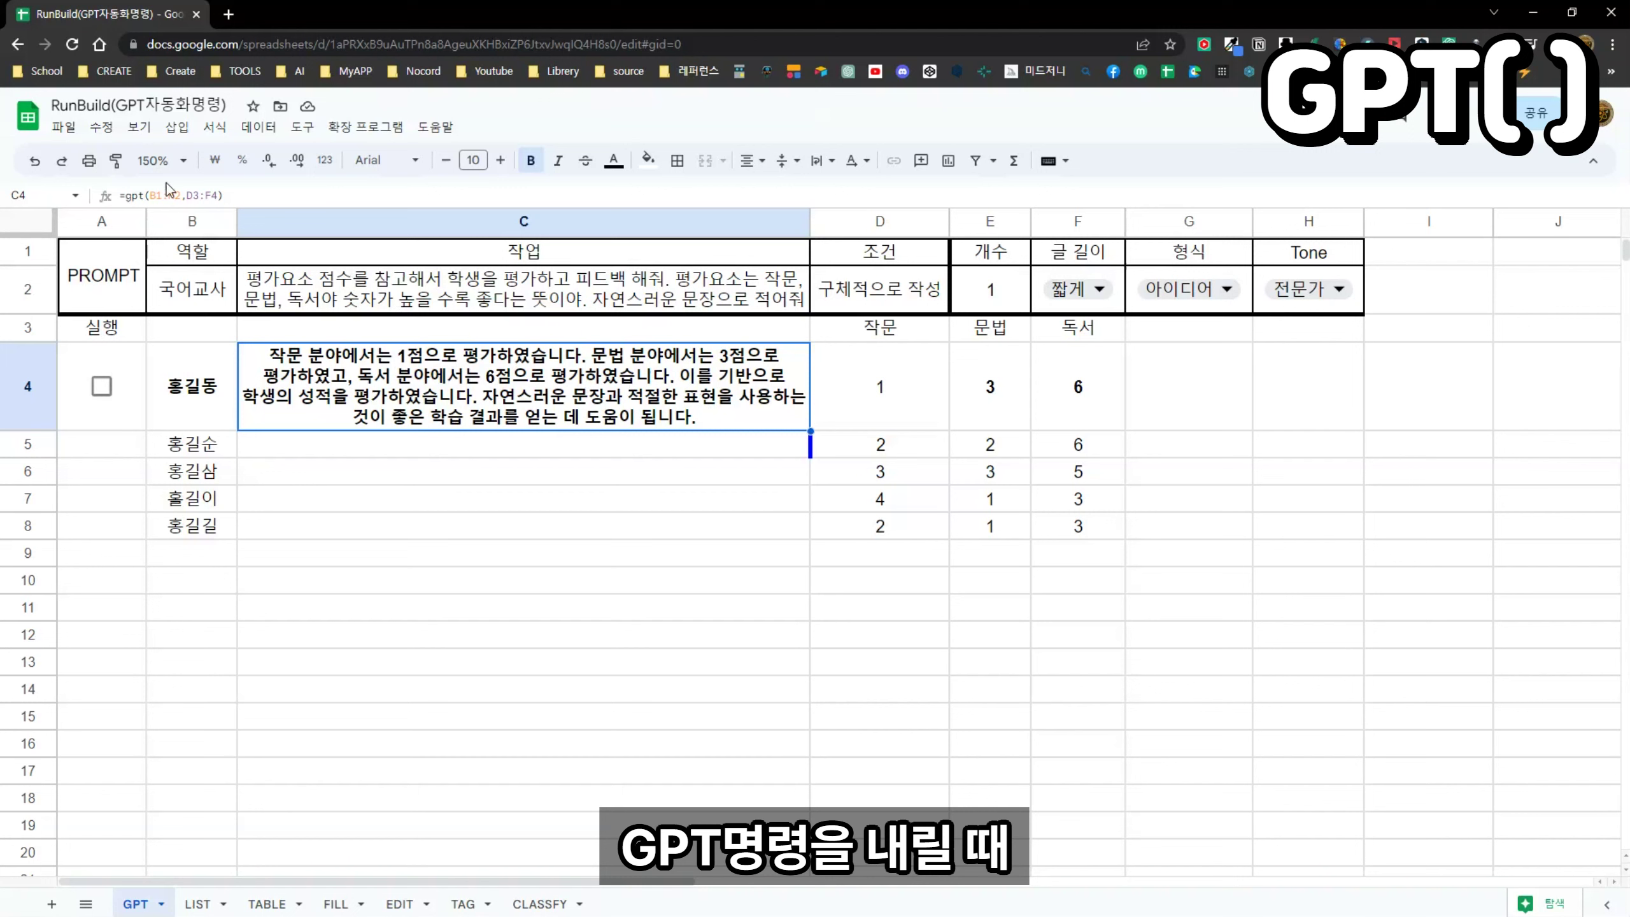
left_click(165, 197)
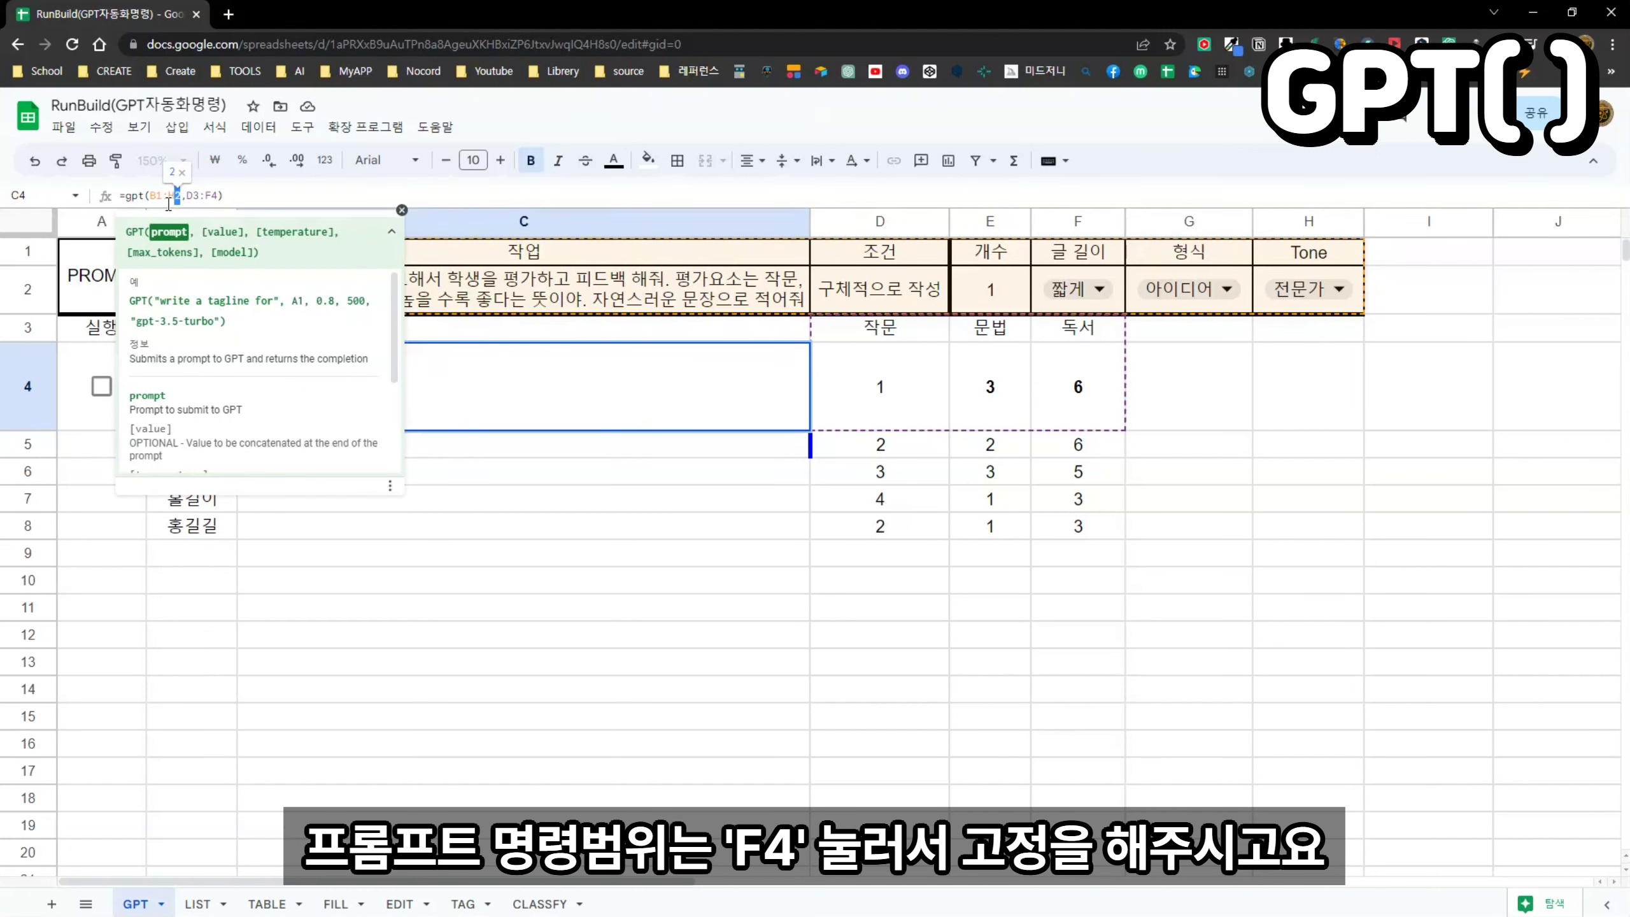
left_click(192, 205)
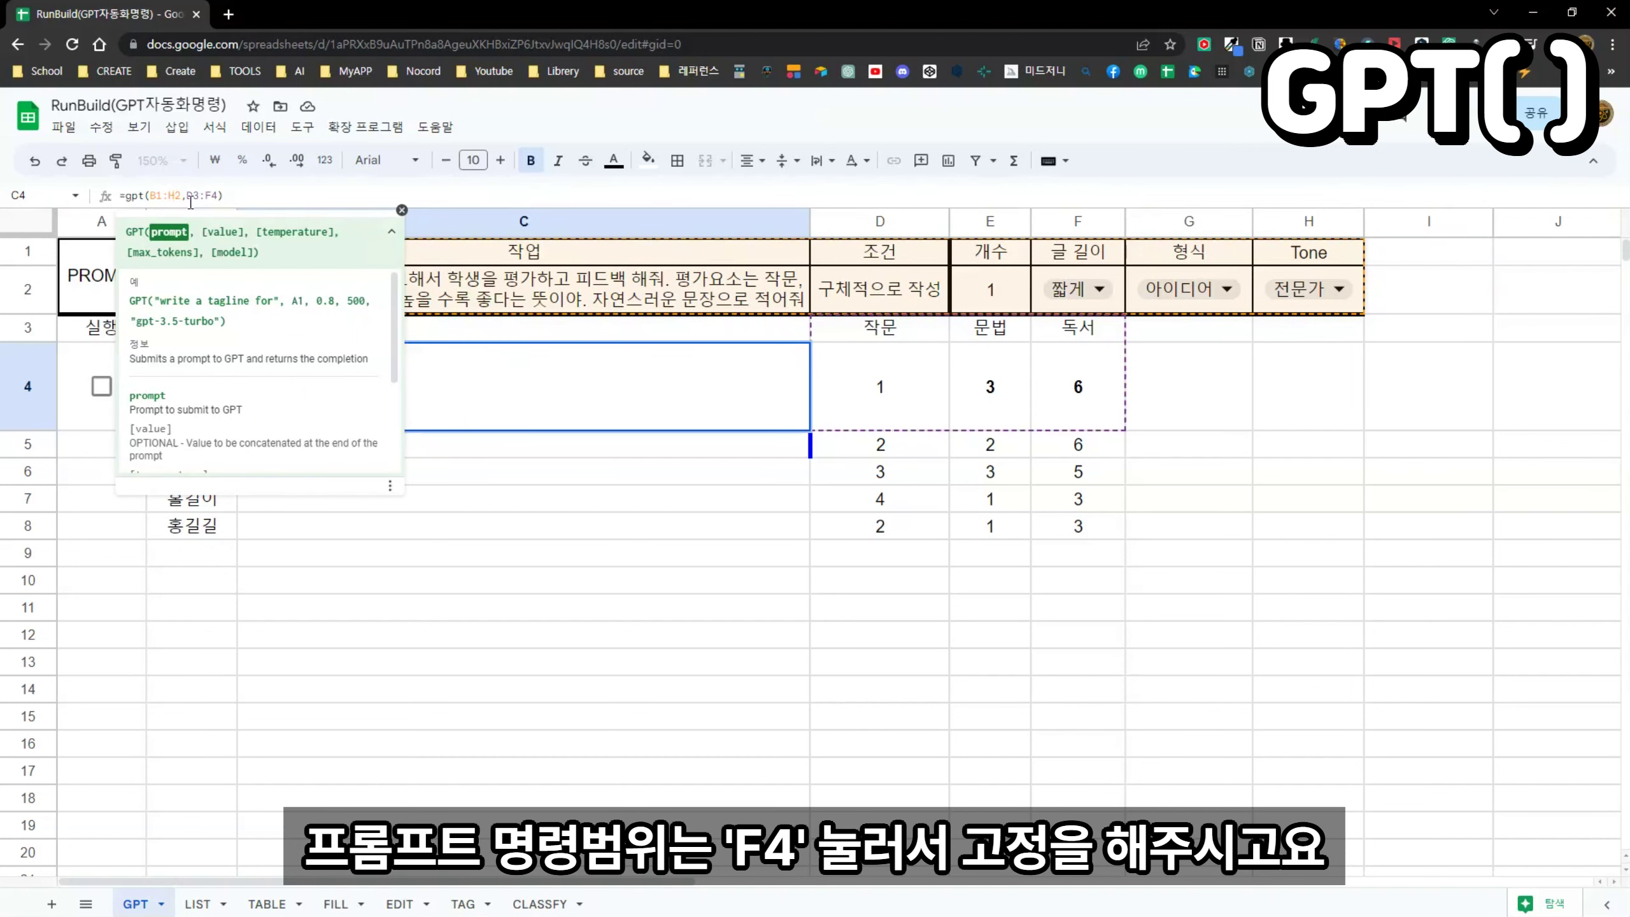
key("F4")
key("Return")
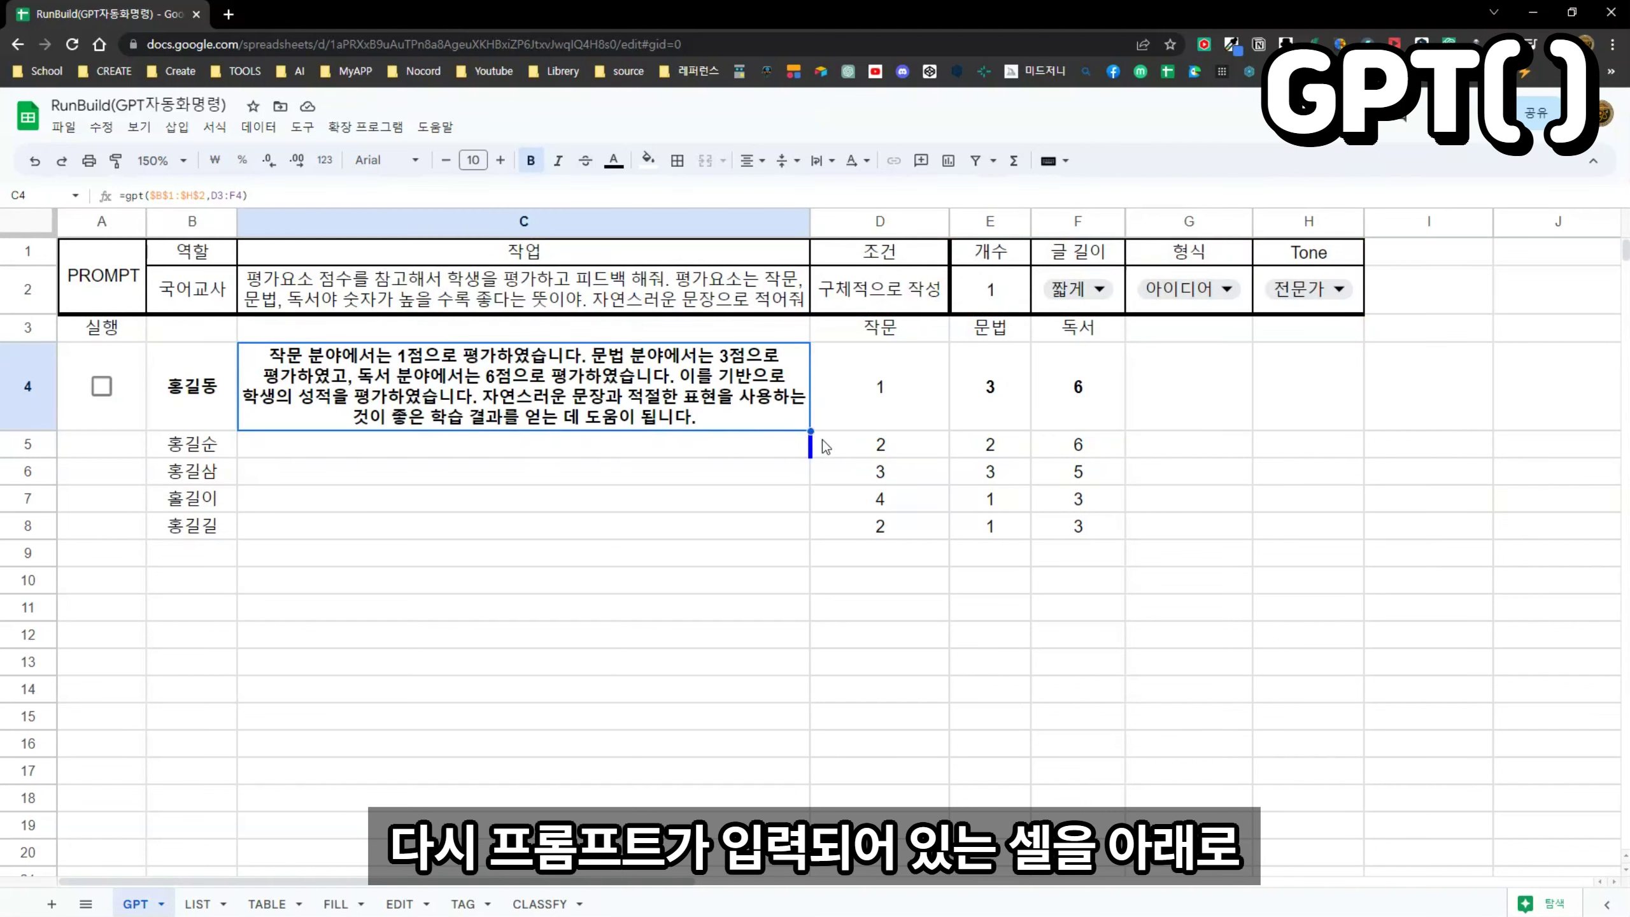
left_click_drag(811, 426, 797, 522)
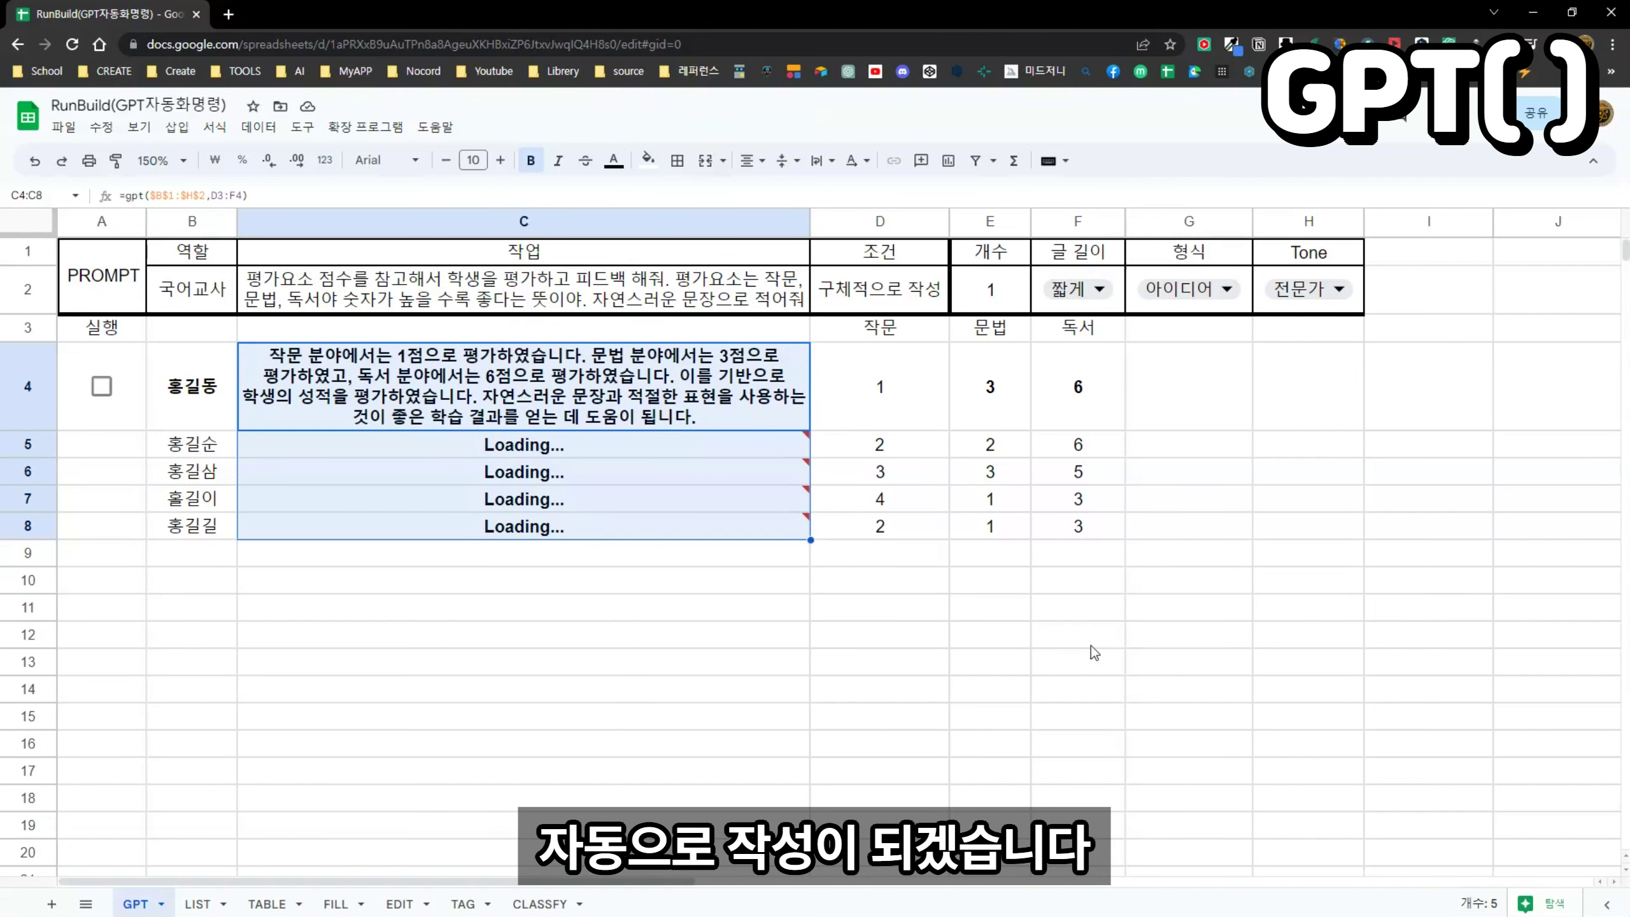
Step: Add a temperature argument of 1 after D3:F4 in C4's GPT formula
left_click(206, 201)
type(",")
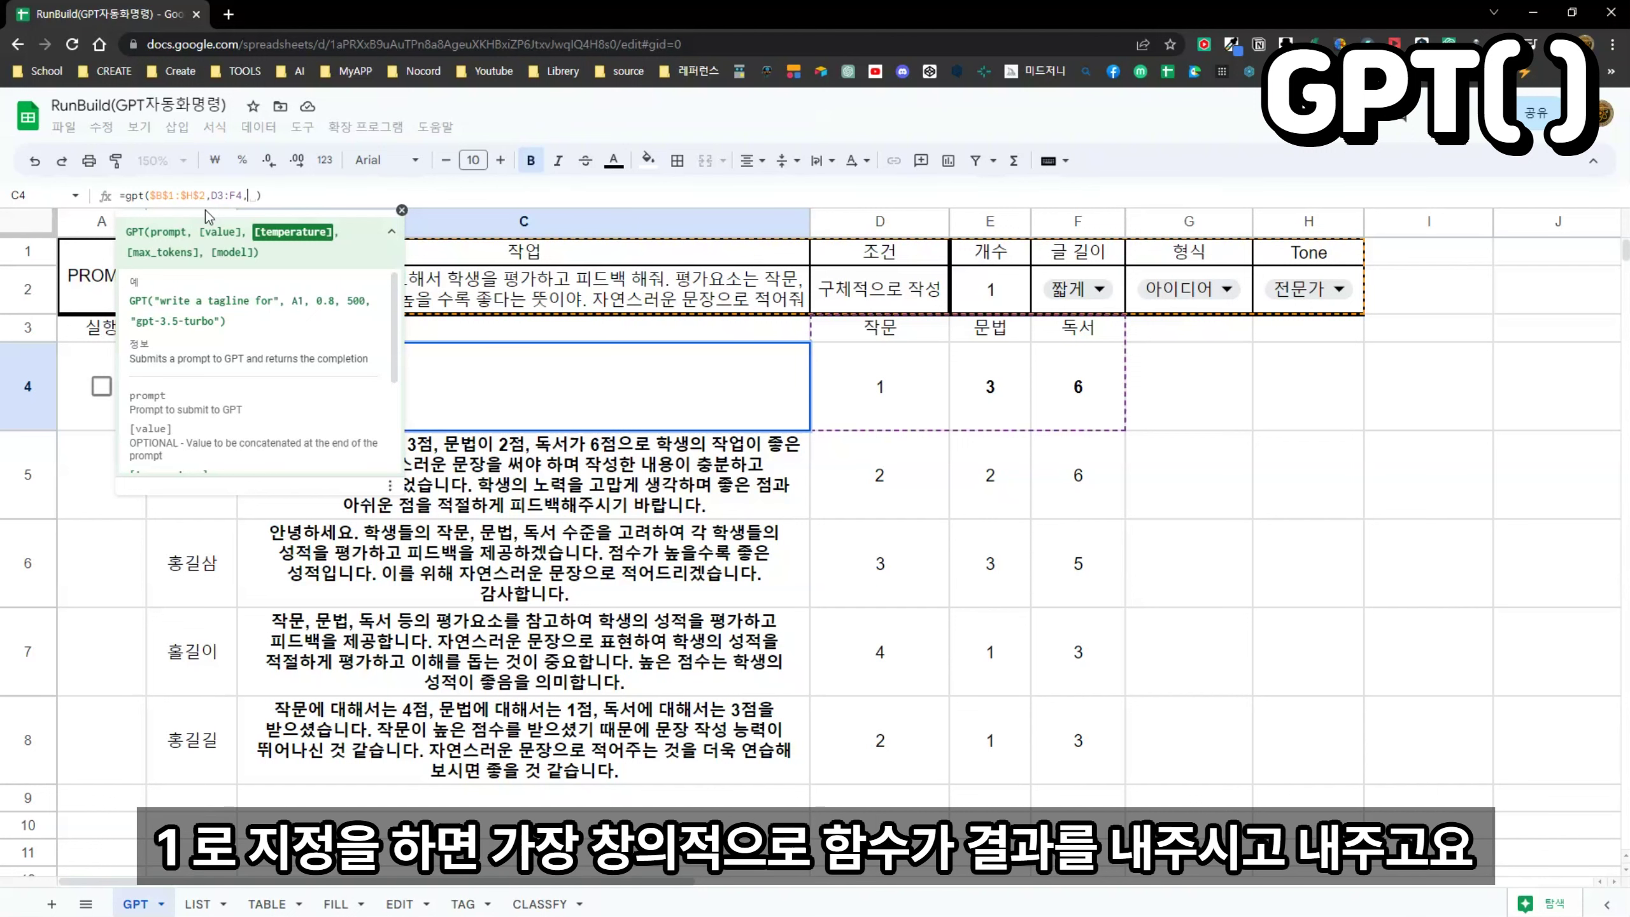
type("1")
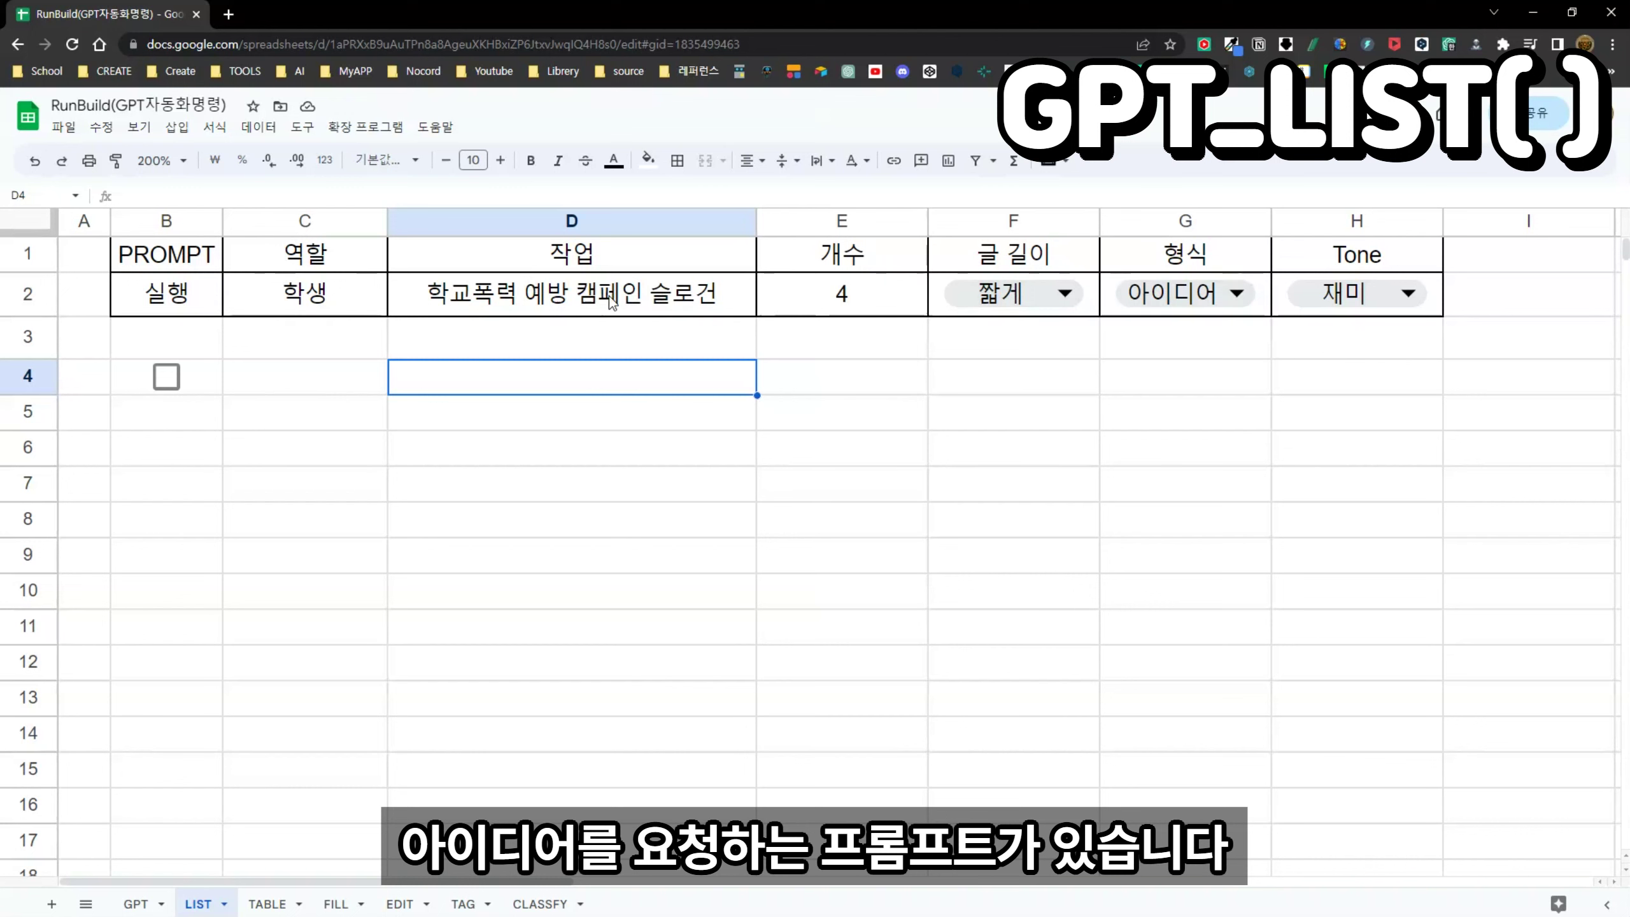
Step: Enter =gpt(B1:H2) in cell D4 to generate the campaign slogans from the prompt table within a single cell
type("=gpt(")
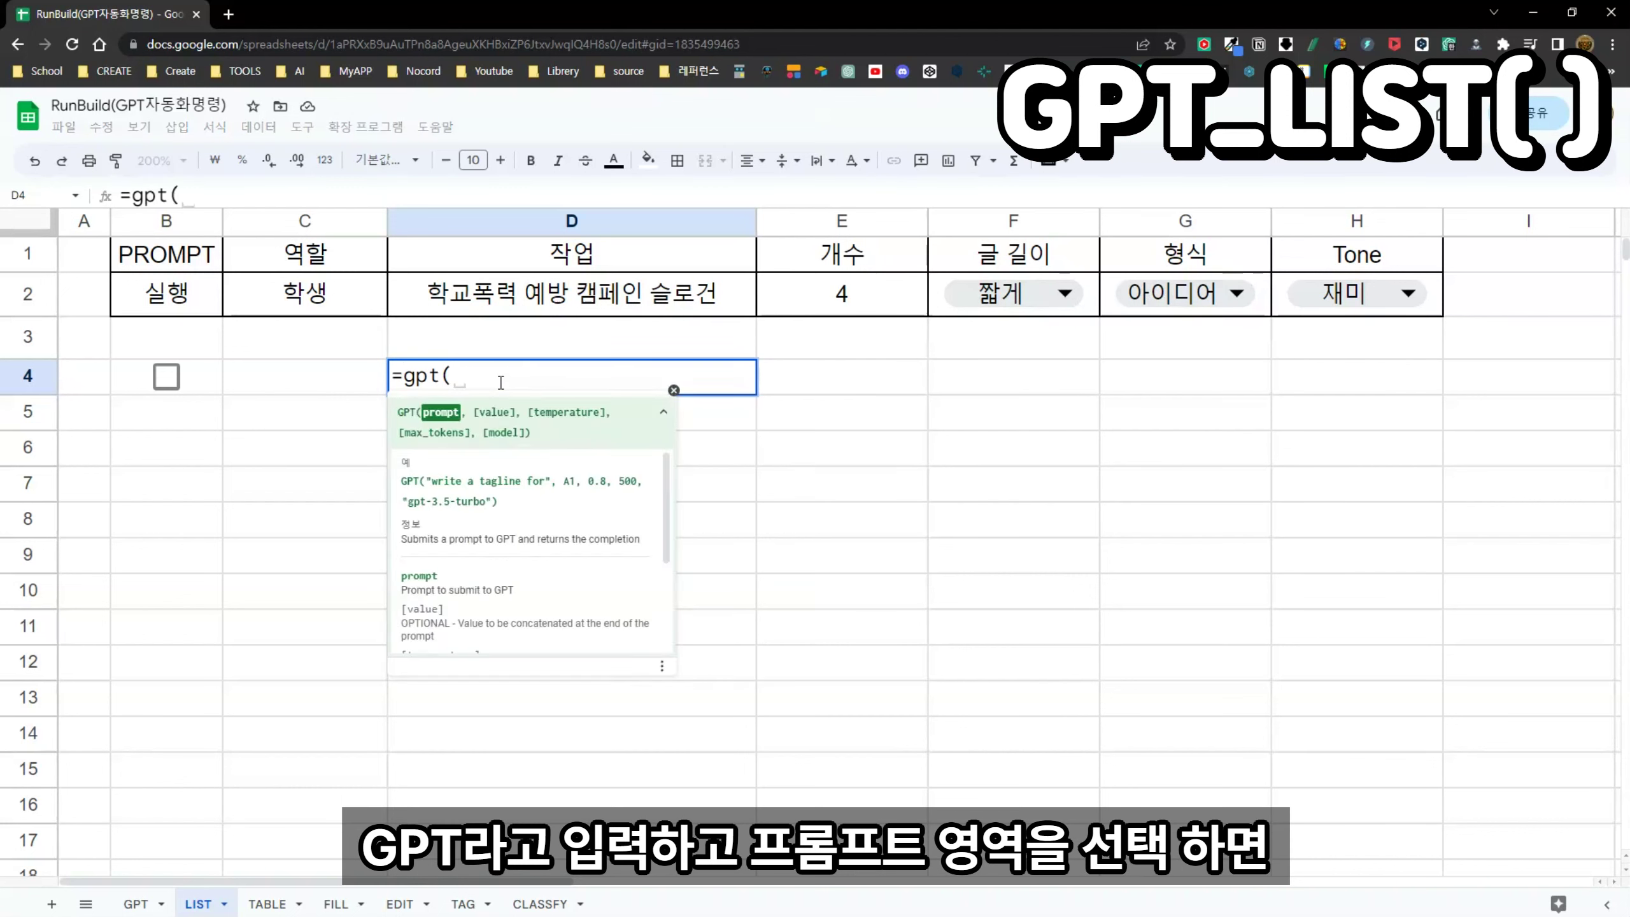
left_click_drag(166, 254, 1375, 298)
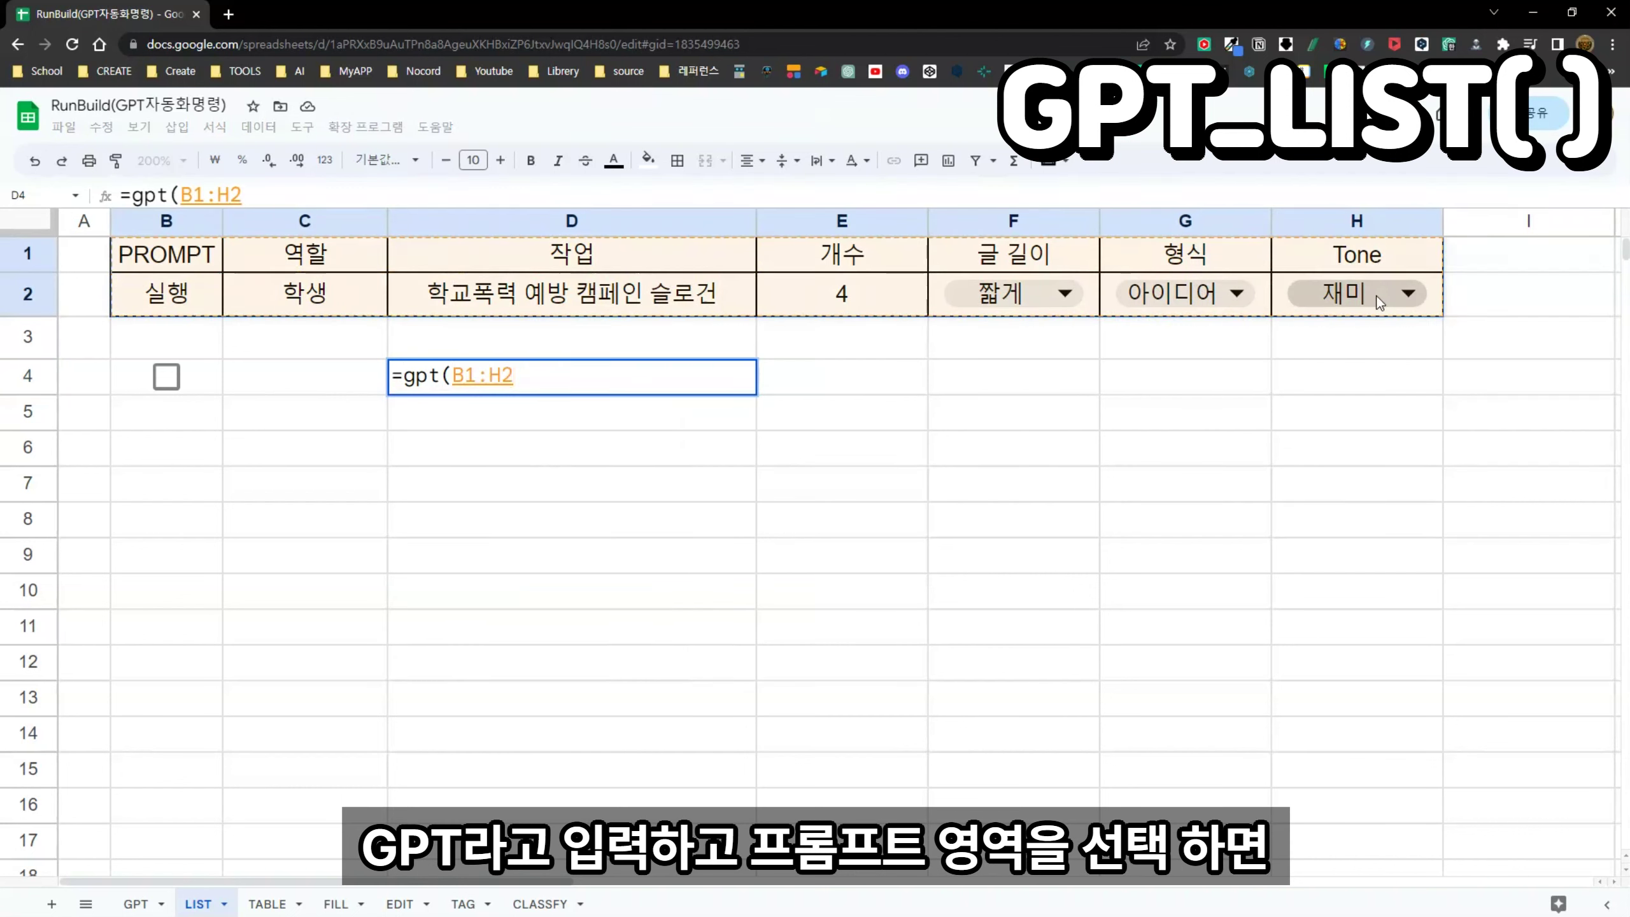
key("Return")
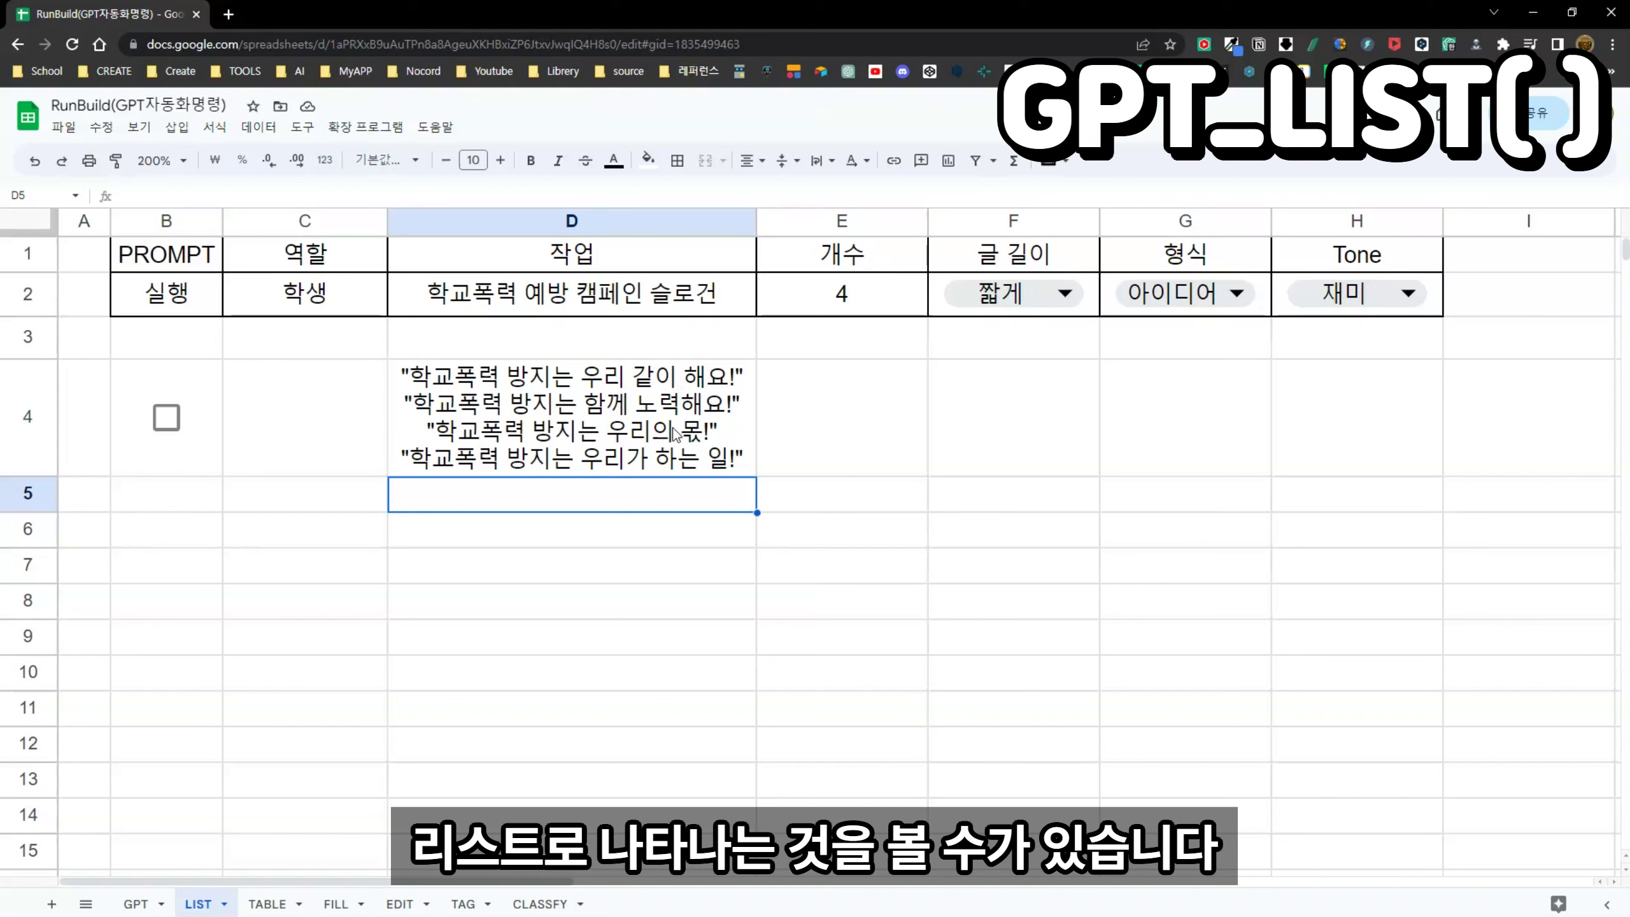
left_click(521, 440)
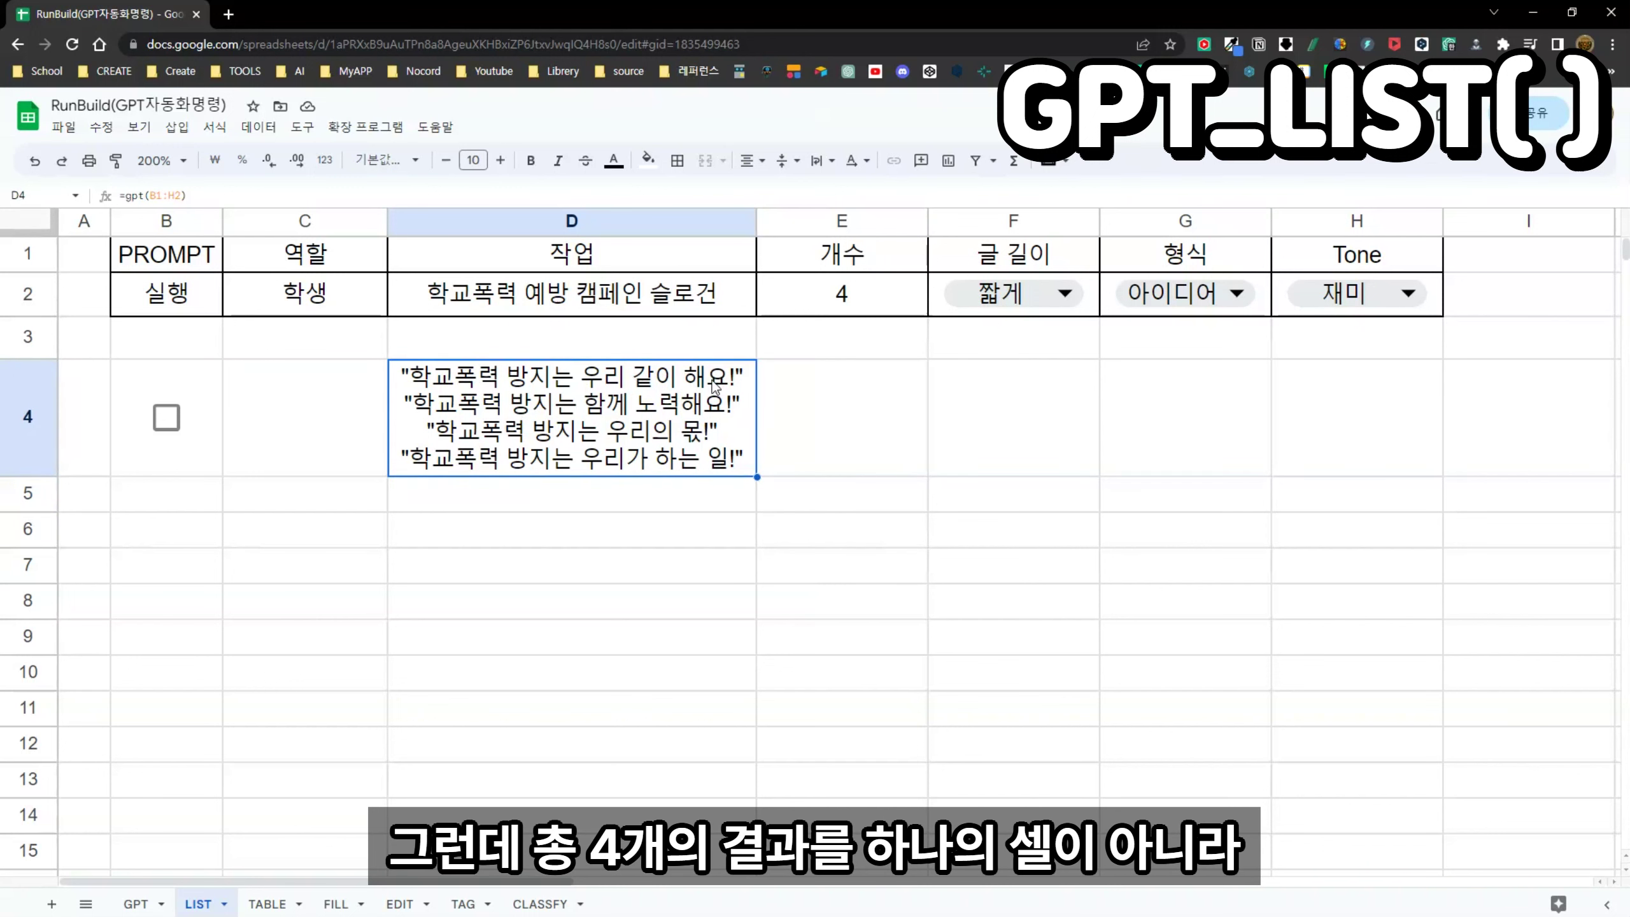
Step: Enter =GPT_LIST(B1:H2) in cell D5 to list the slogans in separate cells, and check the resulting entries
left_click(661, 508)
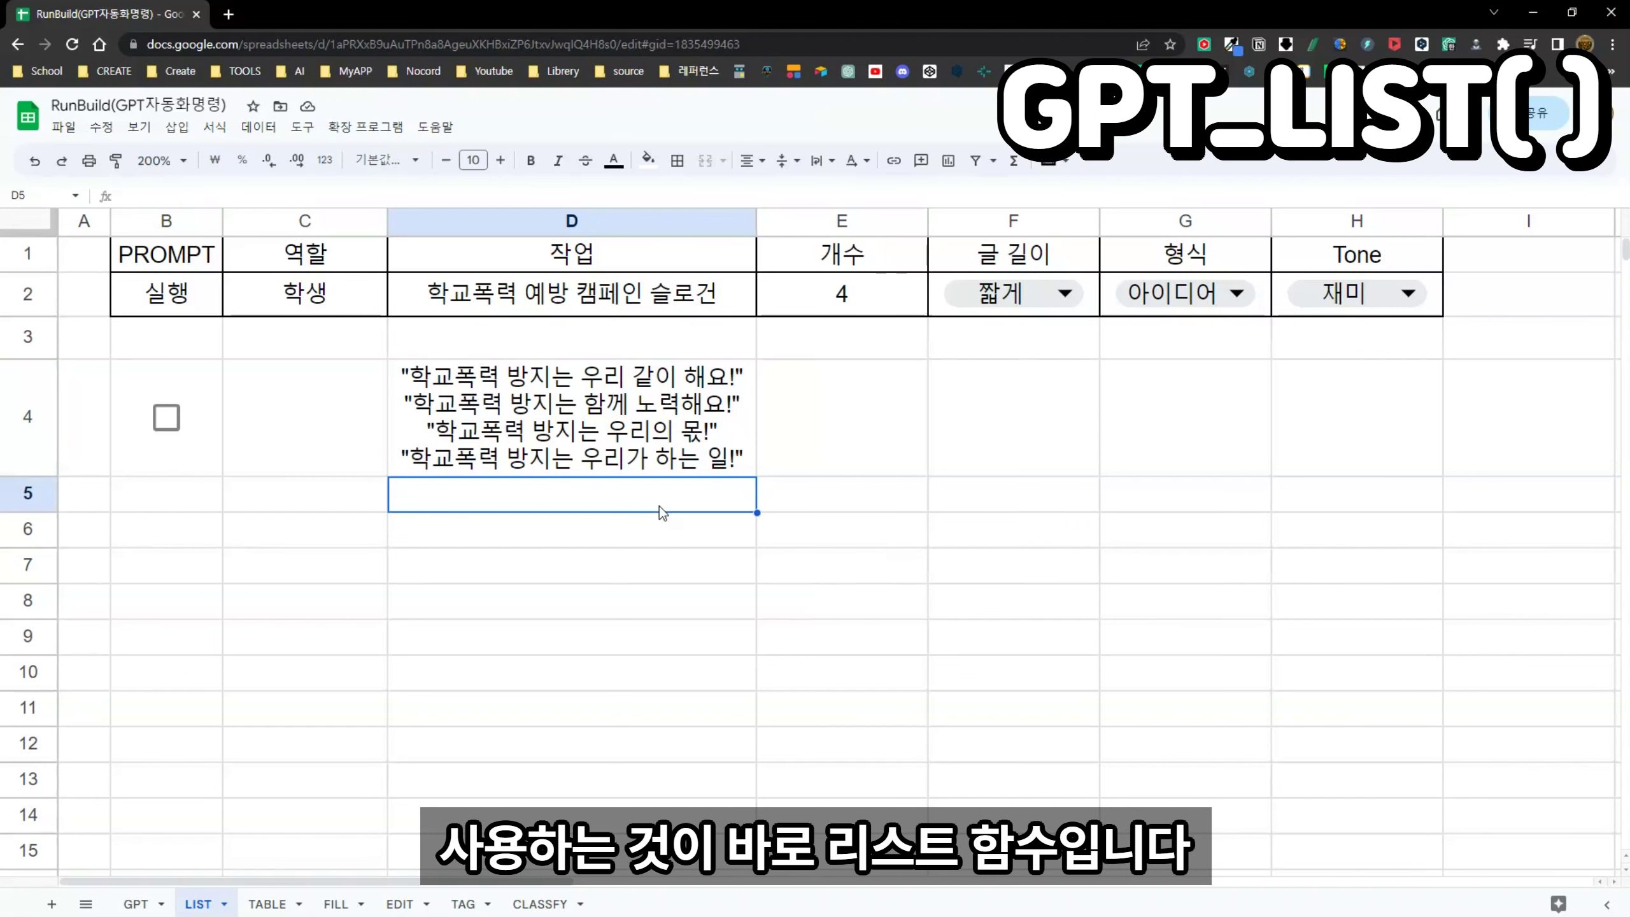
type("=")
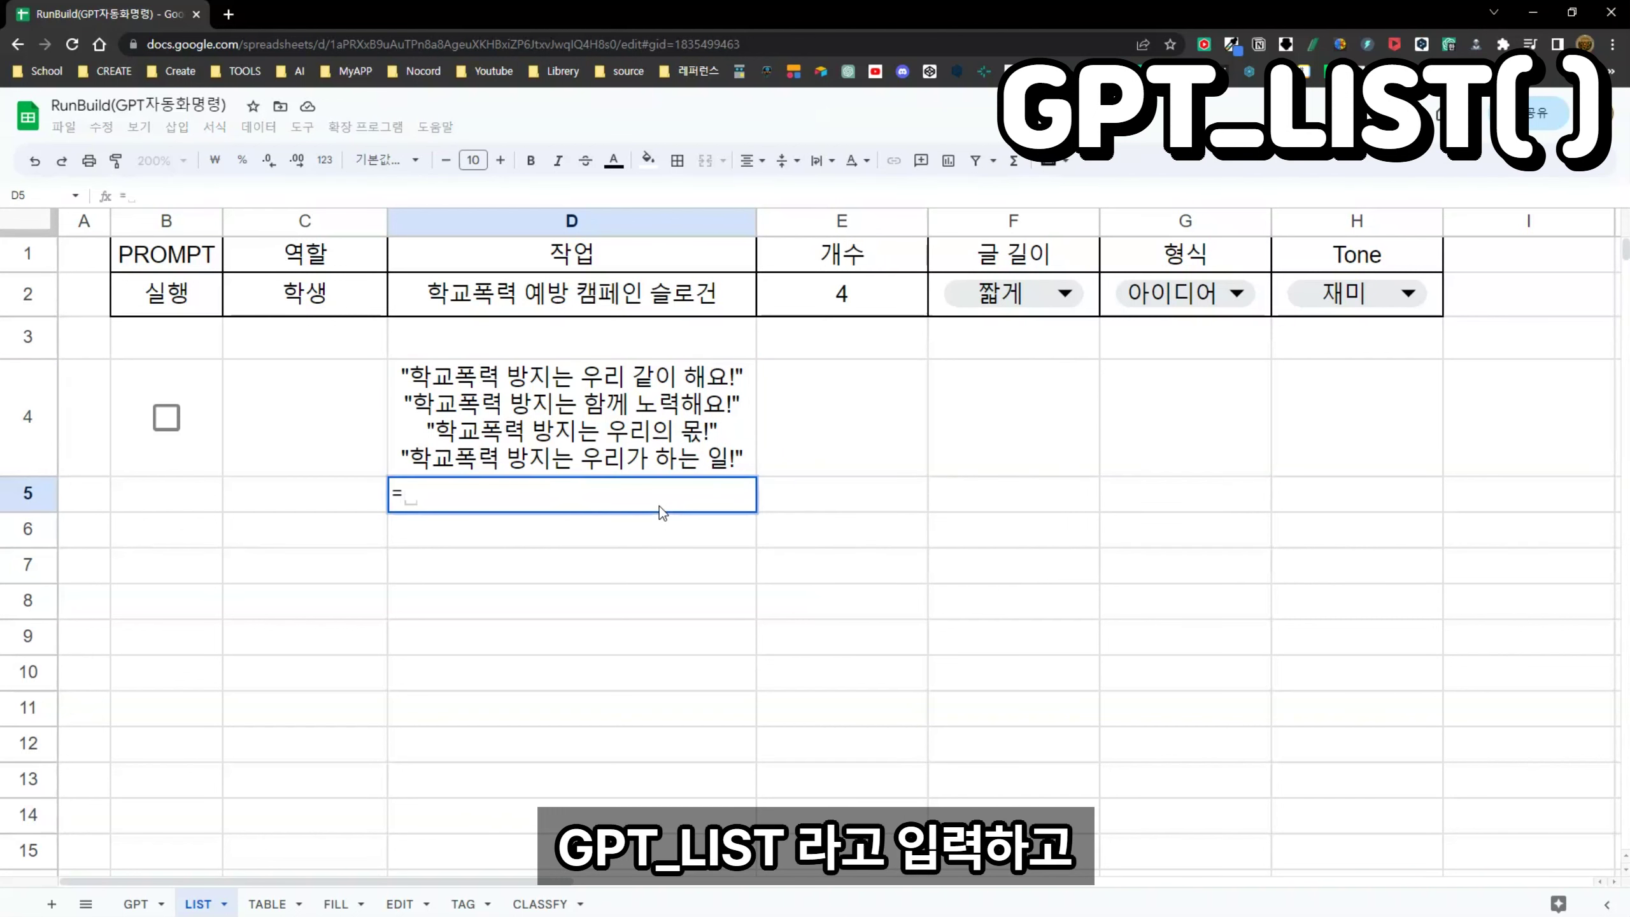
type("gpt_")
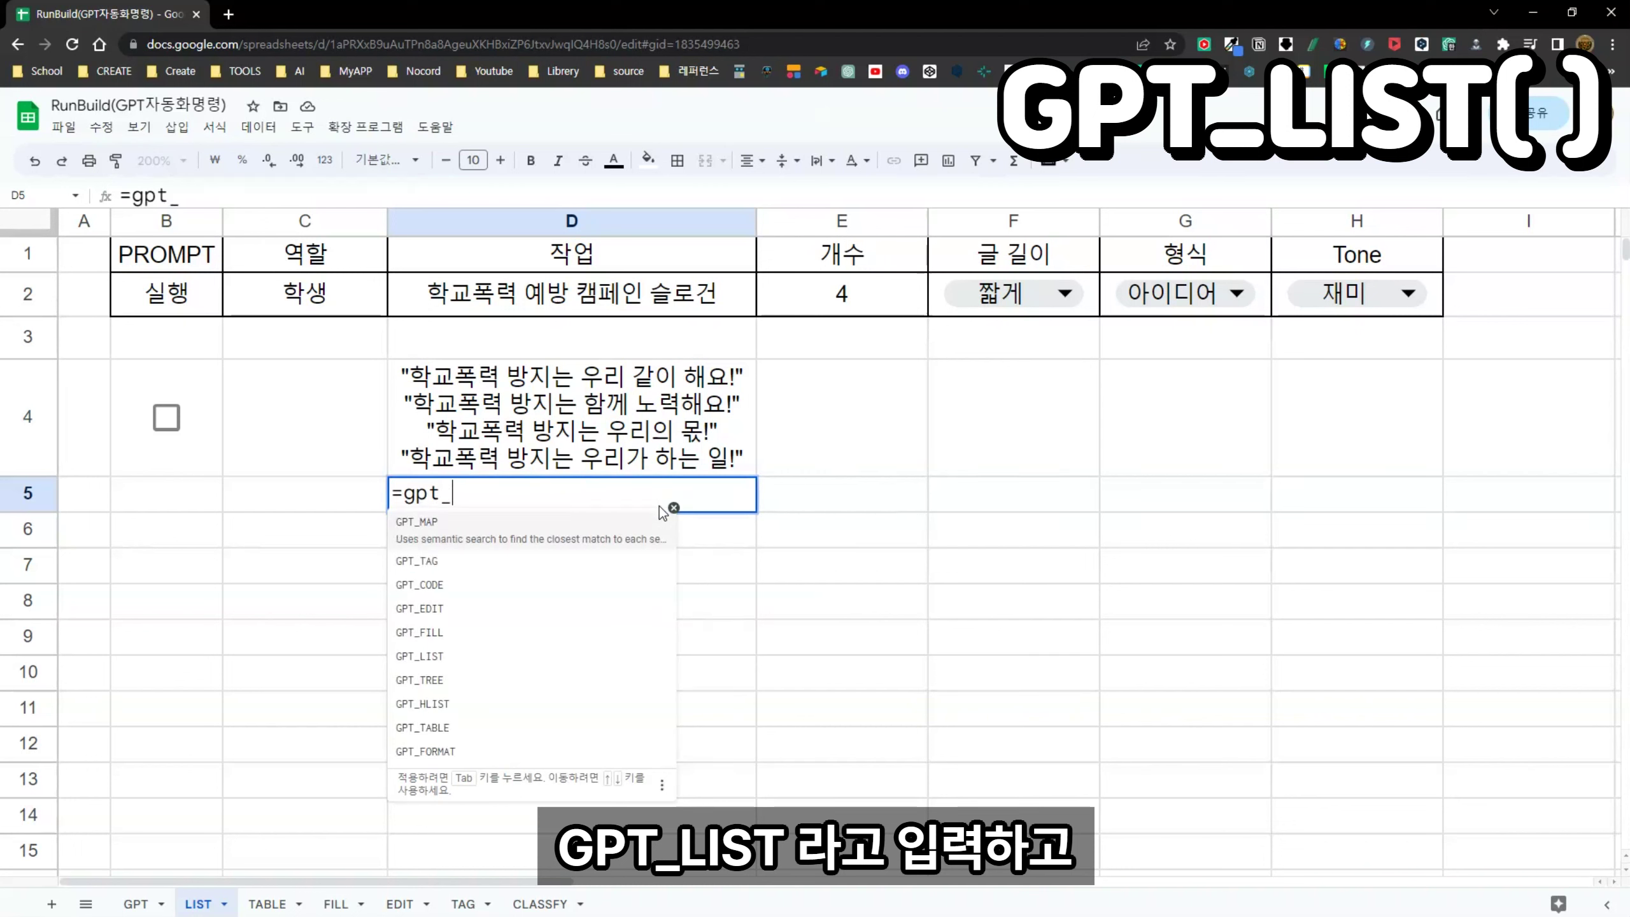
type("li")
key("Tab")
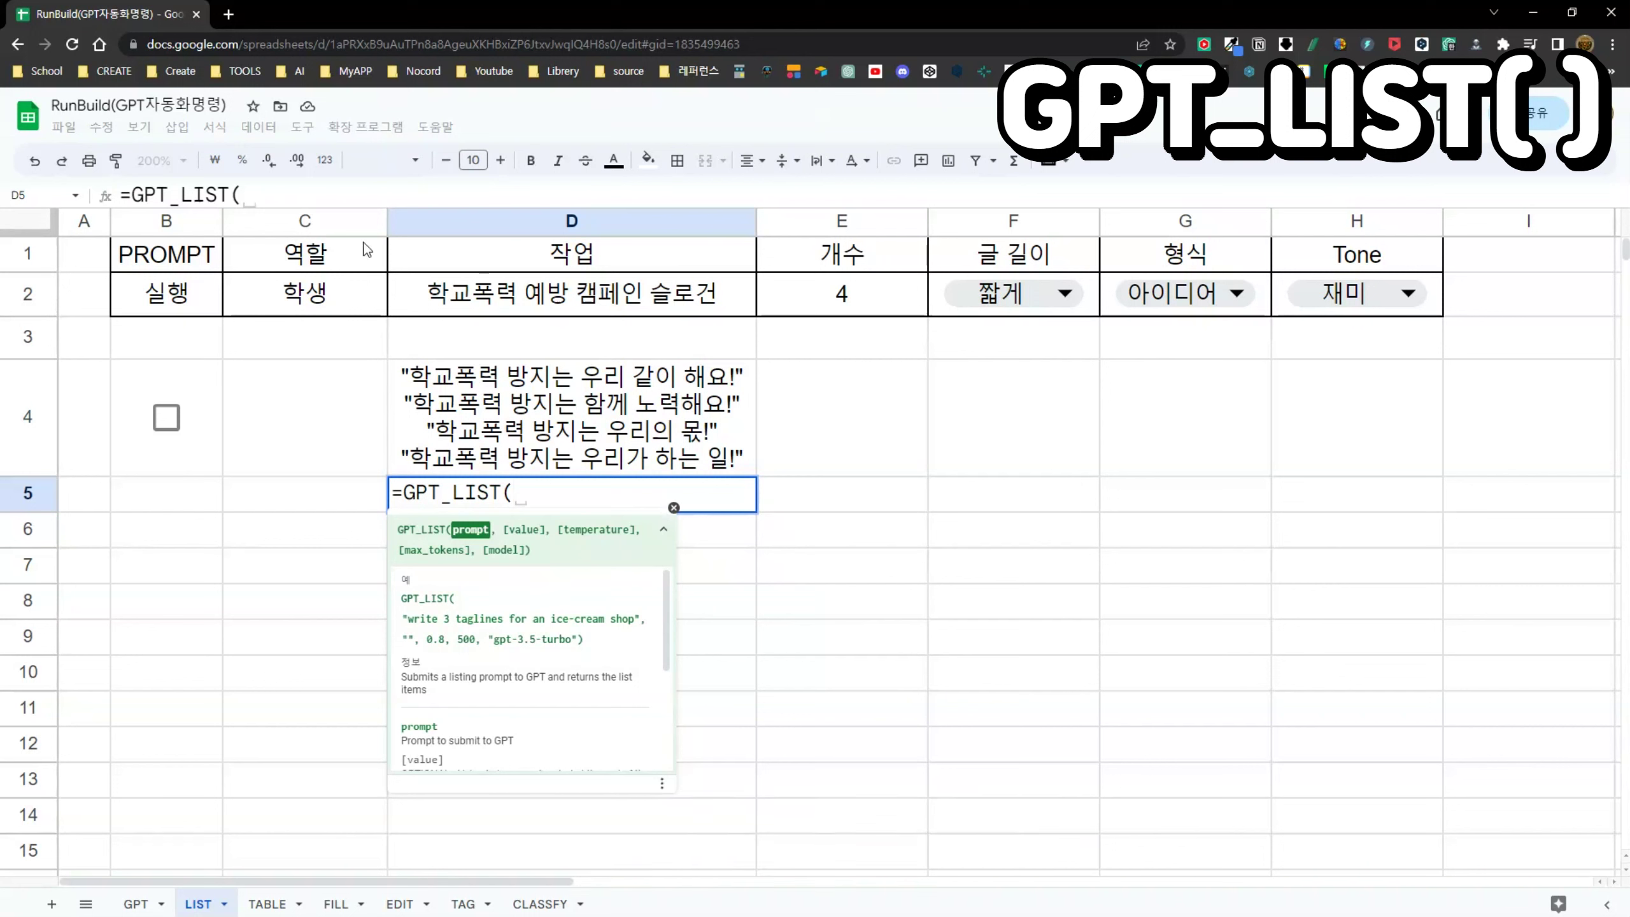
left_click_drag(166, 255, 1398, 308)
key("Return")
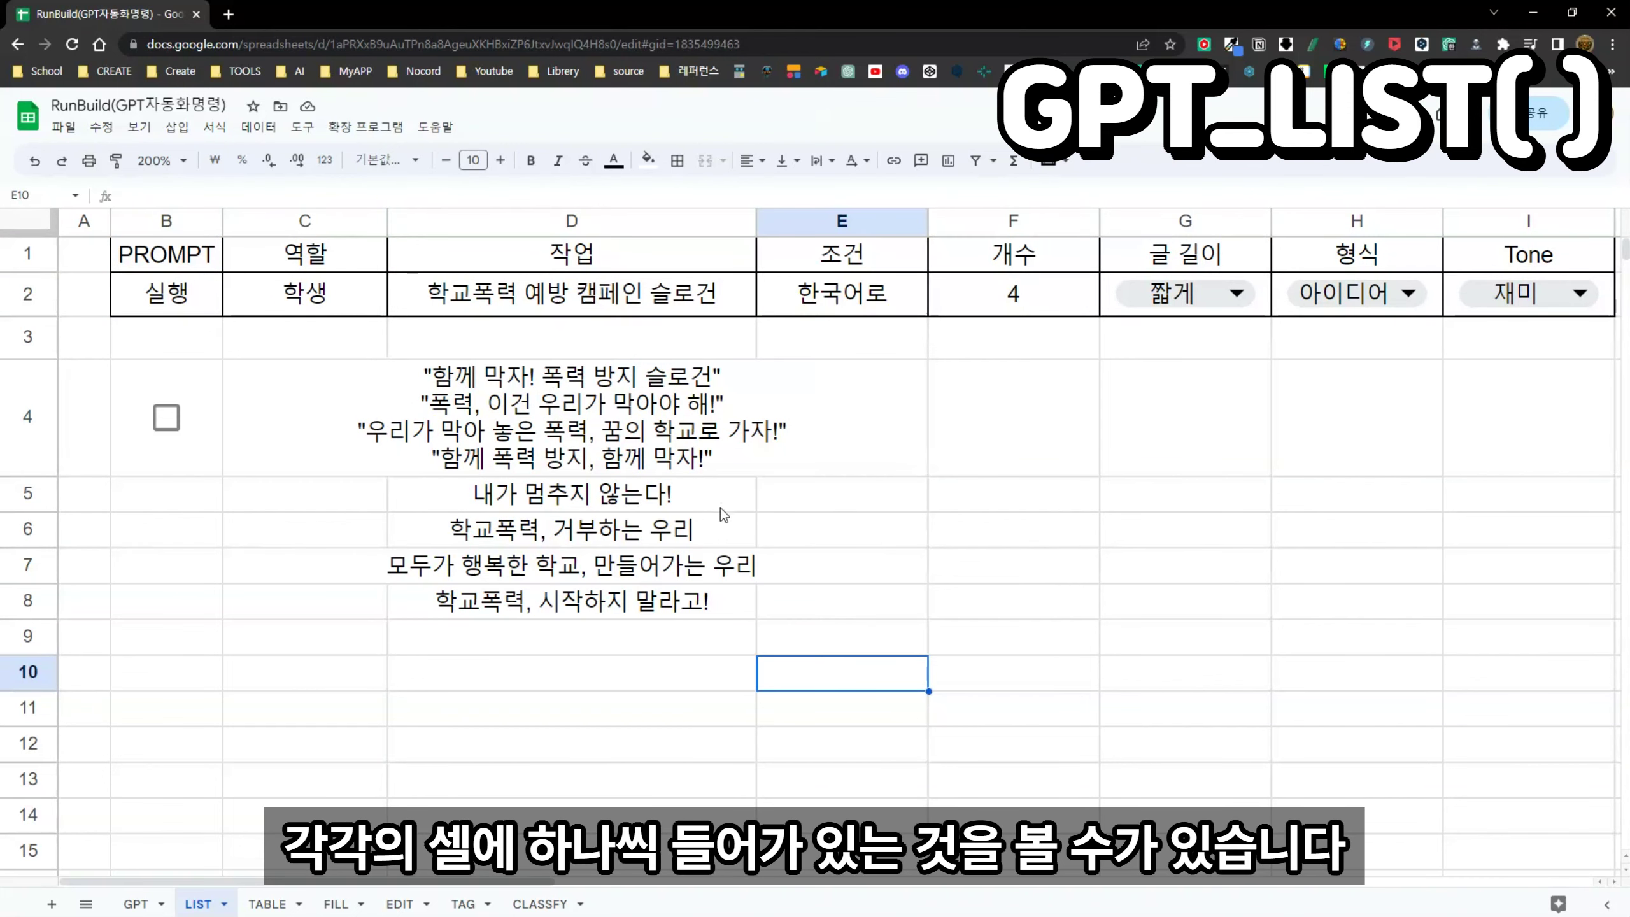
left_click(703, 565)
left_click(728, 610)
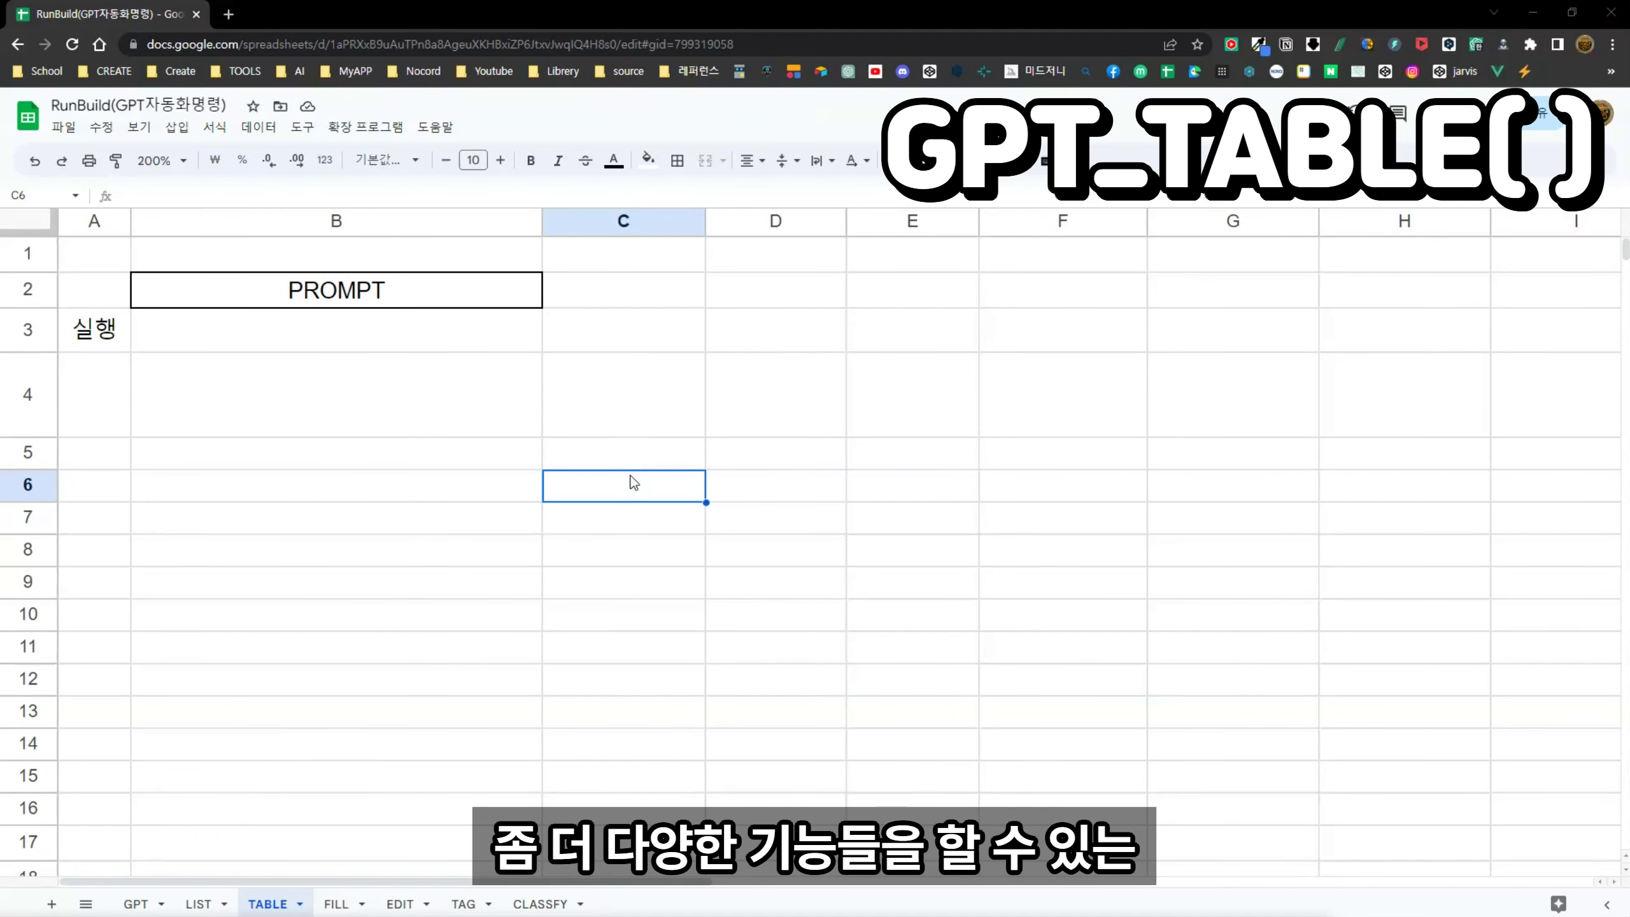
Step: Enter the prompt 주간운동계획표를 테이블로 작성해줘 in B3 and run =gpt(B3) in B4
left_click(433, 353)
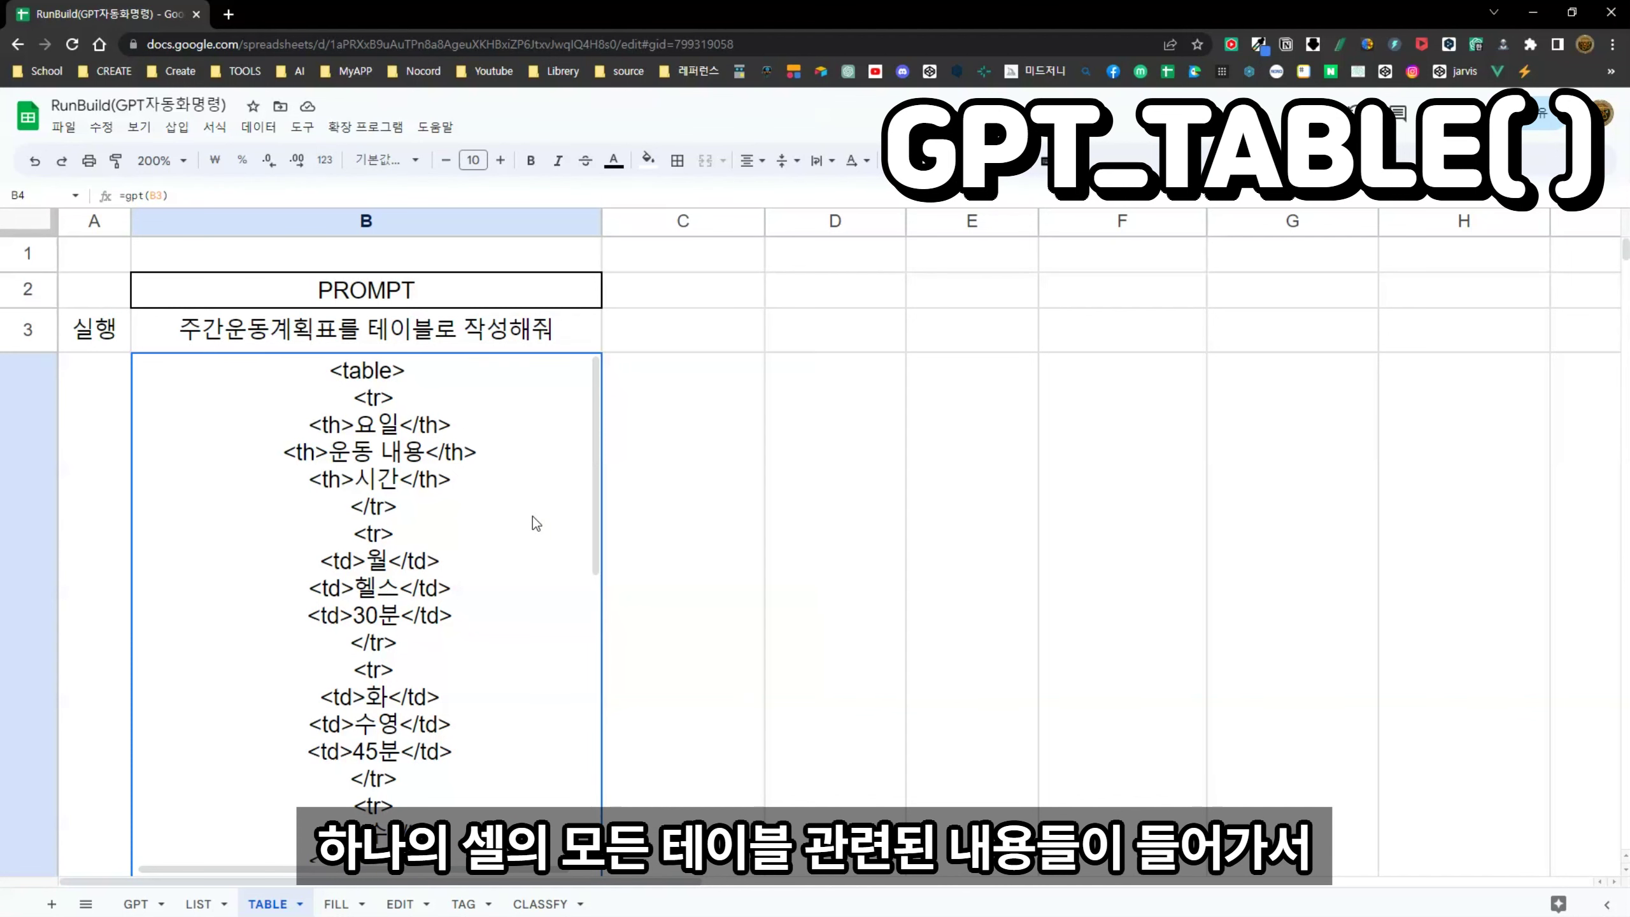
scroll(532, 533, "down", 5)
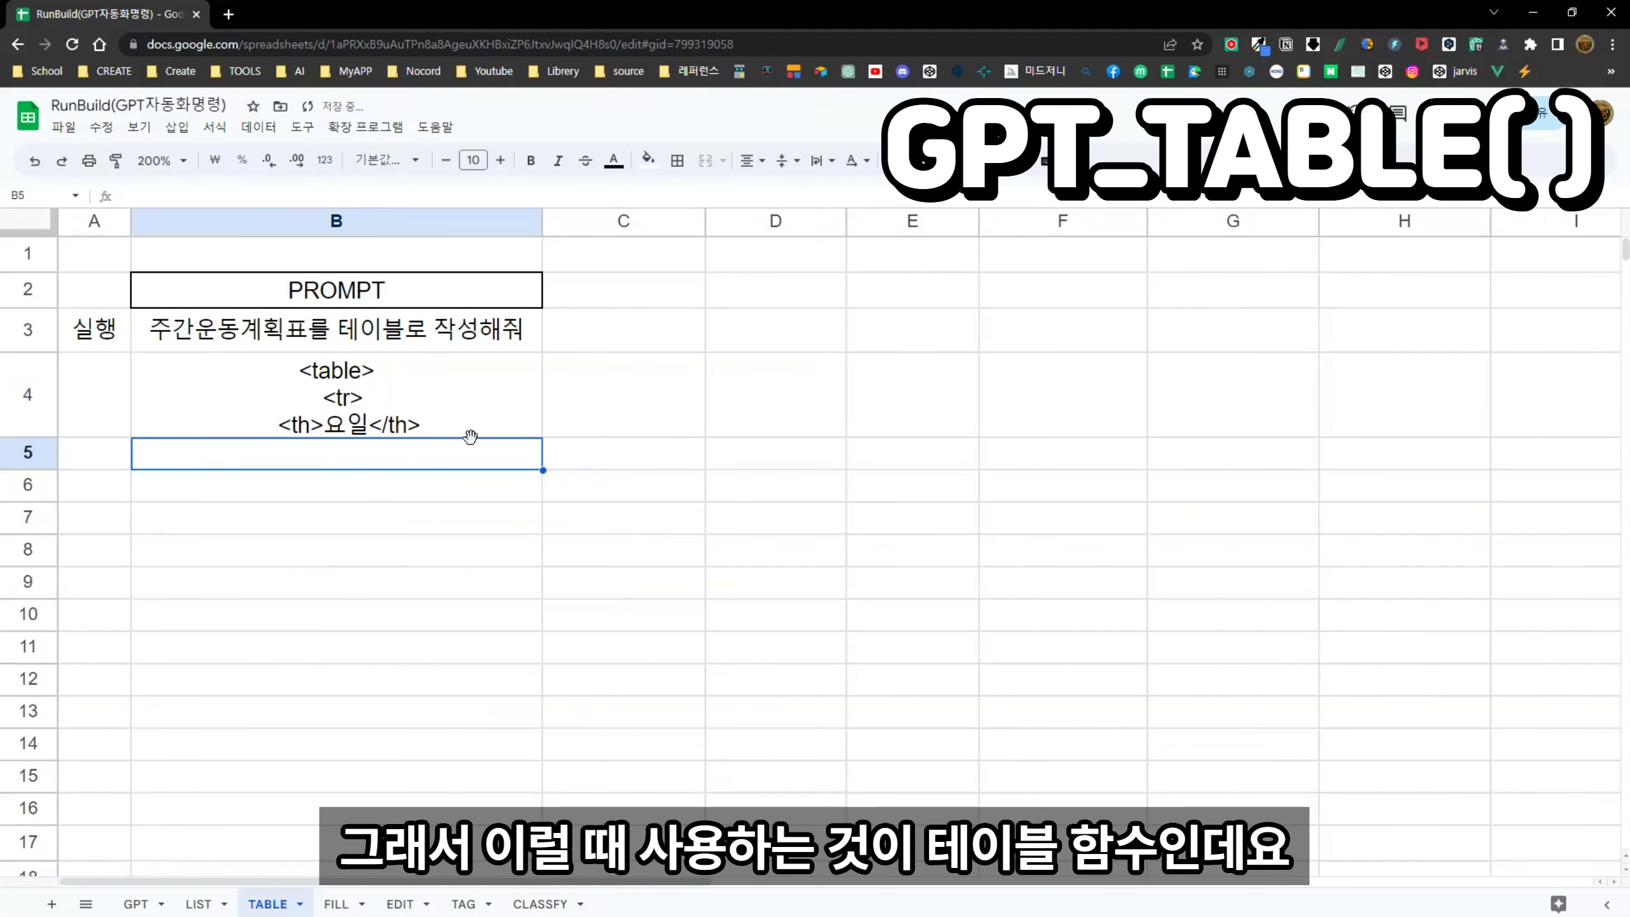
Step: Clear B4 and enter =GPT_TABLE(B3) there to generate the weekly exercise plan as a table
left_click(328, 429)
key("Delete")
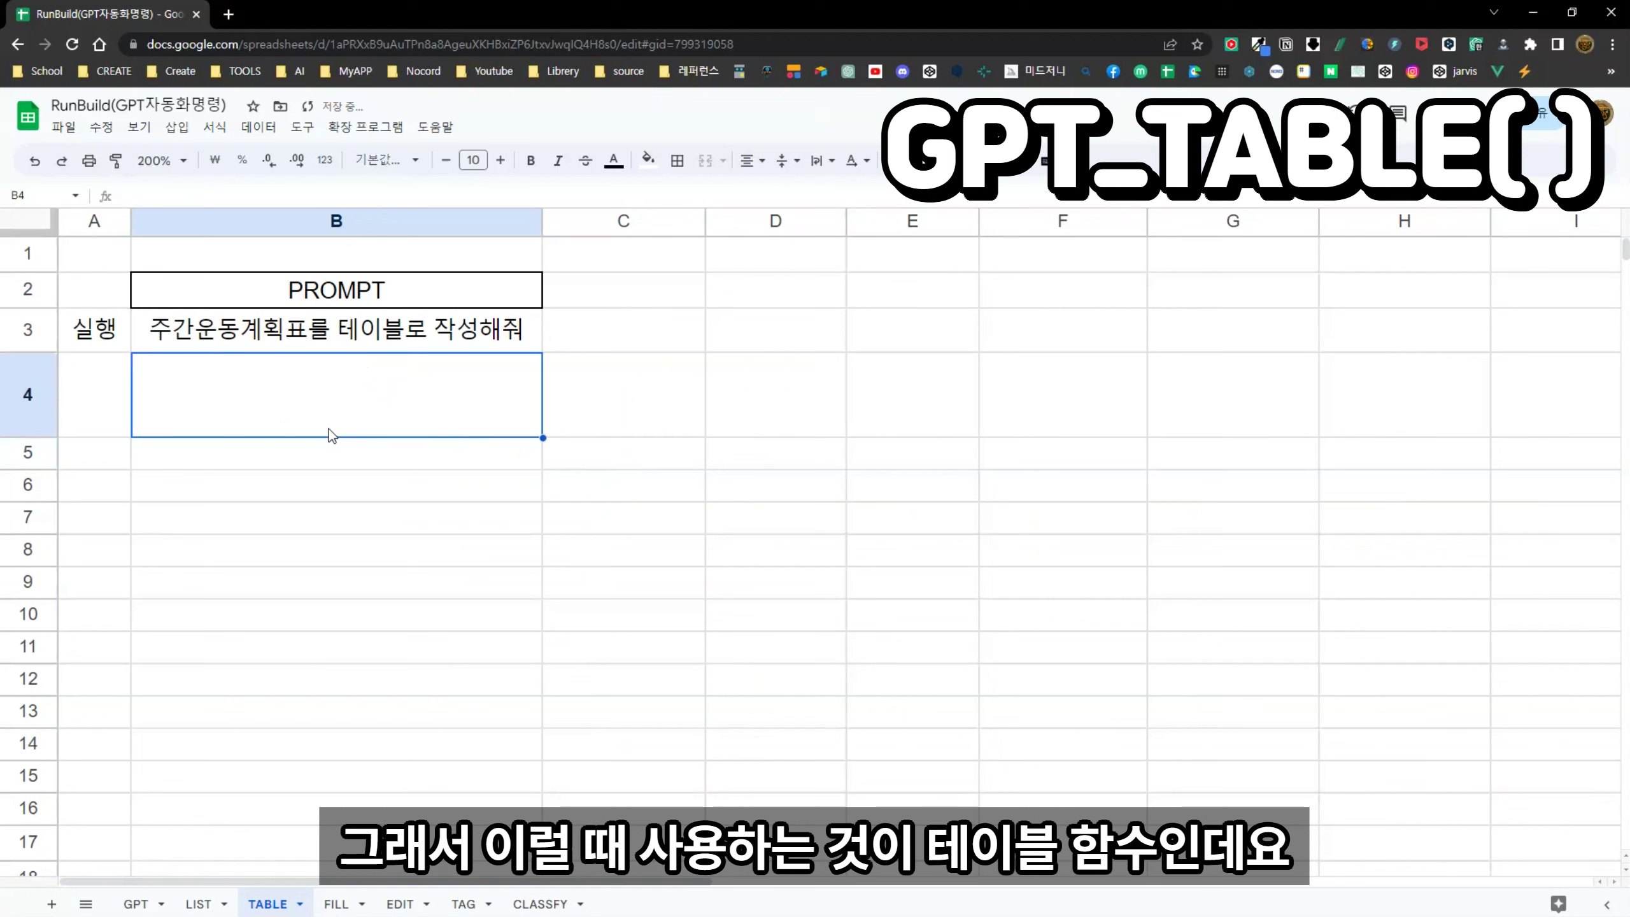
type("=gpt")
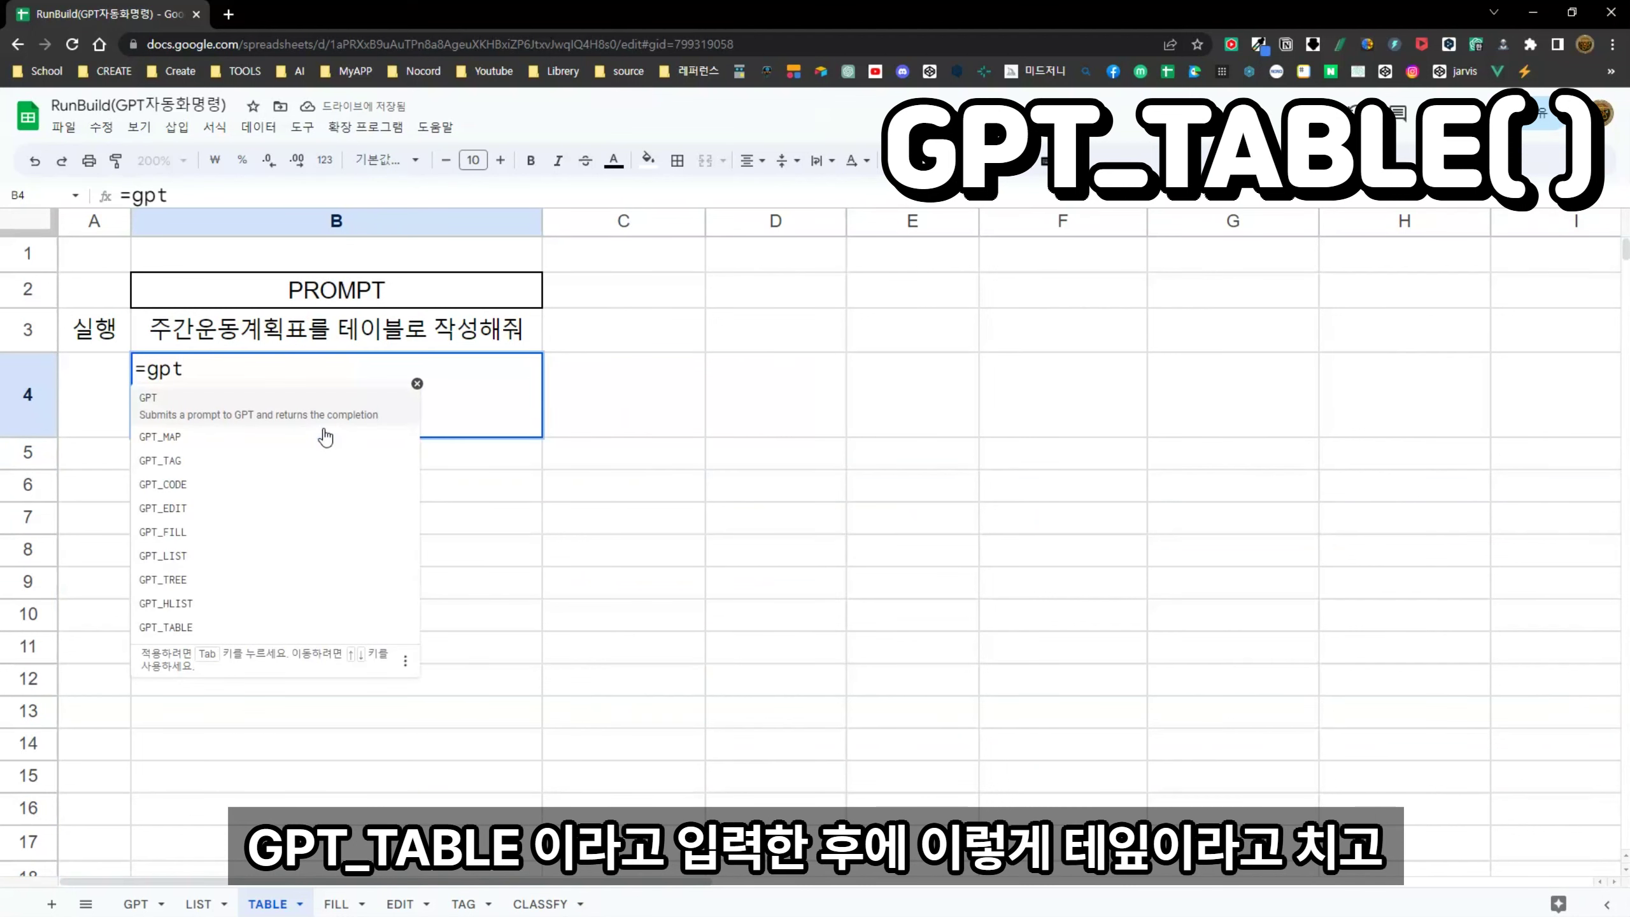
type("_tab")
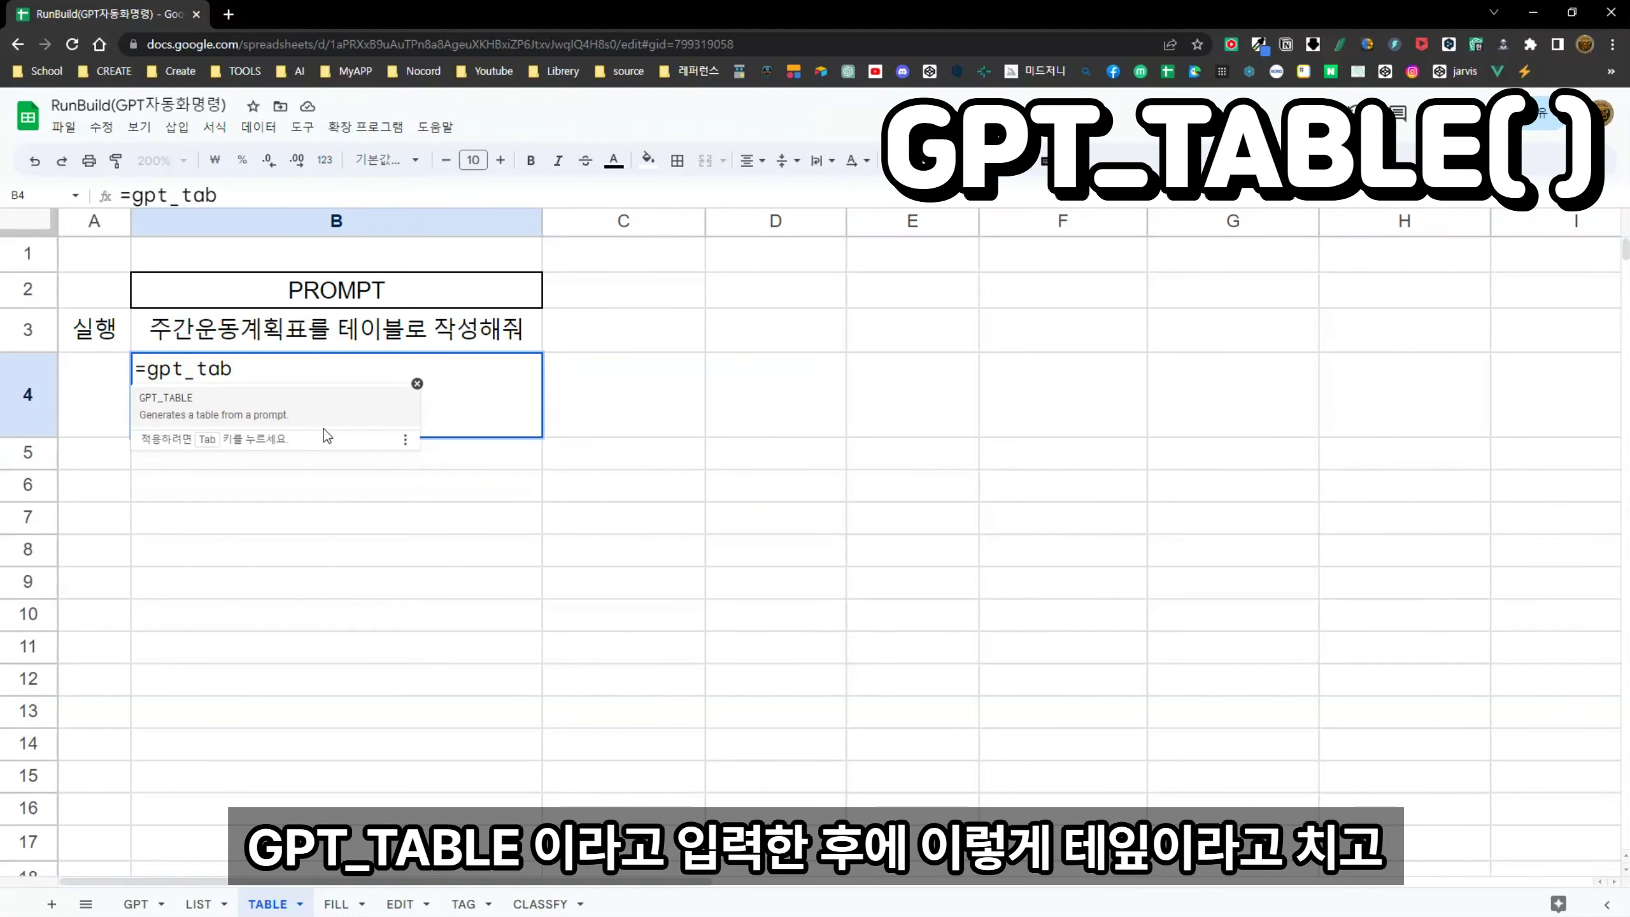
key("Tab")
left_click(378, 339)
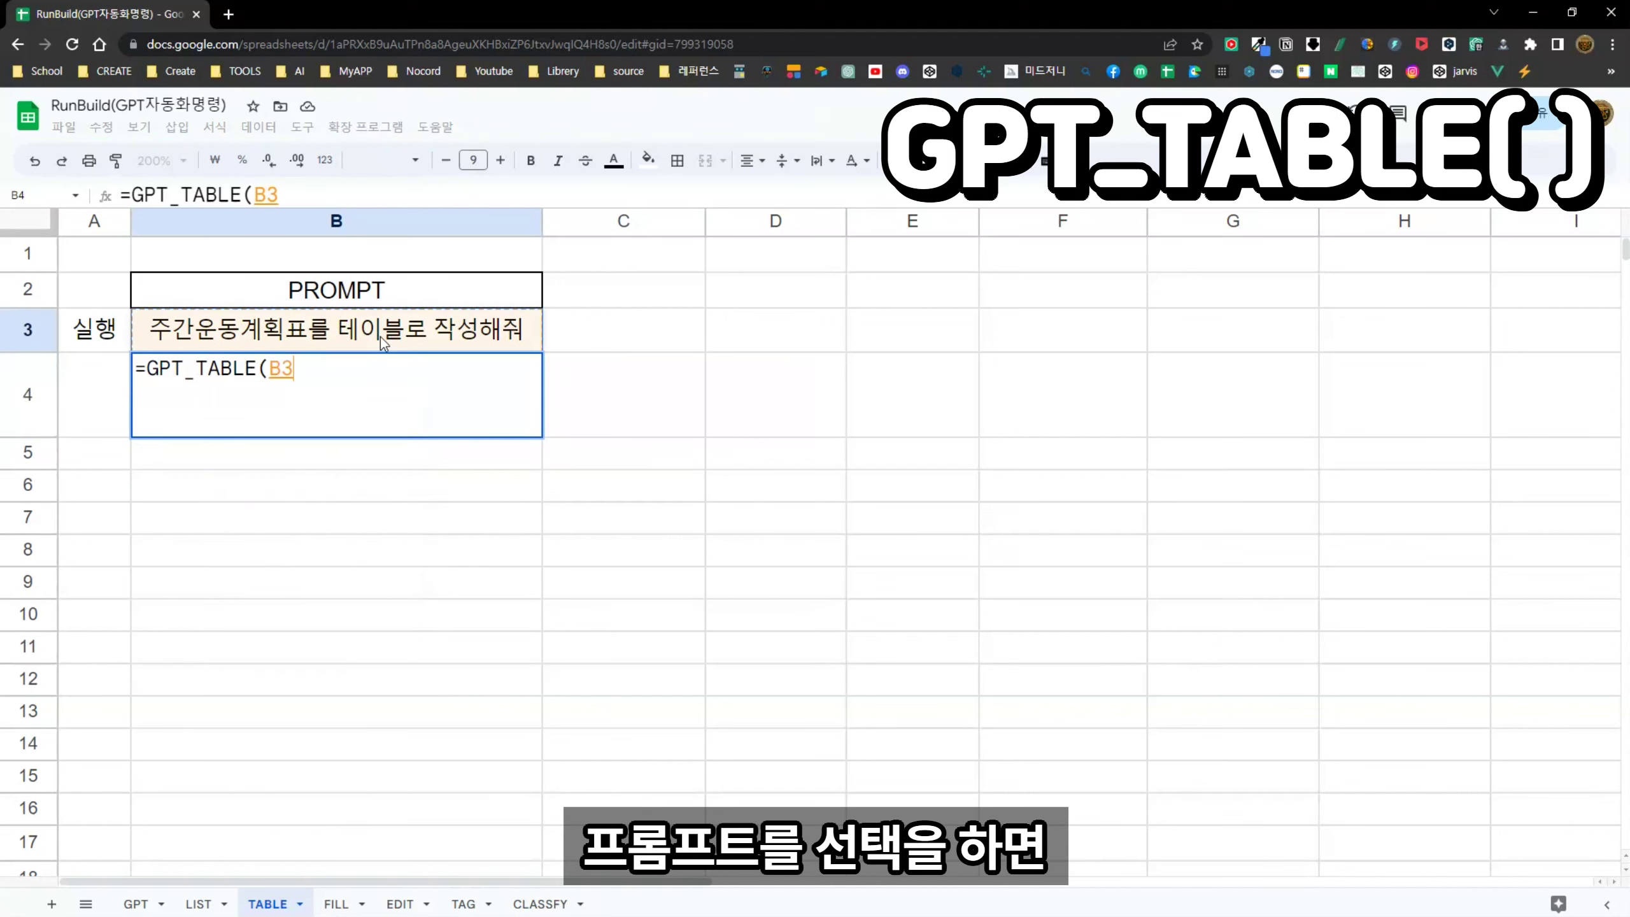
key("Return")
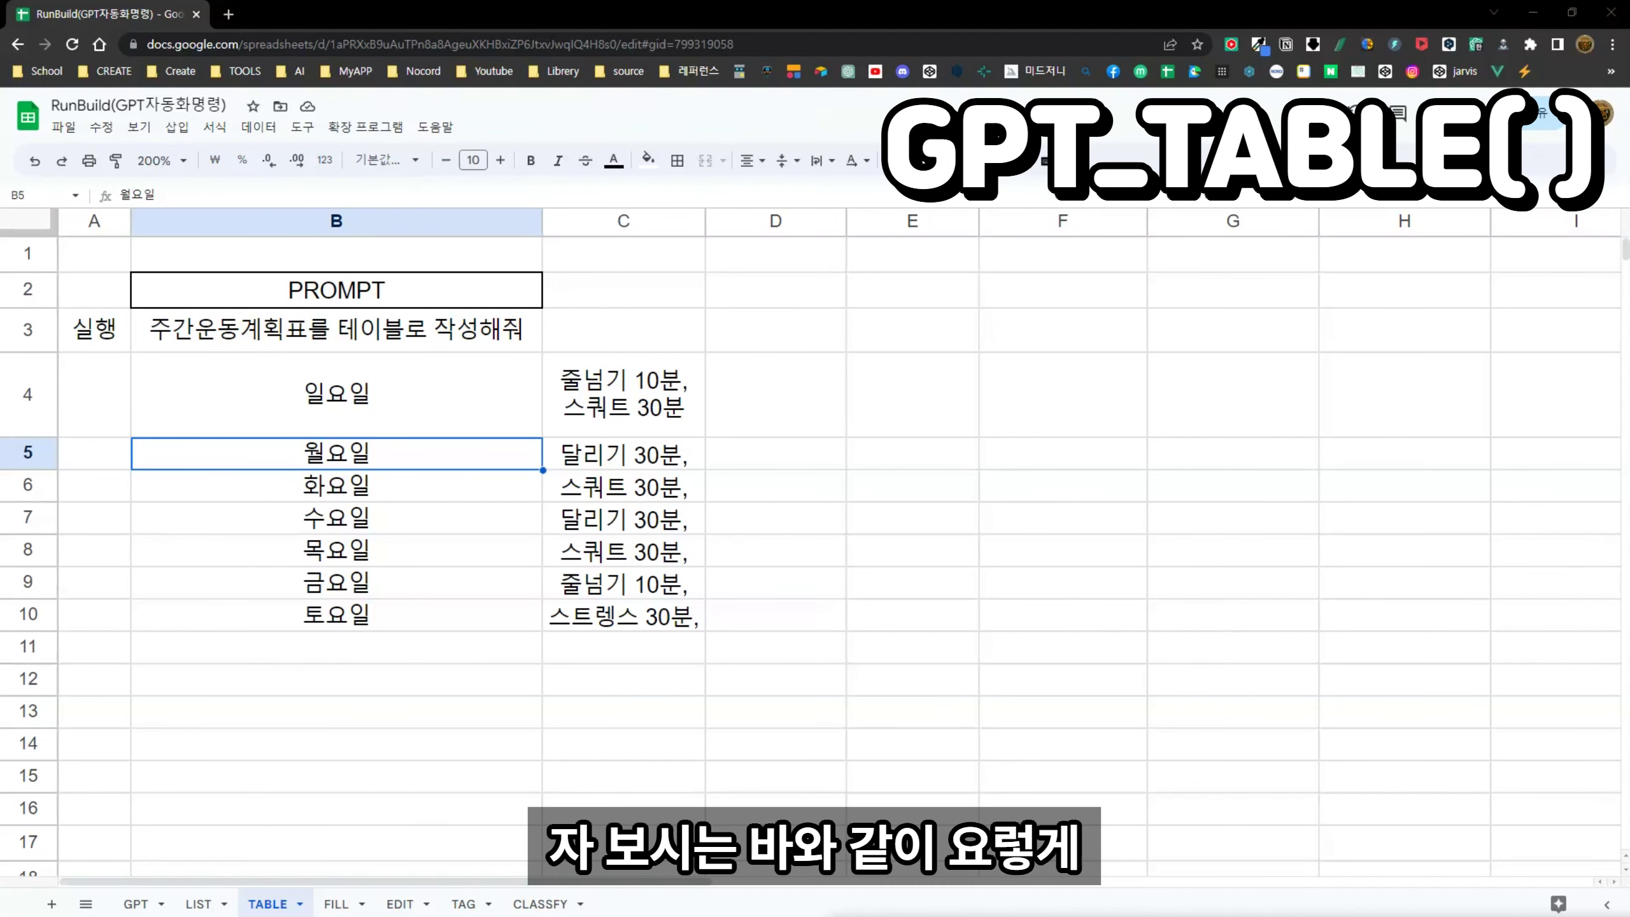
Step: Examine the day and exercise cells of the generated plan in B4:C10 and the empty columns beside them
left_click(430, 529)
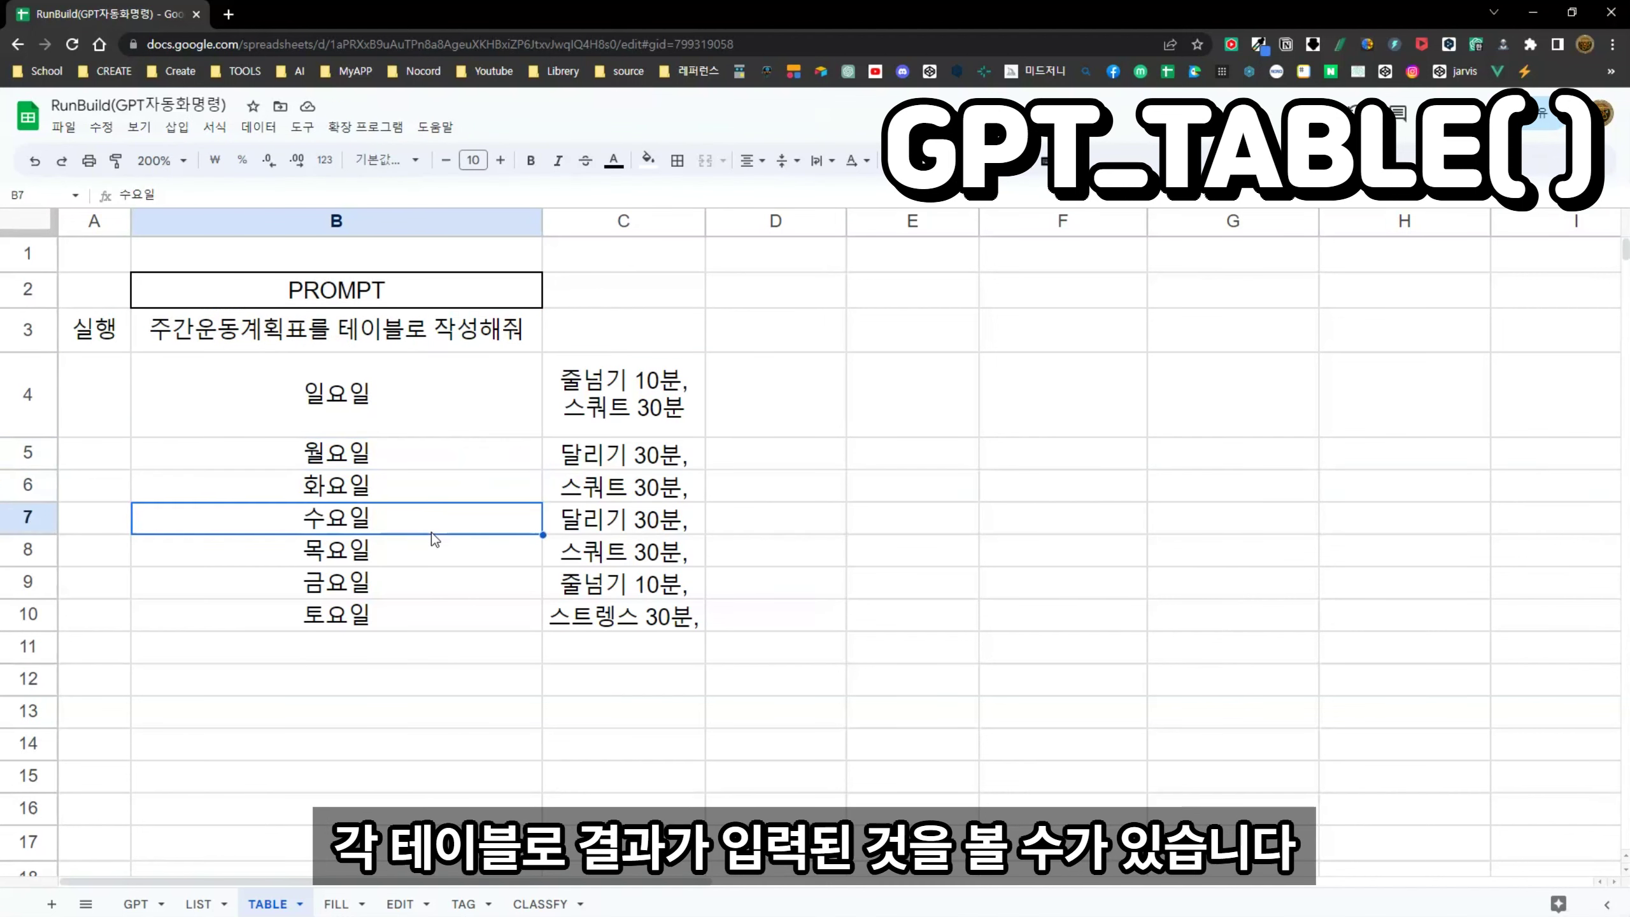
left_click(436, 611)
left_click_drag(639, 614, 635, 581)
left_click(429, 551)
left_click(670, 397)
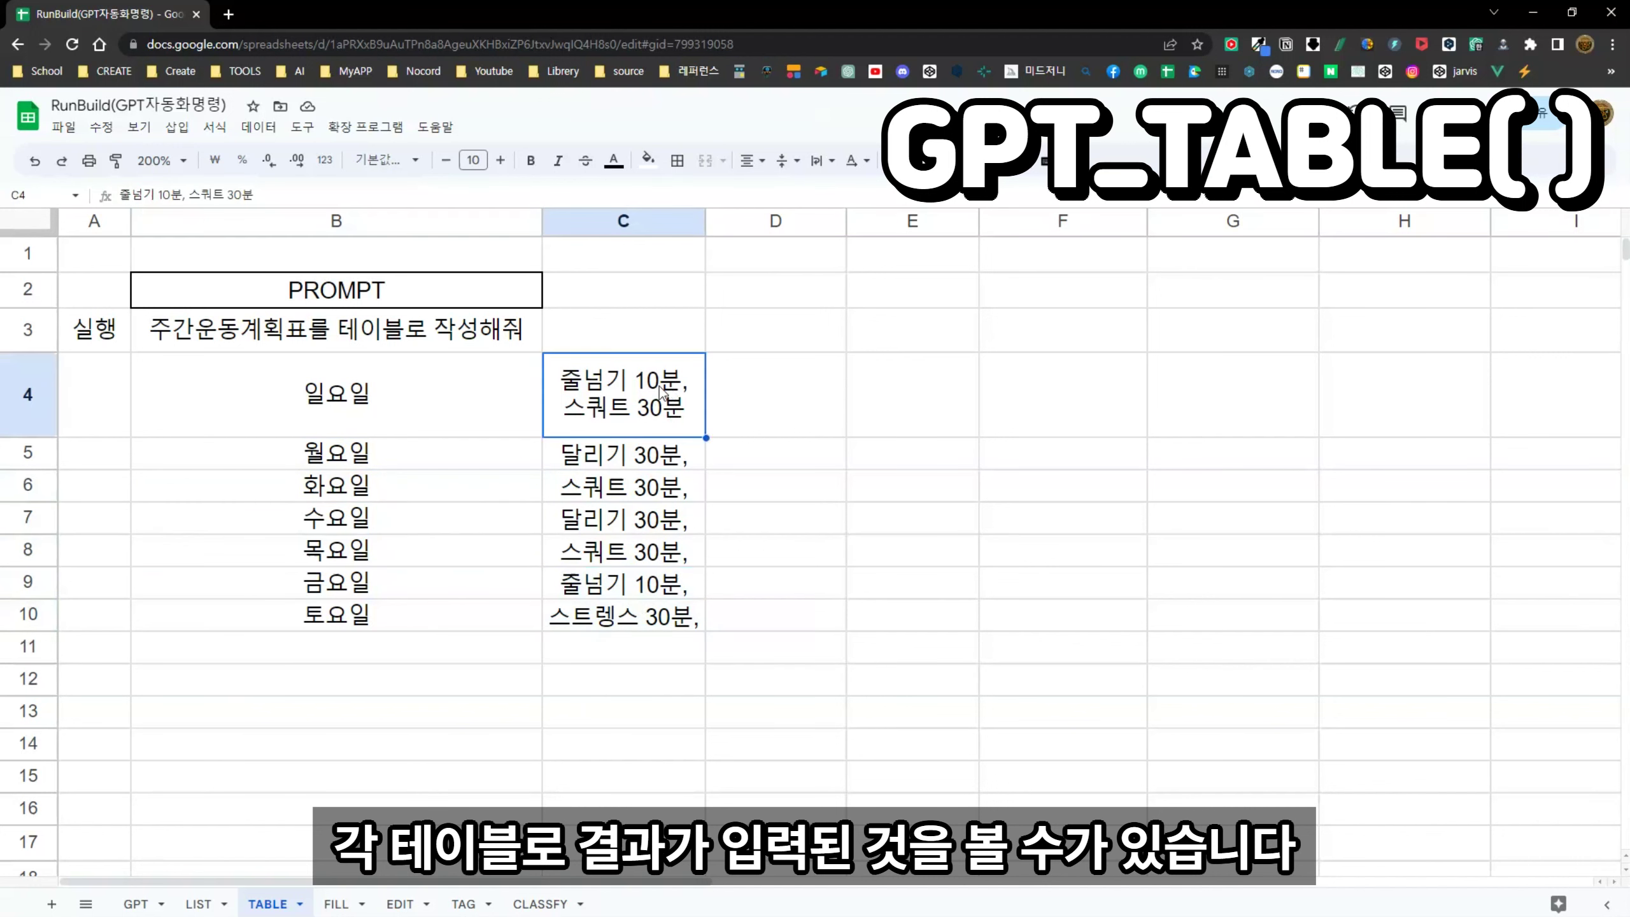
left_click(471, 393)
left_click(616, 652)
left_click(661, 584)
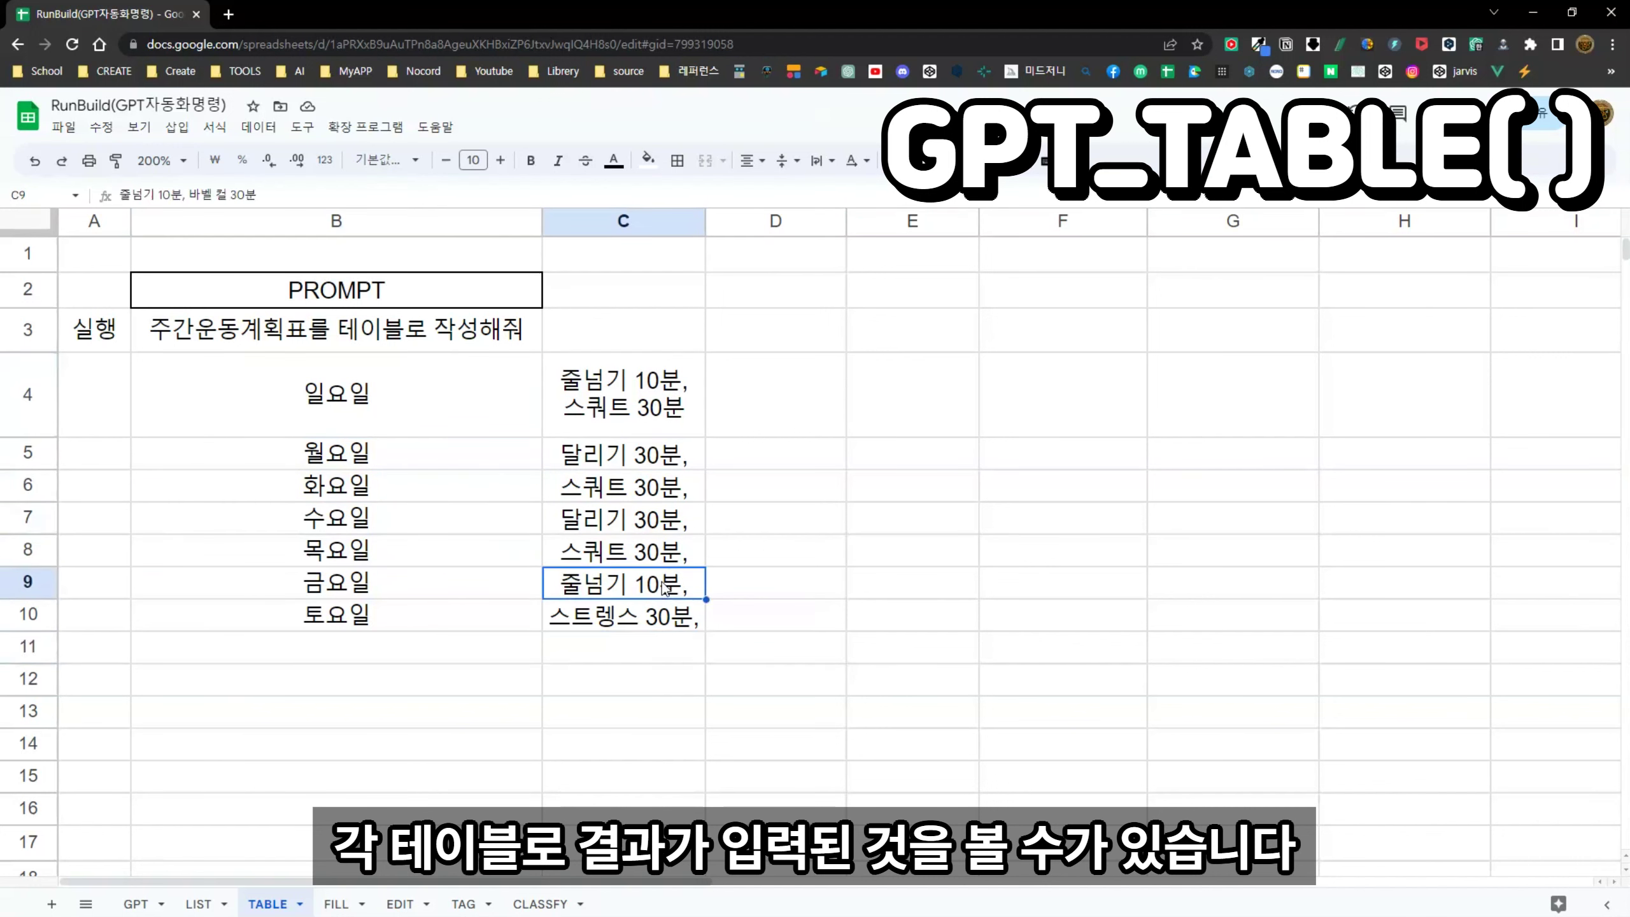
left_click(478, 465)
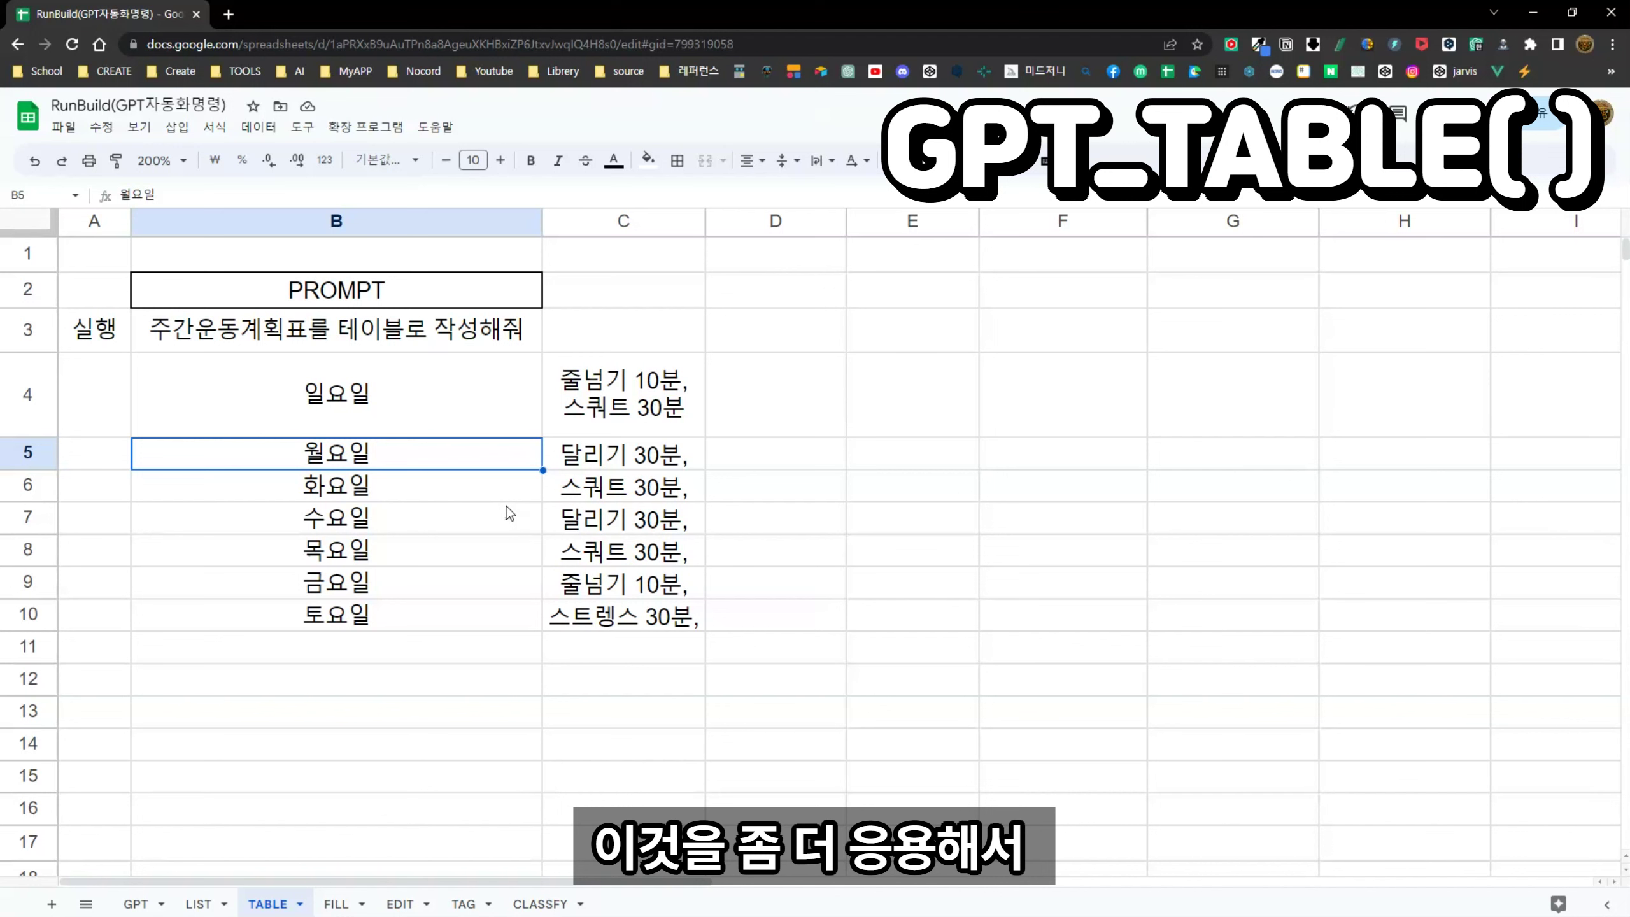
left_click(536, 411)
left_click(827, 401)
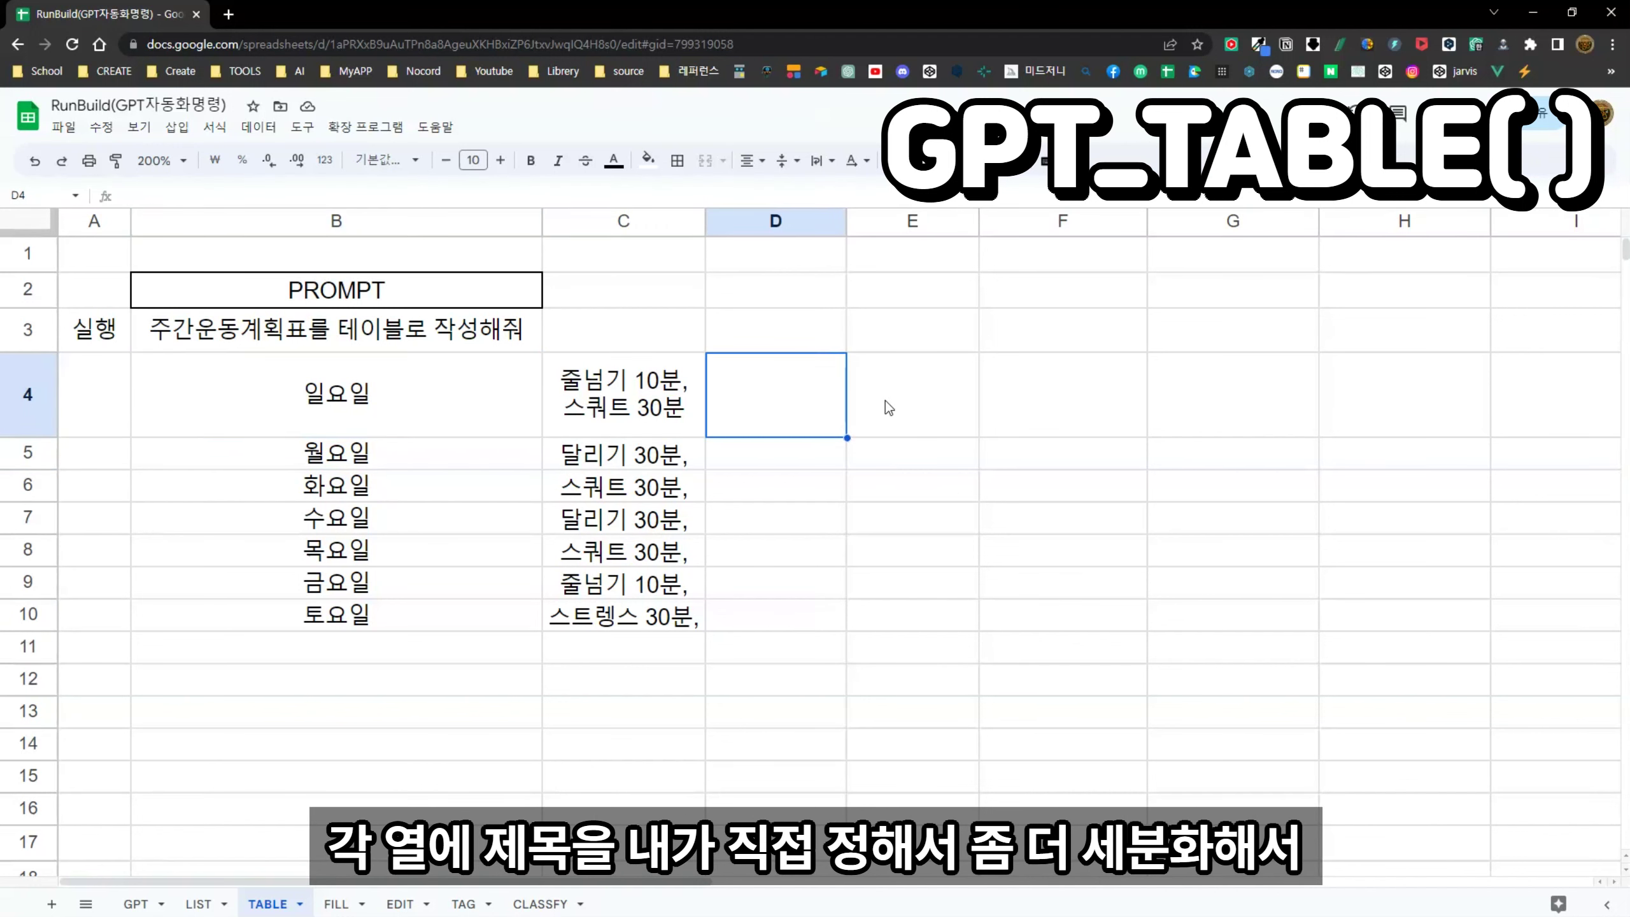
left_click(896, 409)
left_click(912, 486)
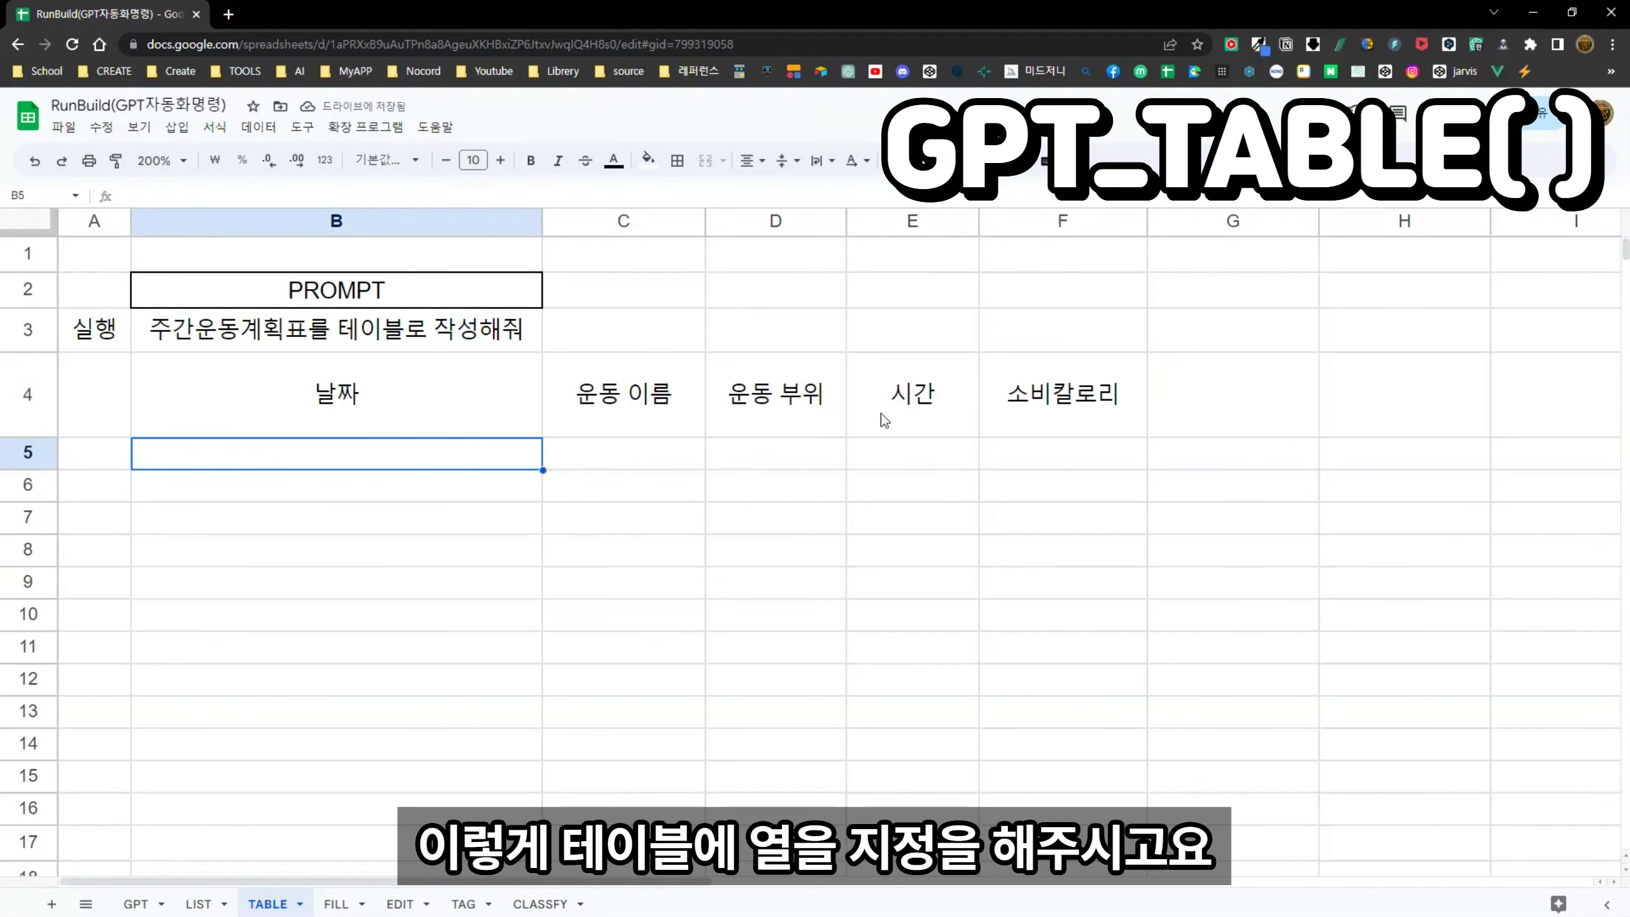
Step: Enter =gpt_table(B3,B4:F4) in cell B5 to generate the weekly plan under the custom column headings
type("=gpt_table(")
left_click(363, 340)
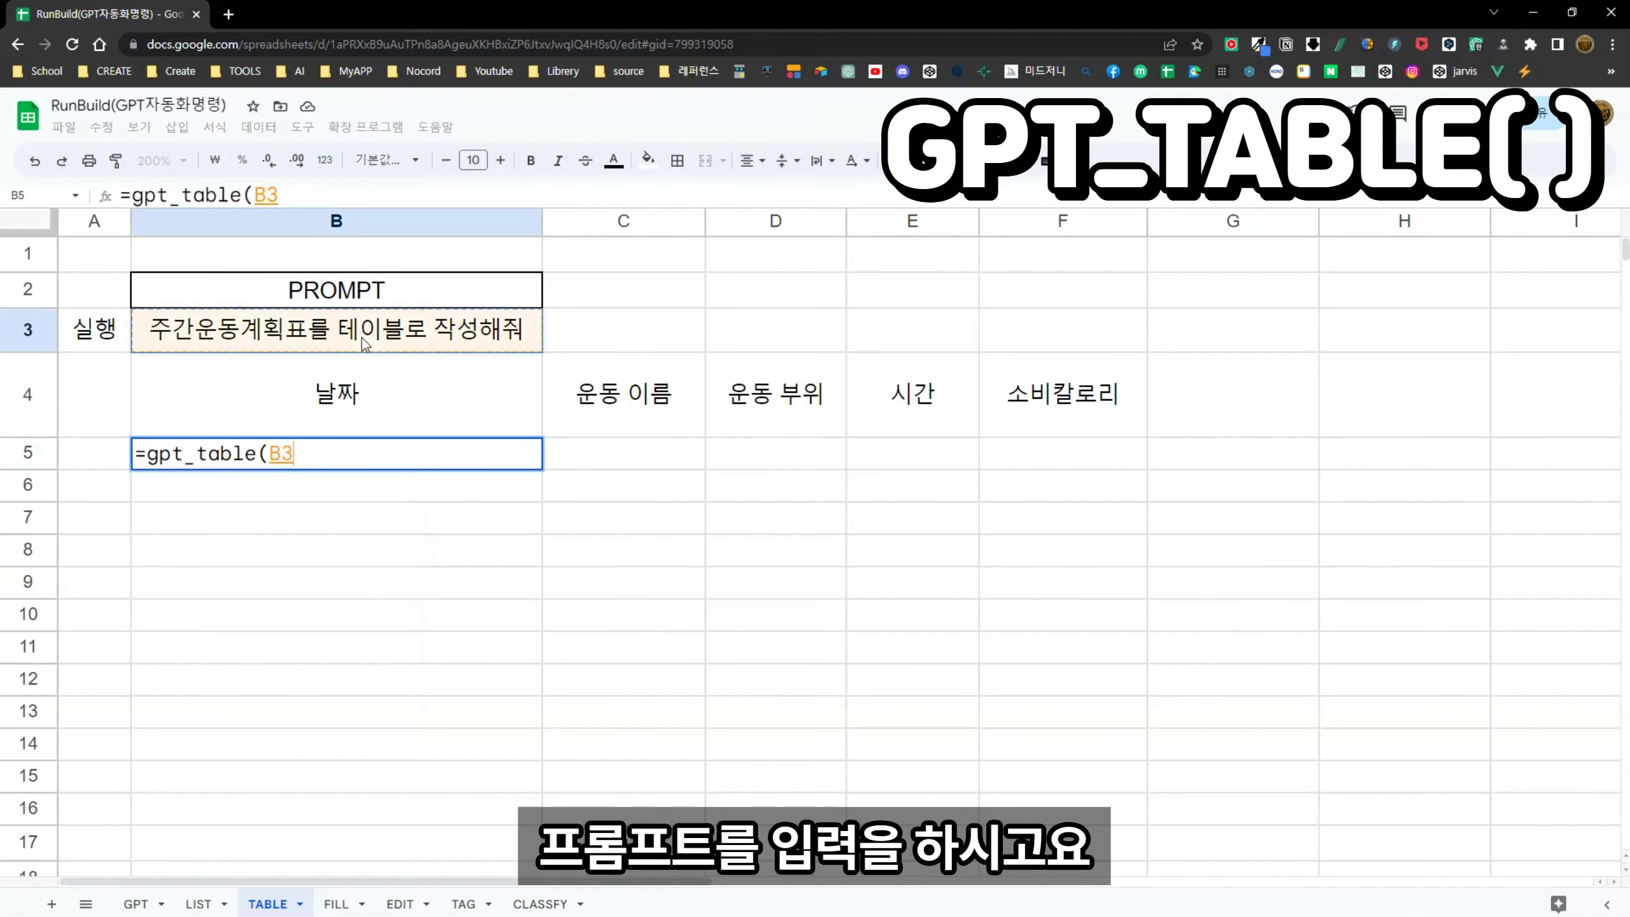
type(",")
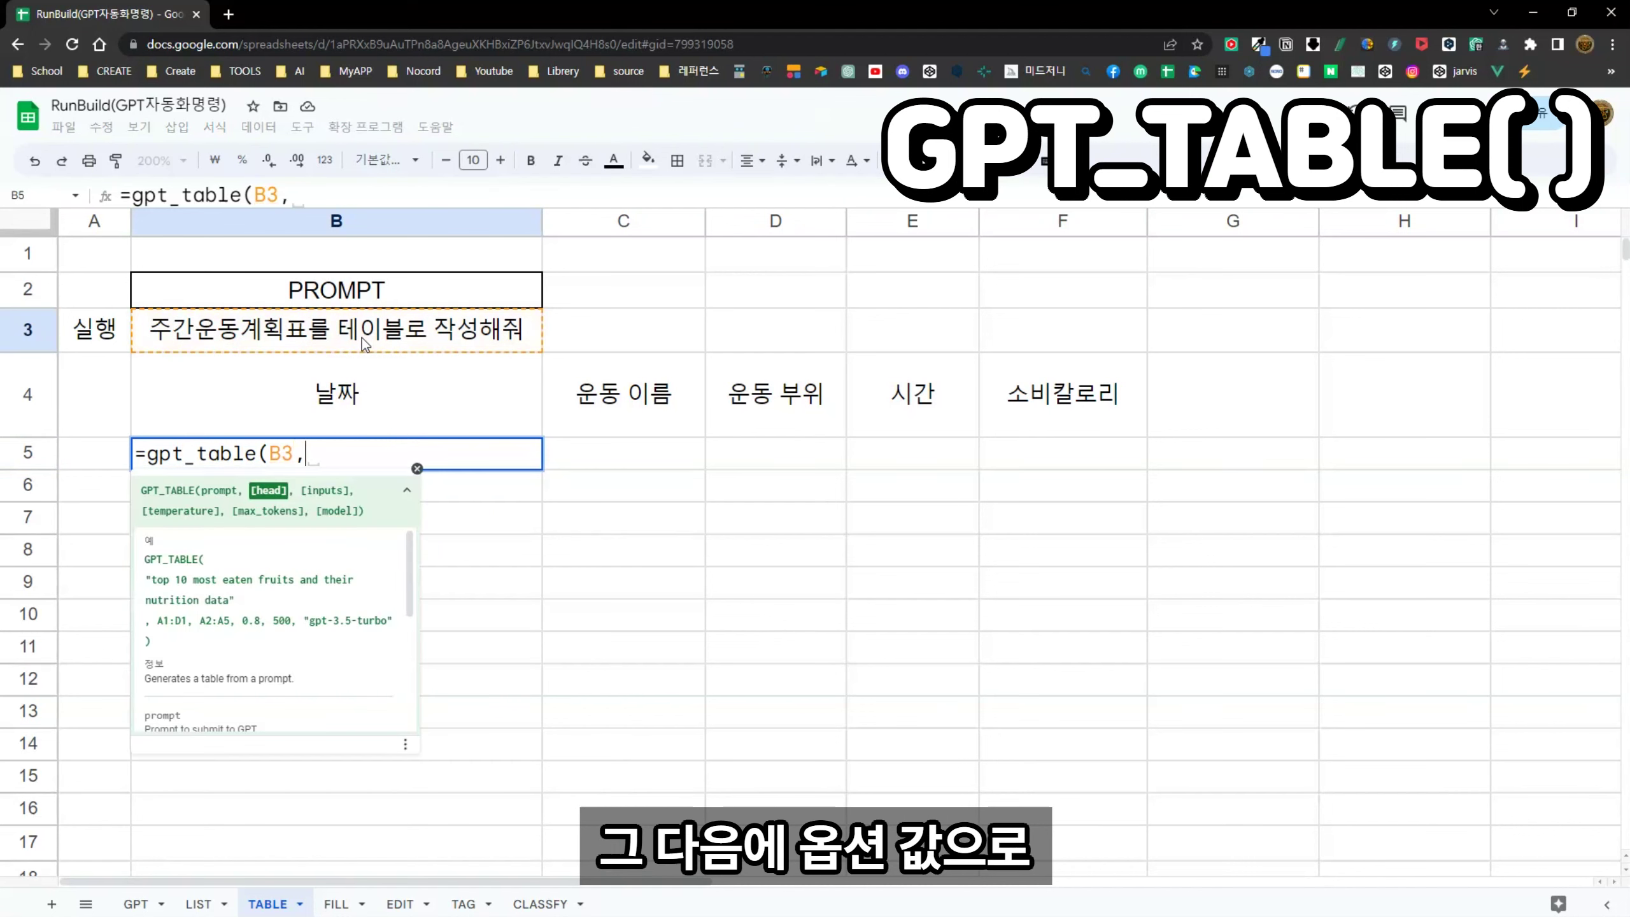
left_click_drag(357, 386, 1000, 393)
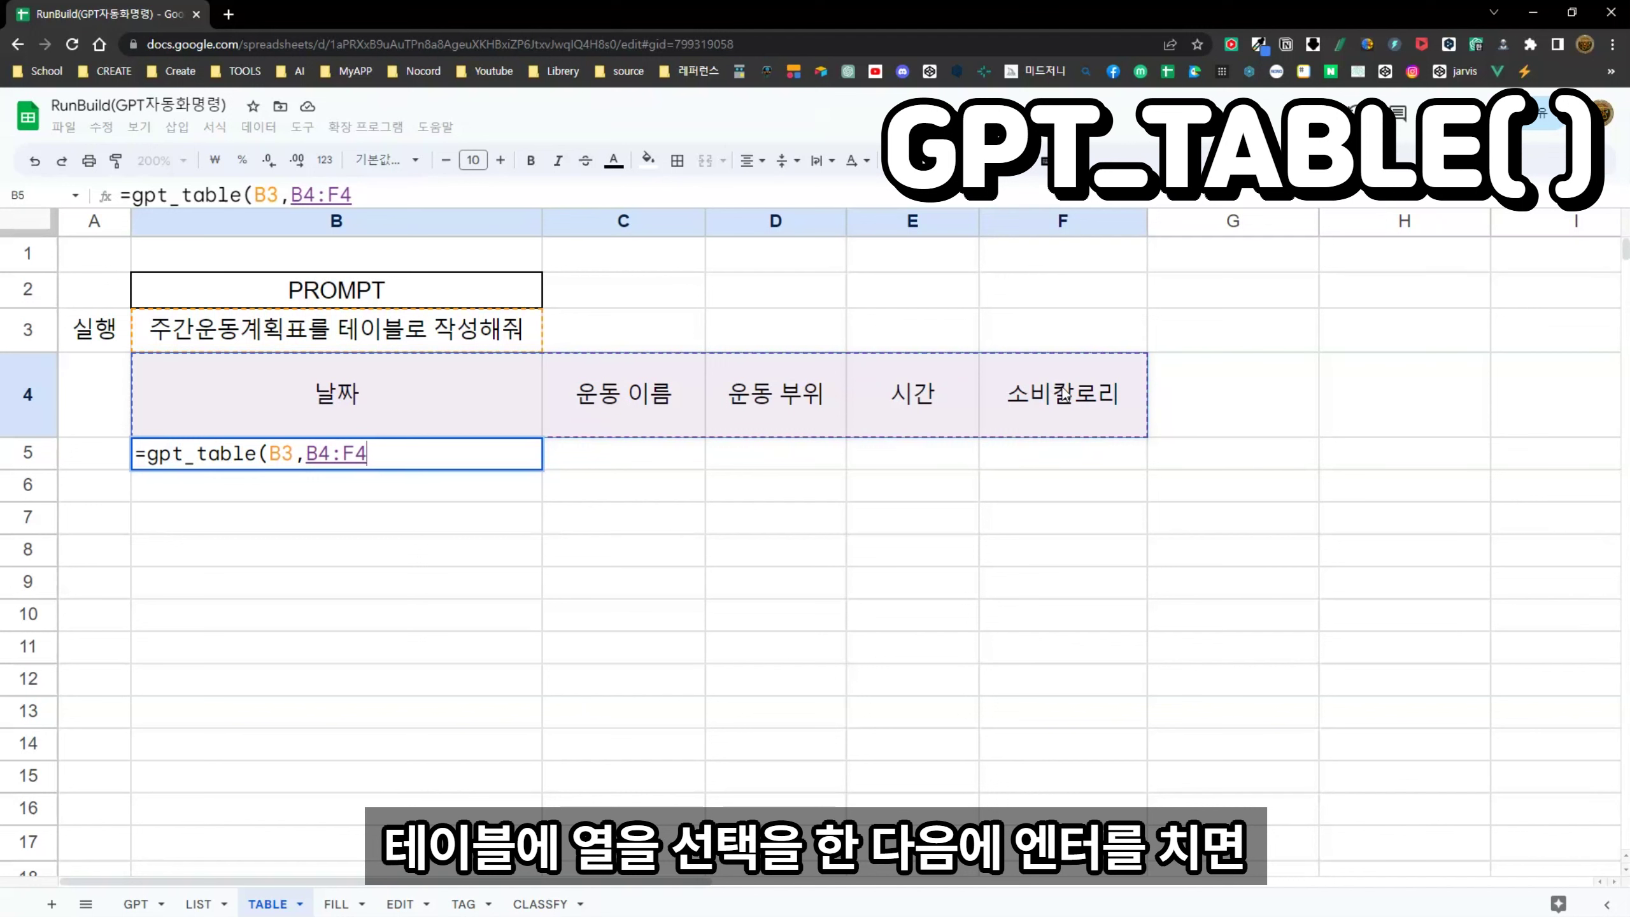
key("Return")
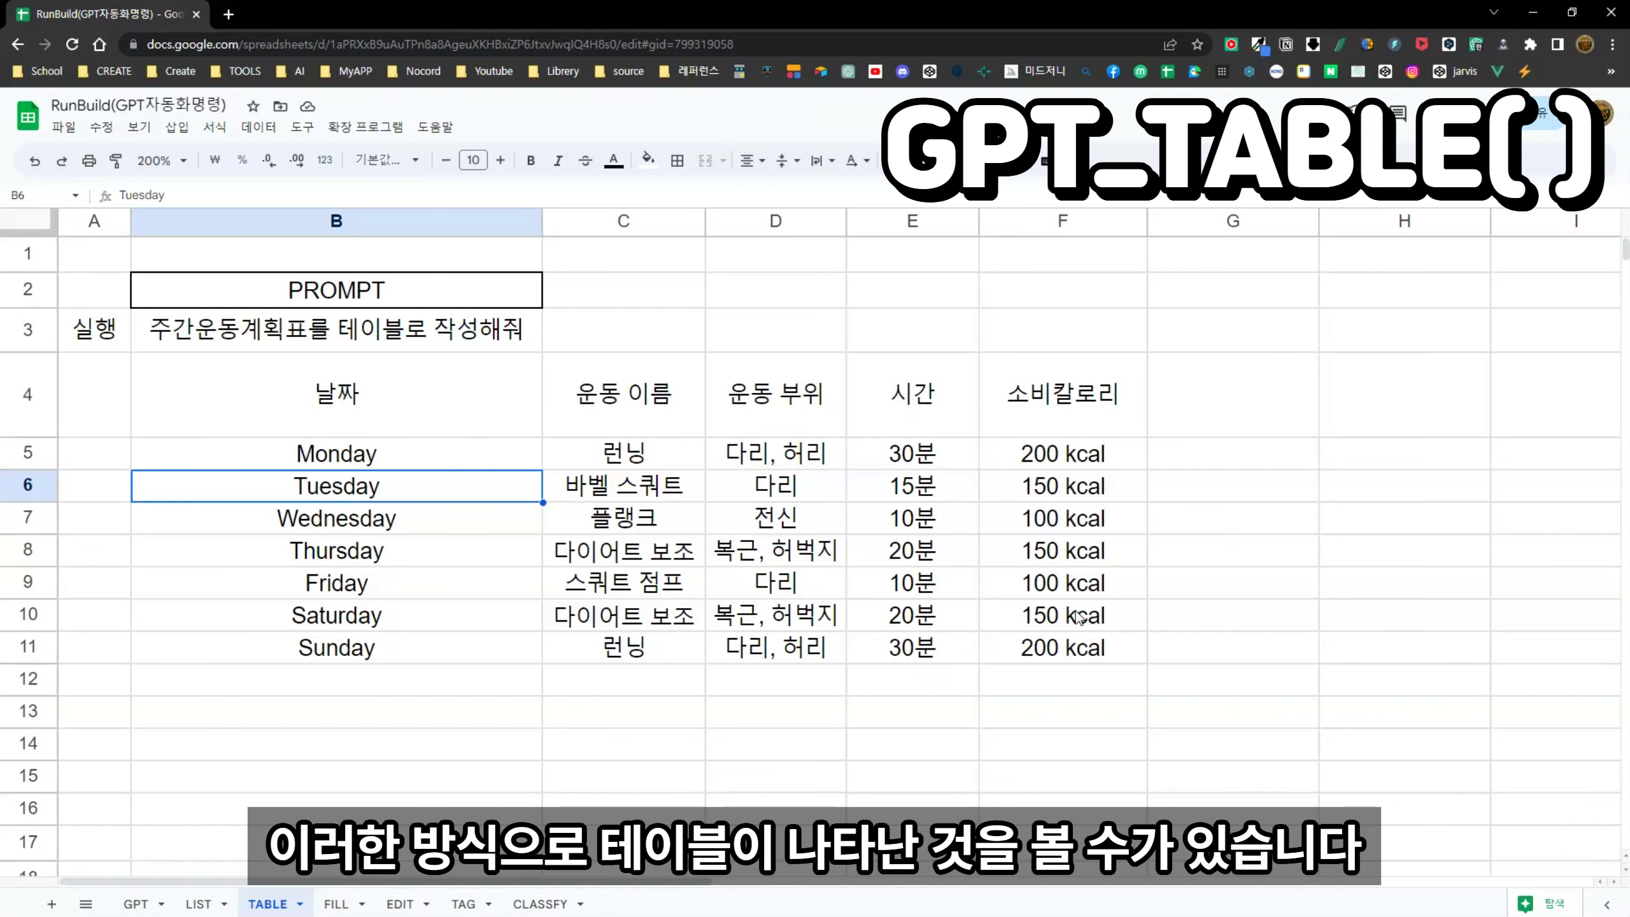
Step: Add the column heading 준비물 in cell G4 beside 소비칼로리
left_click(1225, 426)
type("준비물")
key("Return")
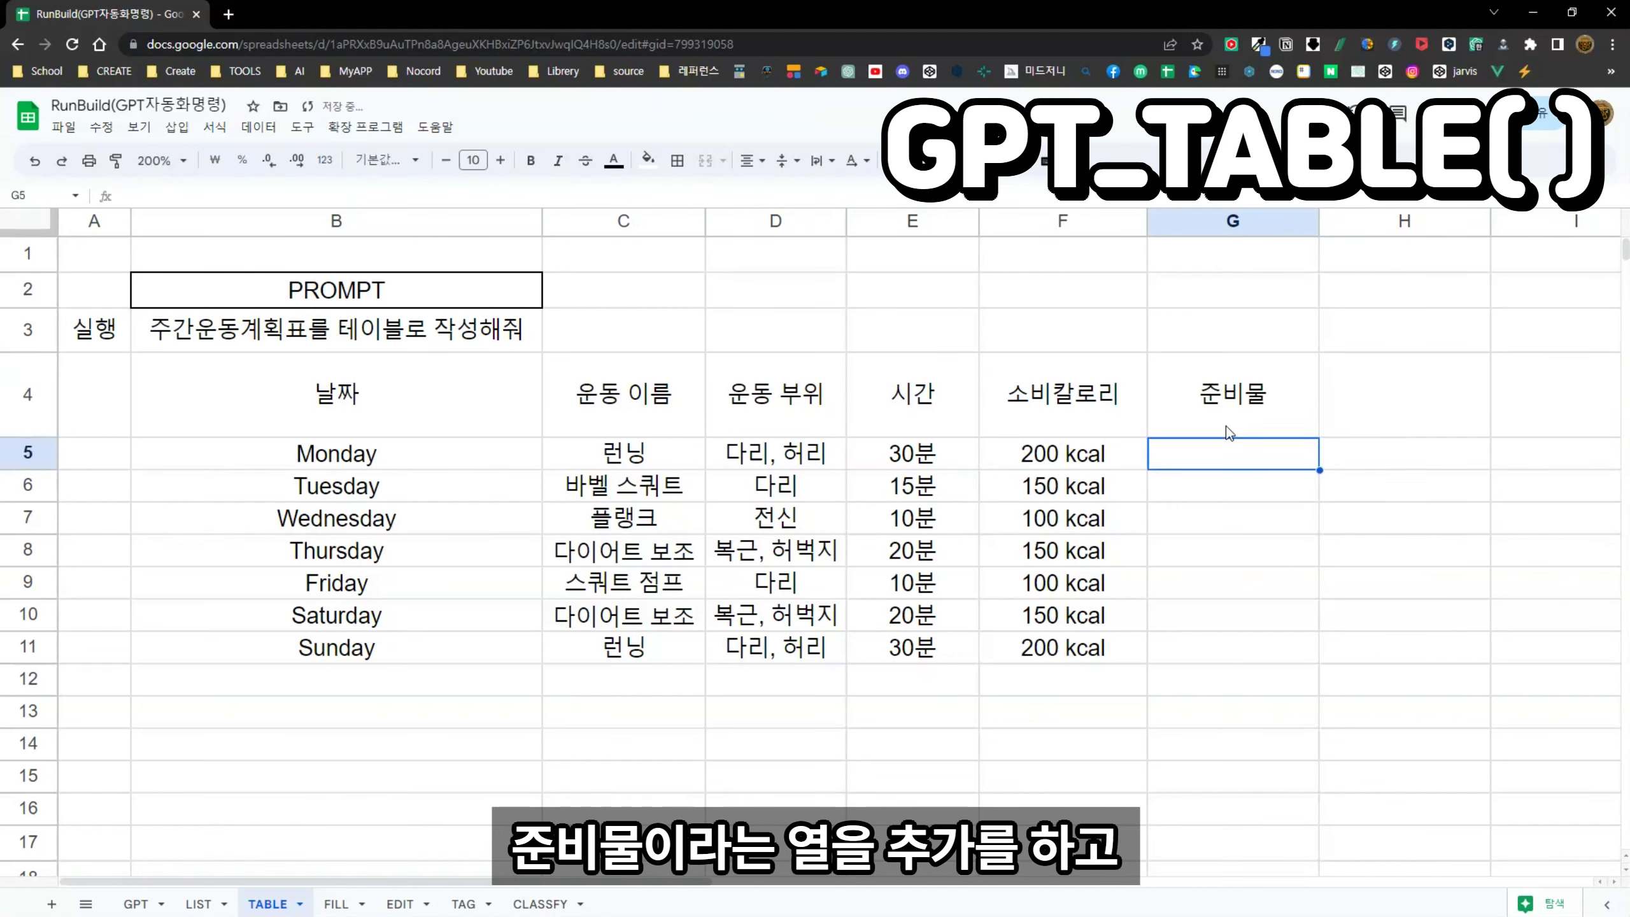
Step: Change the heading range in B5's gpt_table formula to B4:G4 so it covers 준비물
left_click(336, 454)
left_click(220, 196)
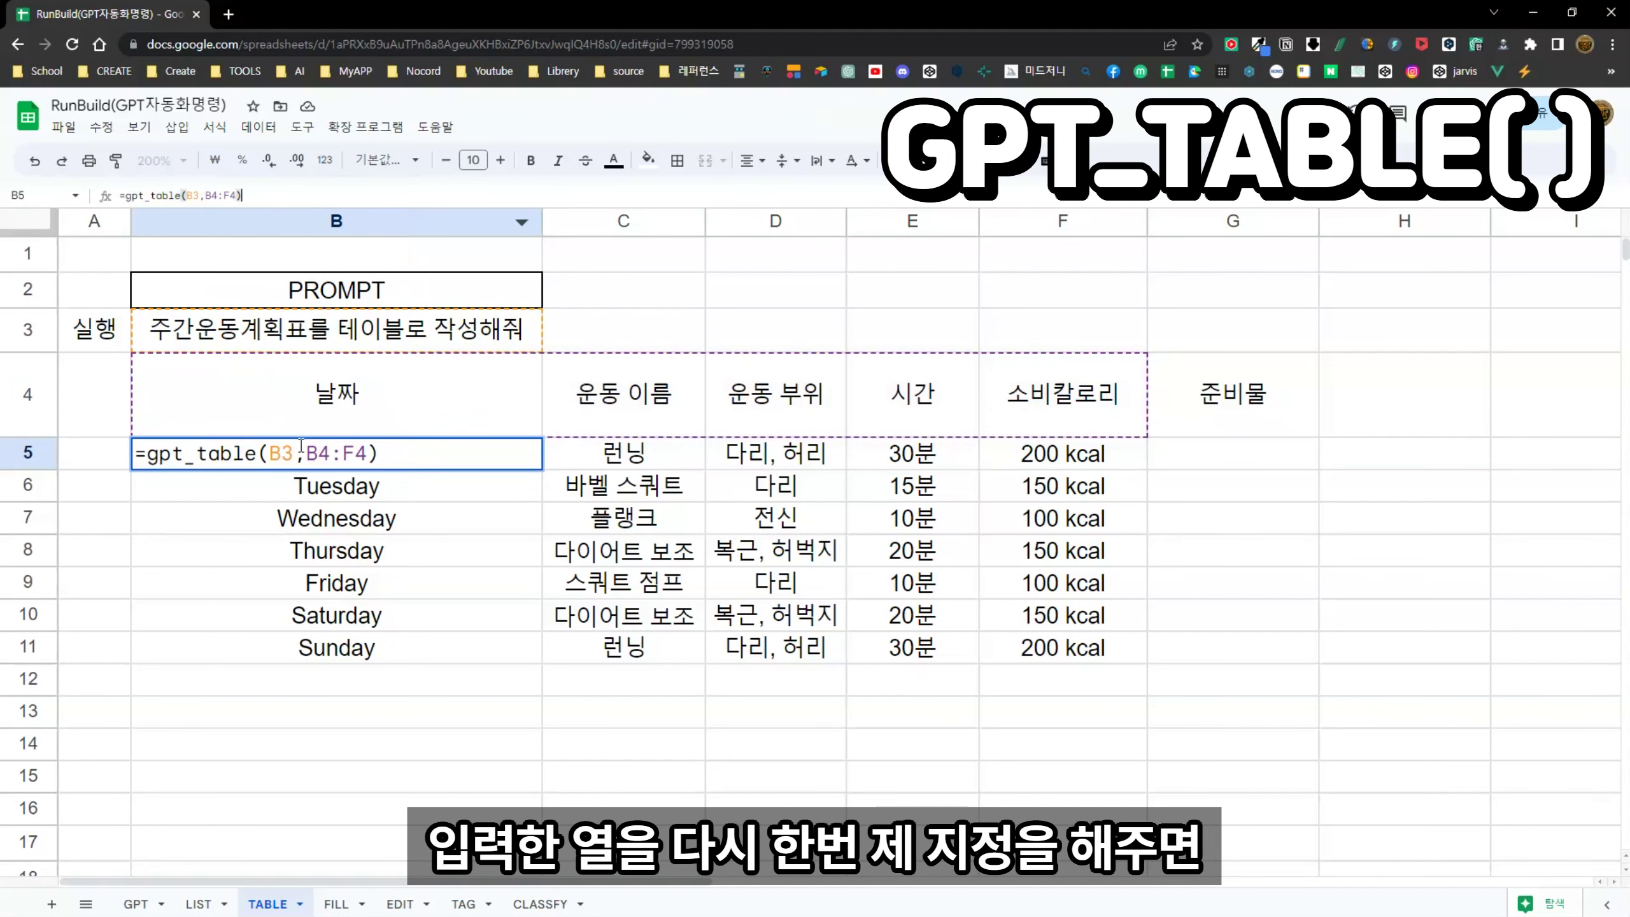
key("BackSpace")
key("BackSpace")
key("BackSpace")
key("BackSpace")
key("BackSpace")
left_click_drag(470, 409, 1248, 398)
key("Return")
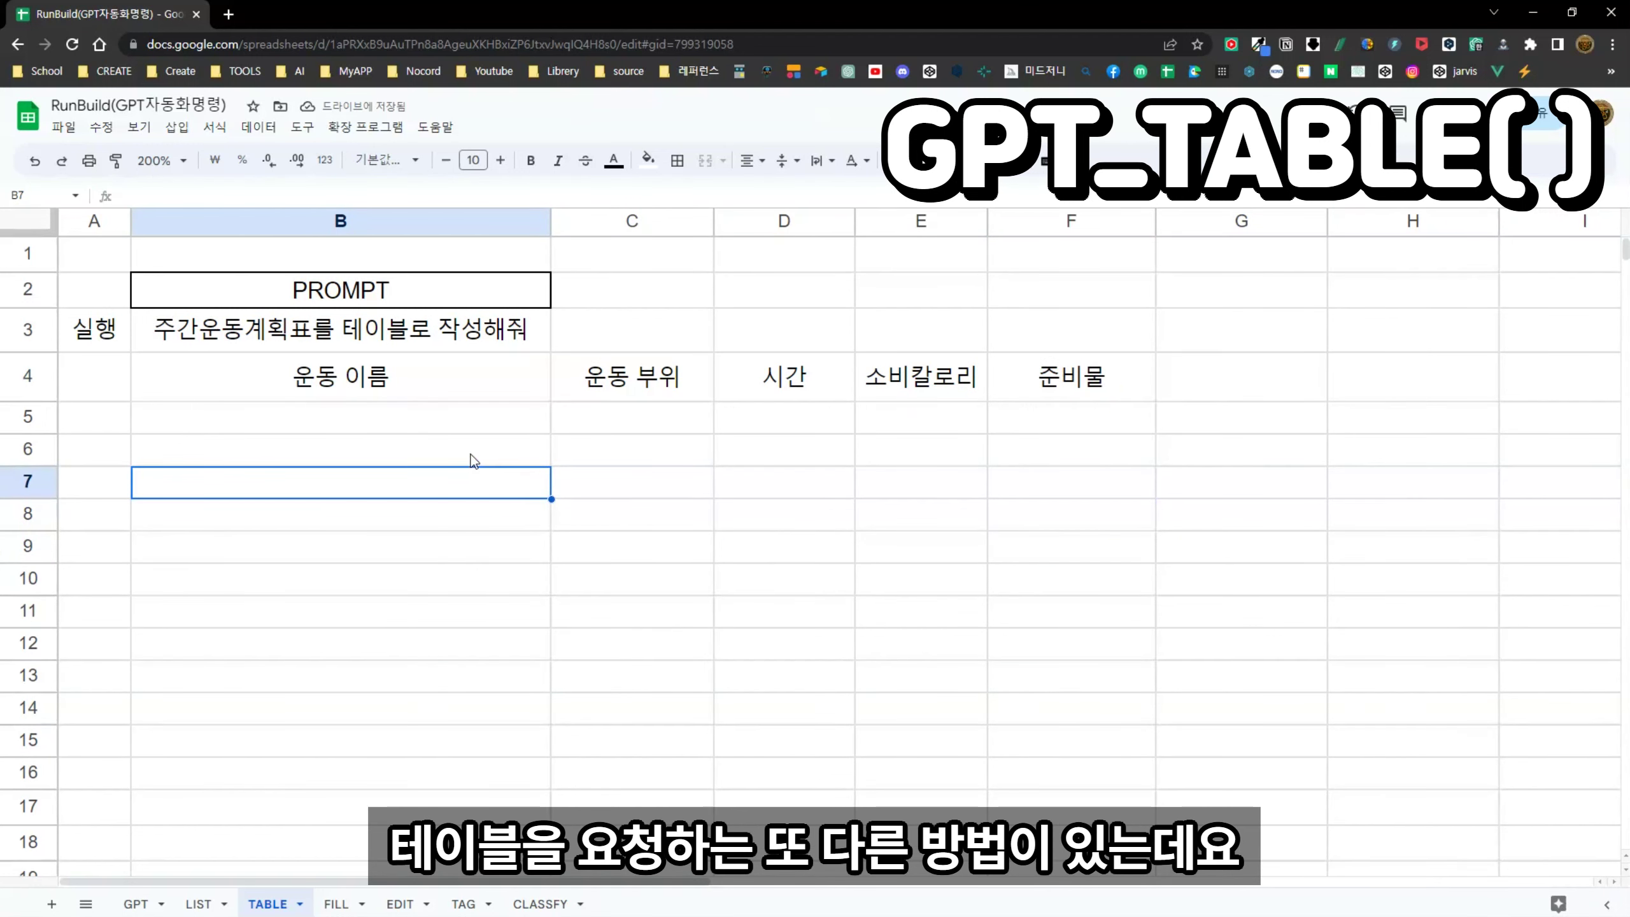
Step: List the exercises 스쿼트, 윗몸일으키기 and 팔굽혀펴기 under 운동 이름 in B5:B7
double_click(481, 429)
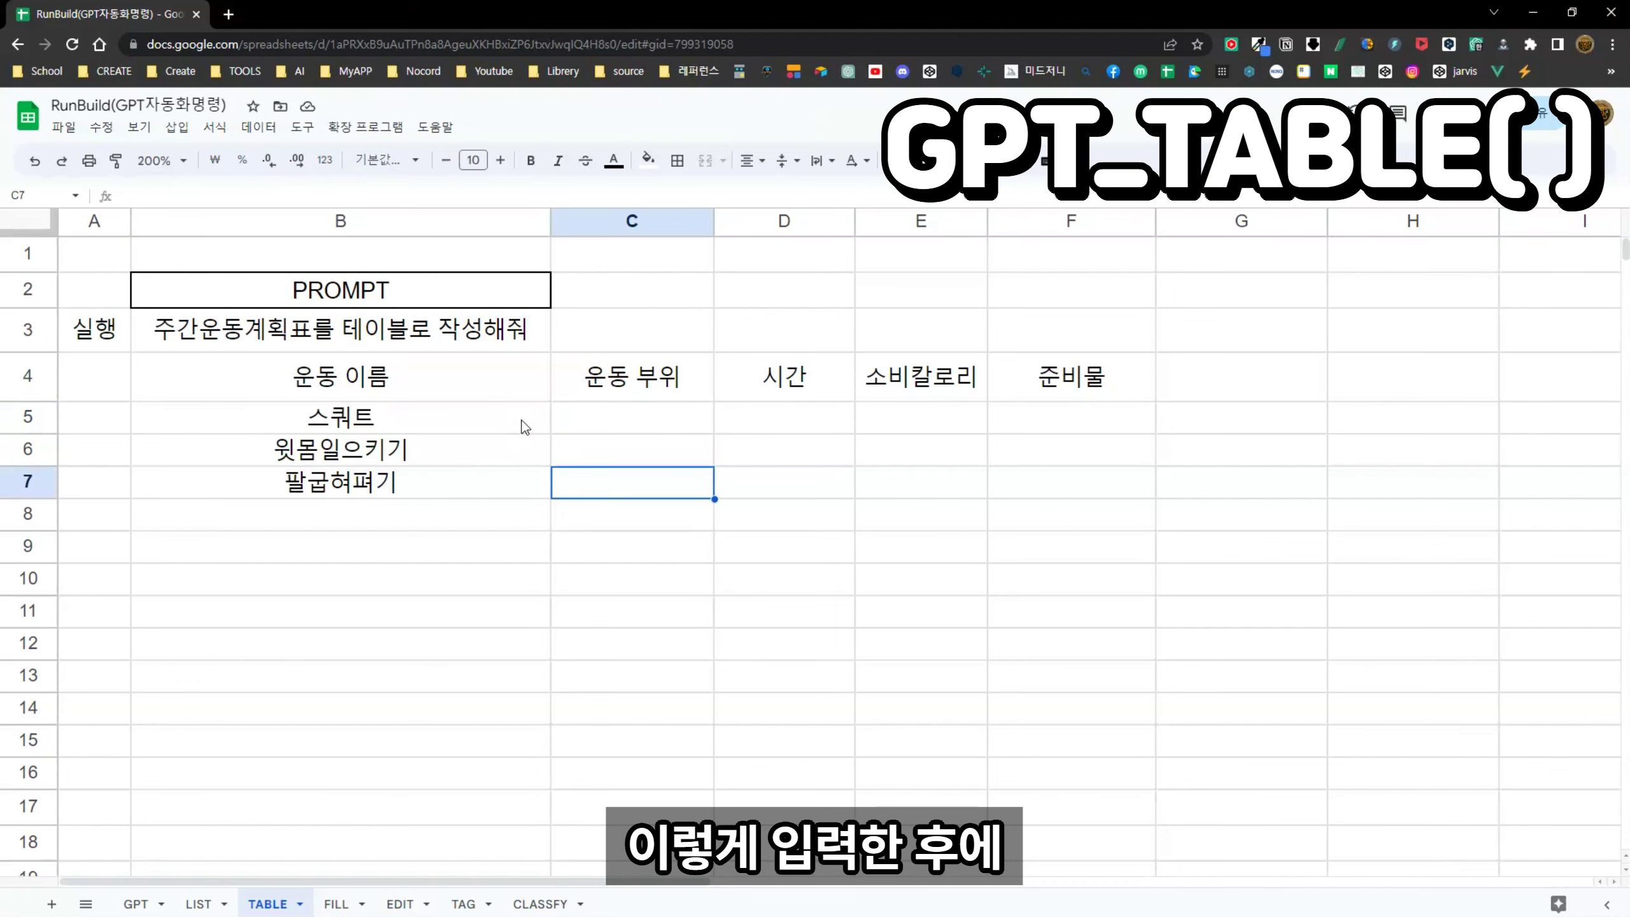
left_click(523, 426)
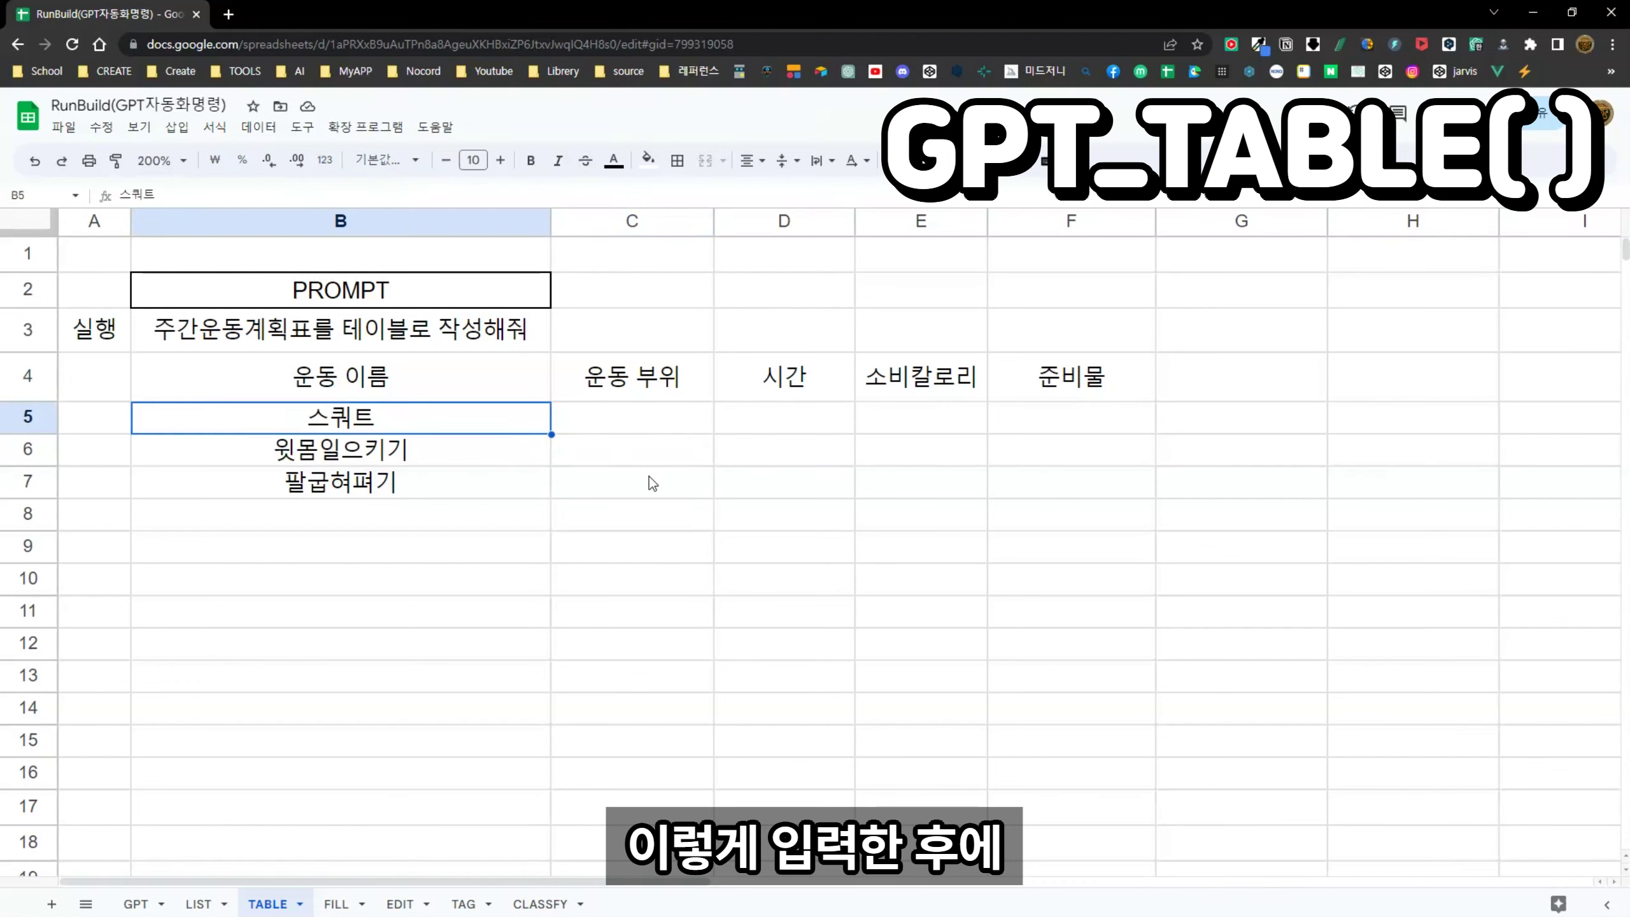
Step: Enter =GPT_TABLE(B3,B4:F4,B5:B7) in C5 to fill the remaining columns for the listed exercises
left_click(658, 414)
type("=해")
key("BackSpace")
type("gpt_t")
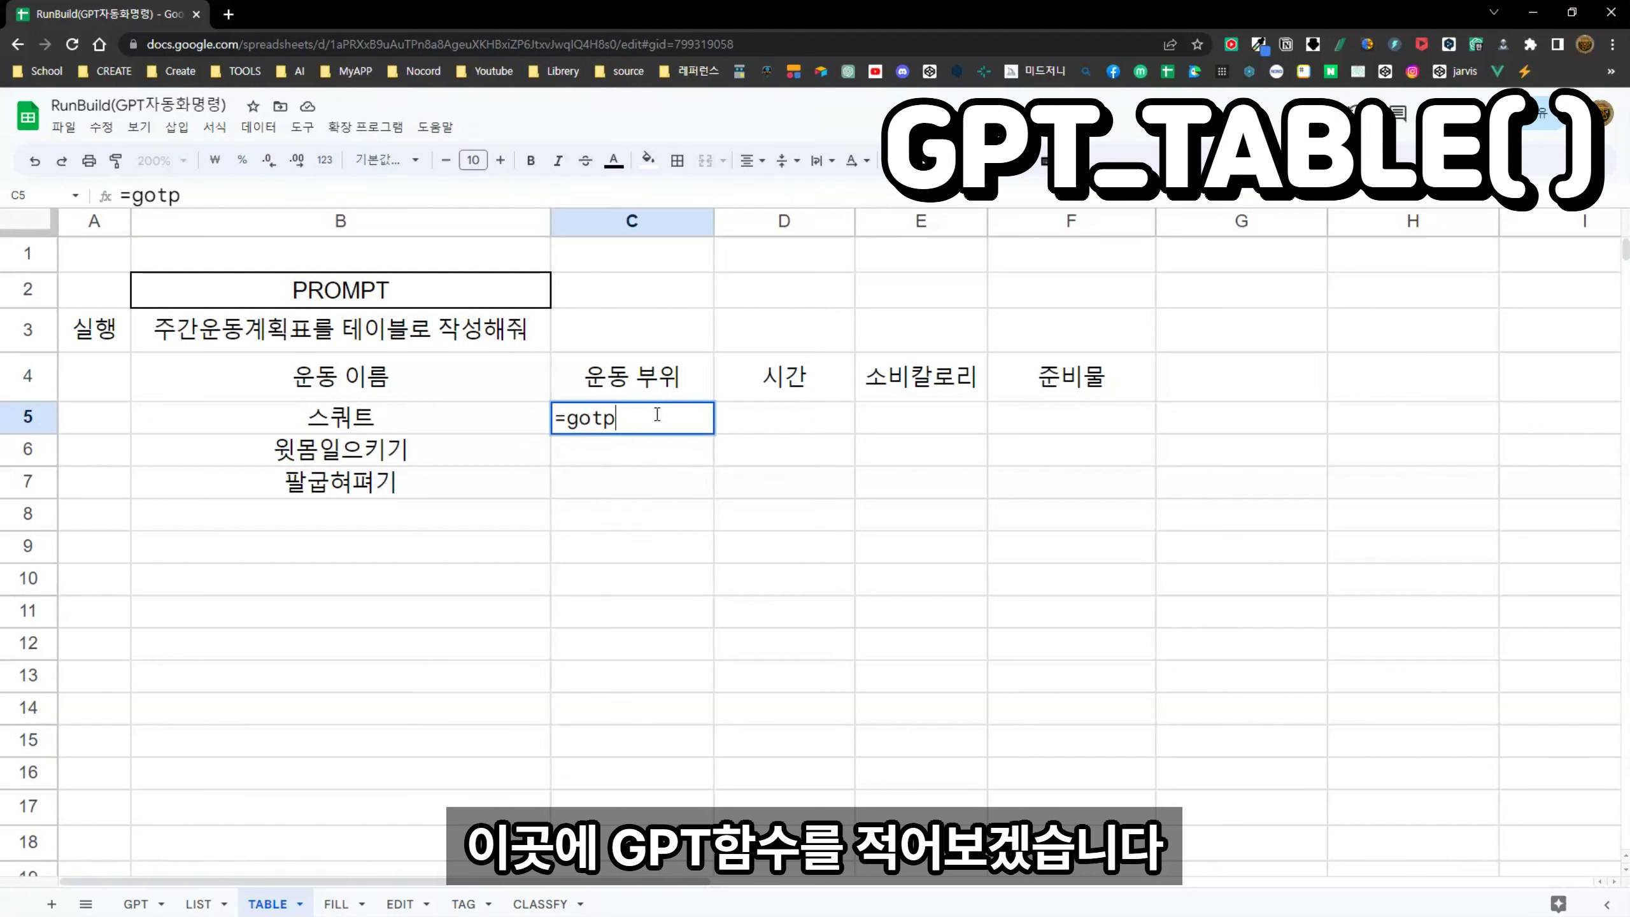
key("Tab")
left_click(433, 337)
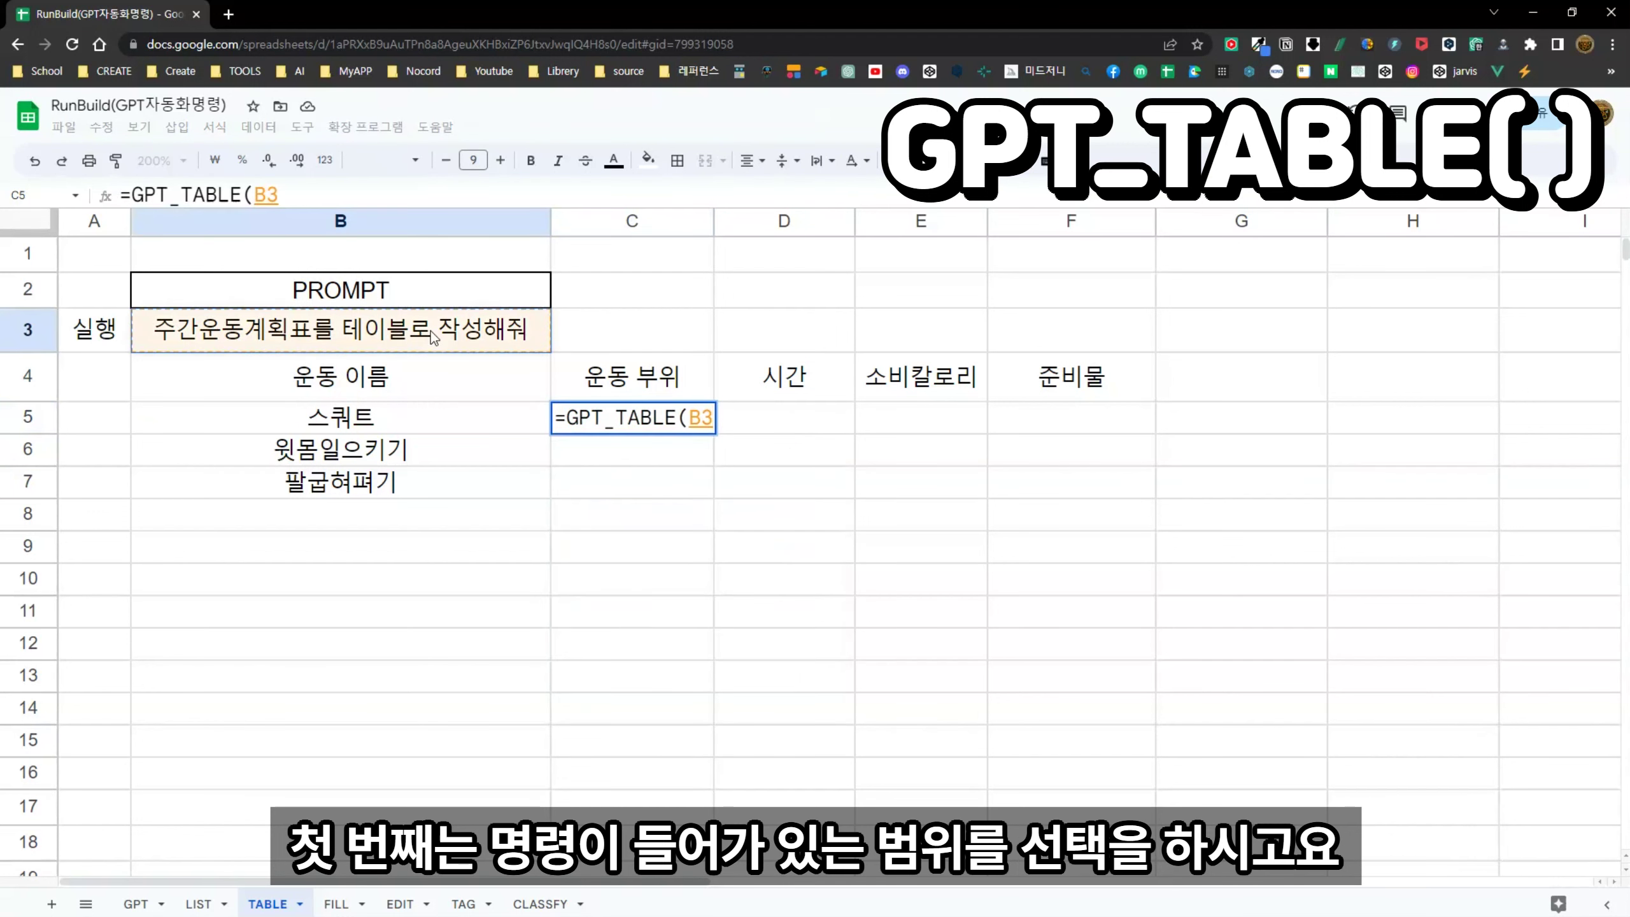
type(",")
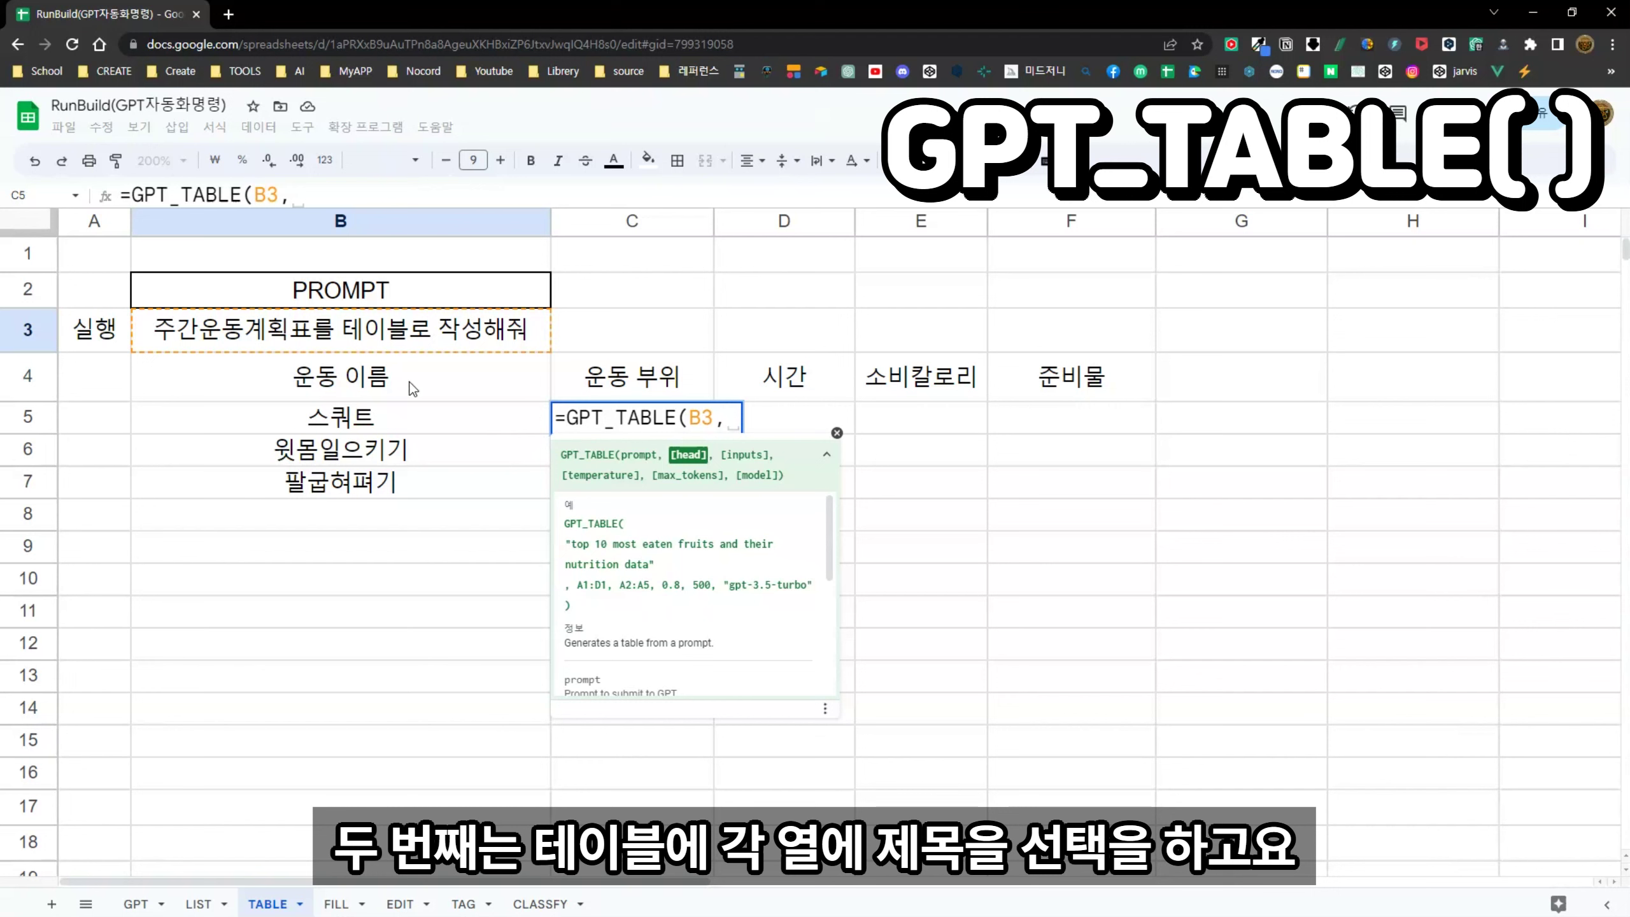
left_click_drag(412, 387, 1091, 387)
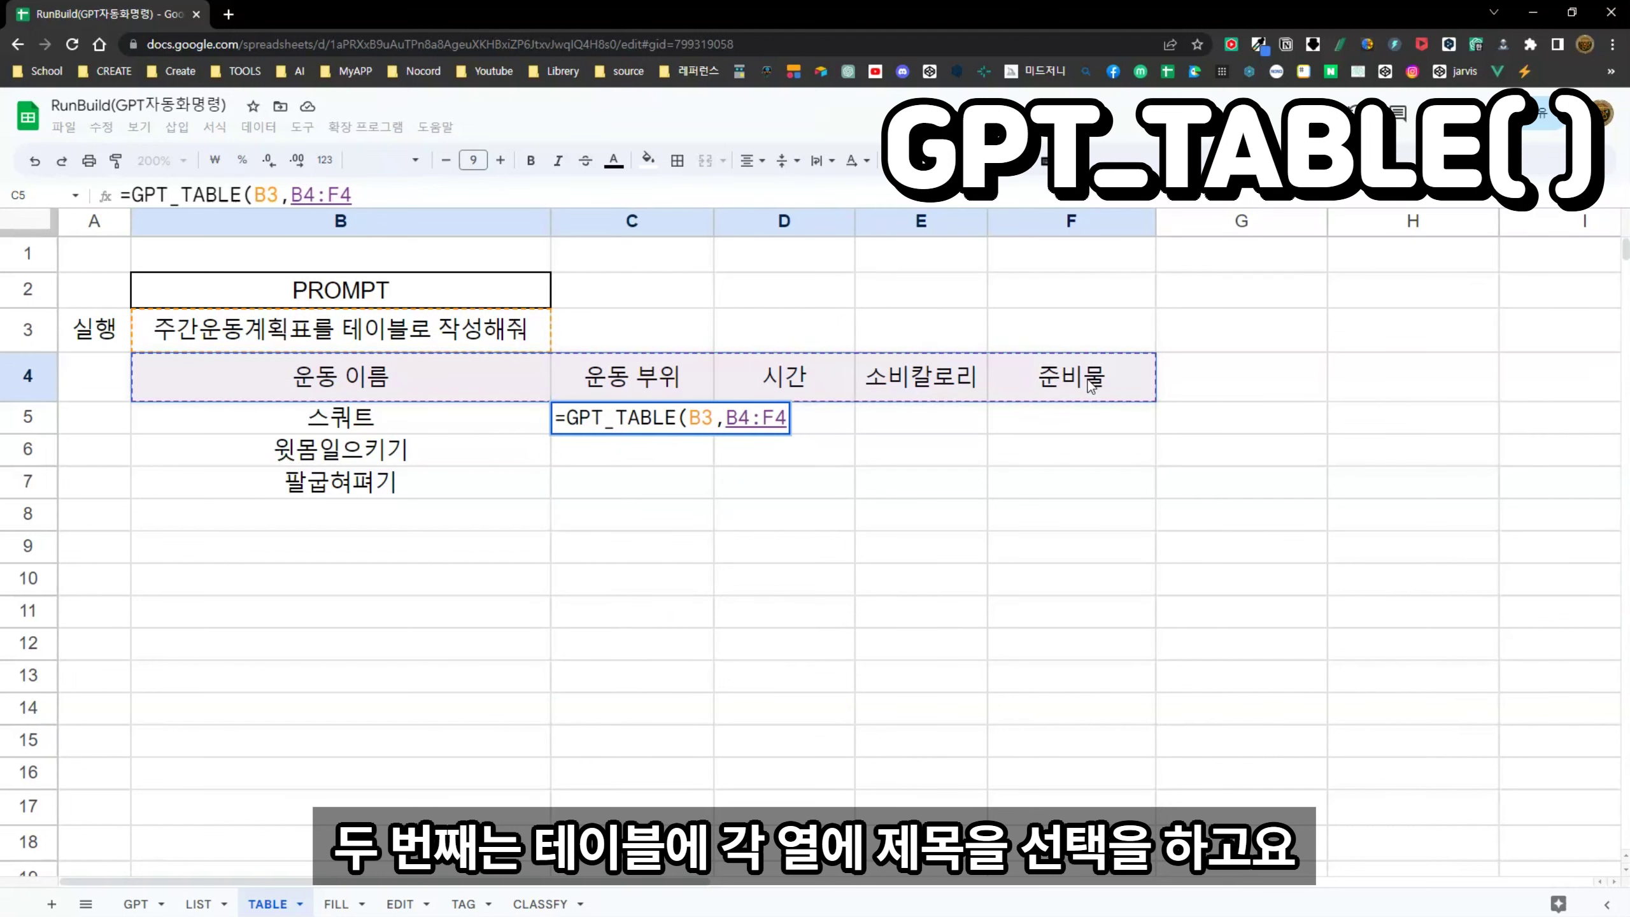
type(",")
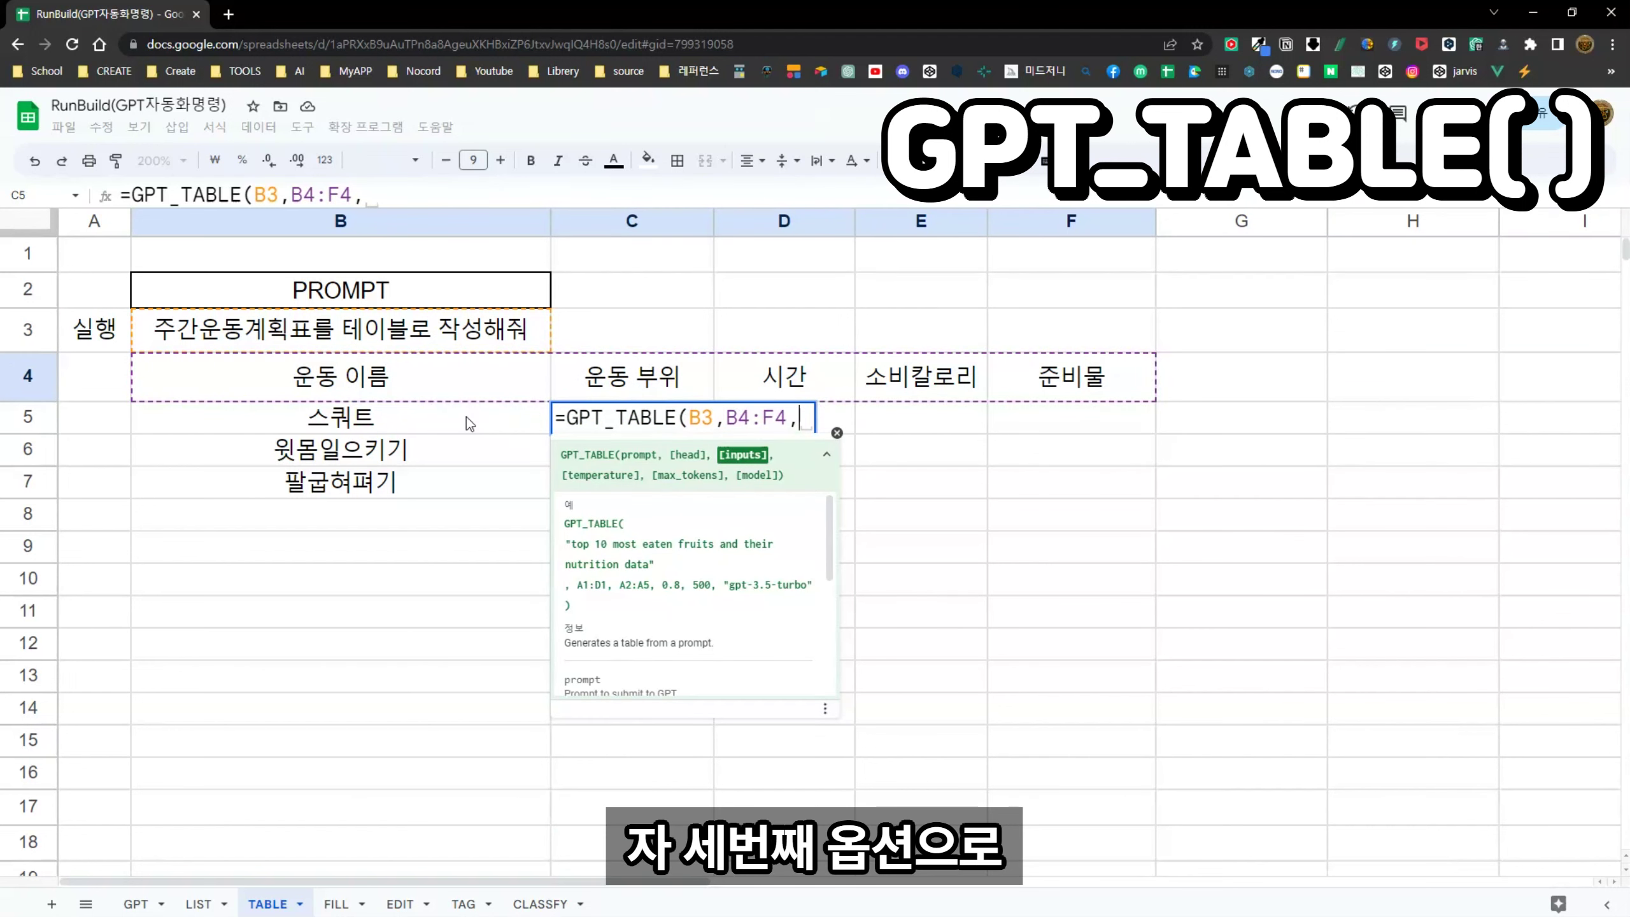
left_click_drag(467, 416, 453, 481)
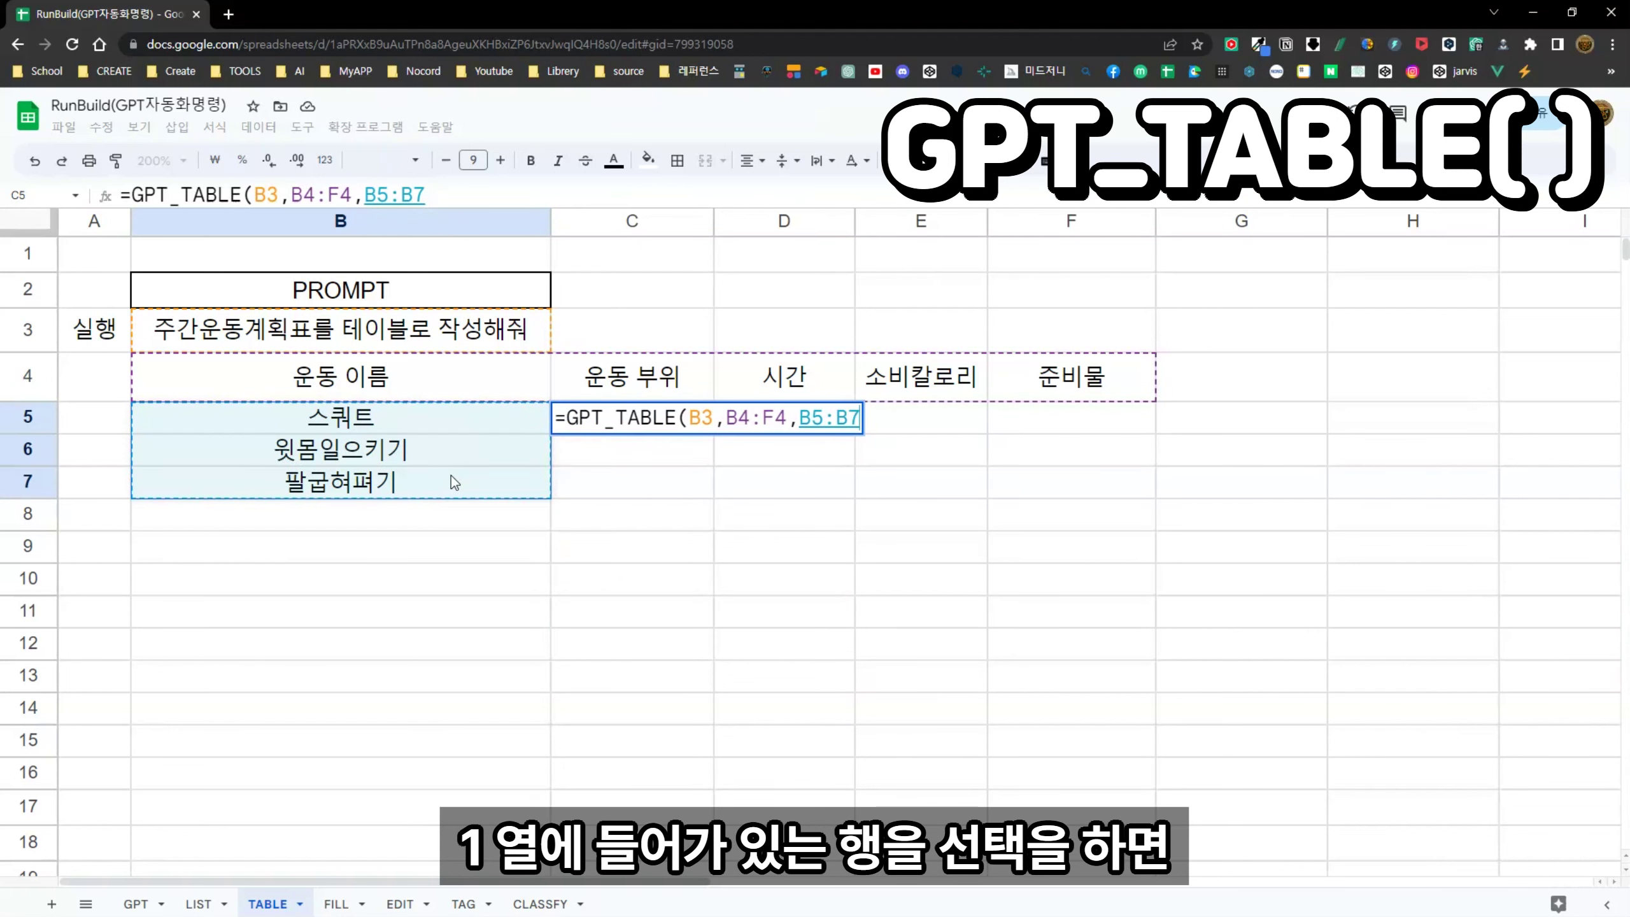
key("Return")
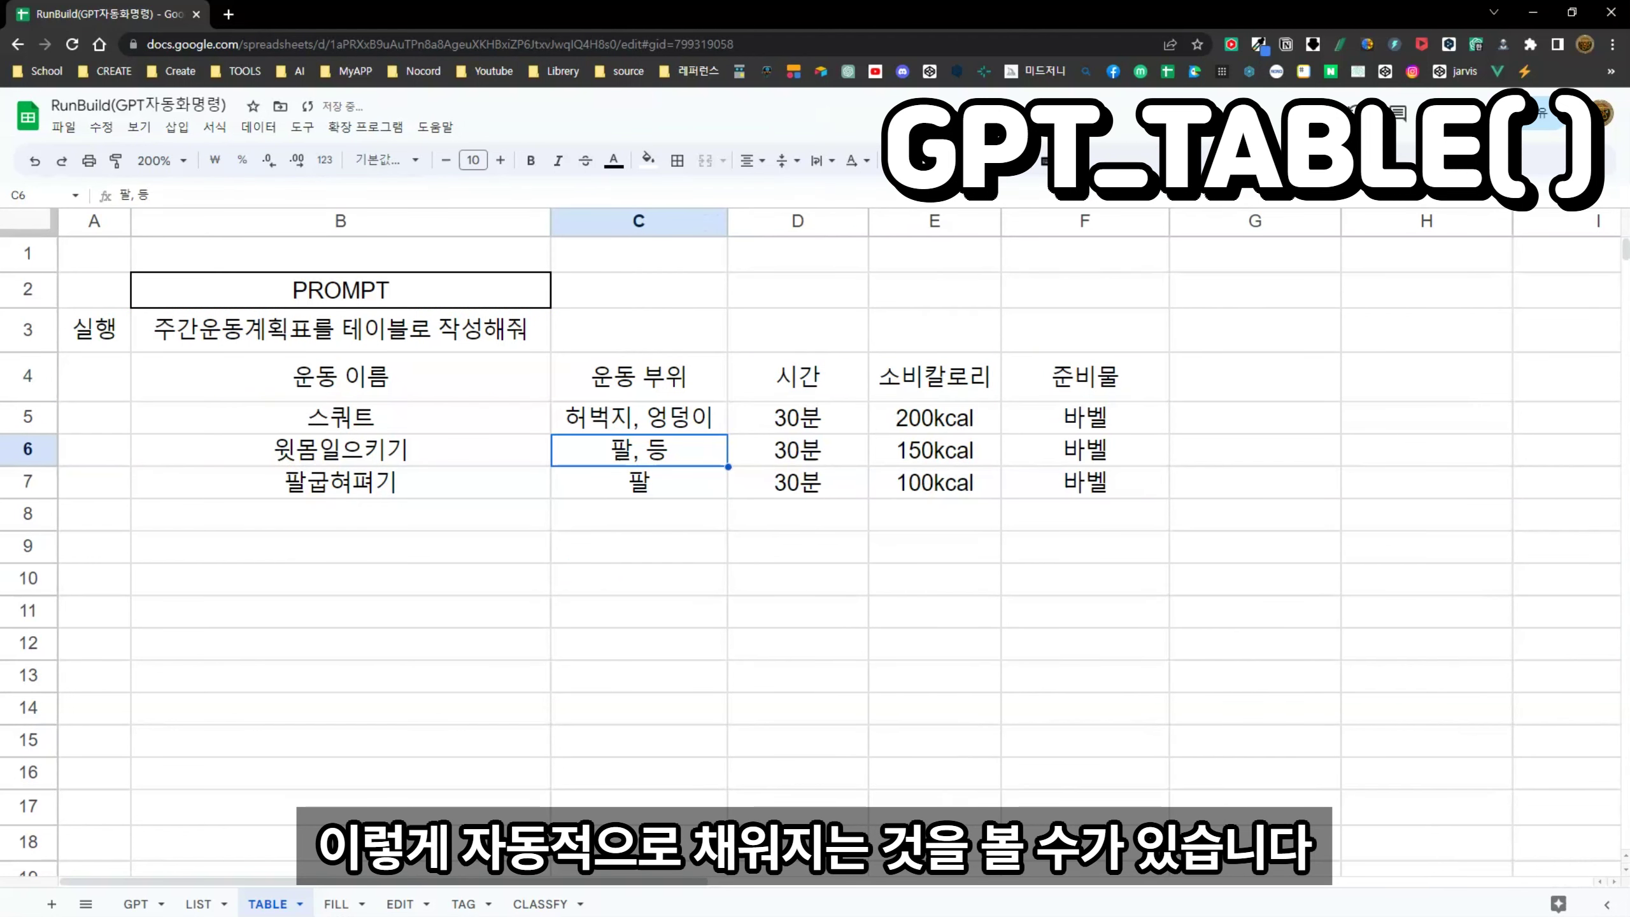
Step: Change C5's formula to =GPT_TABLE($B$3,$B$4:$F$4,B5) with fixed prompt and heading references, and fill it down to C10
double_click(648, 418)
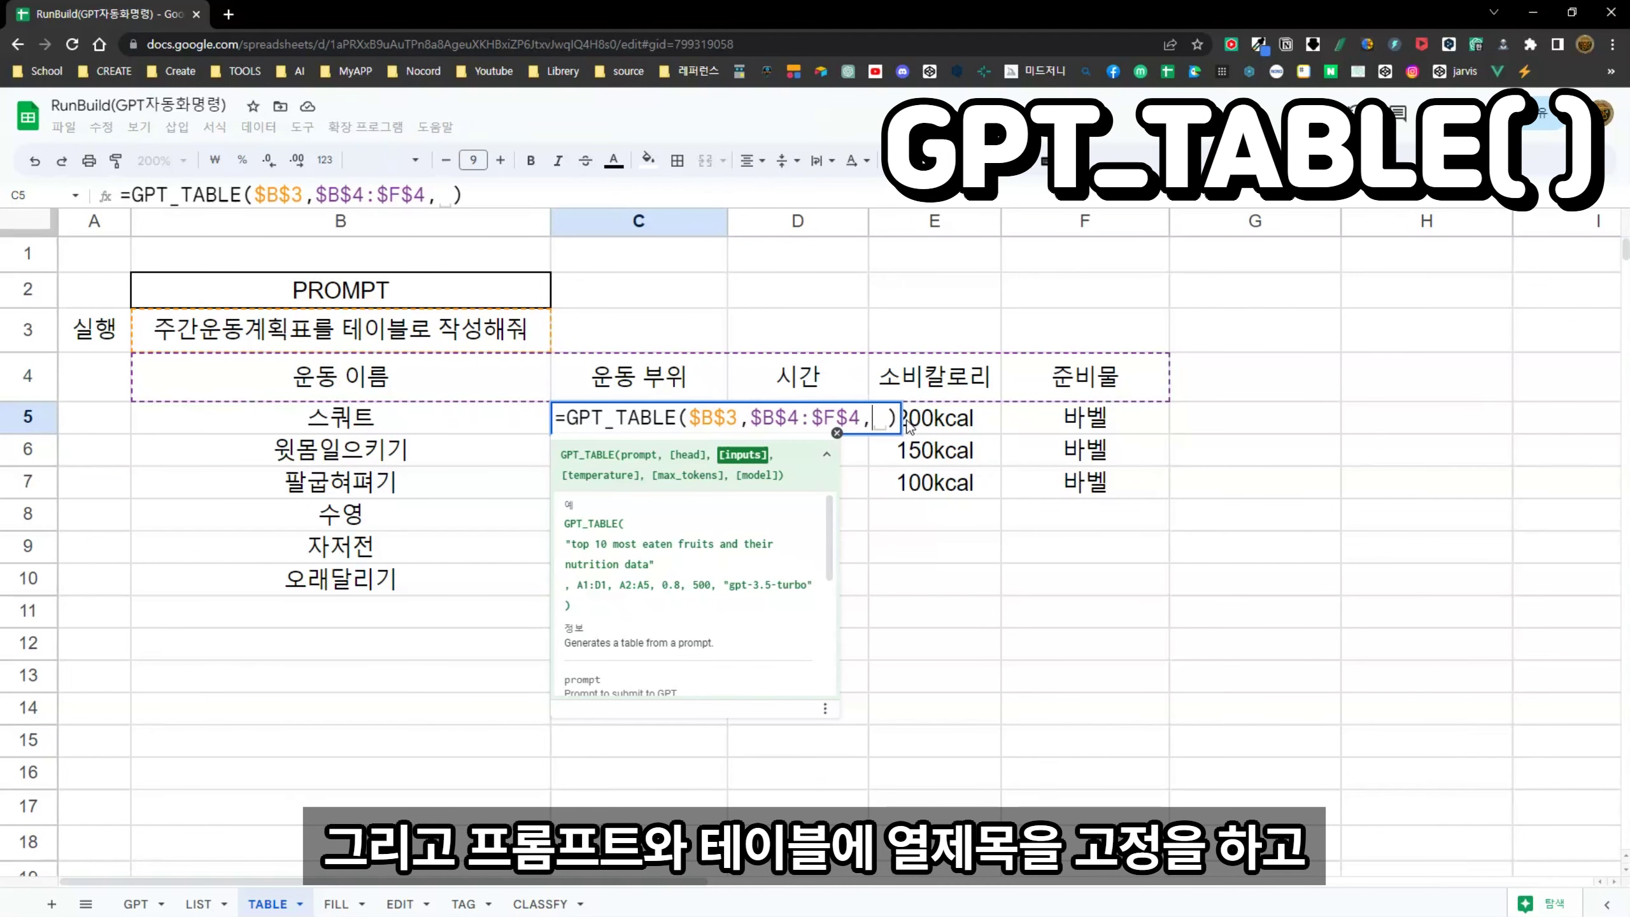
left_click(494, 418)
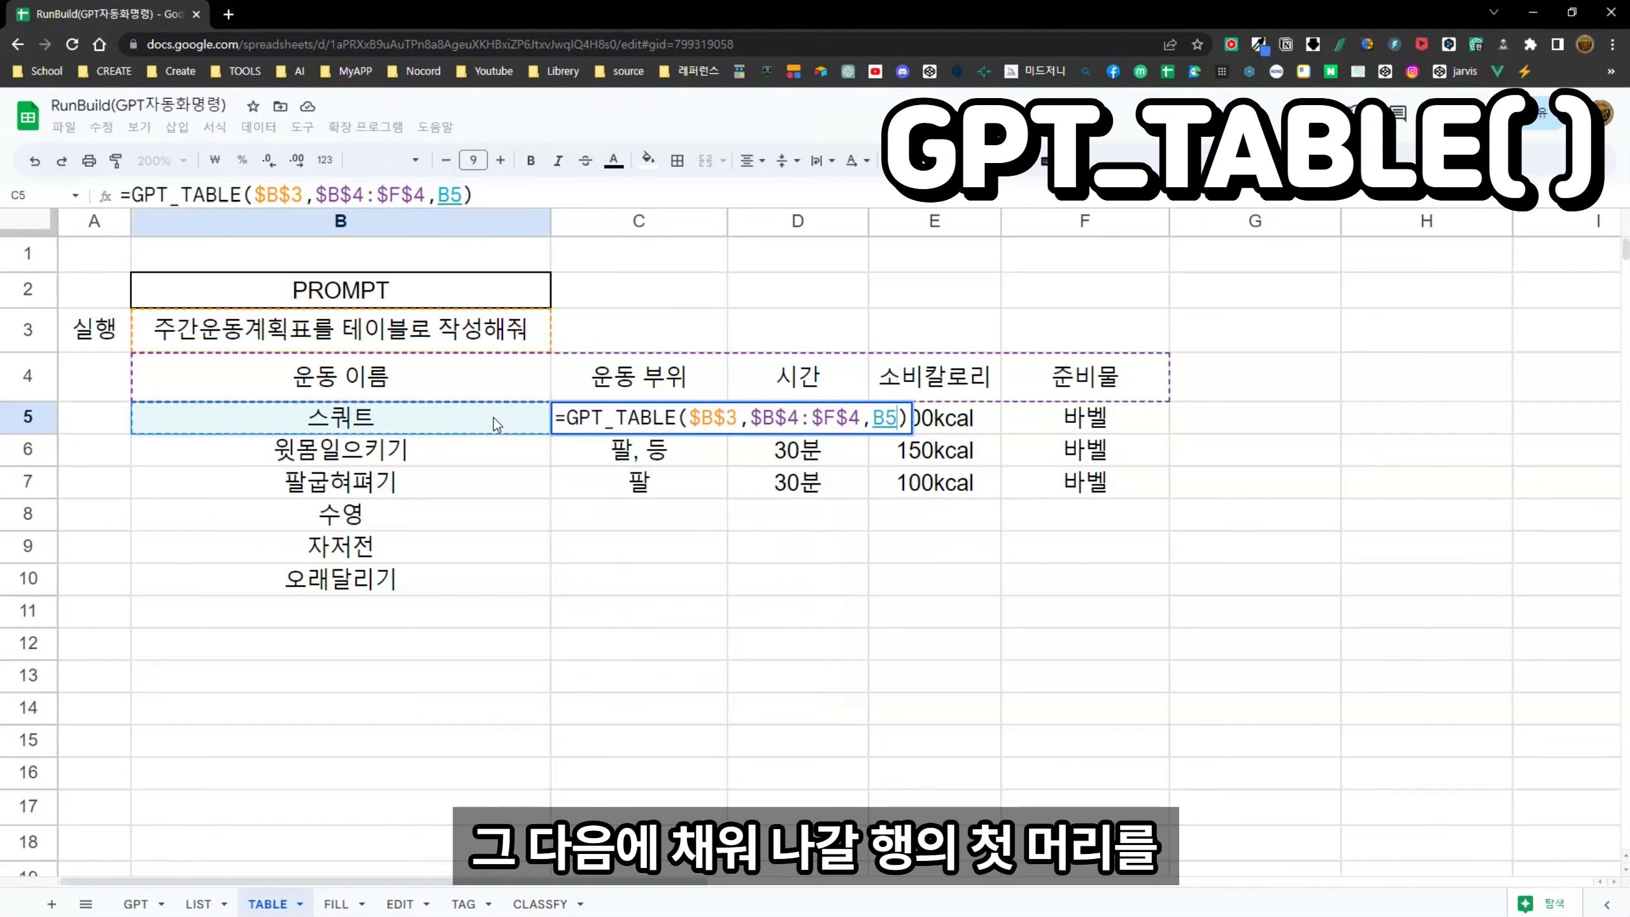
key("Return")
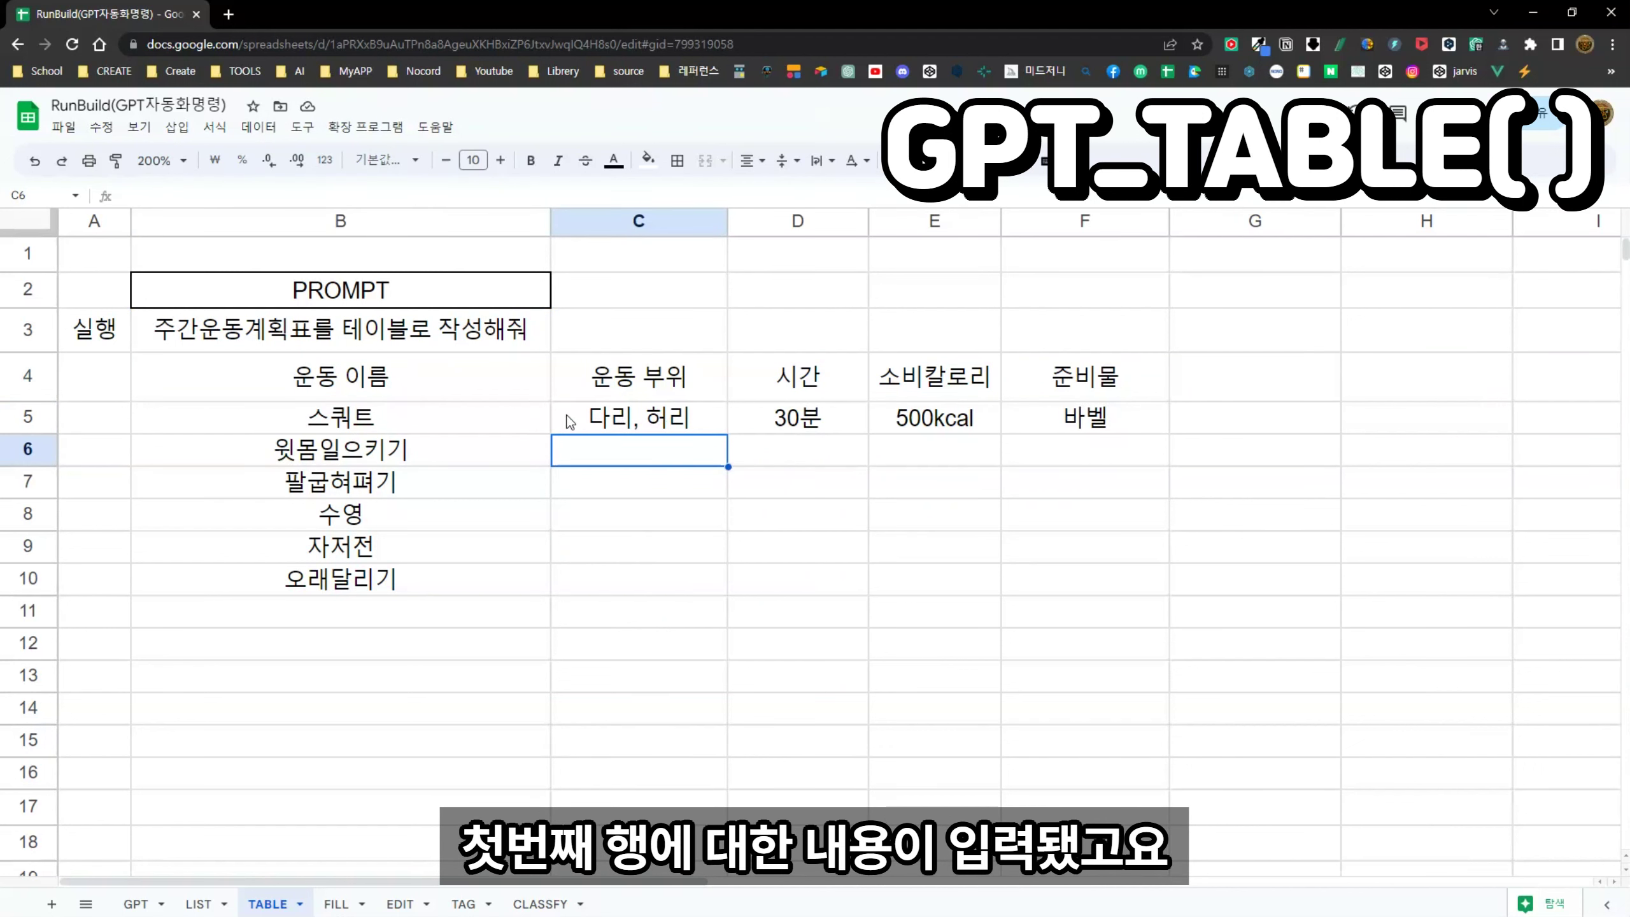
left_click(722, 426)
left_click_drag(729, 435, 697, 573)
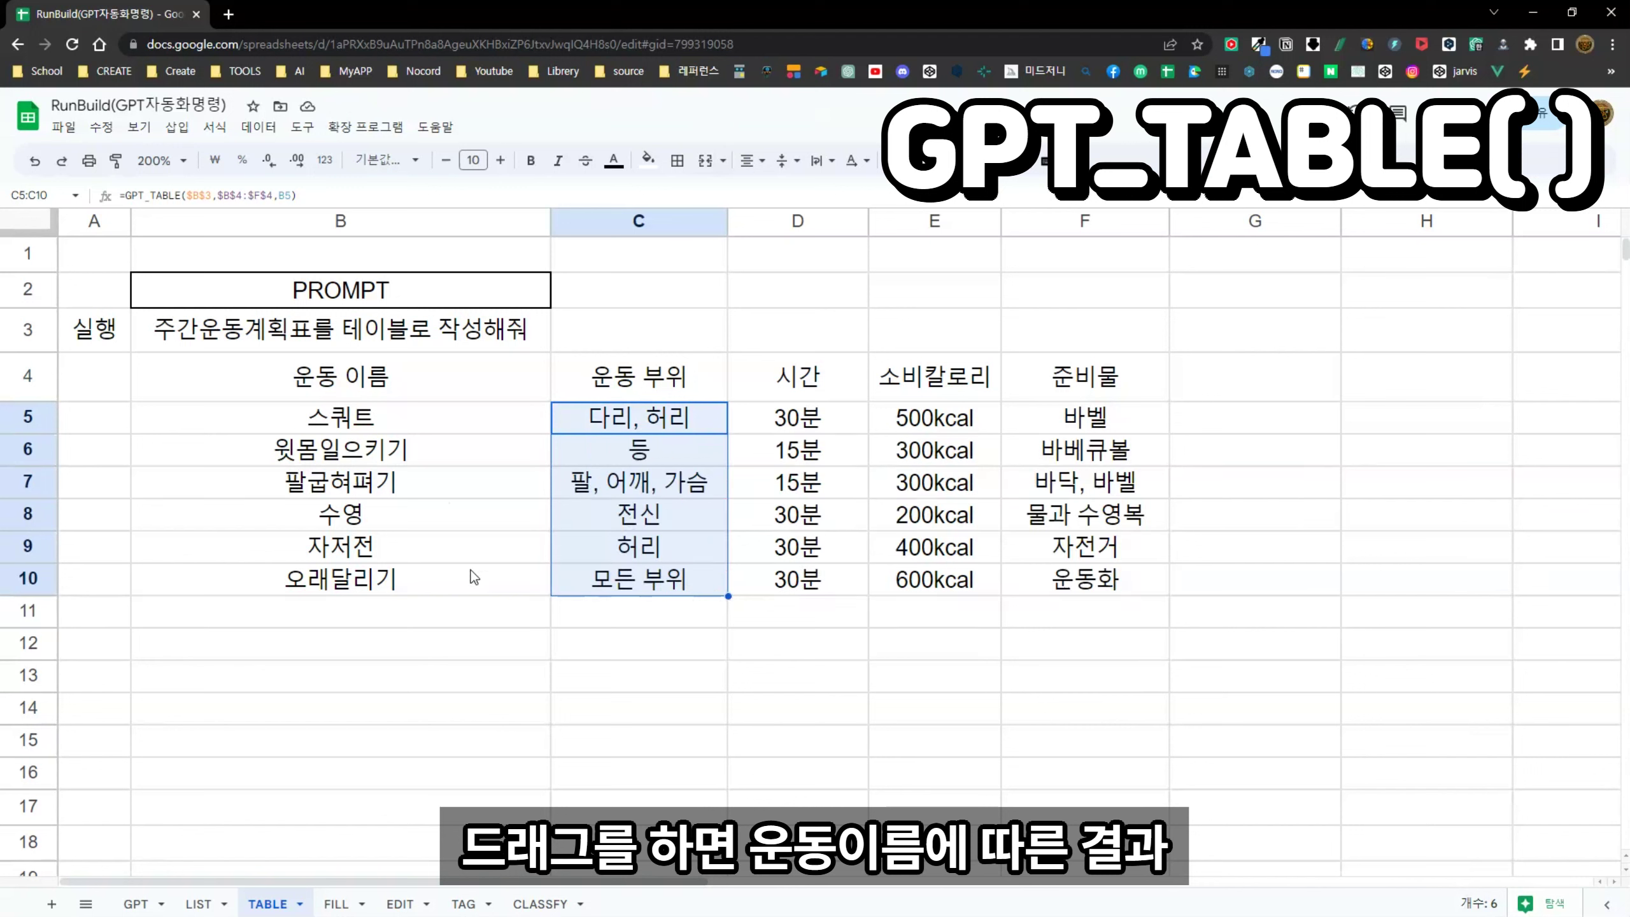
left_click(930, 581)
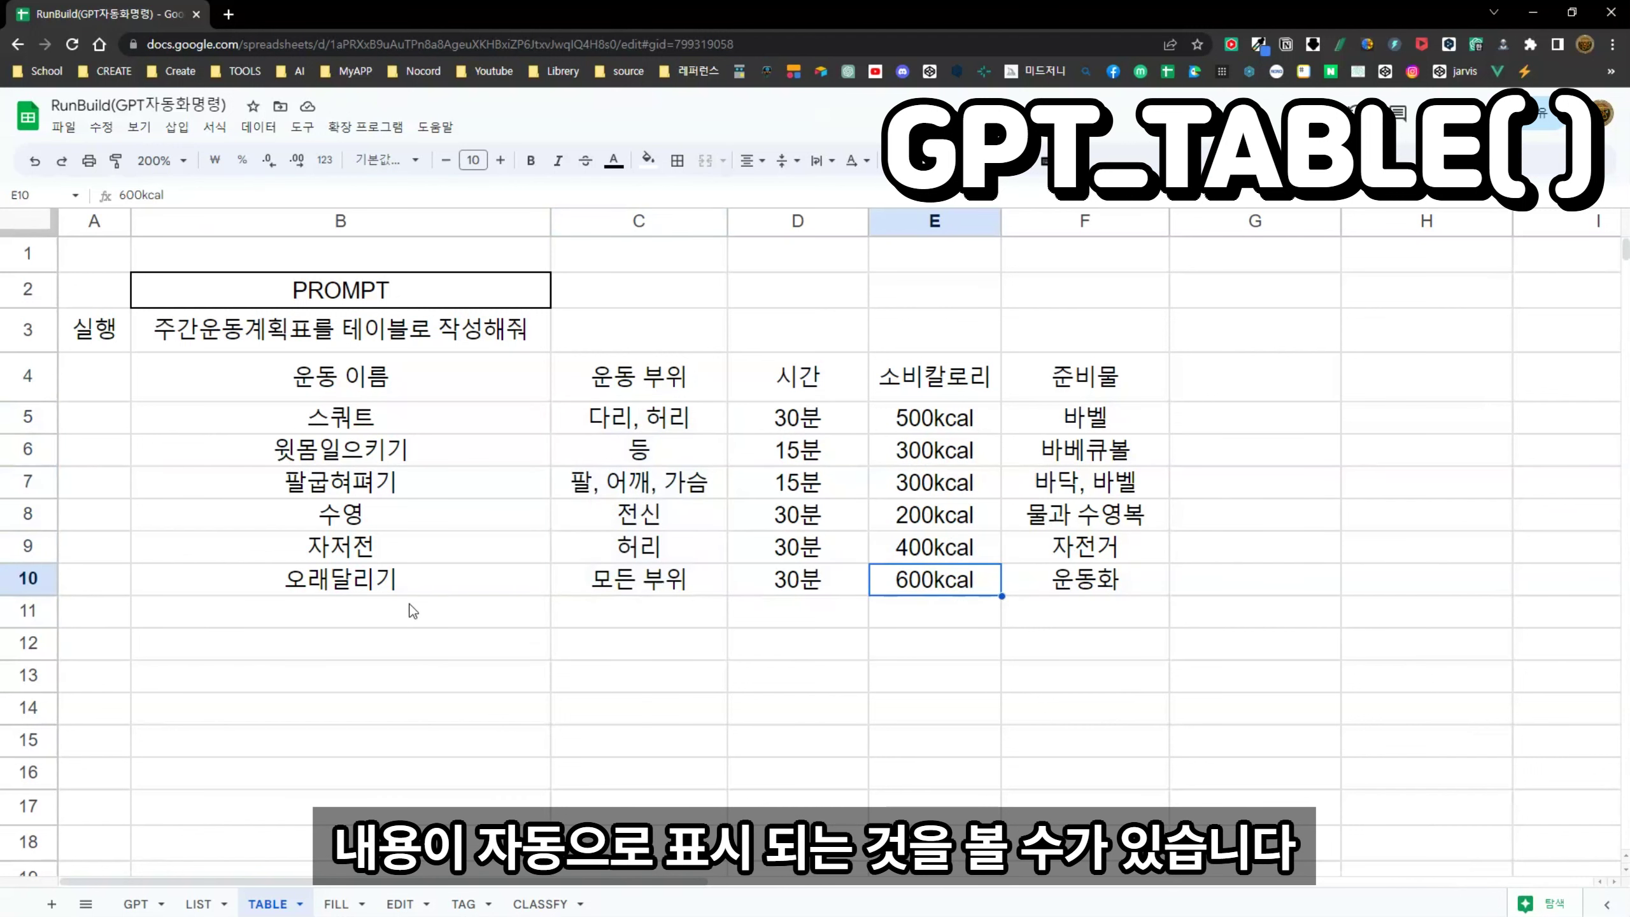
Step: Add the exercise 플랭크 in B11 and extend the GPT_TABLE formula from C10 to C11
left_click(395, 624)
type("플랭크")
key("Return")
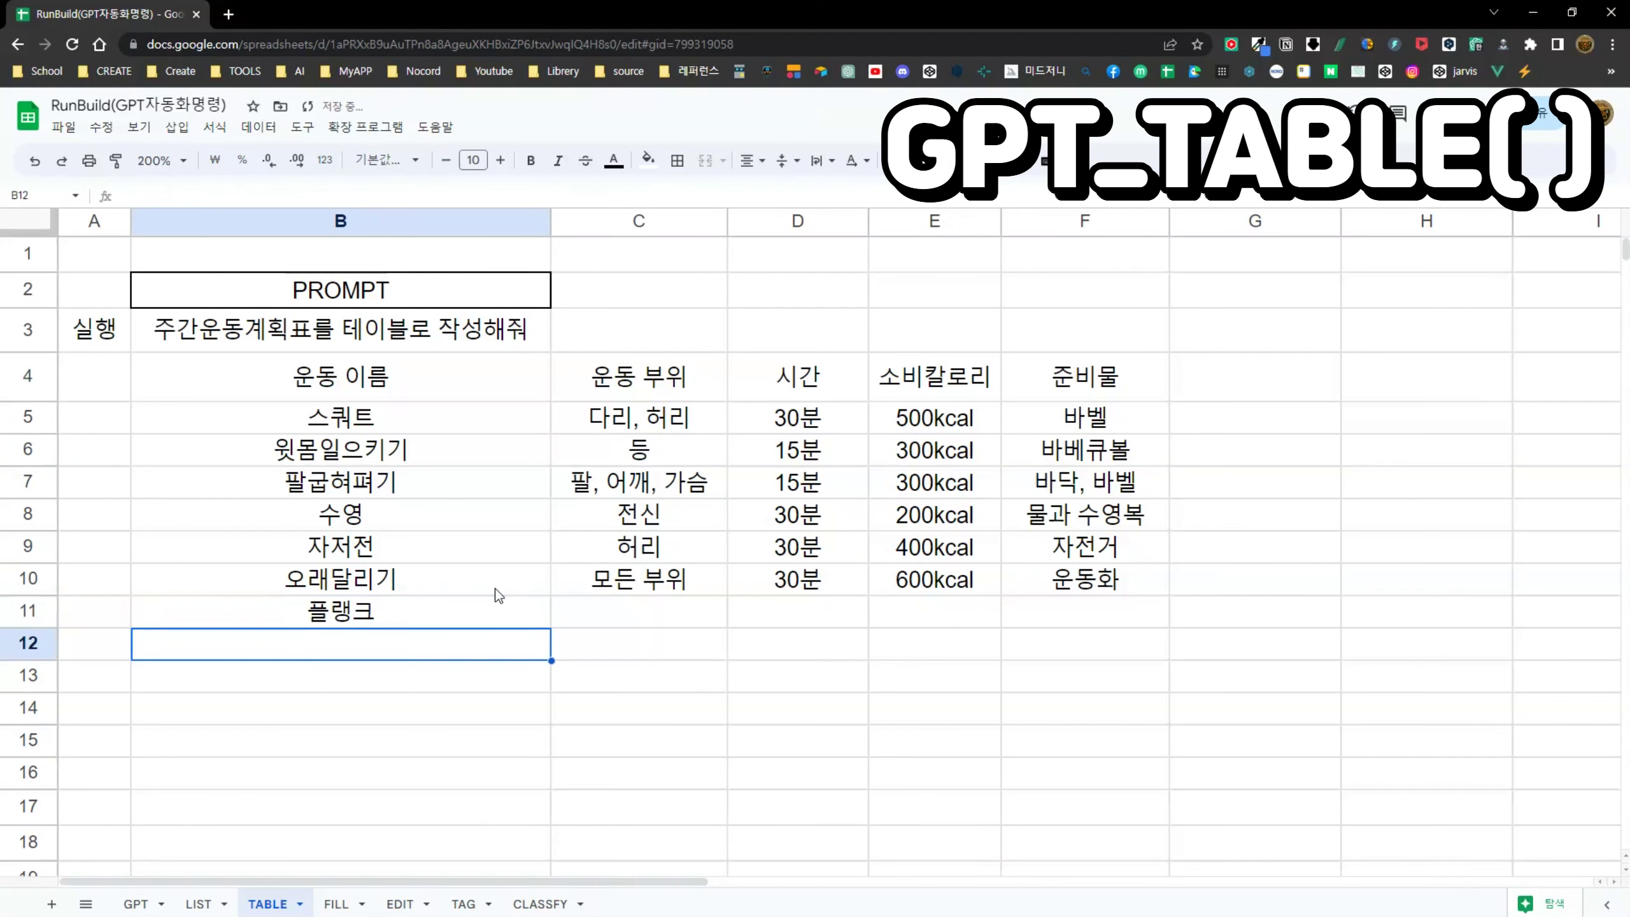
left_click(619, 591)
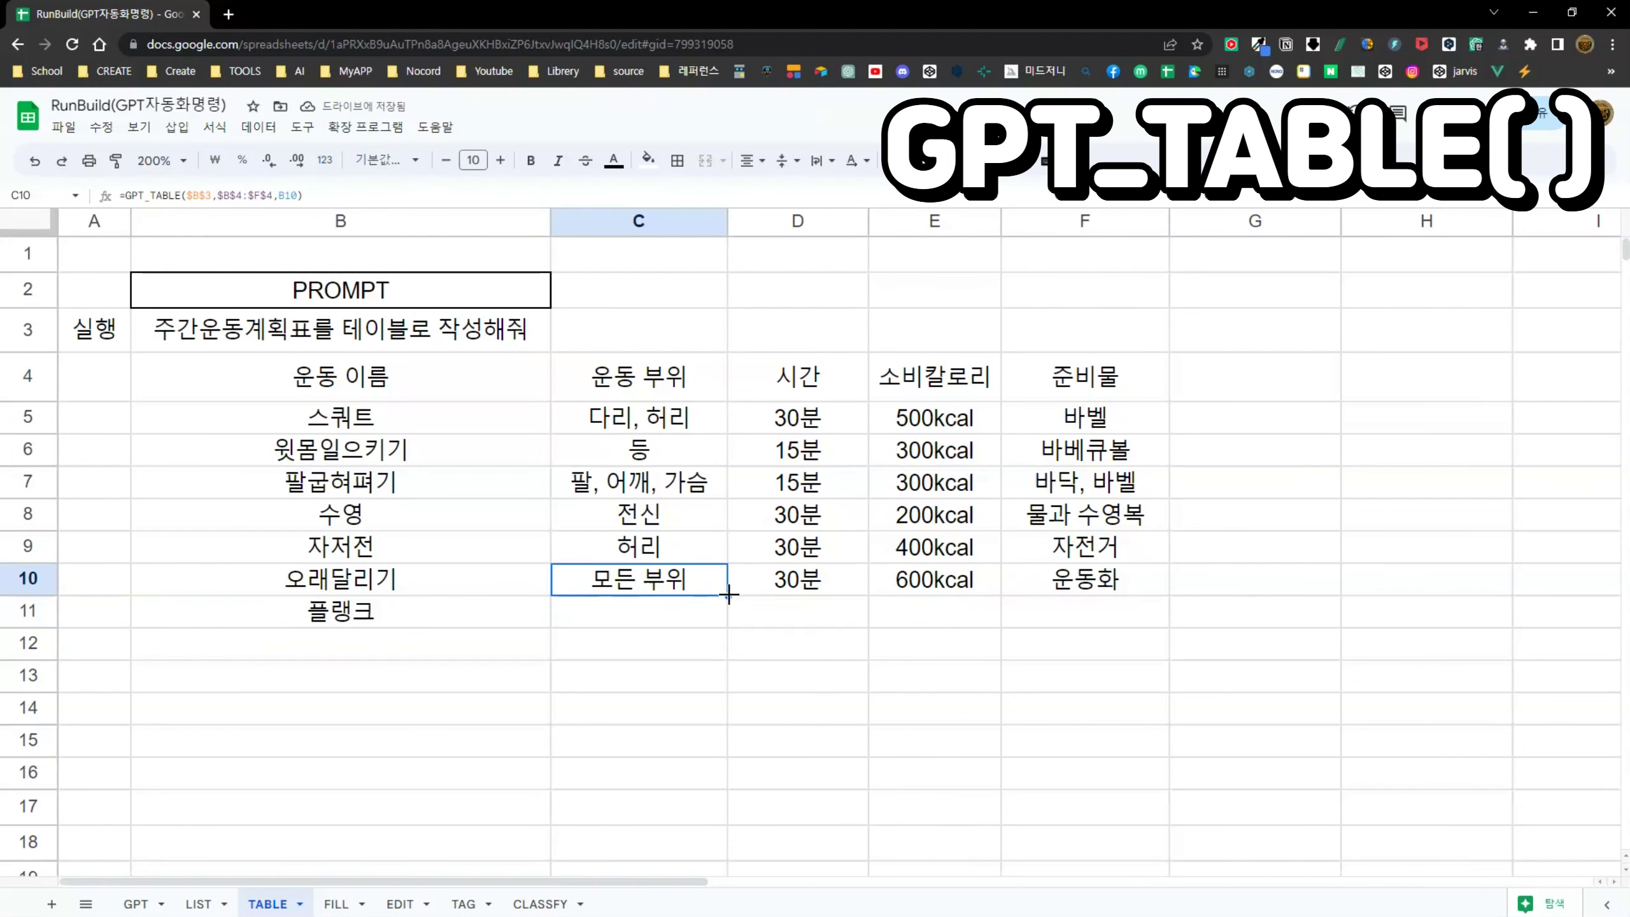
left_click_drag(728, 596, 729, 618)
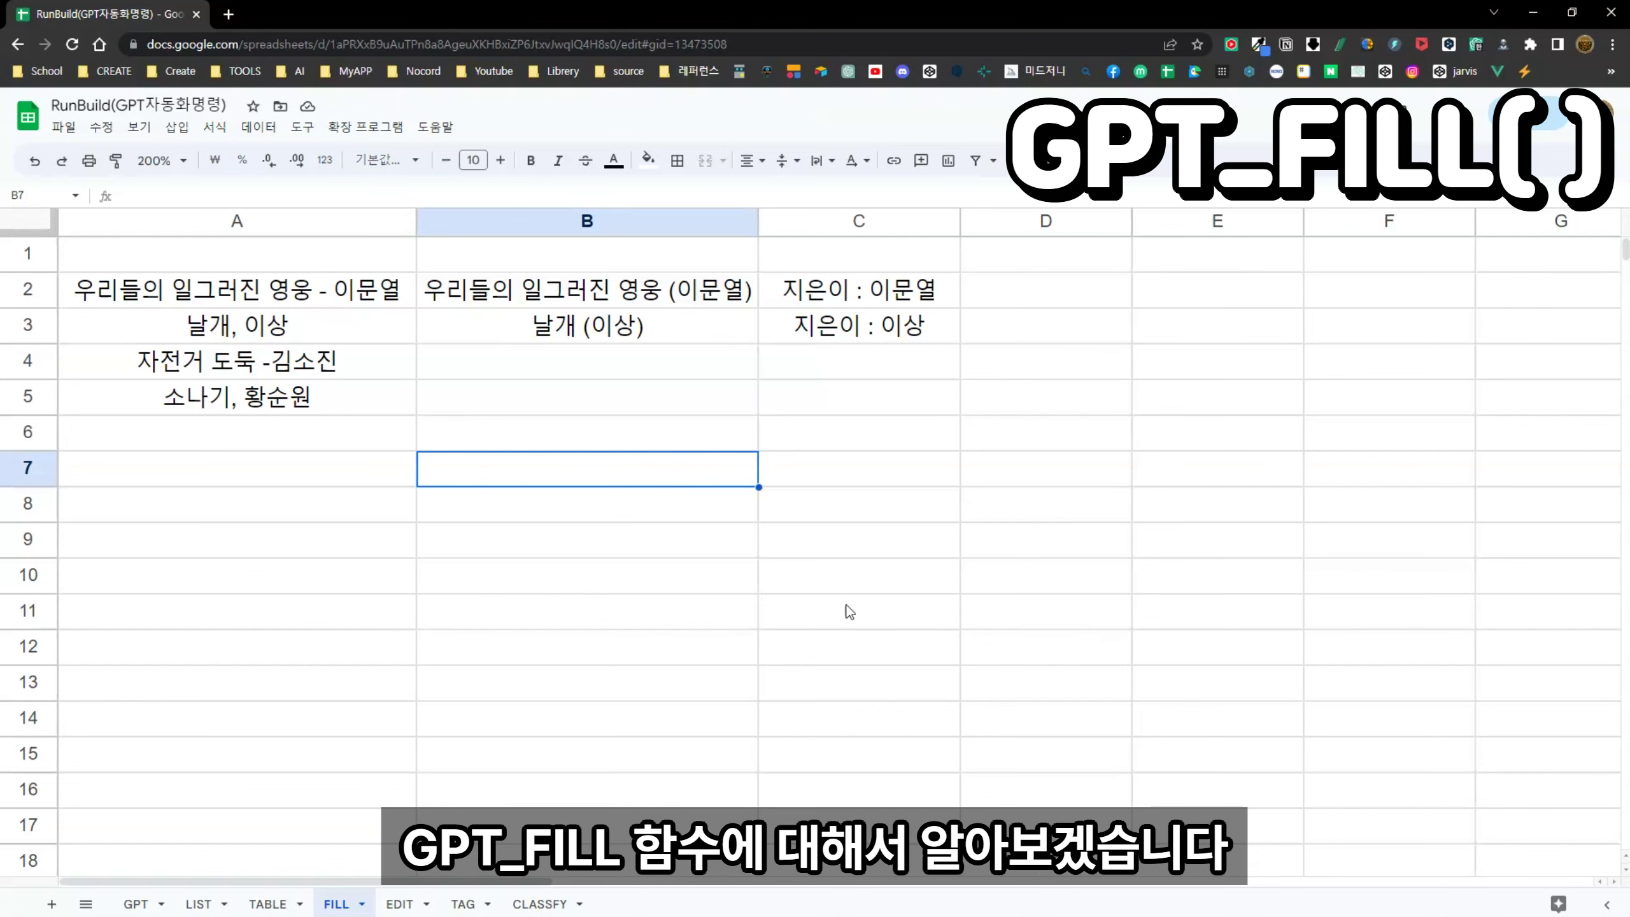
left_click(303, 294)
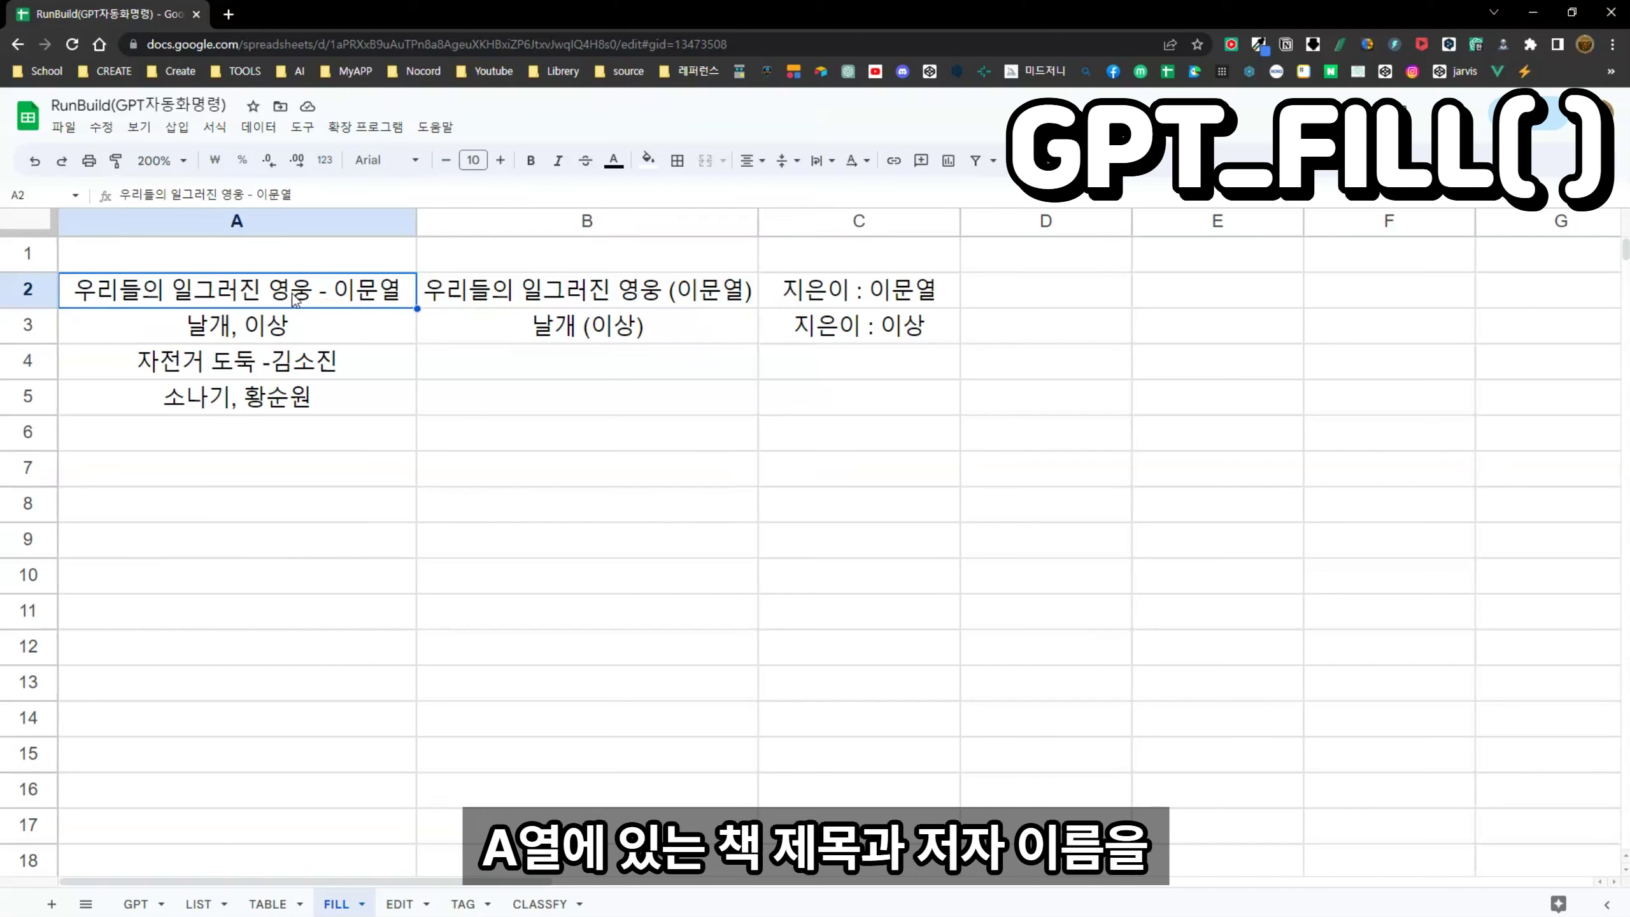
left_click(371, 321)
left_click(596, 301)
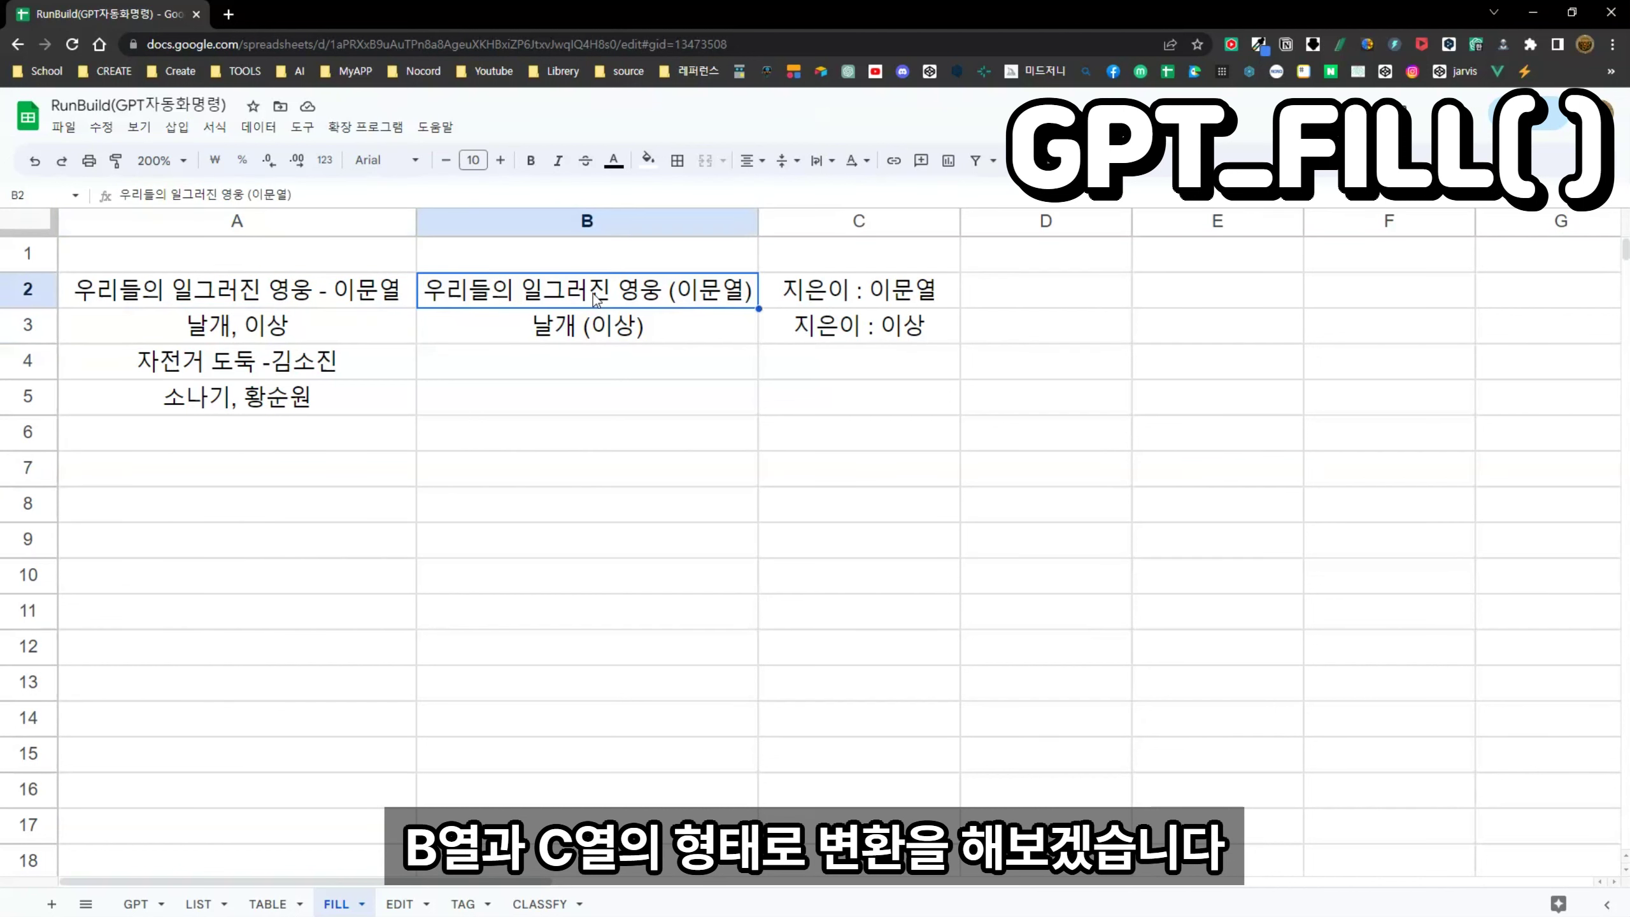
left_click(864, 301)
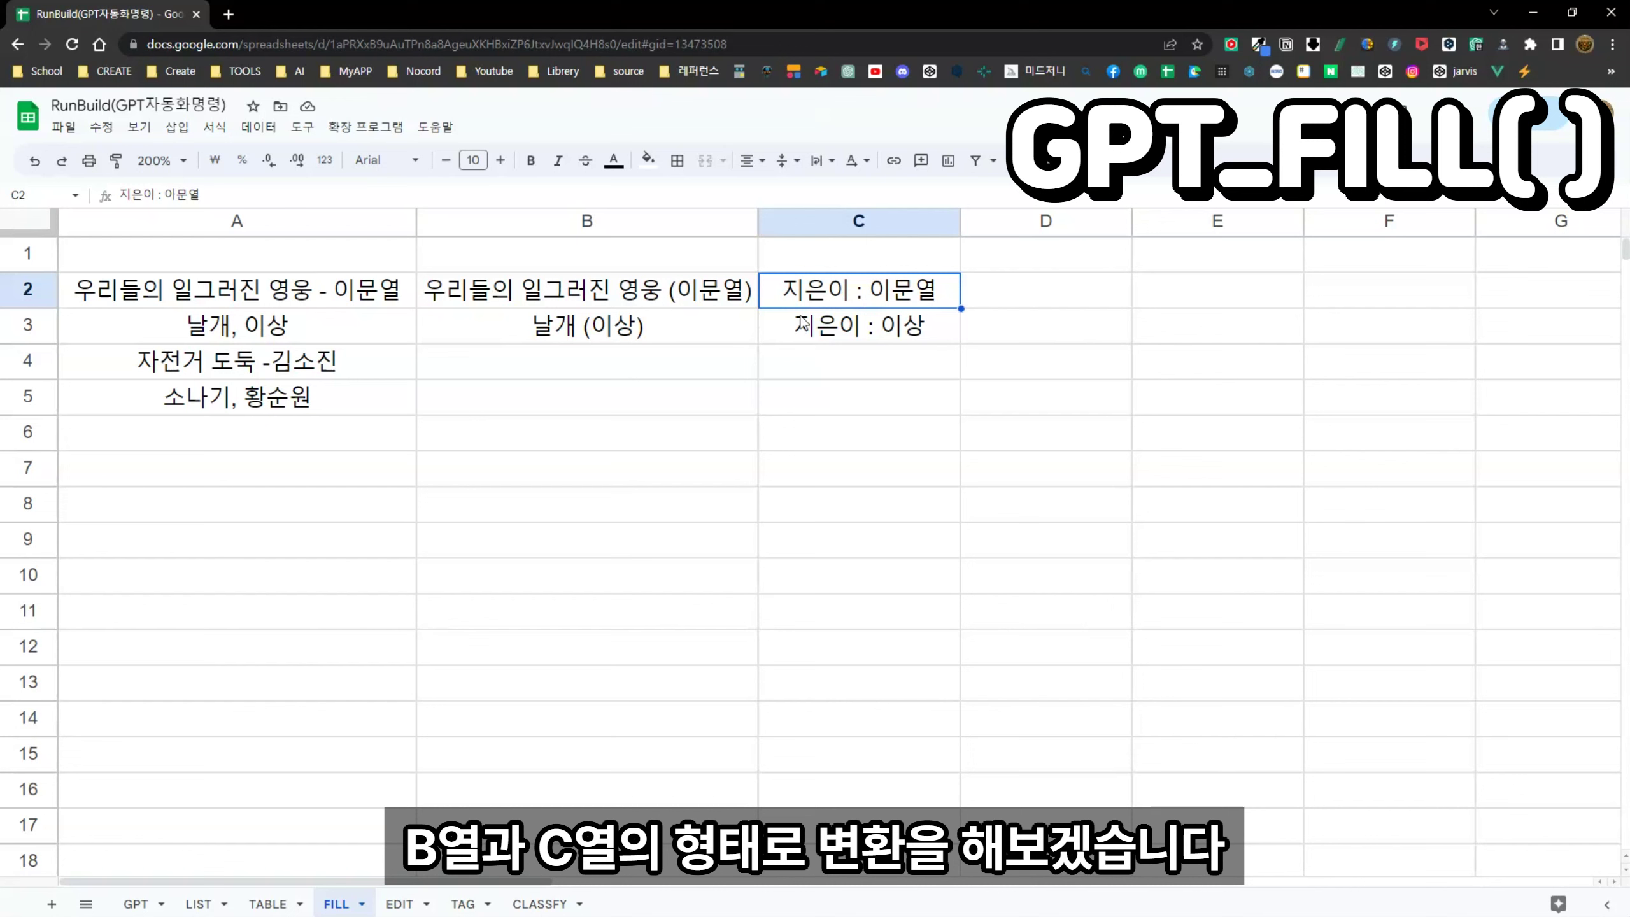
Step: Enter =GPT_FILL(A2:C3,A4:A5) in B4 of the FILL sheet to convert the remaining book entries following the example rows
left_click(468, 361)
type("=")
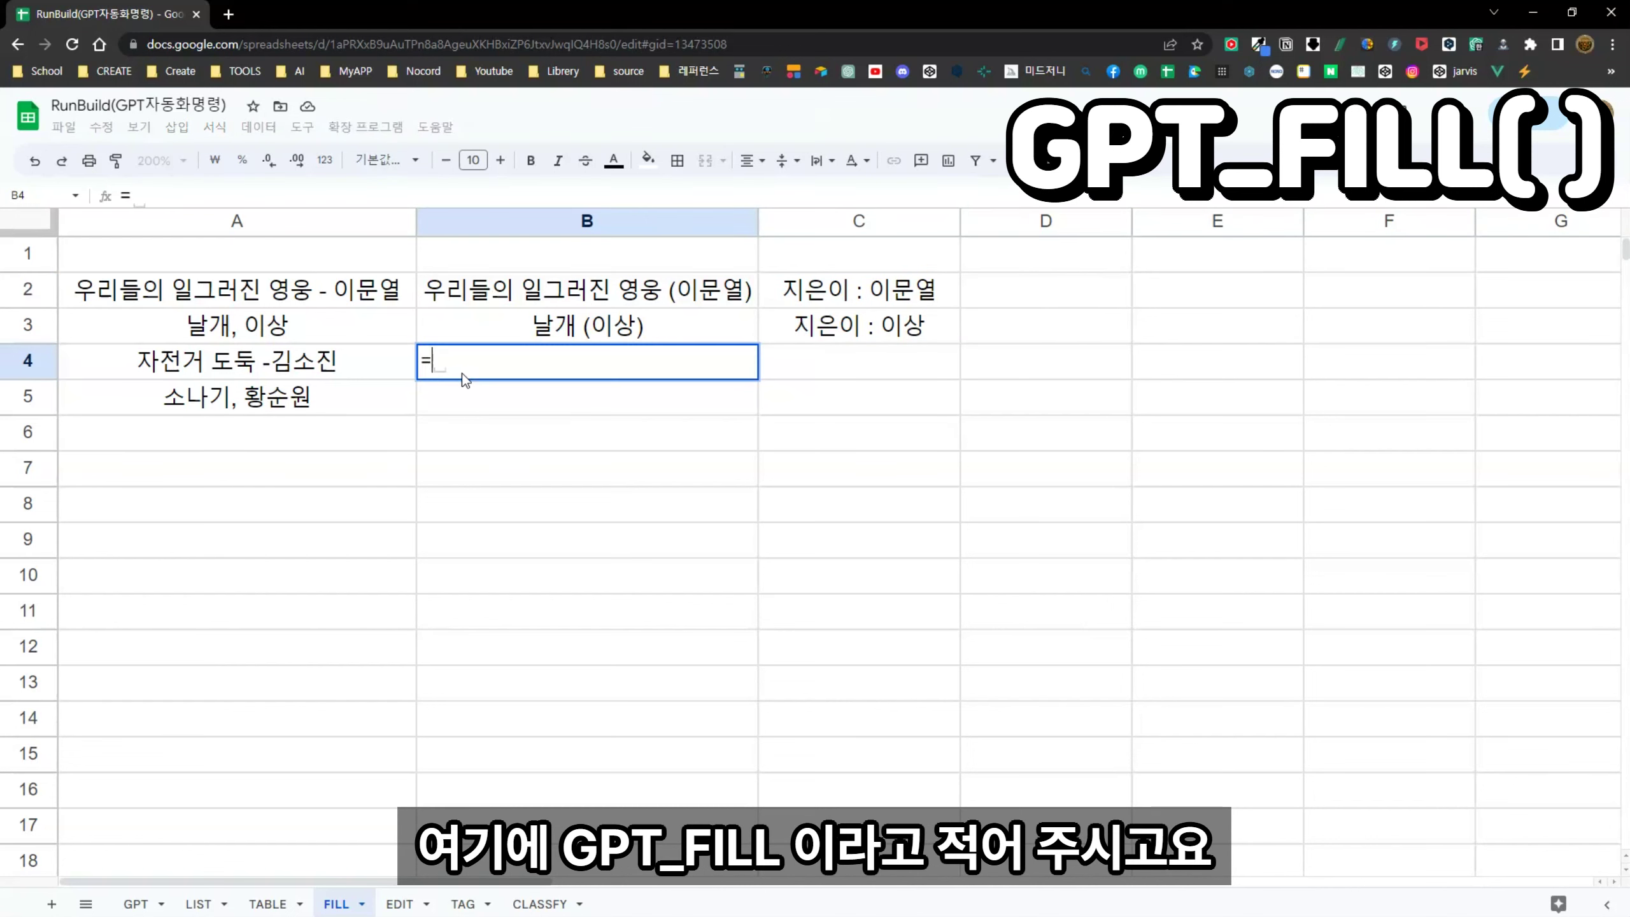
type("gpt_fil")
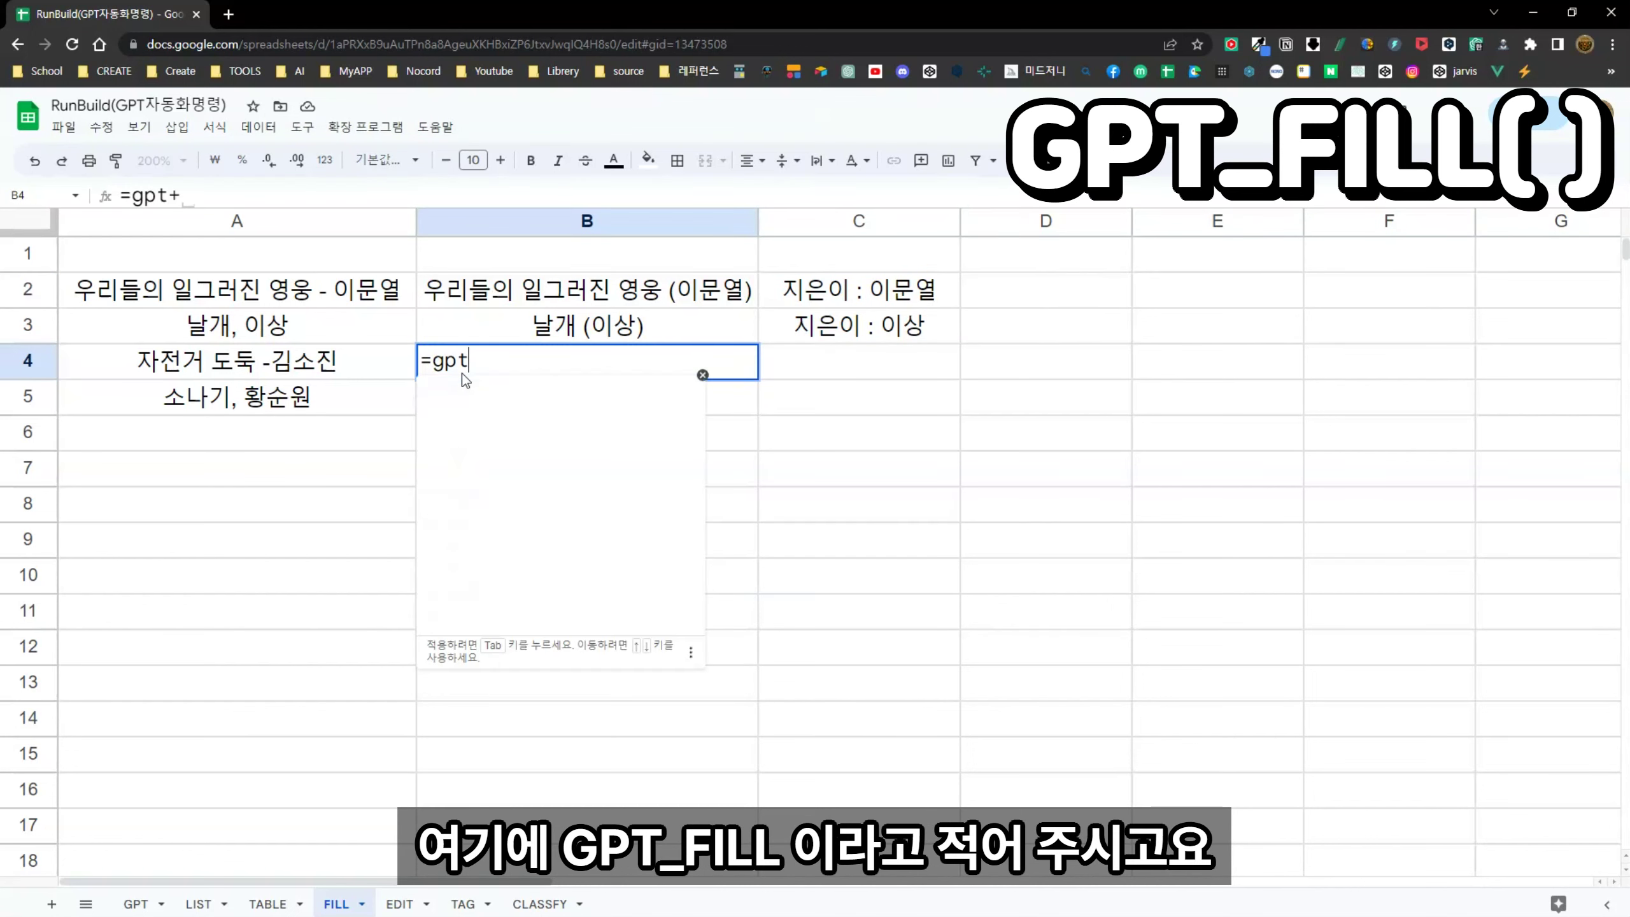
key("Tab")
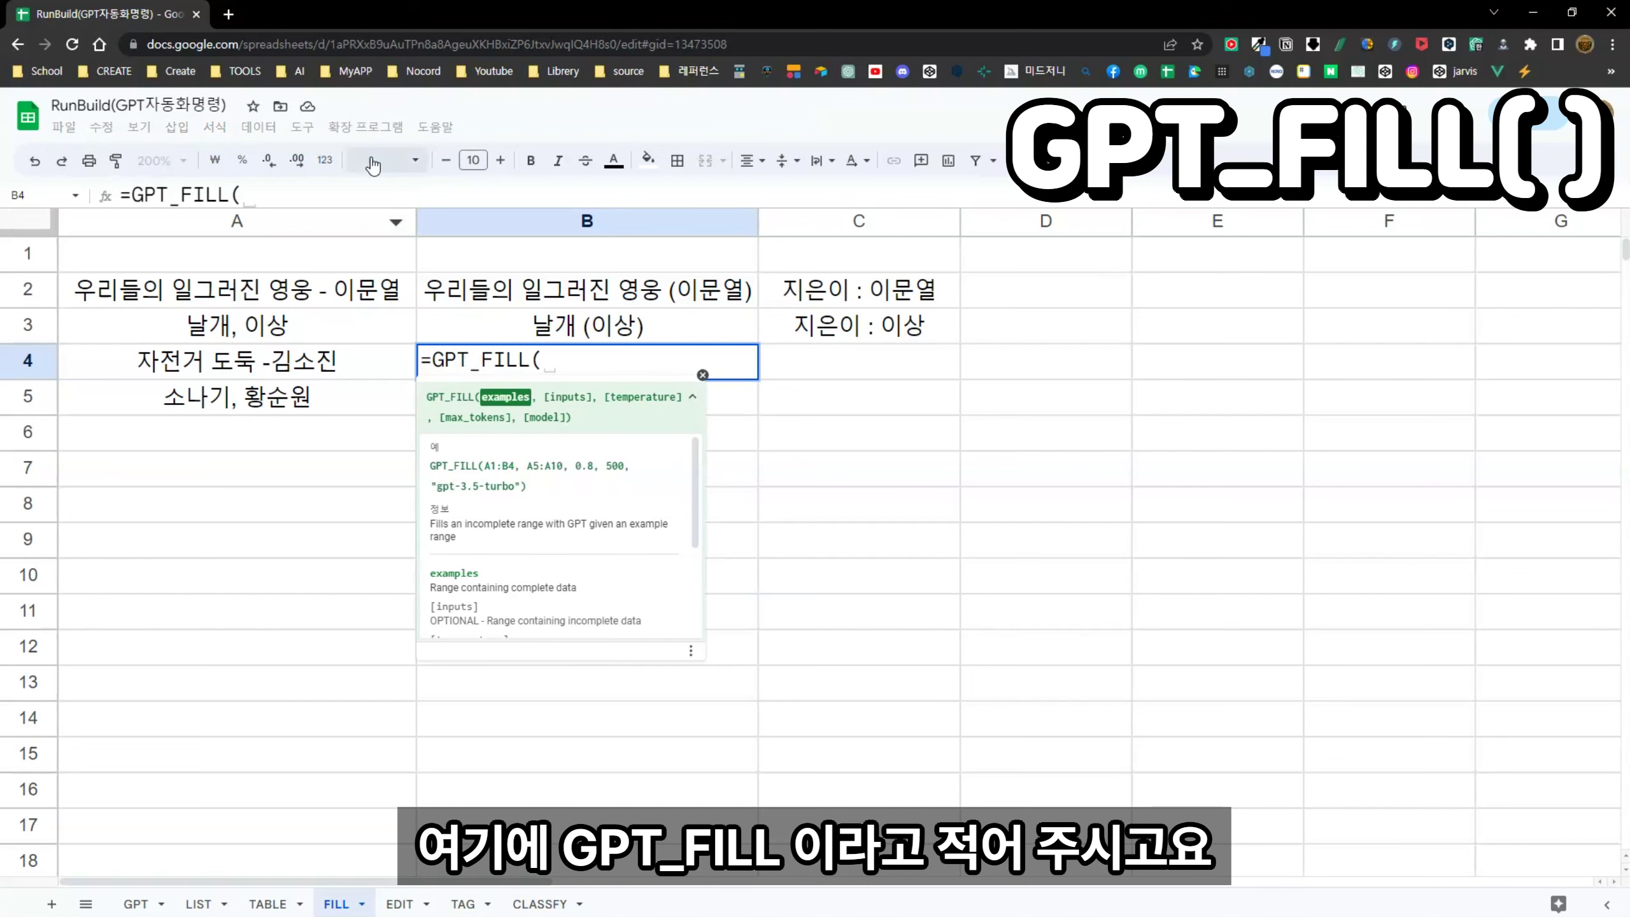
left_click_drag(335, 302, 889, 334)
type(",")
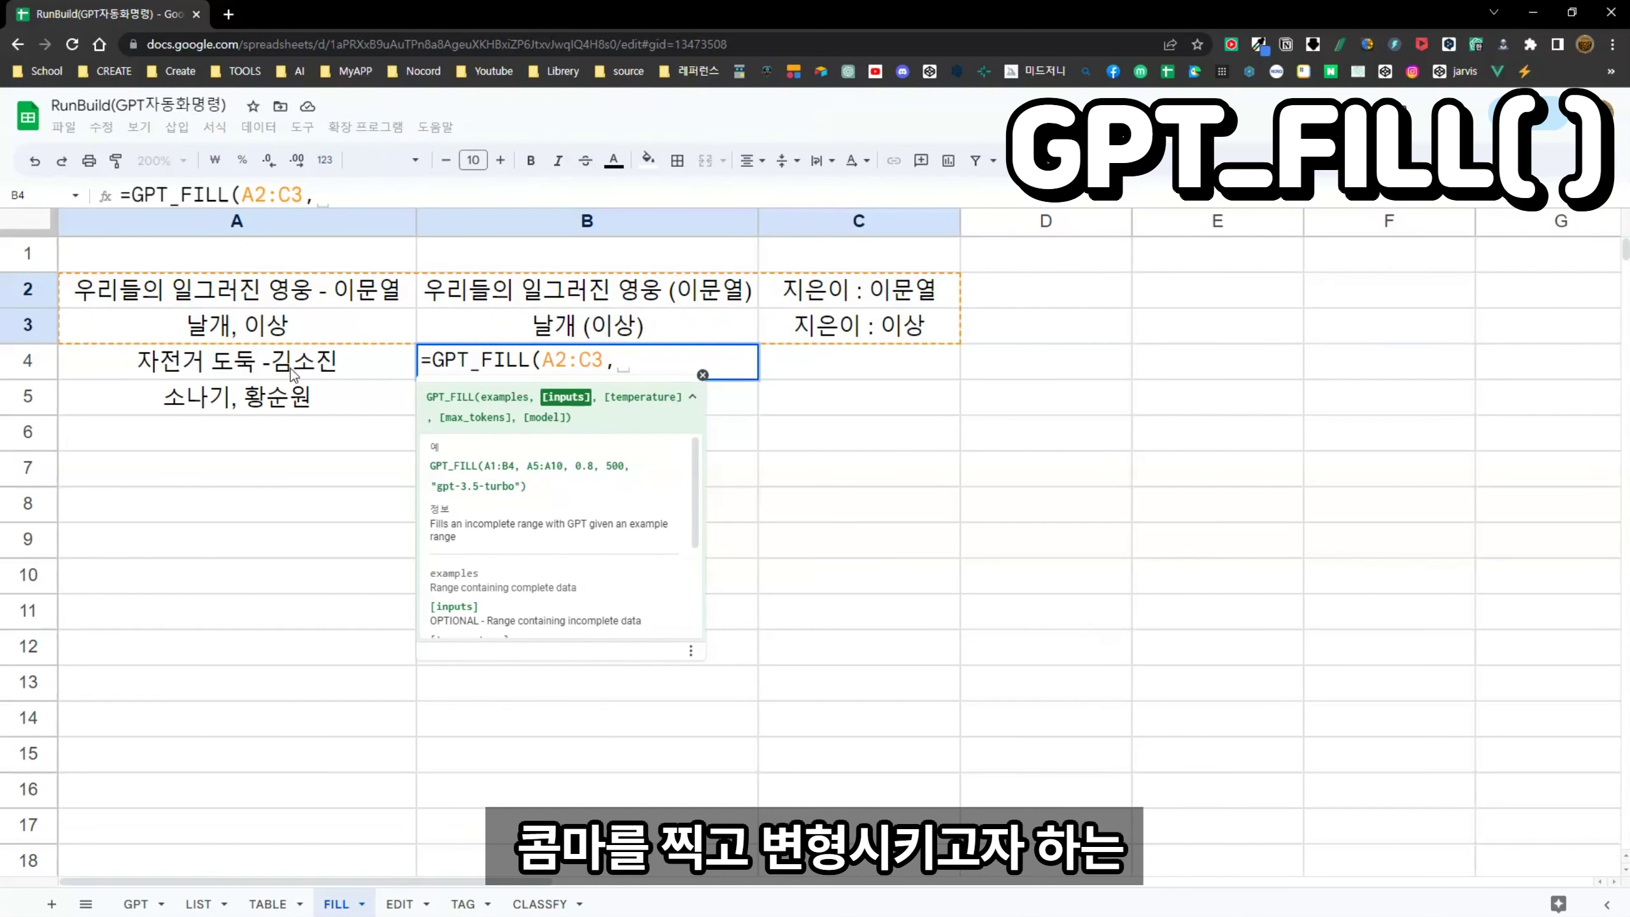
left_click_drag(289, 373, 292, 398)
key("Return")
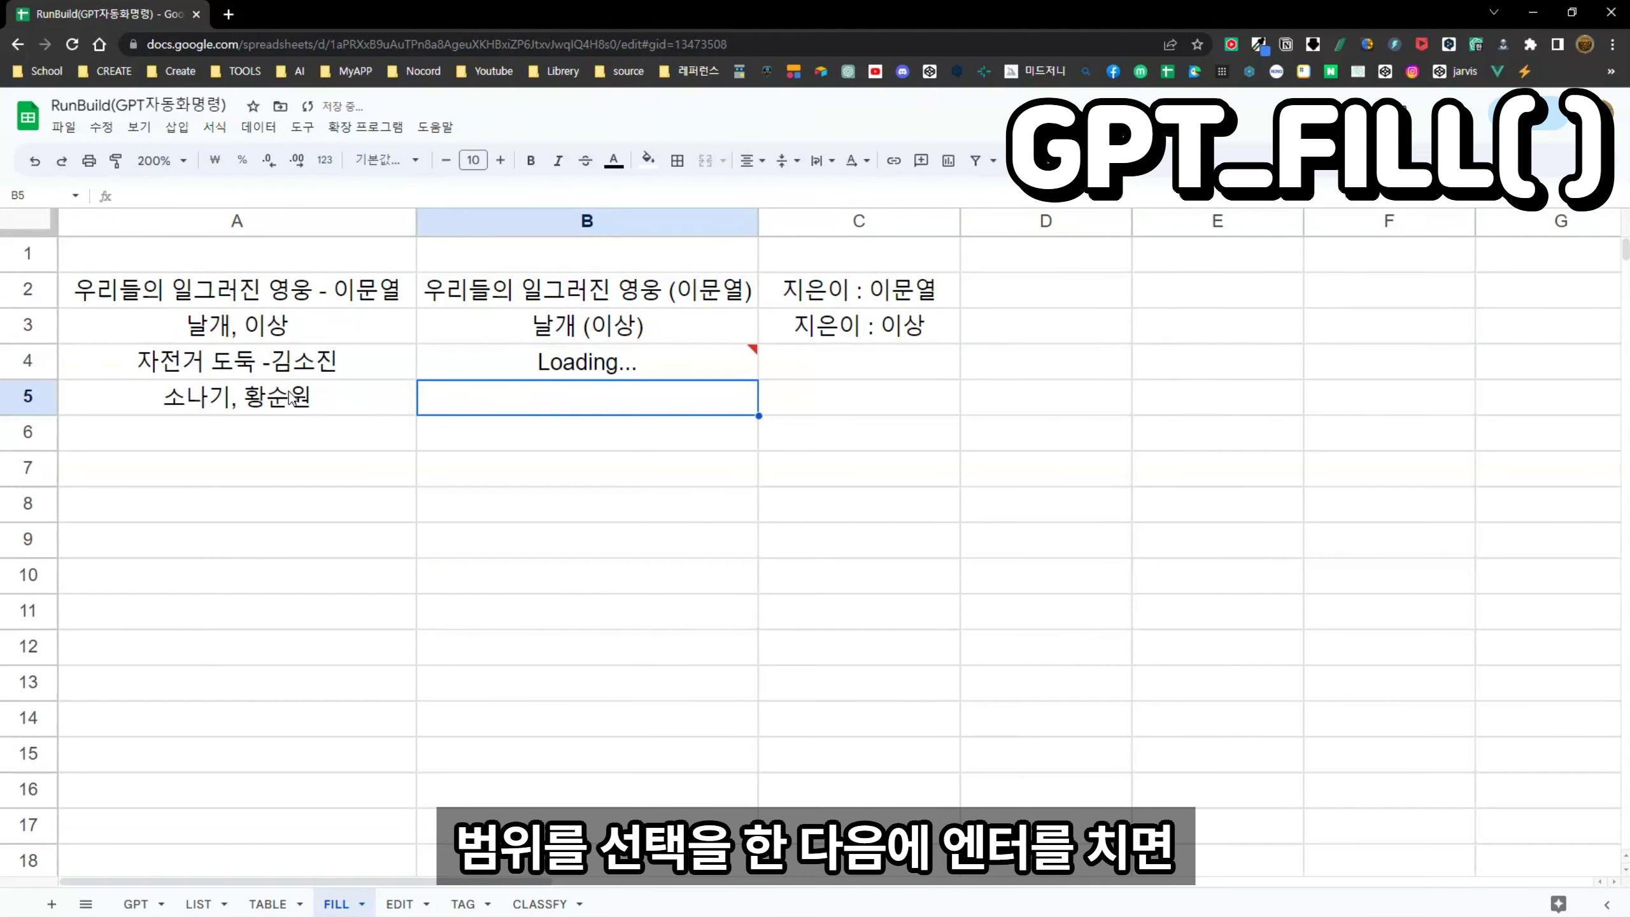
left_click(354, 367)
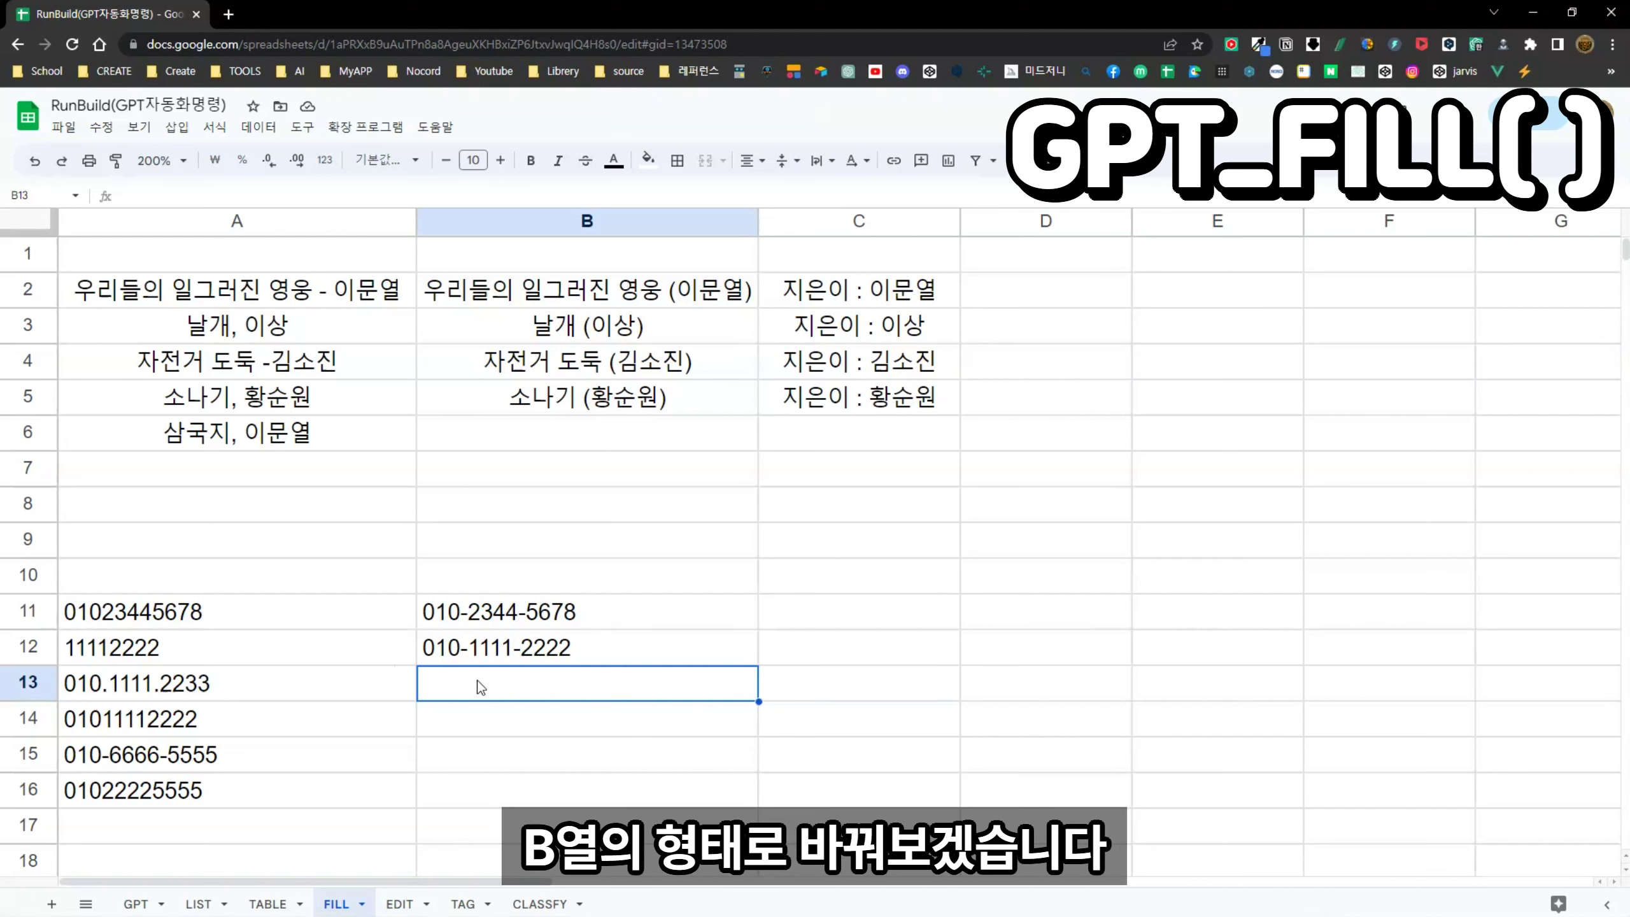
Step: Enter =GPT_FILL($A$11:$B$12,A13) in B13 to reformat the phone numbers like the examples, and fill it down to B16
type("=GPT_FILL(")
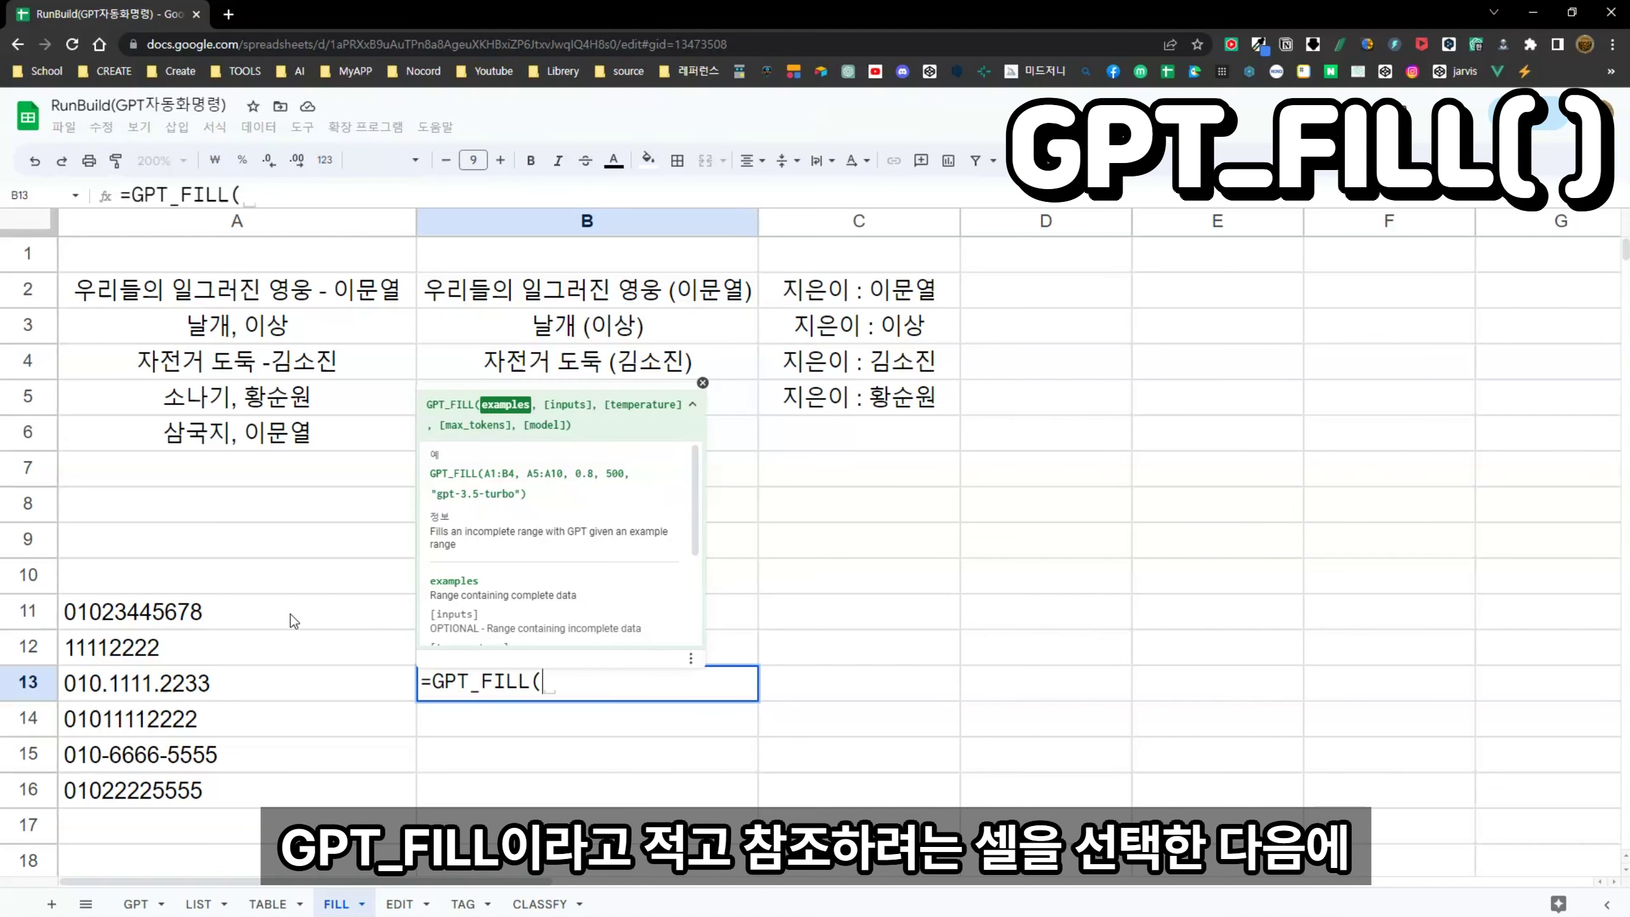
left_click_drag(294, 622, 513, 644)
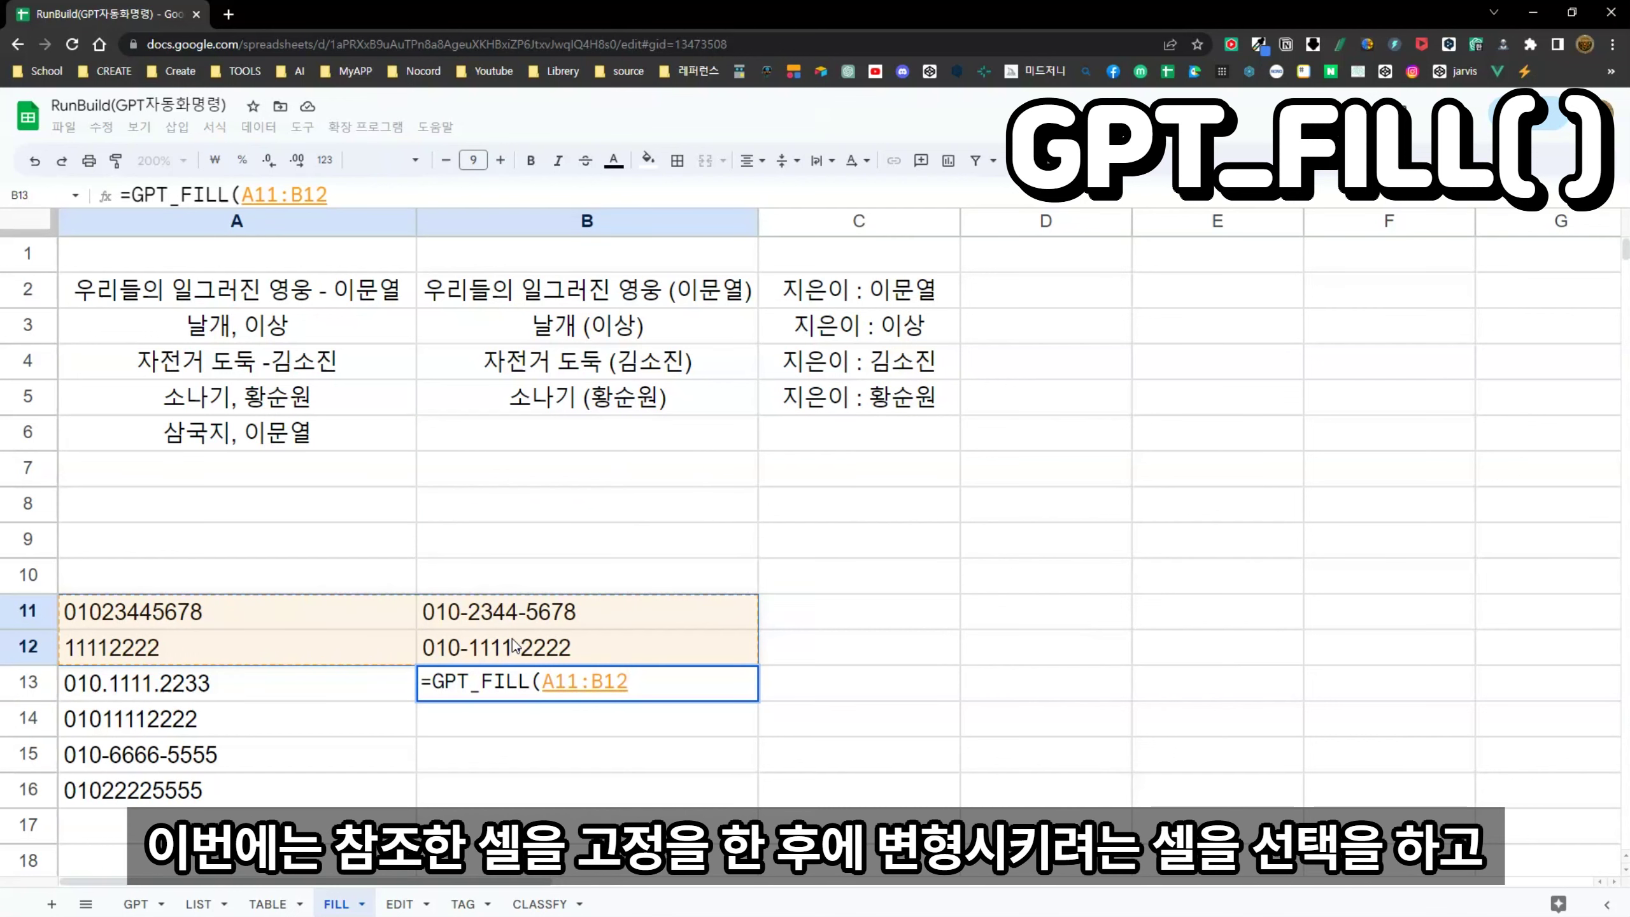
key("F4")
type(",")
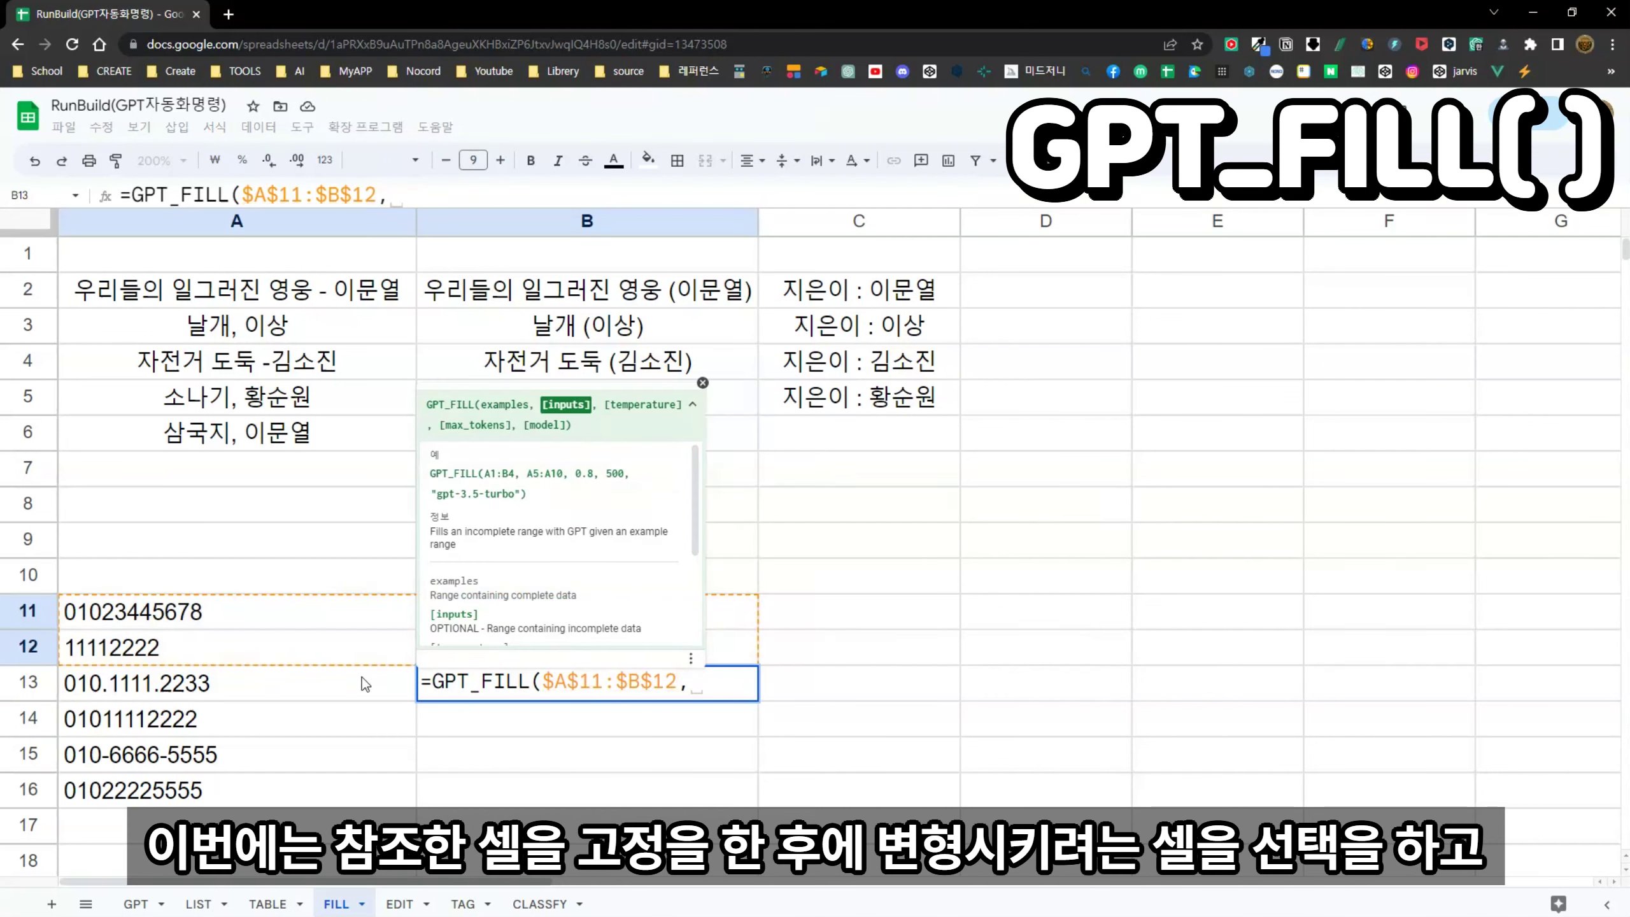
left_click(252, 686)
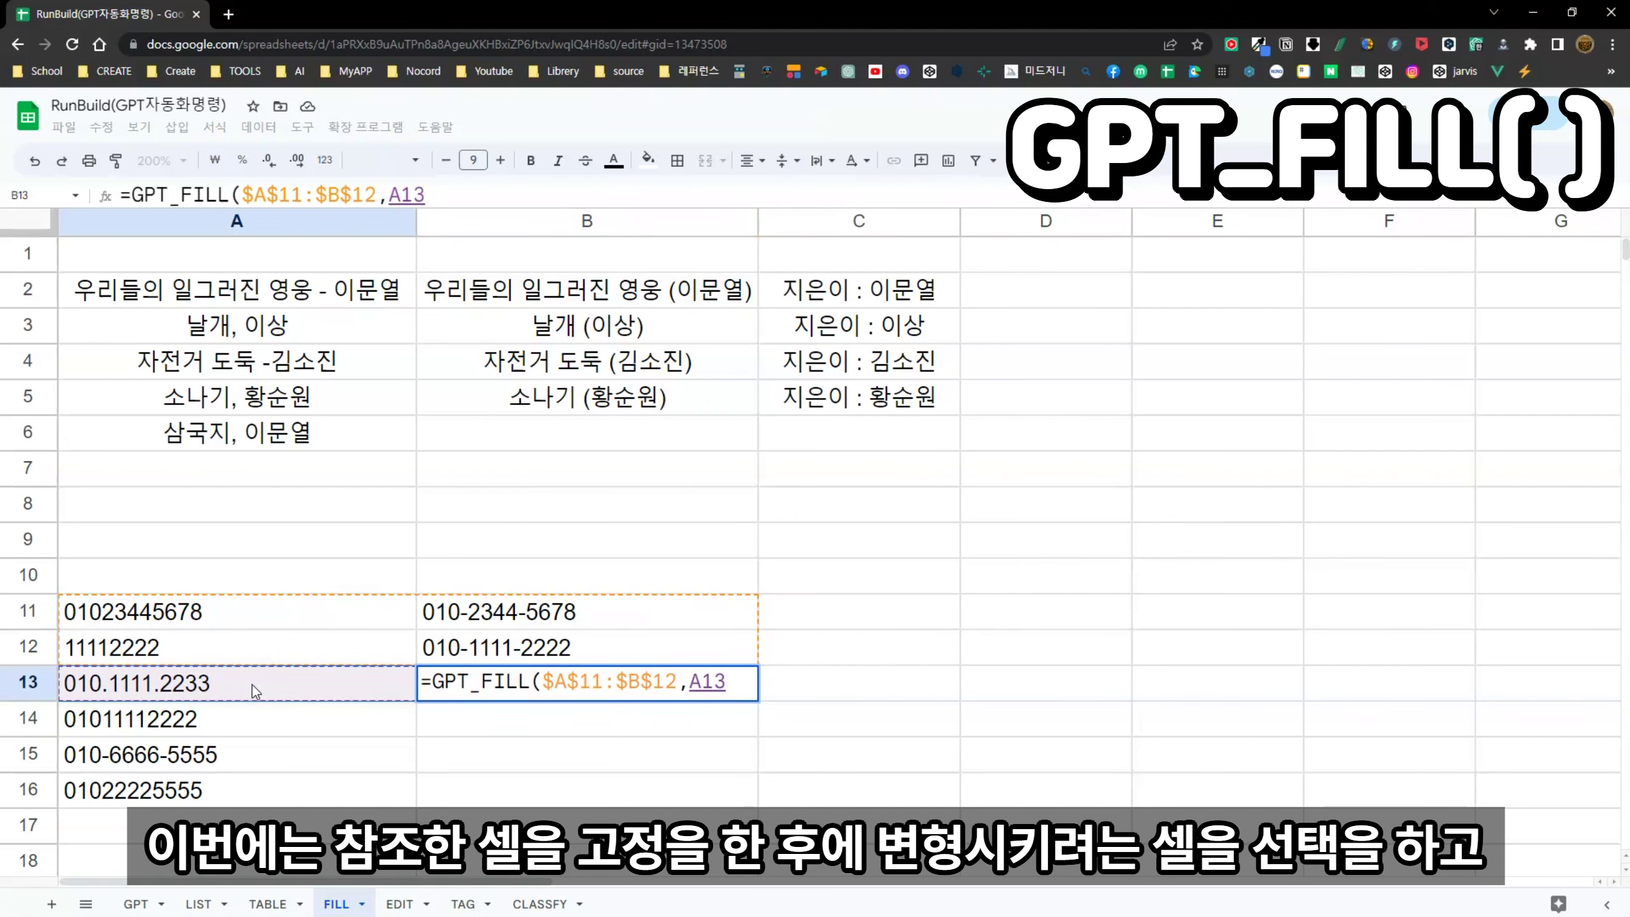
key("Return")
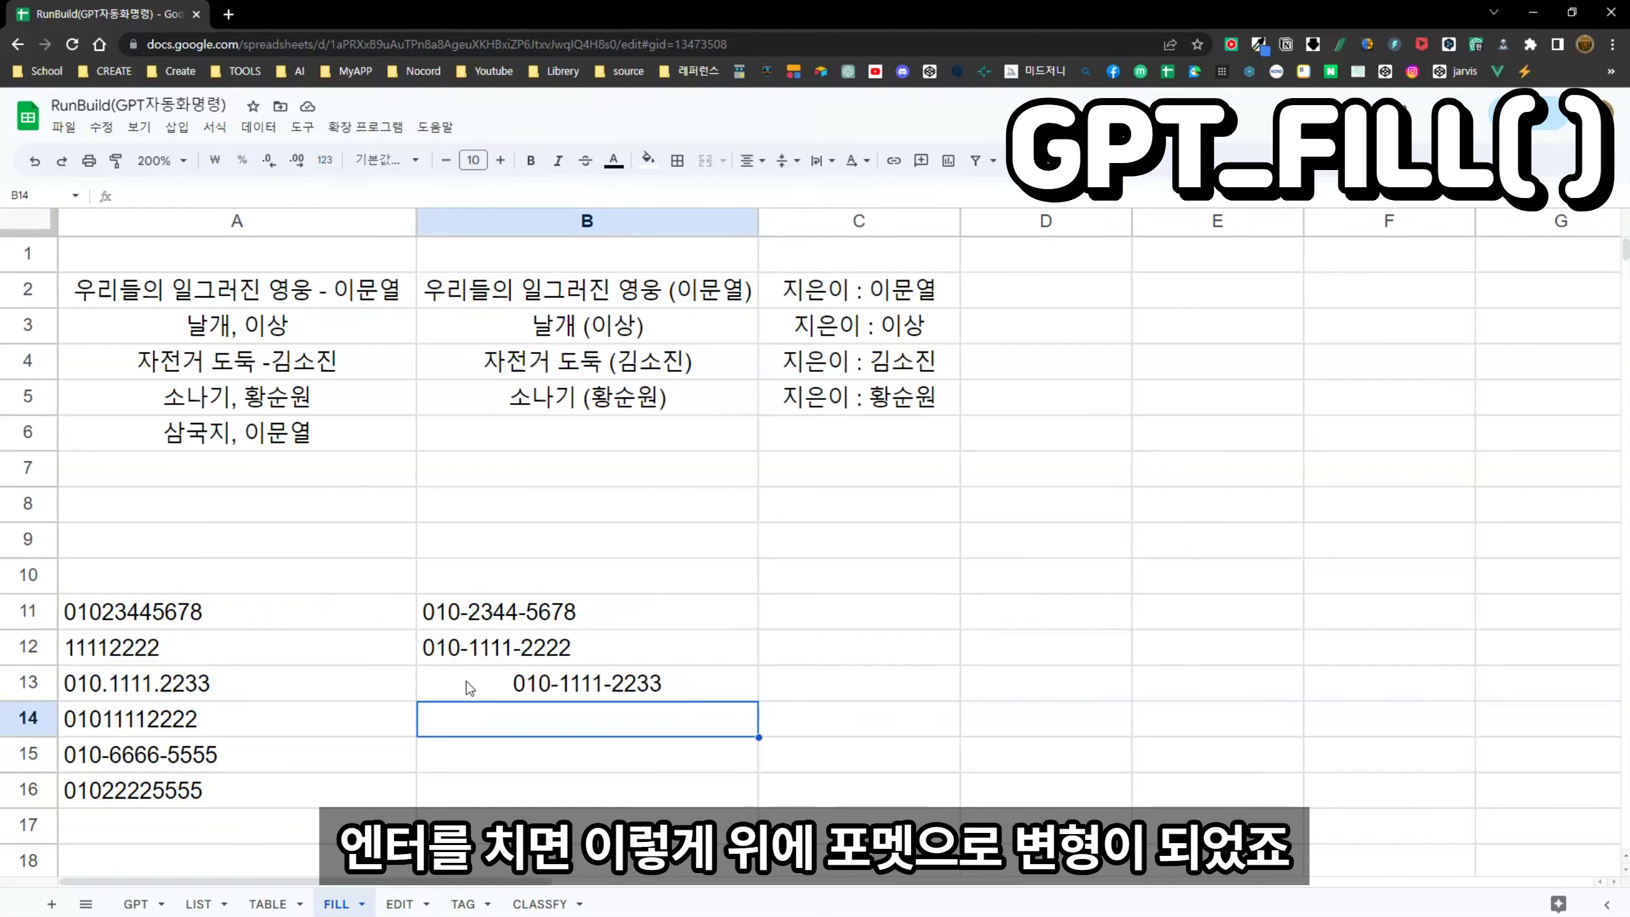
left_click(520, 694)
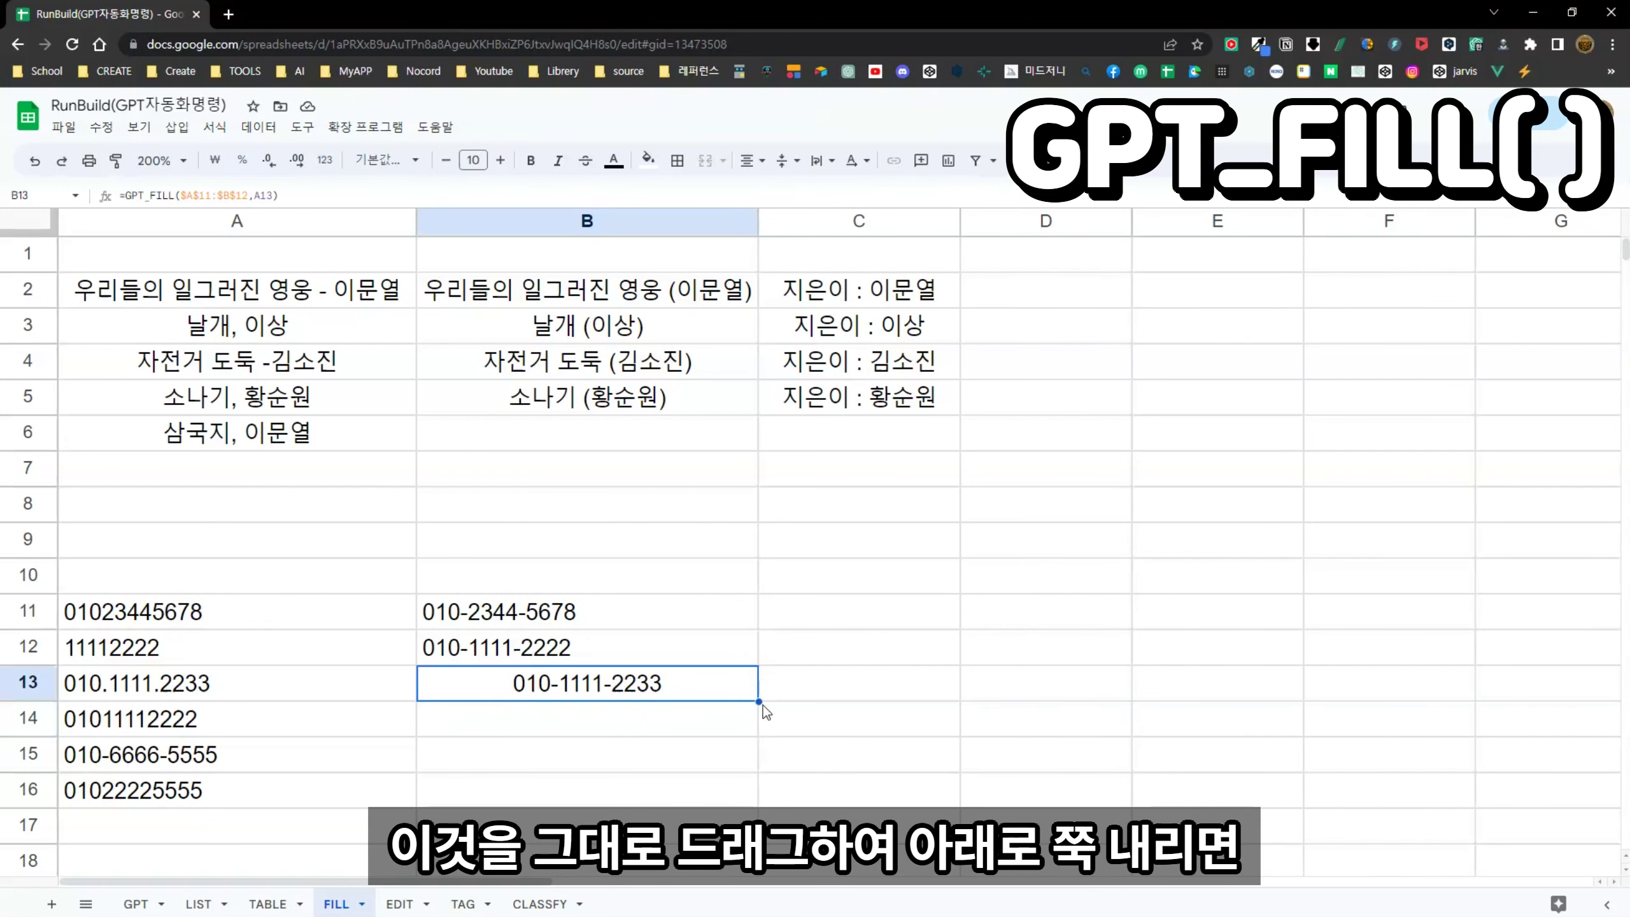
left_click_drag(757, 704, 748, 780)
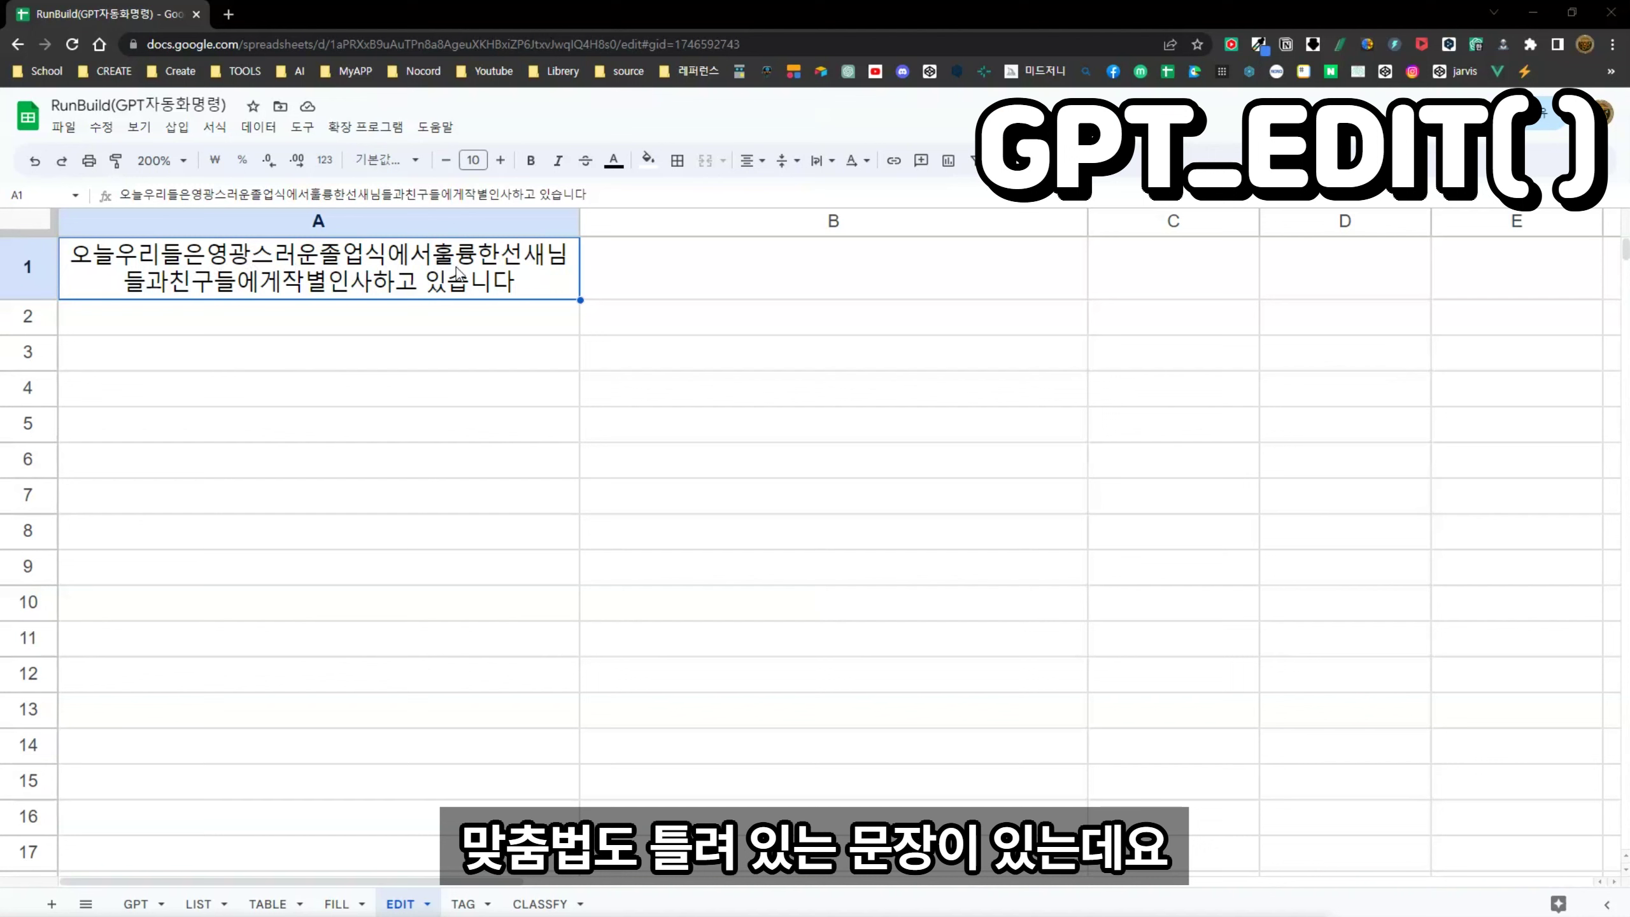
Step: Enter =GPT_EDIT(A1) in B1 of the EDIT sheet to correct the sentence's spacing and spelling
left_click(676, 282)
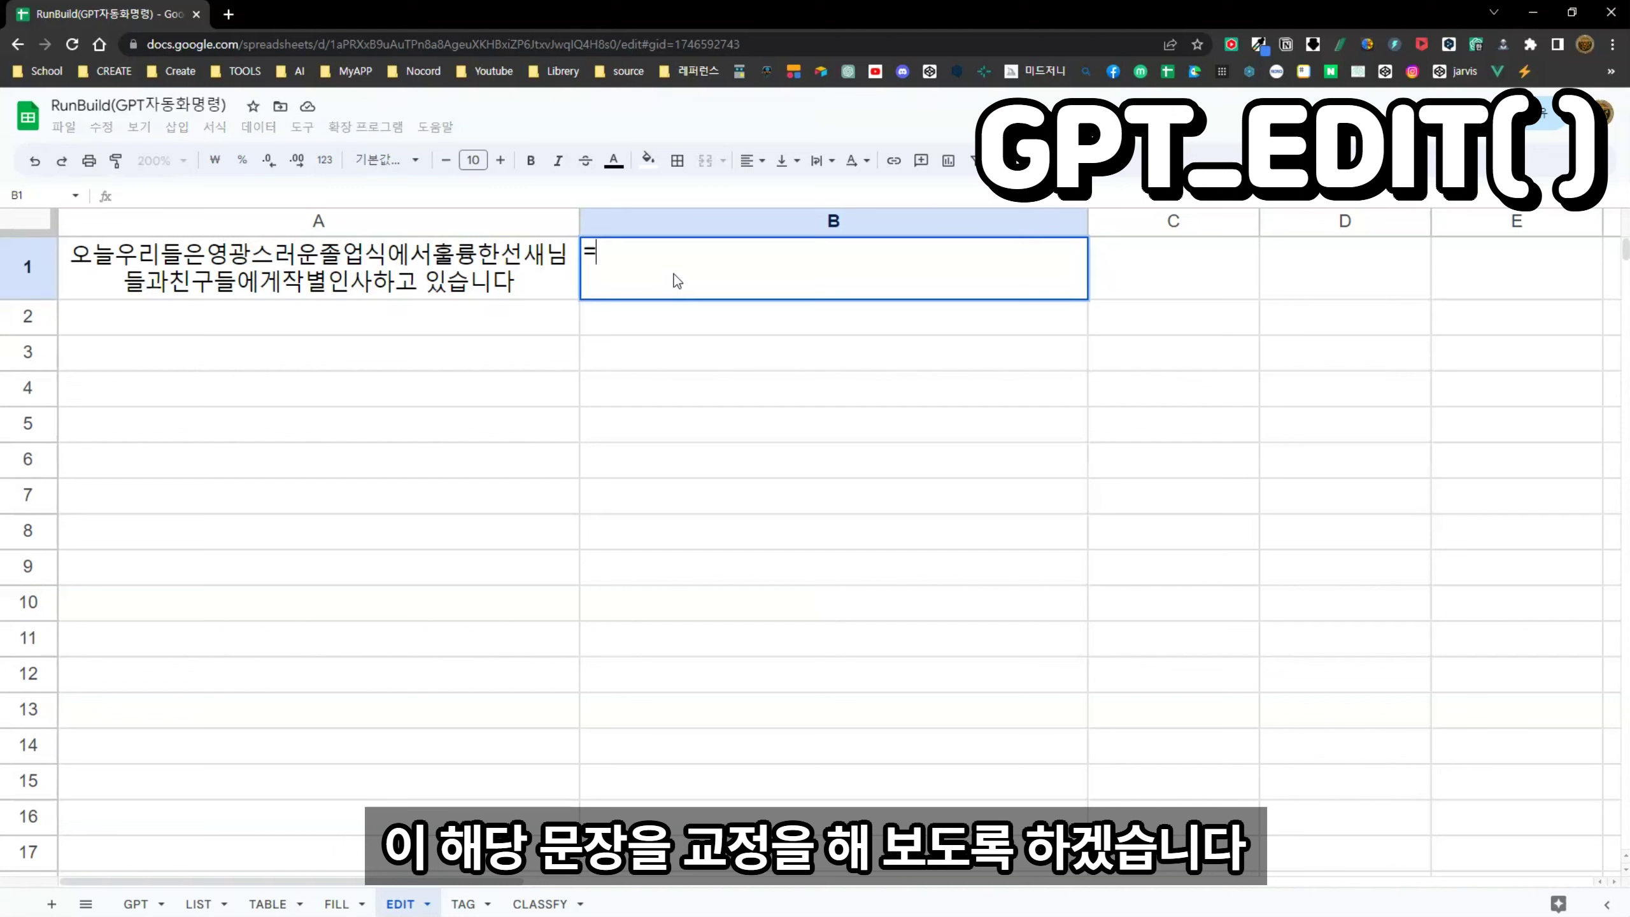
type("=gpt_edi")
key("Tab")
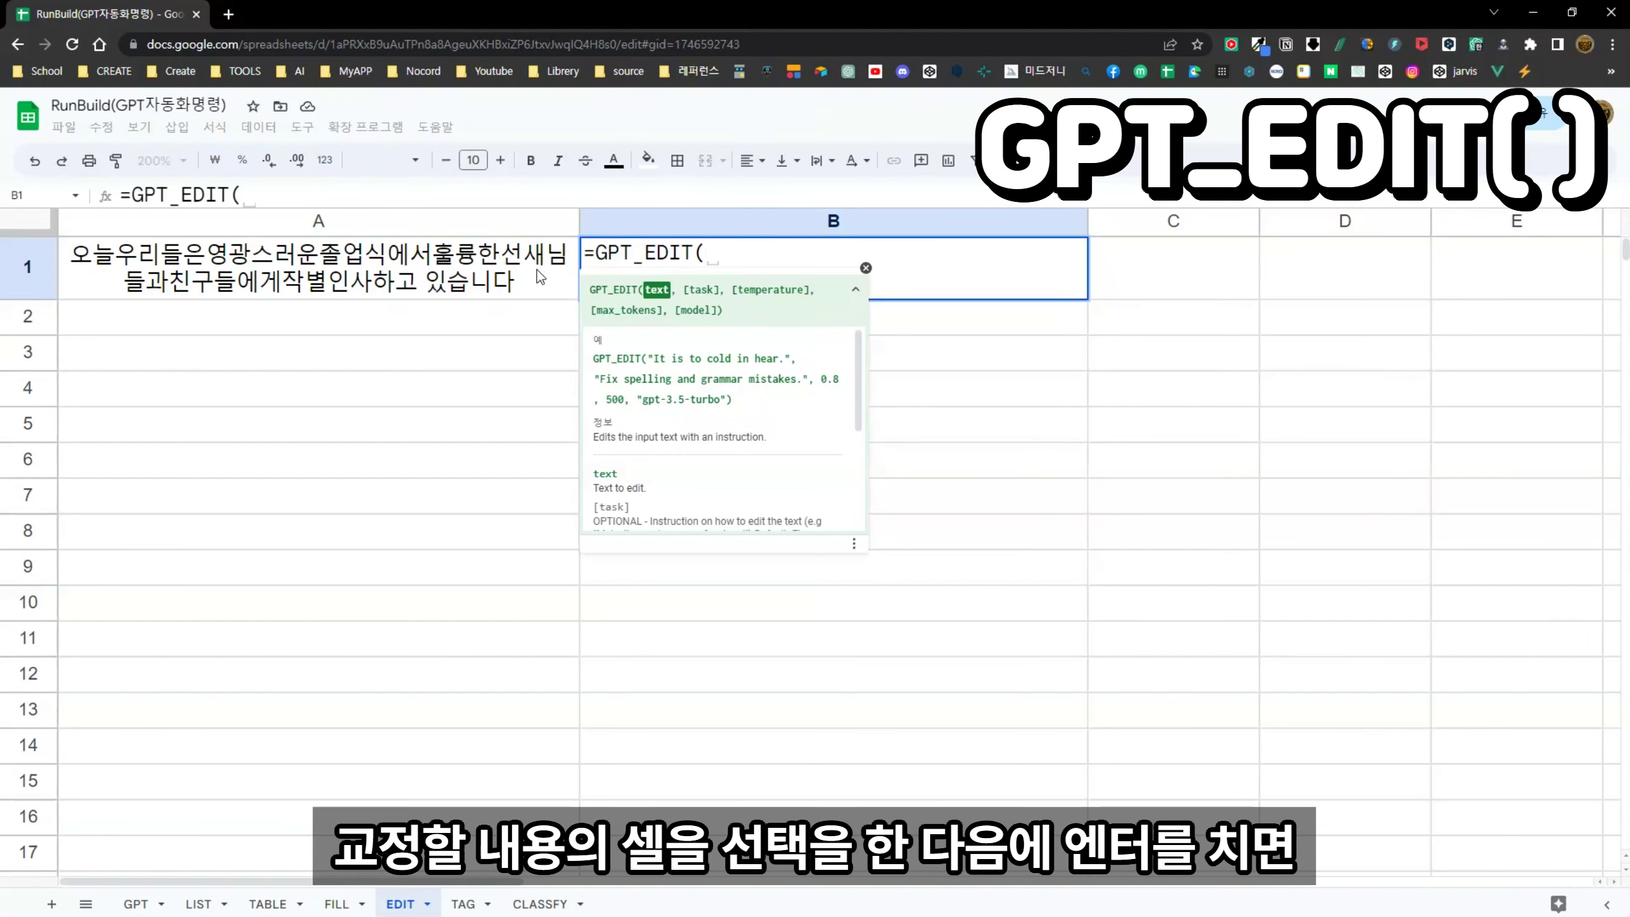
left_click(538, 271)
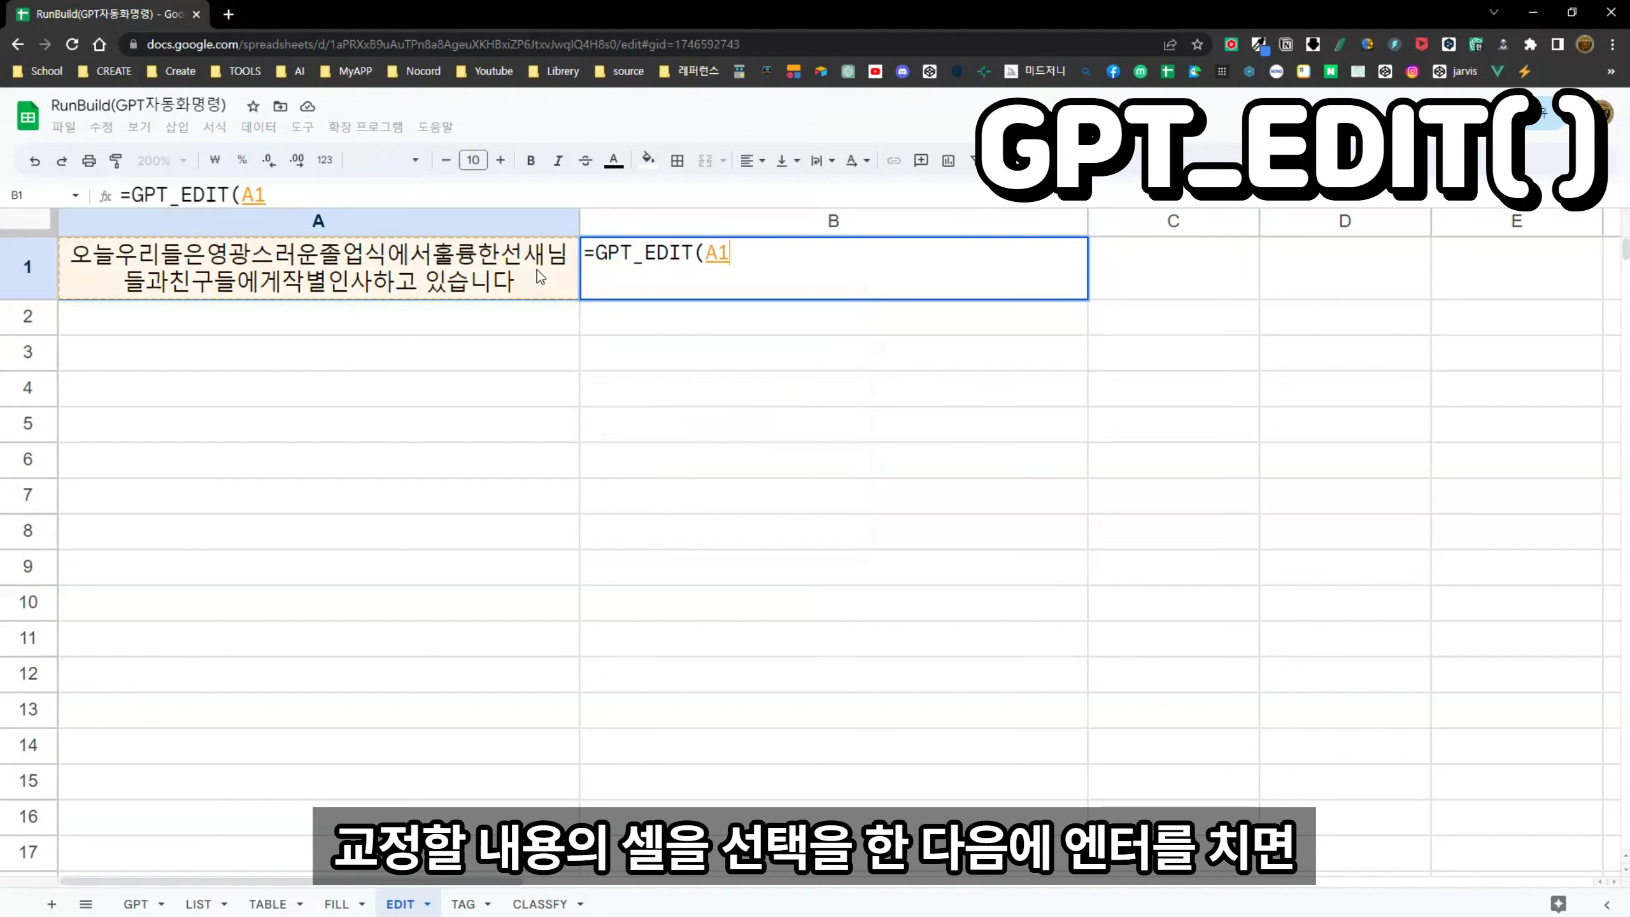
key("Return")
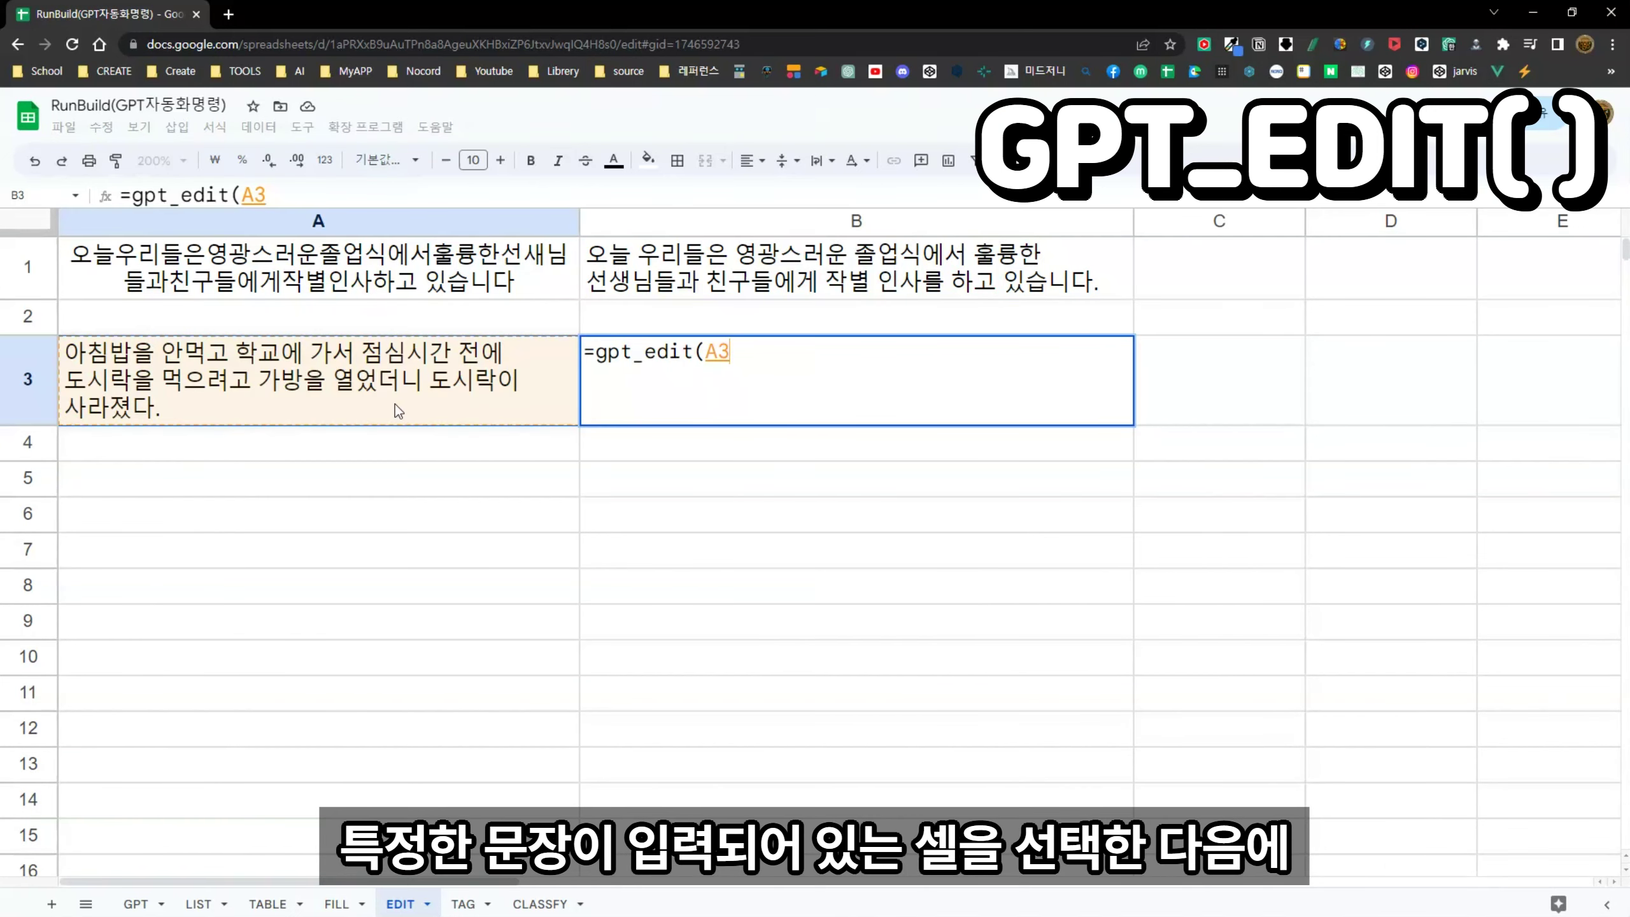
Step: Enter =gpt_edit(A3,"add a next step") in B3 to continue the story, and extend the formula to B4
type(",")
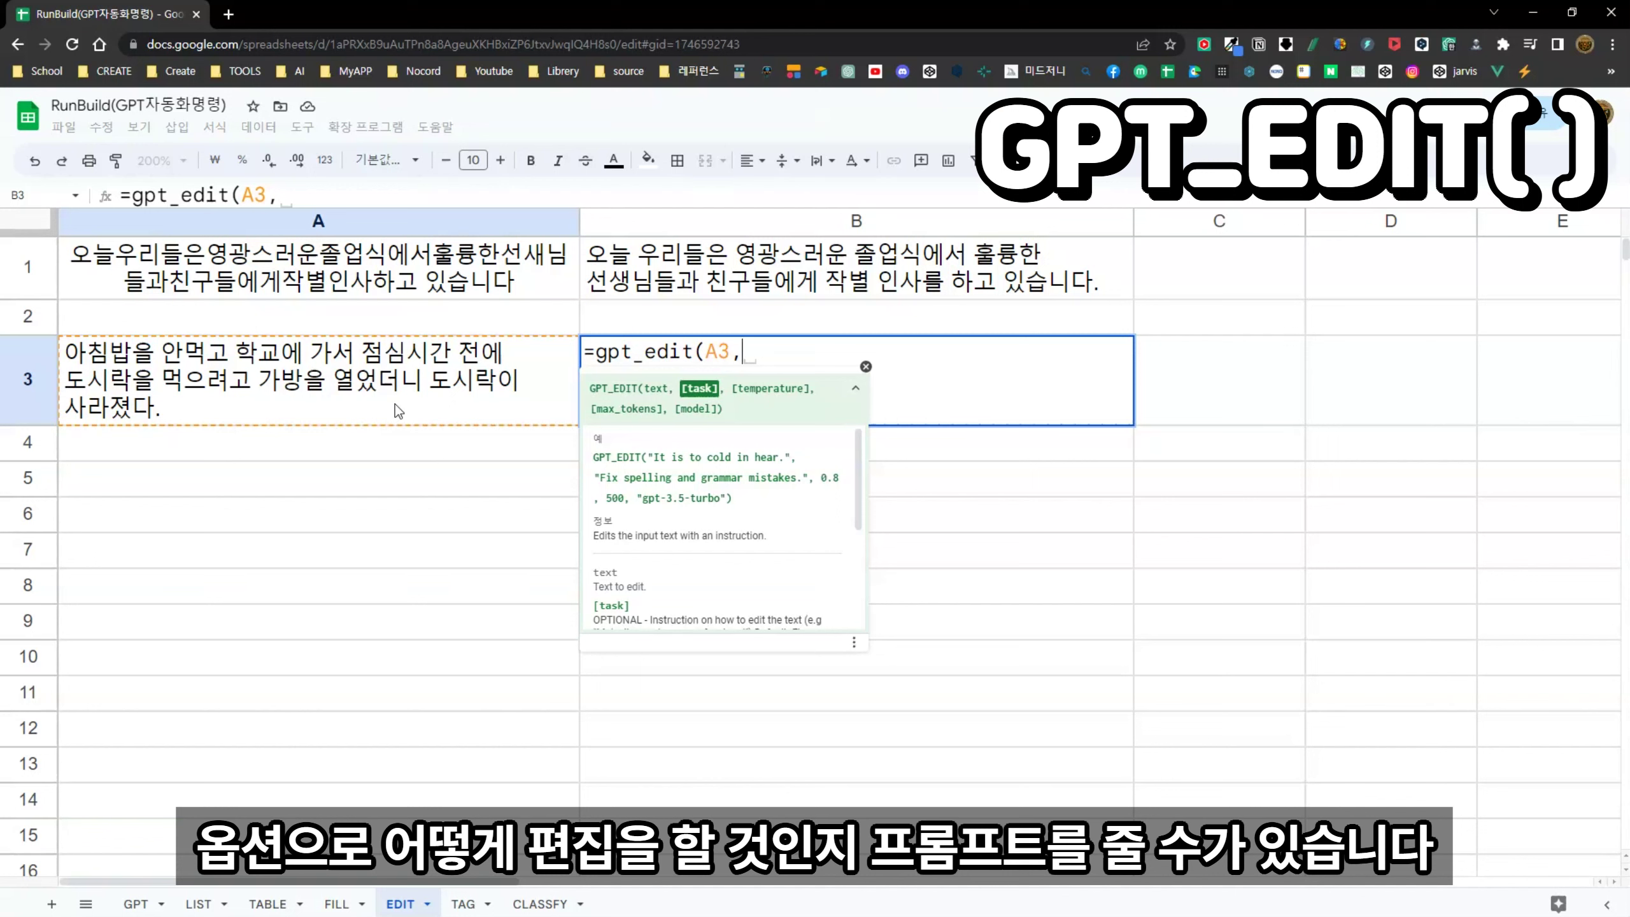
type("\"add a next step\"")
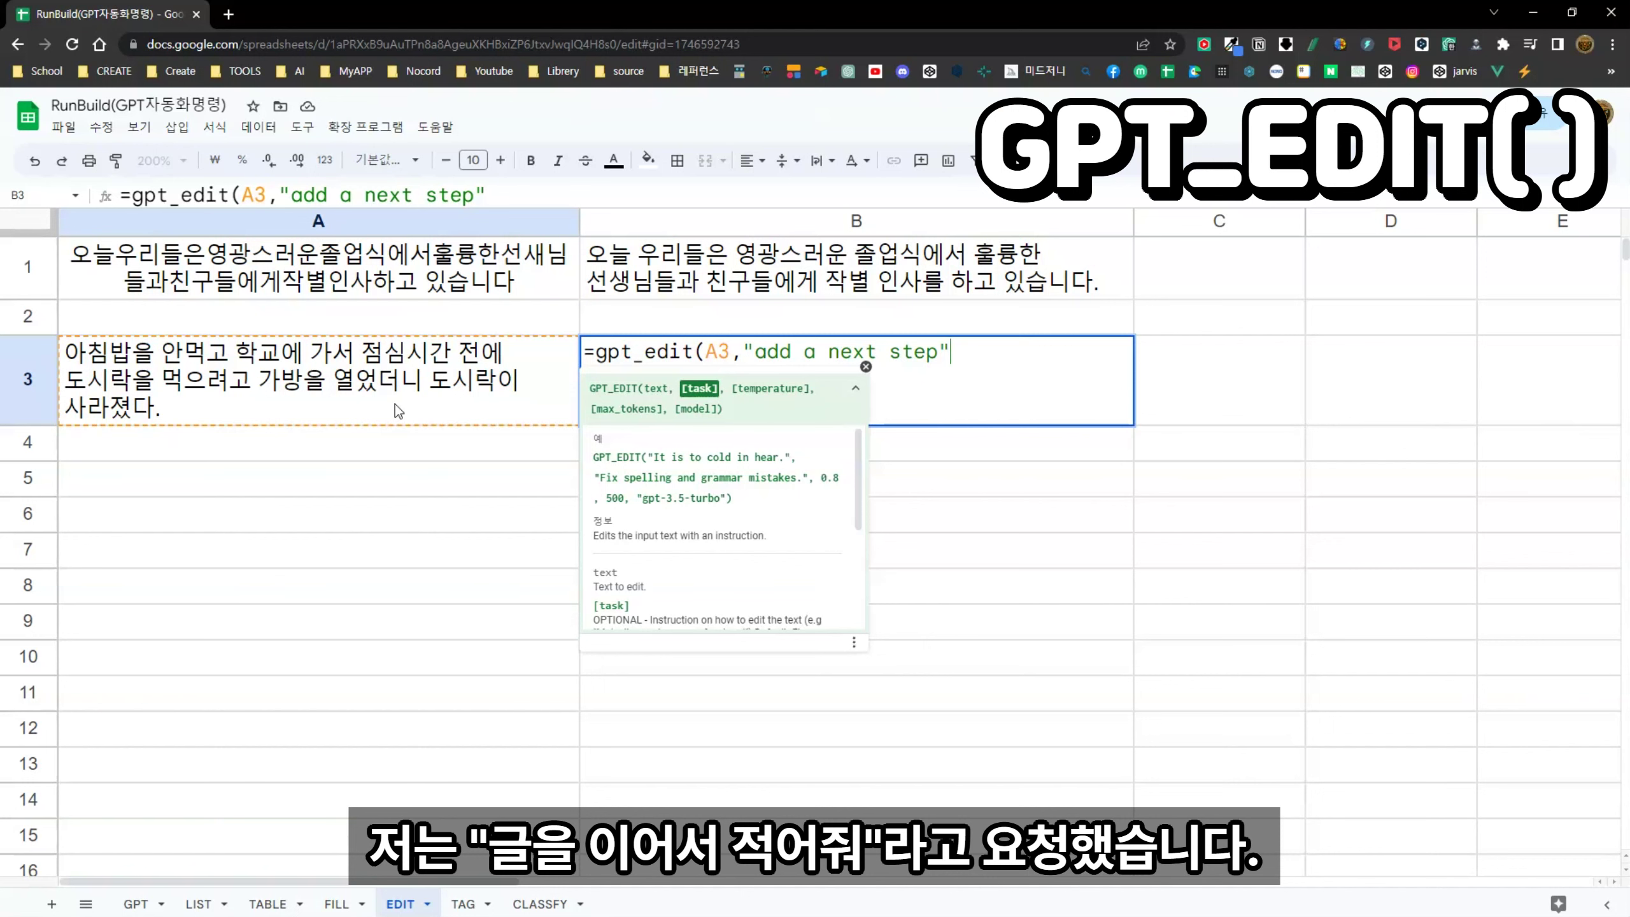
type(")")
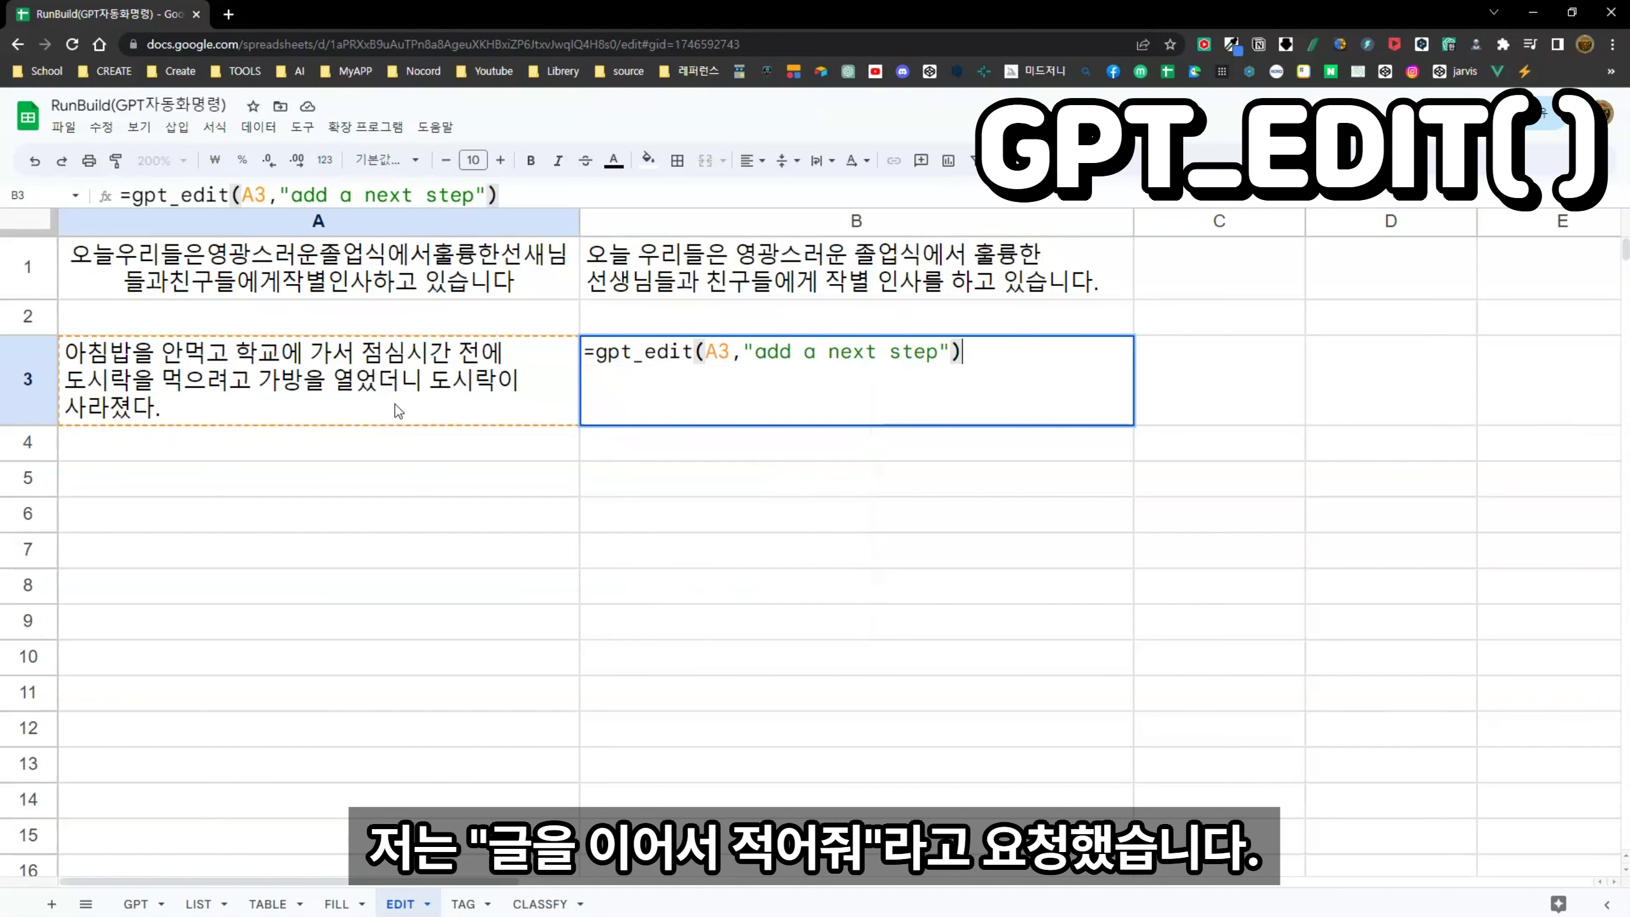
key("Return")
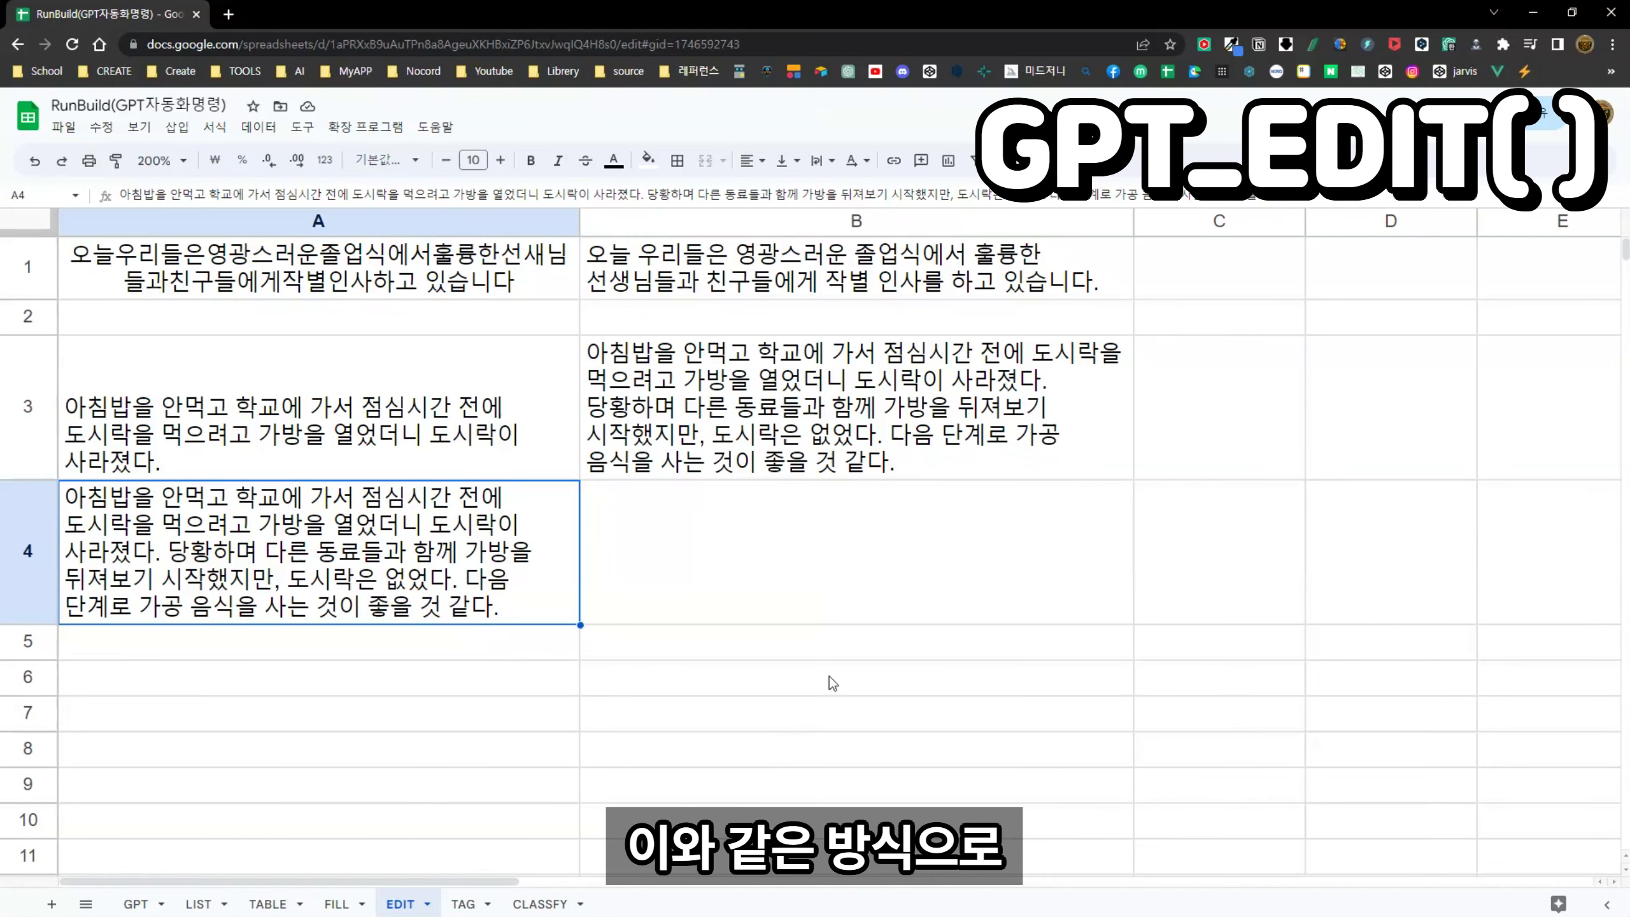
key("Up")
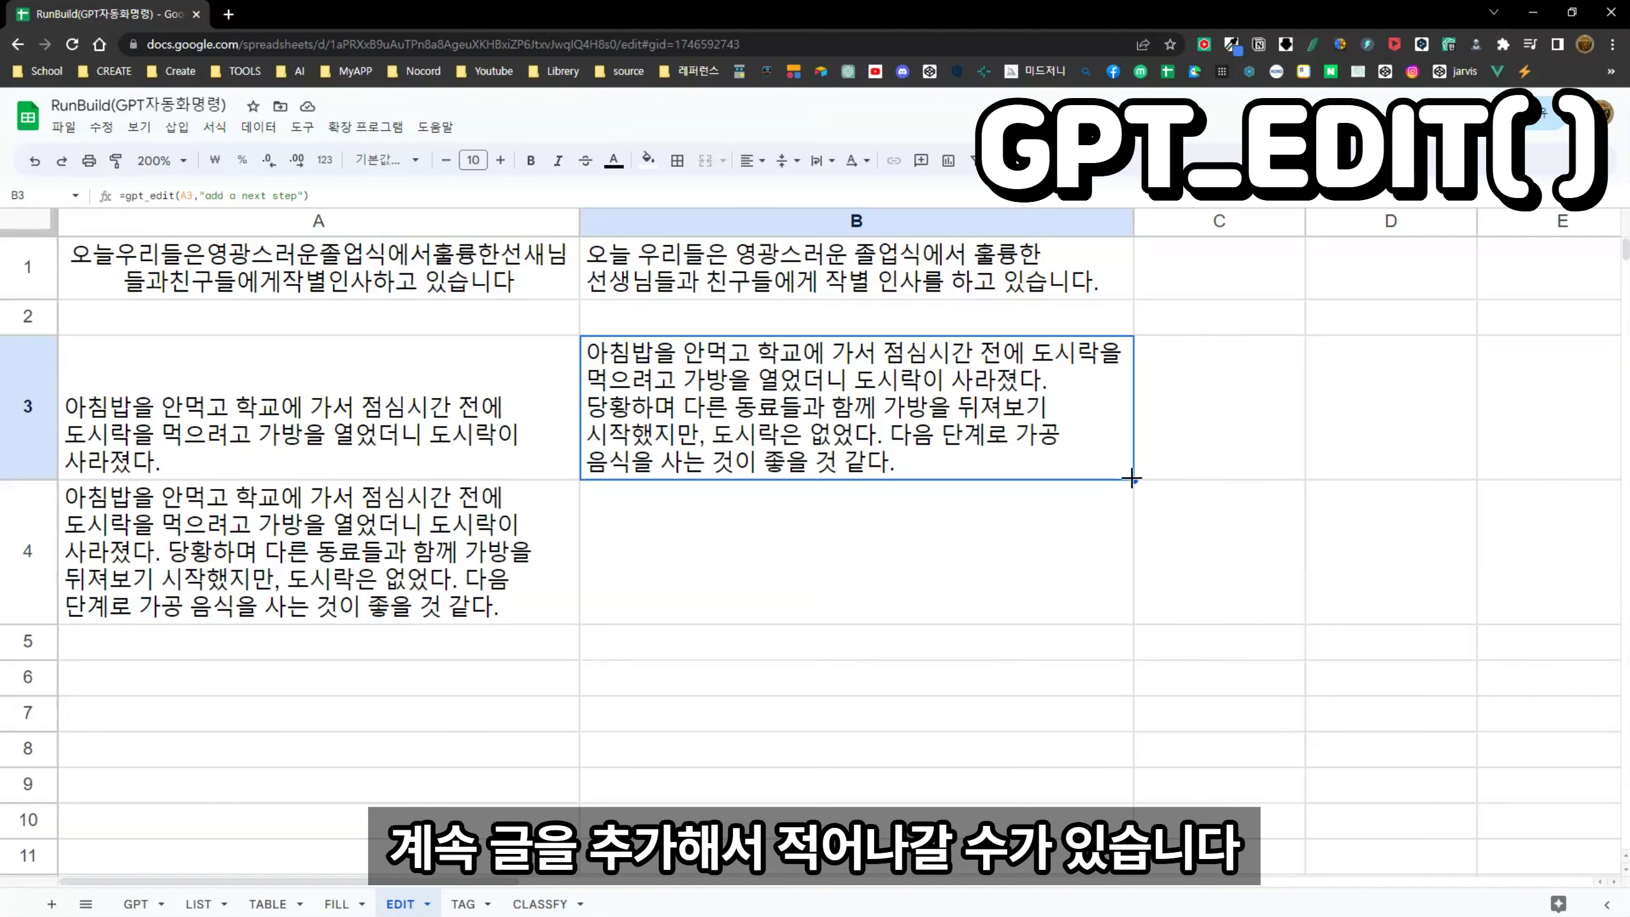
left_click_drag(1134, 481, 1089, 581)
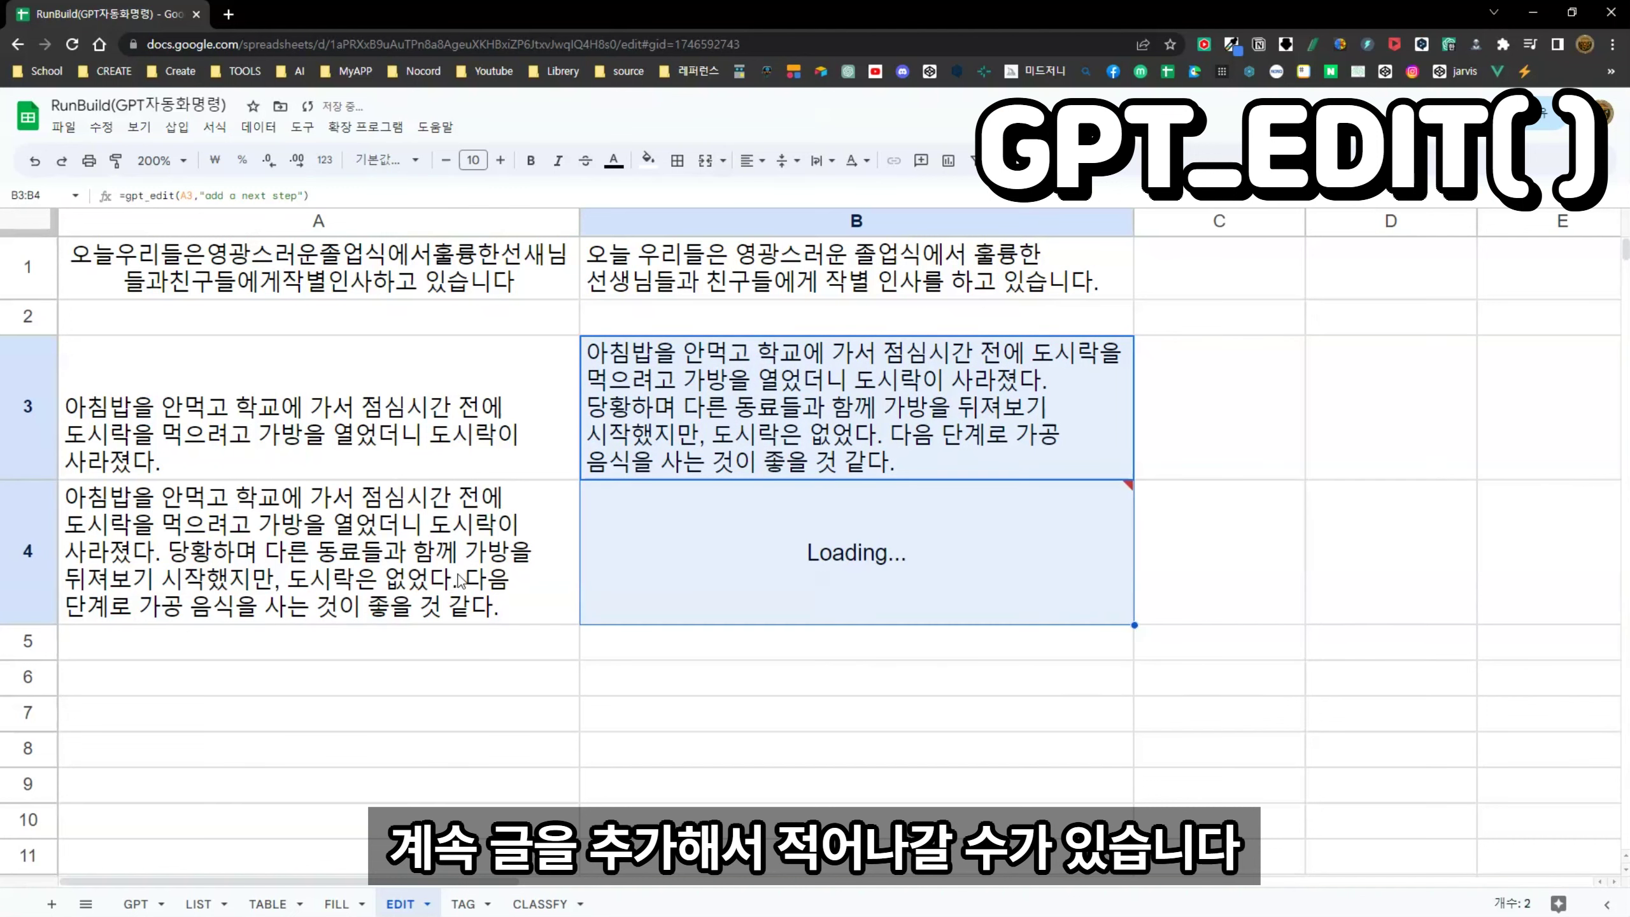
Step: Paste the text of B4 as values only into A5 and extend the GPT_EDIT formula from B4 to B5
left_click(770, 607)
key("ctrl+c")
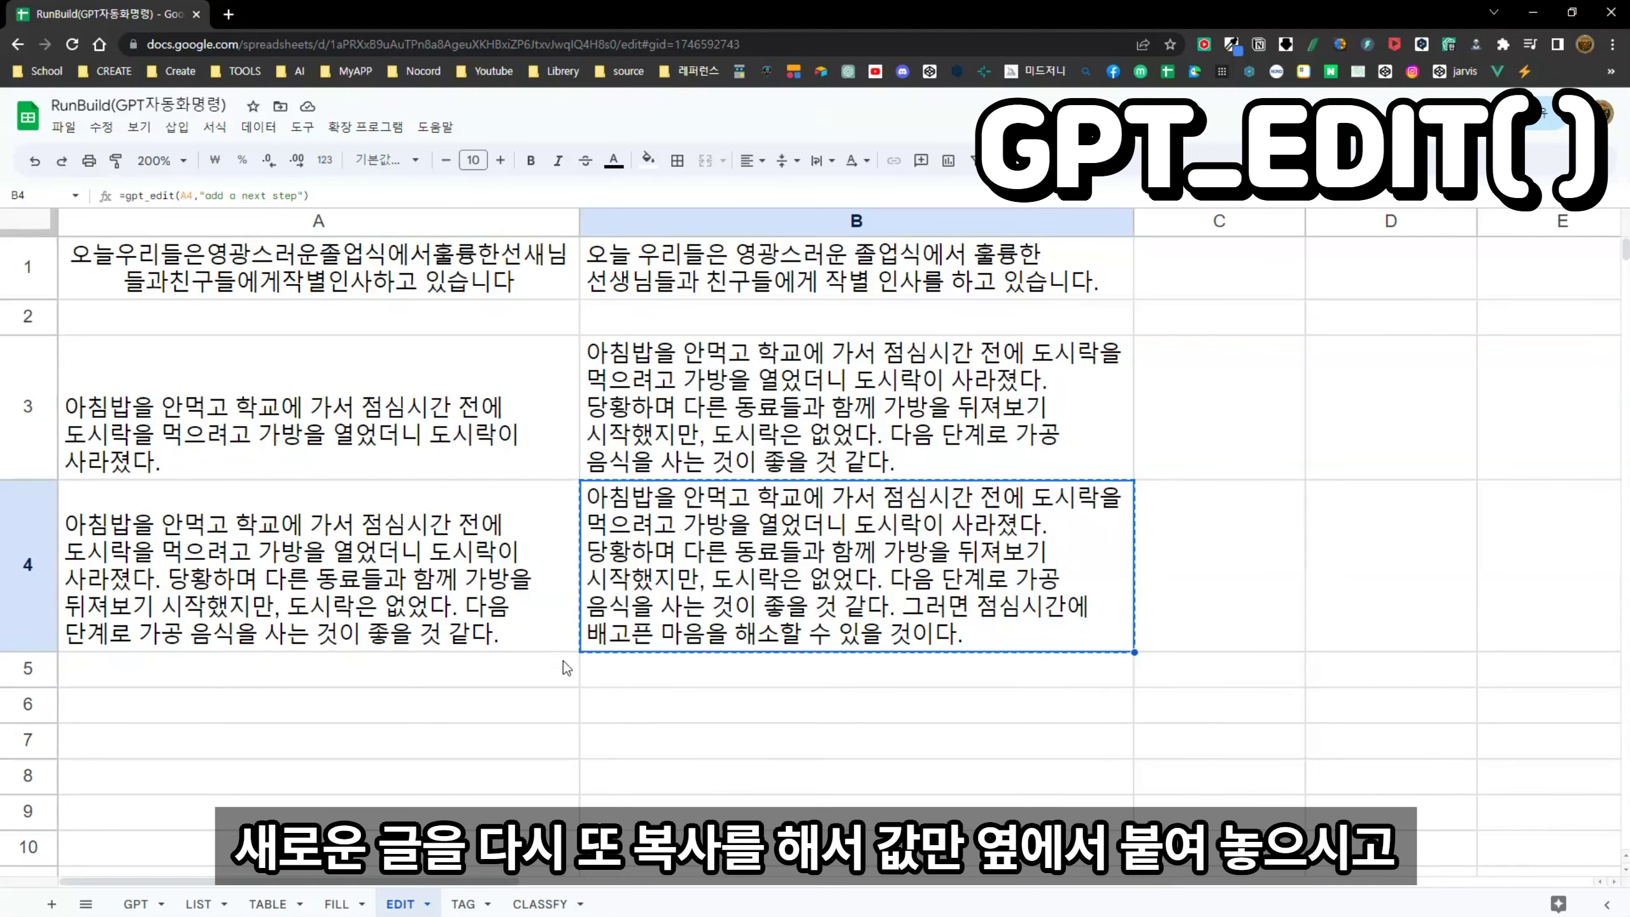
left_click(498, 687)
key("ctrl+shift+v")
left_click(1117, 636)
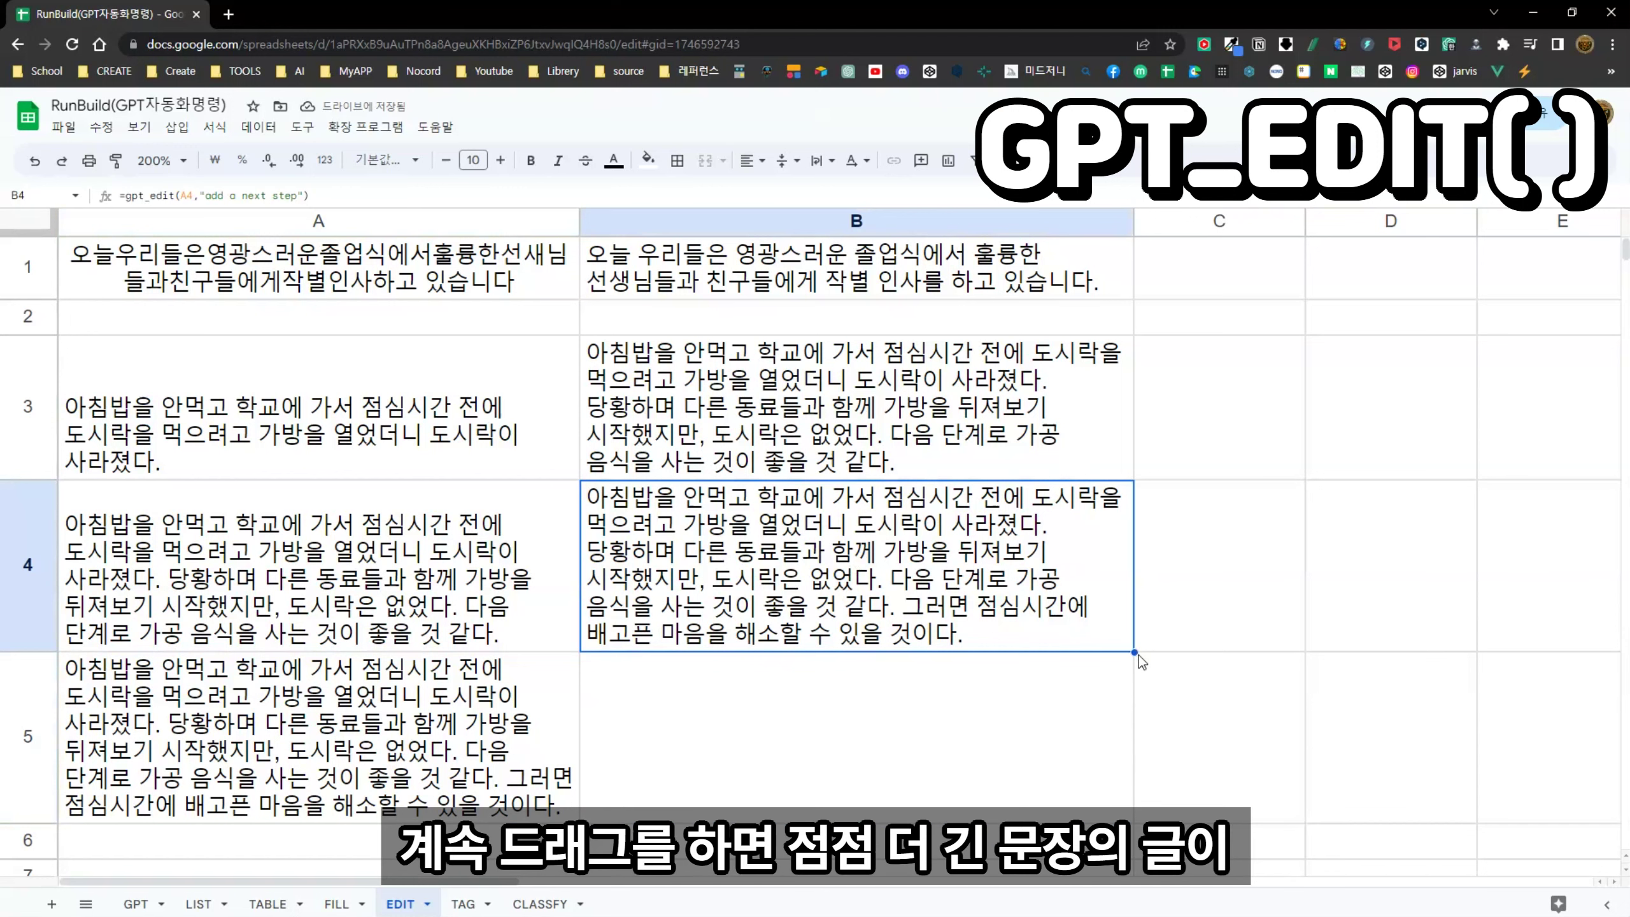
left_click_drag(1133, 653, 1120, 796)
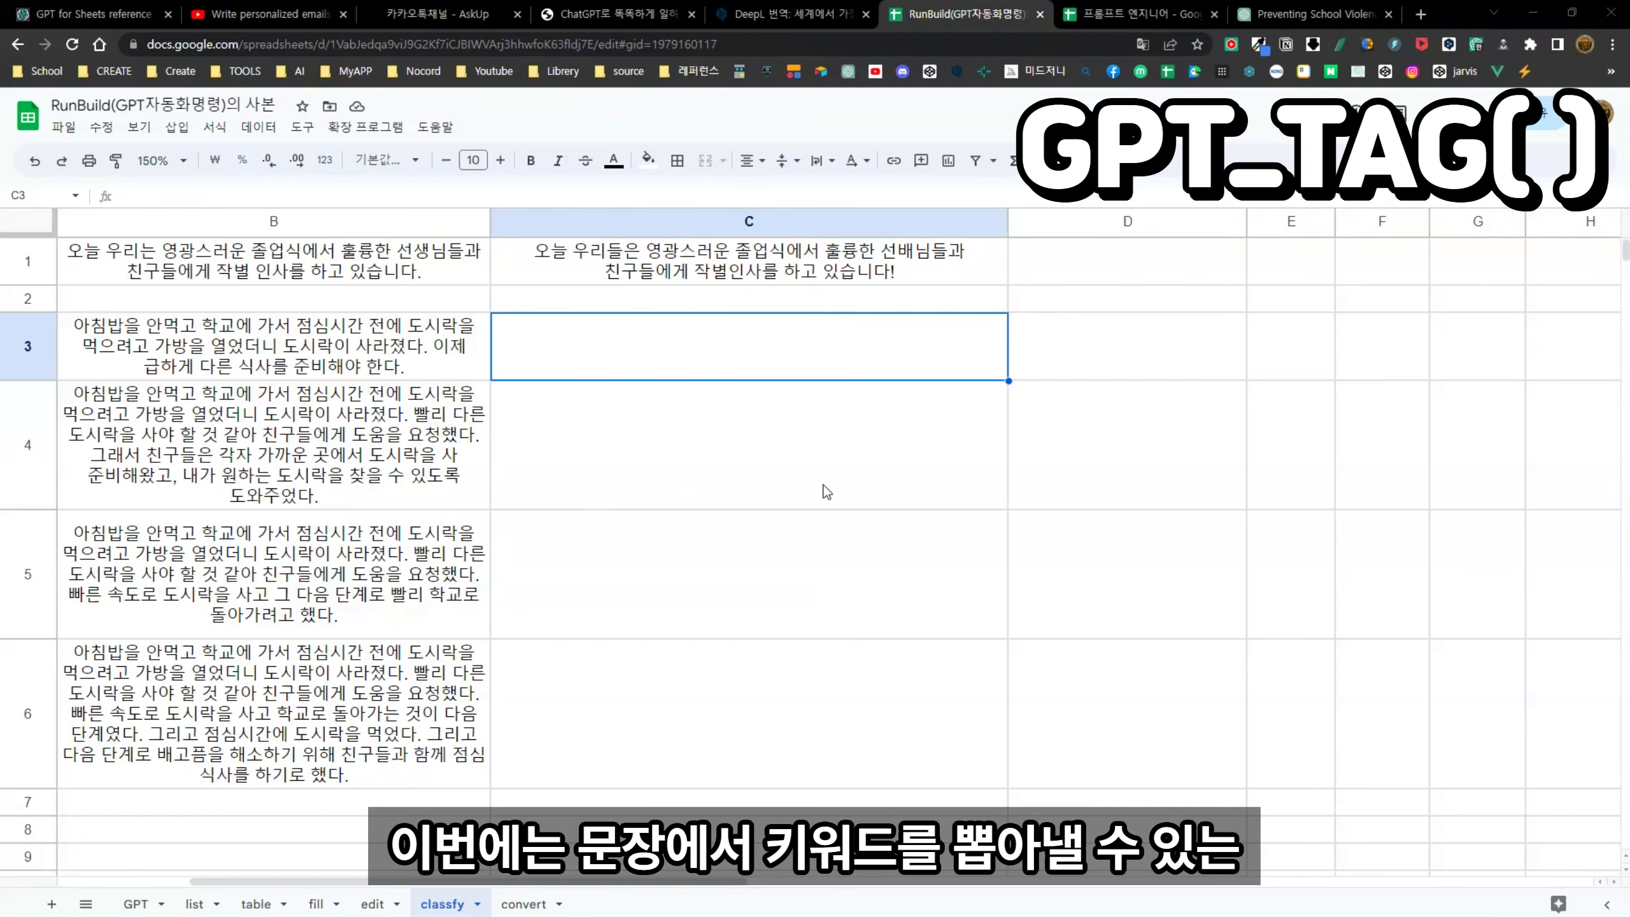
Step: Enter =GPT_TAG(B3) in C3 of the classfy sheet to extract keywords from the story, and fill it down to C5
type("=")
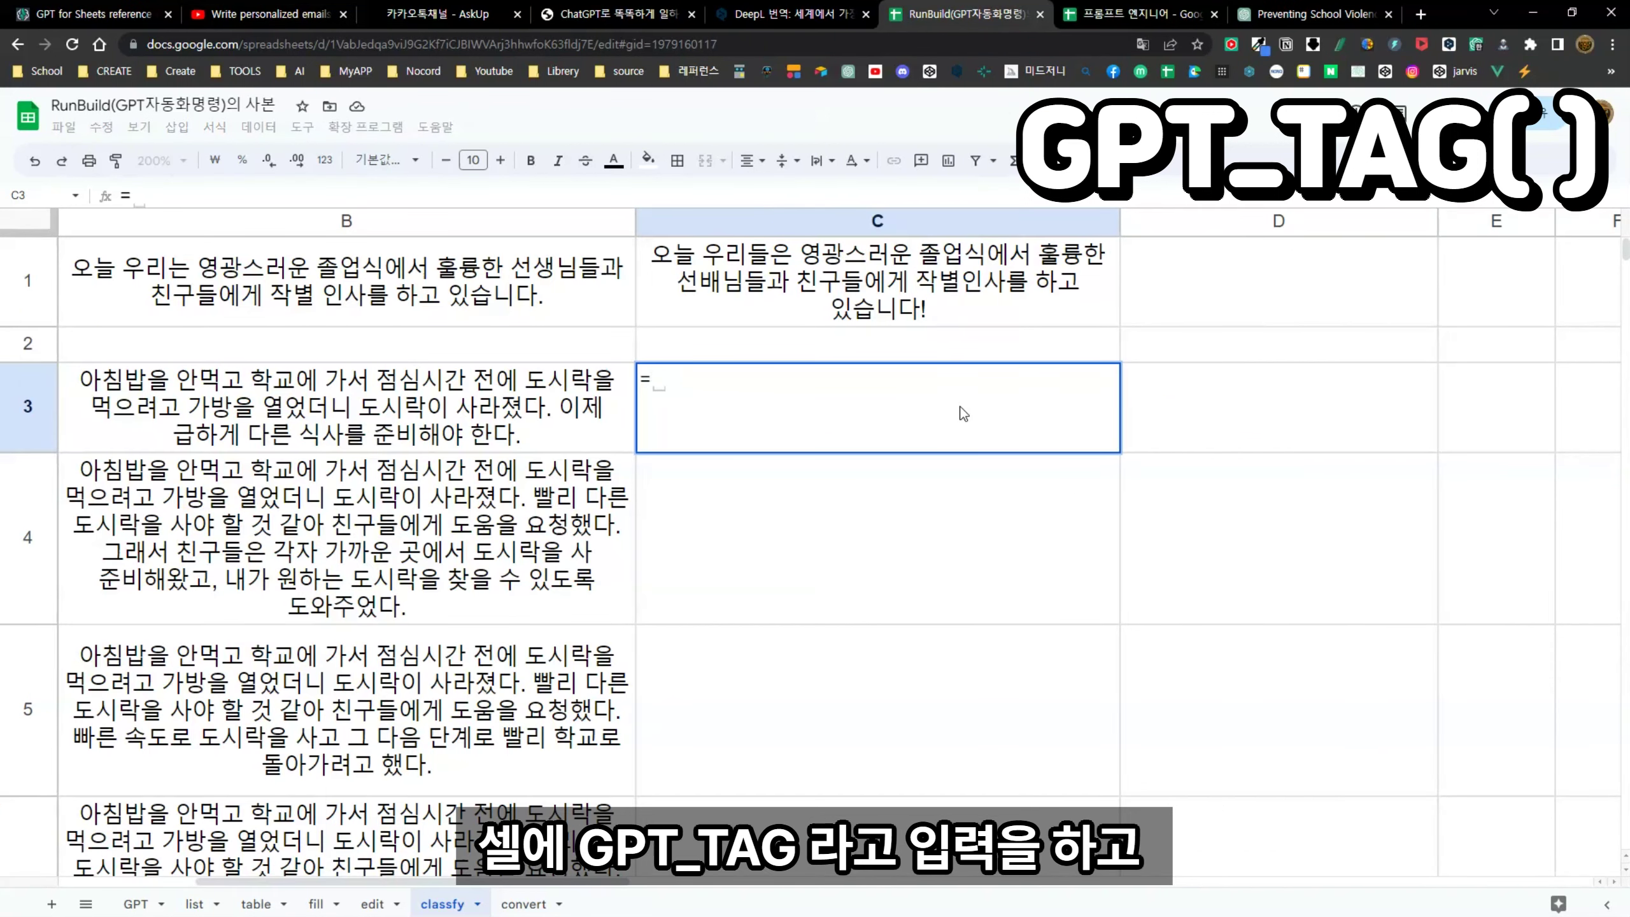
type("gpt_tag")
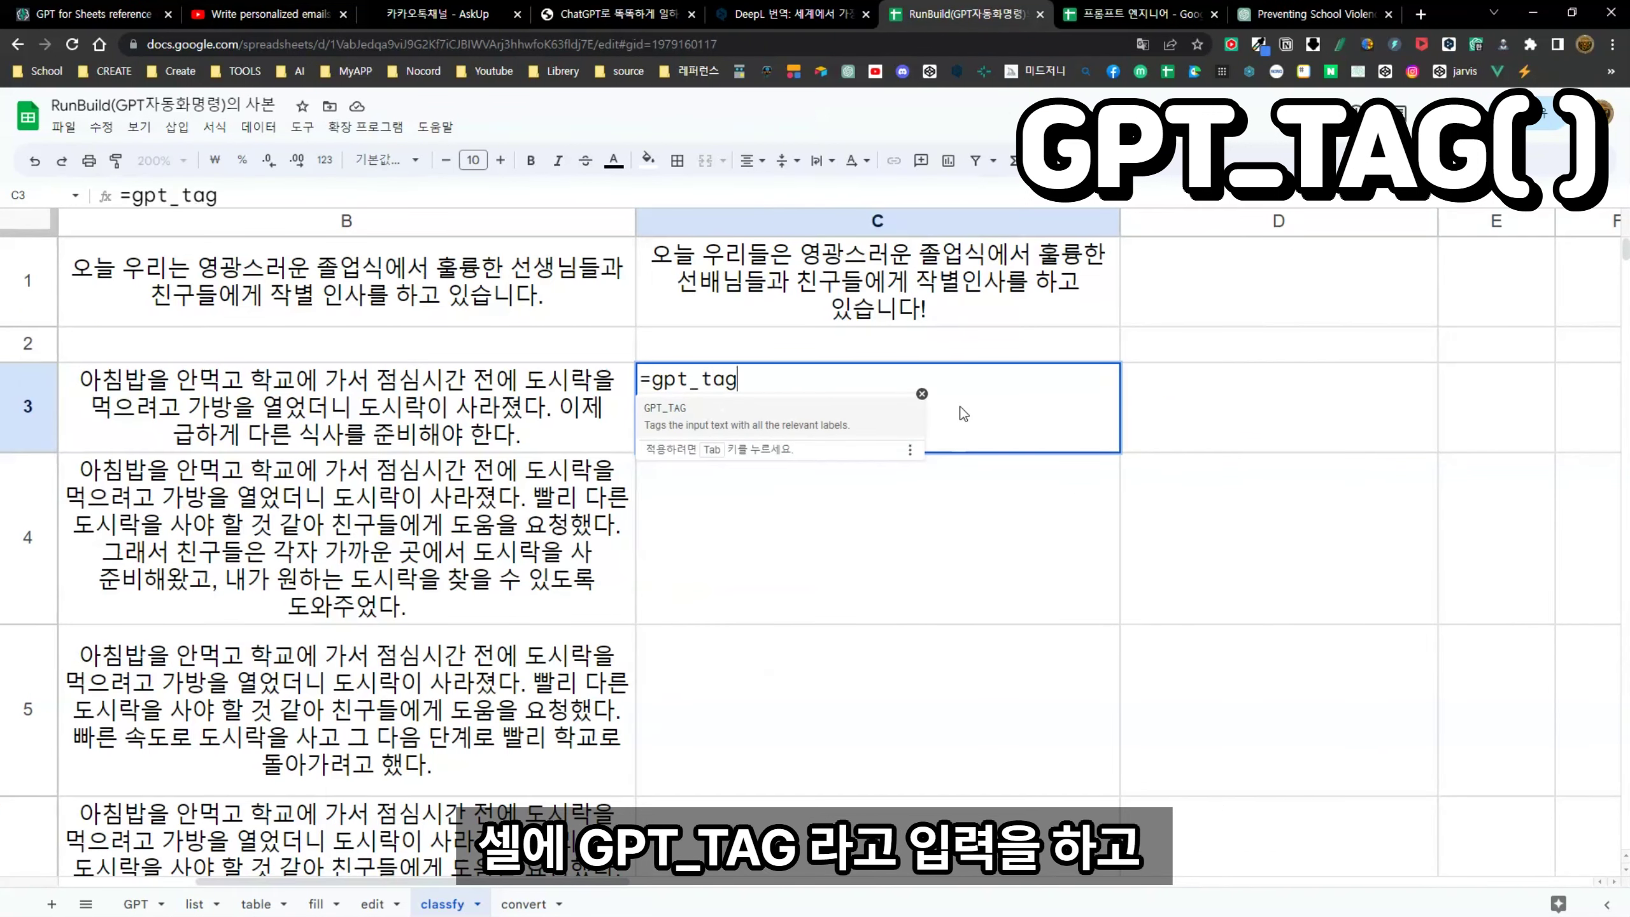
key("Tab")
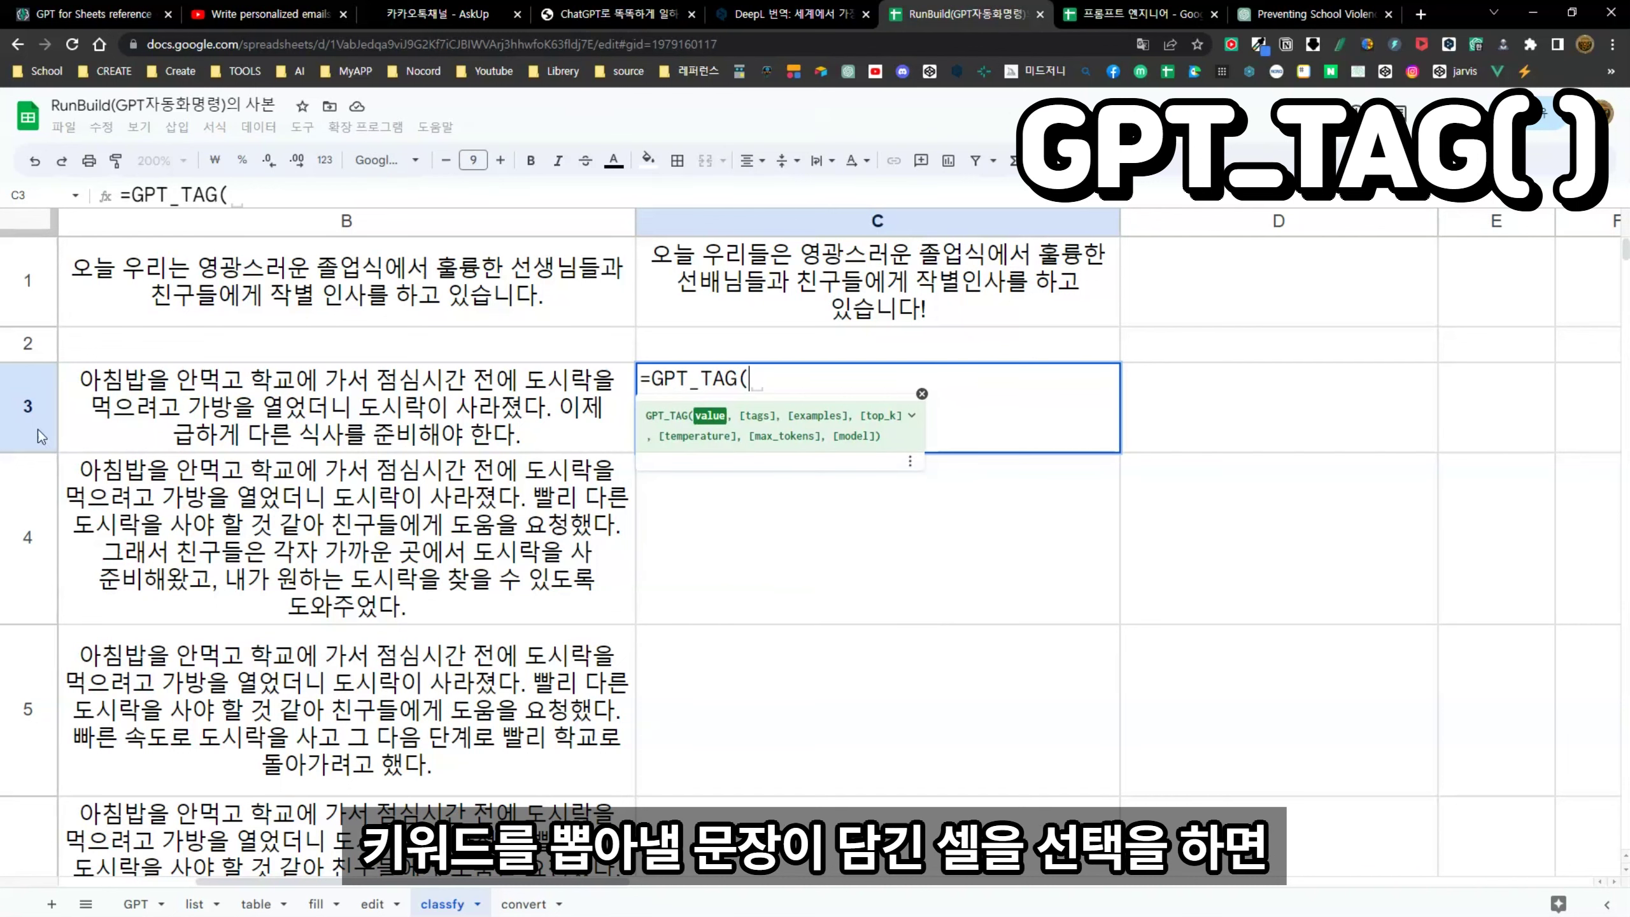
left_click(410, 412)
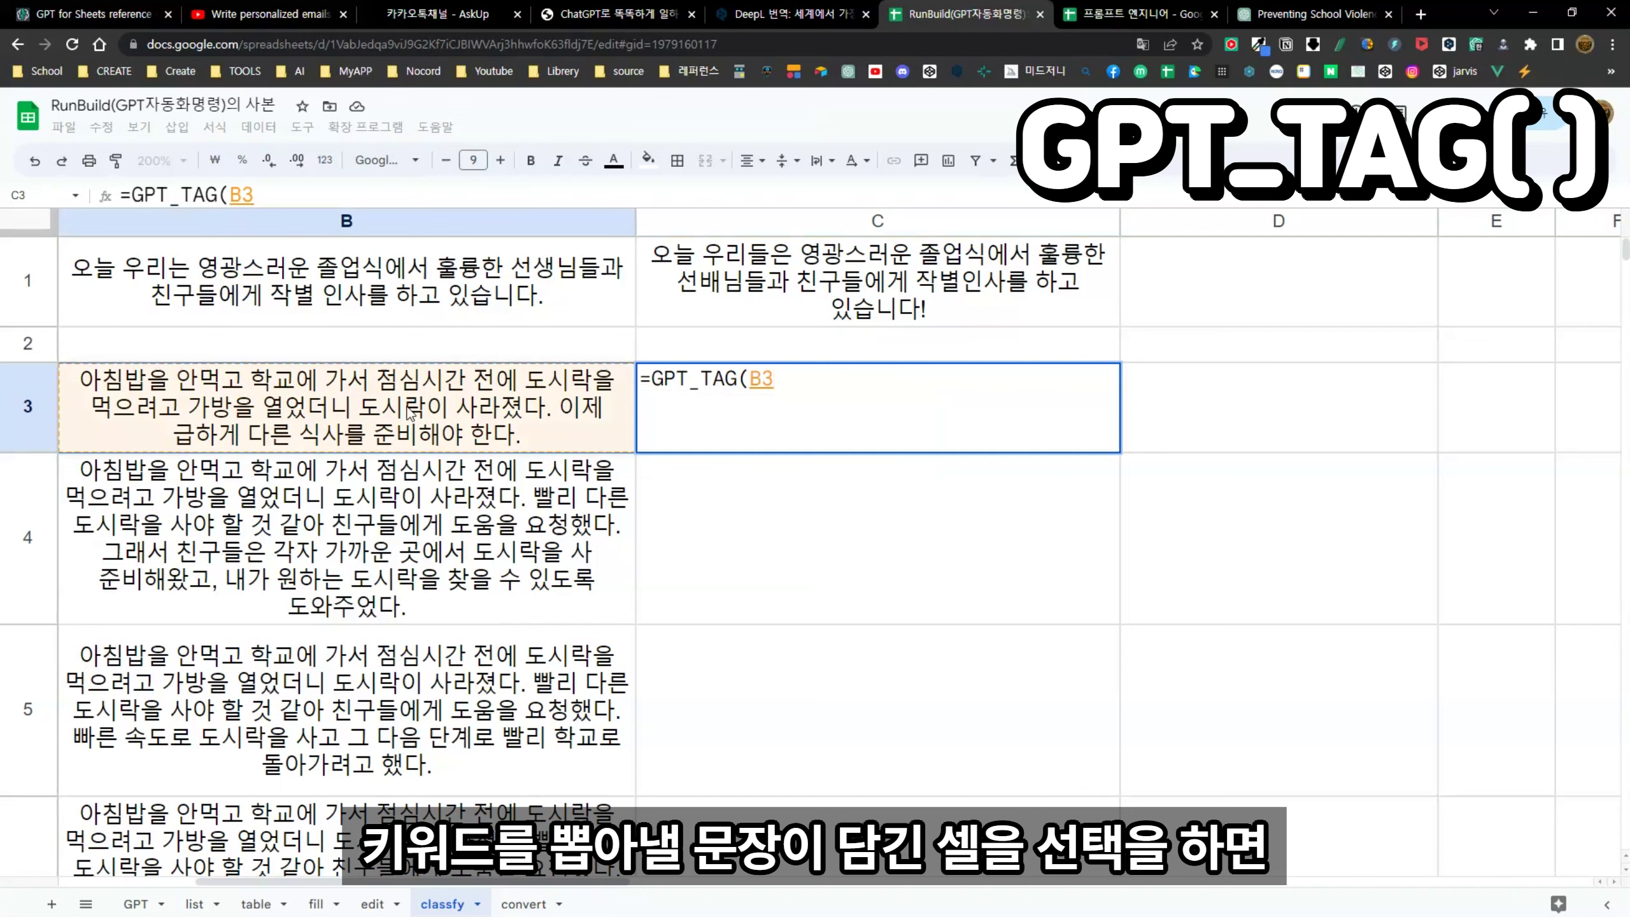
key("Return")
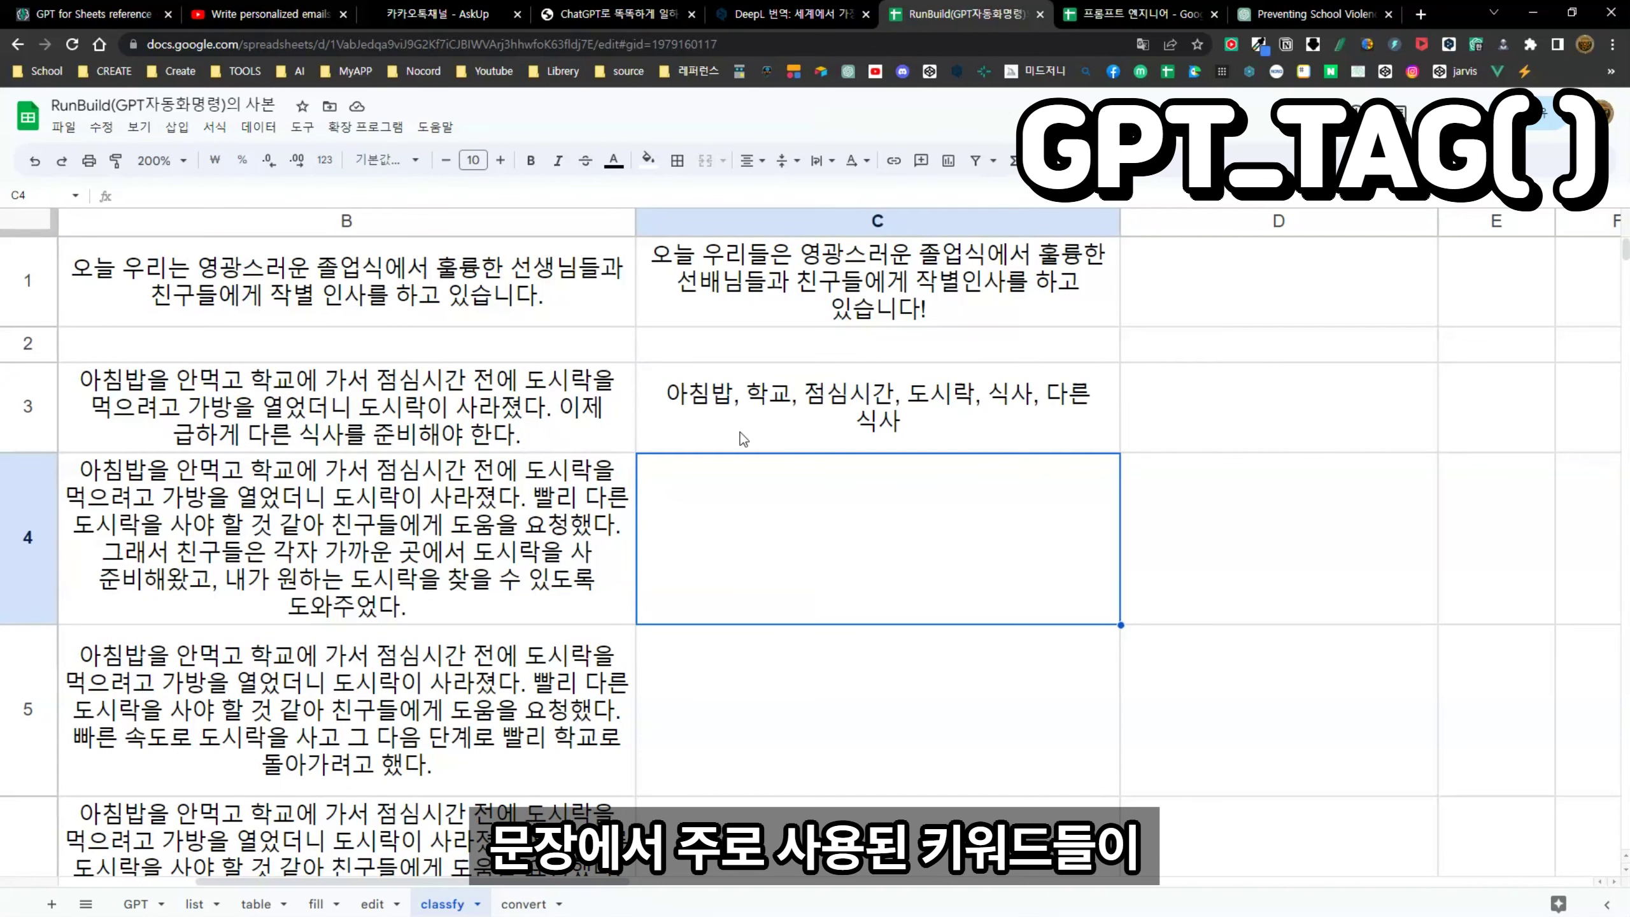
left_click(767, 433)
left_click_drag(1122, 451, 1122, 793)
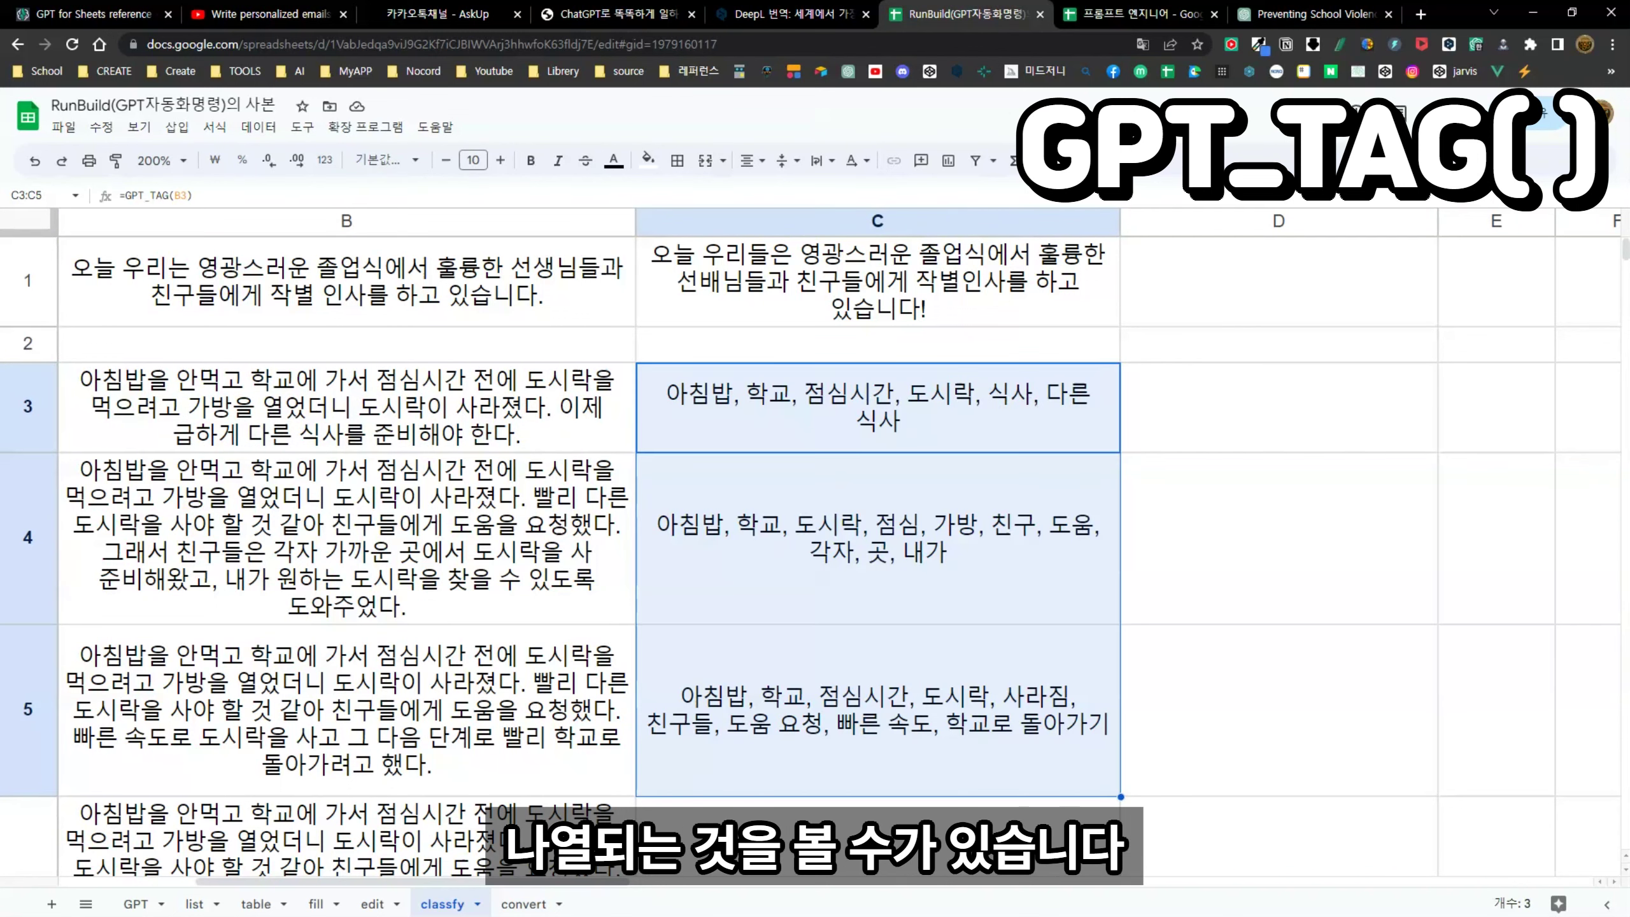
Step: Enter the categories 우울, 기쁨, 슬픔 in D2 above the classification cells
left_click(1229, 426)
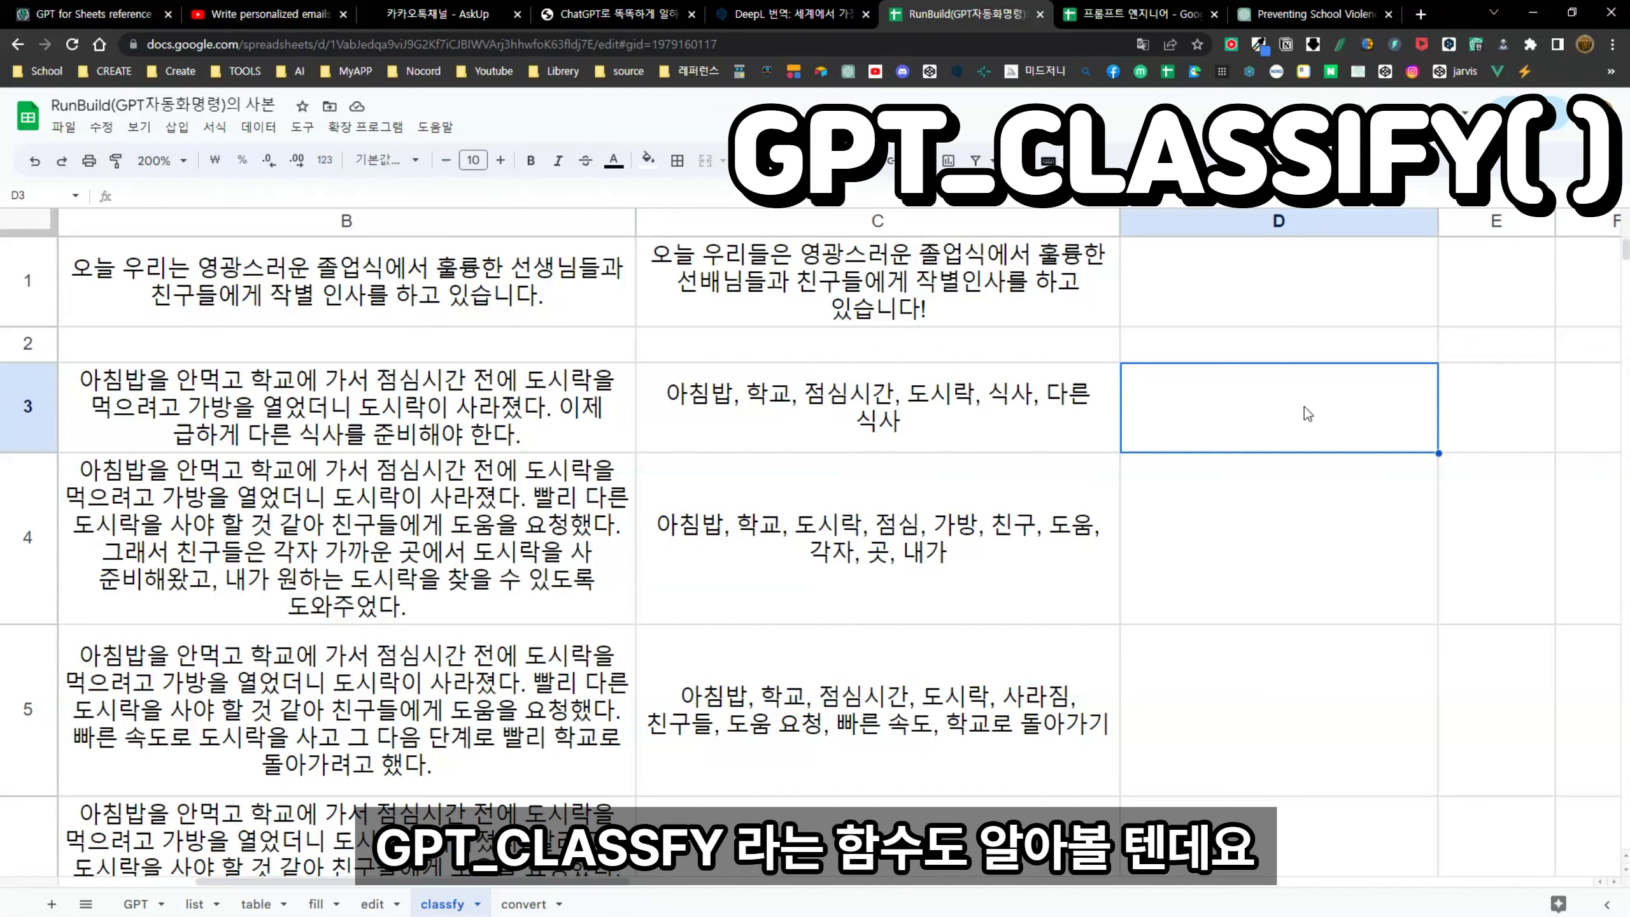
left_click(1297, 356)
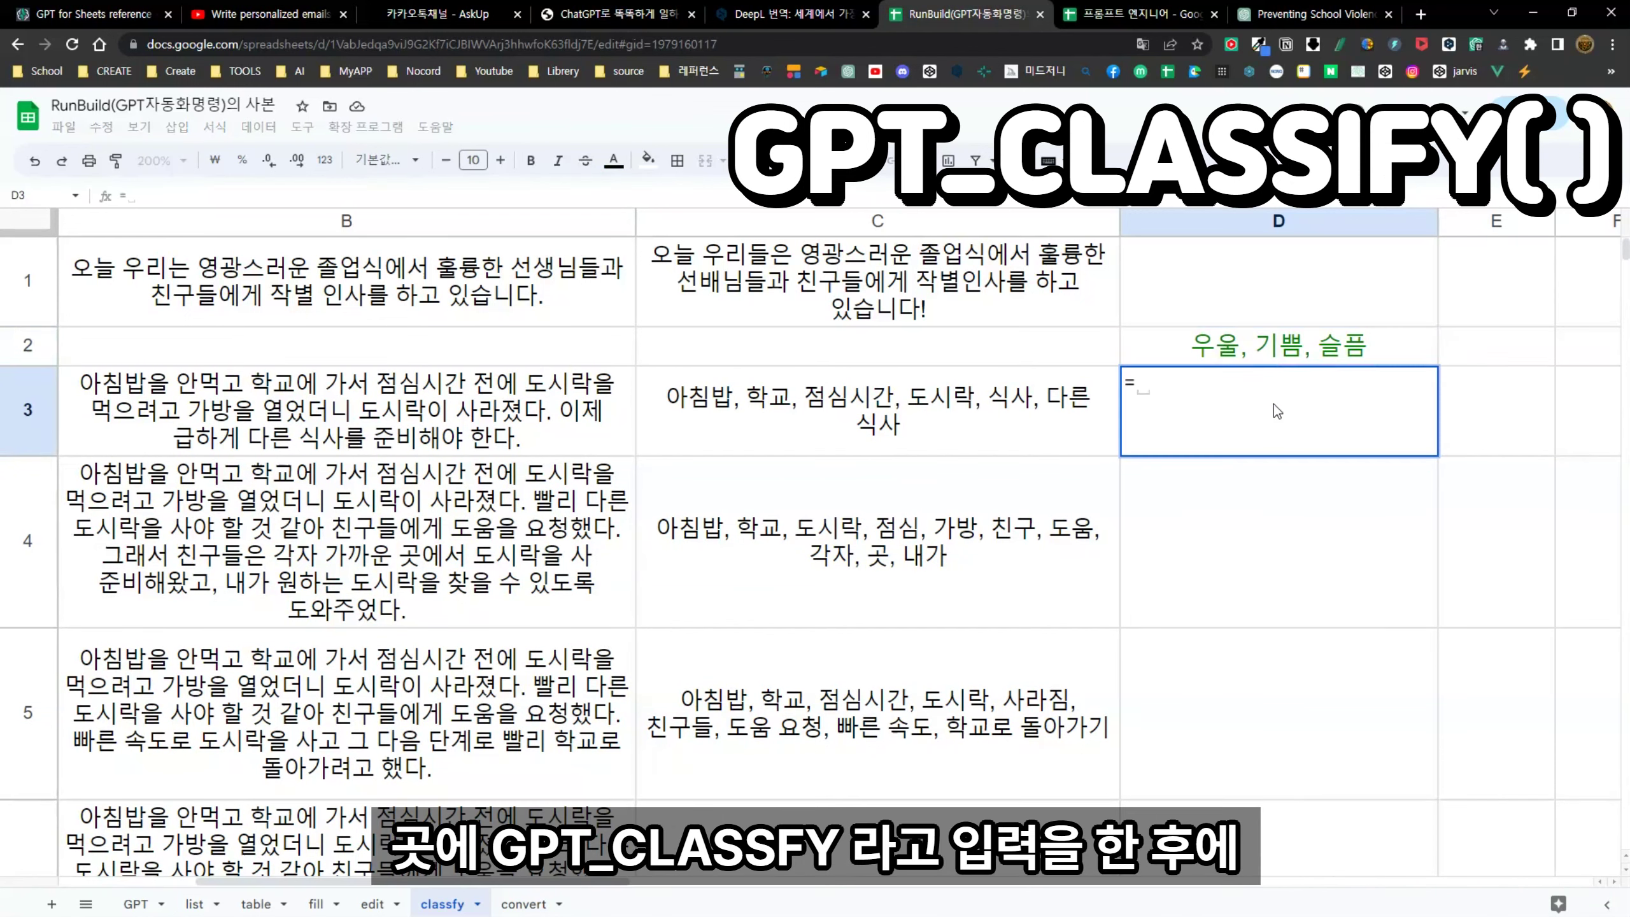
Step: Enter =GPT_CLASSIFY(B3,$D$2) in D3 to classify the story by the listed emotions, and fill it down to D5
type("gpt_cla")
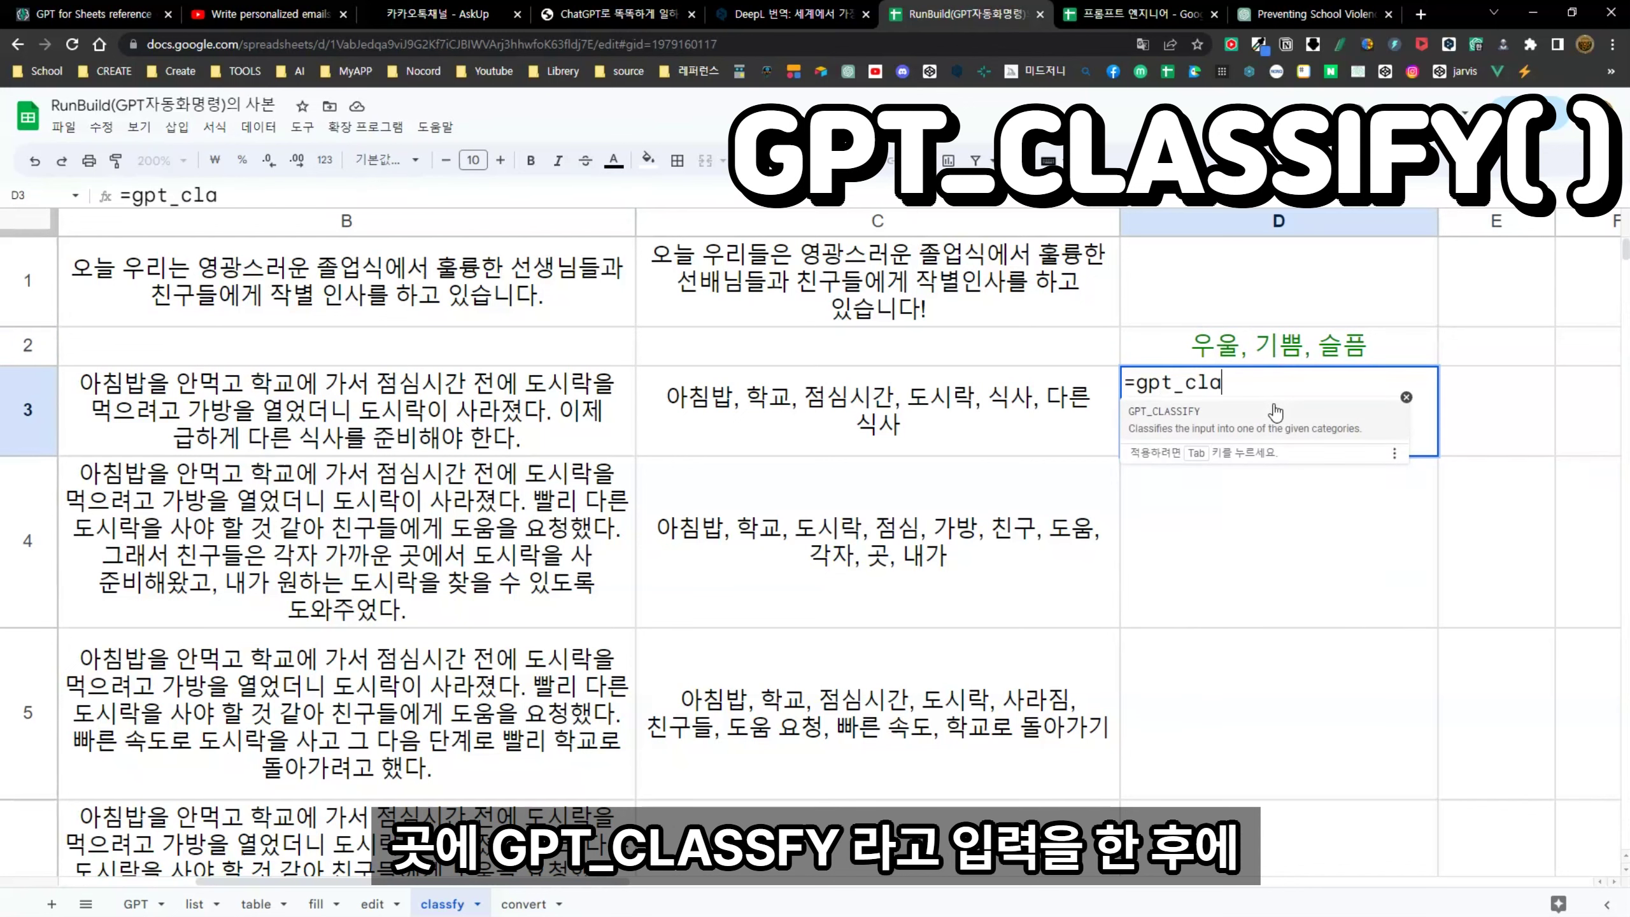
key("Tab")
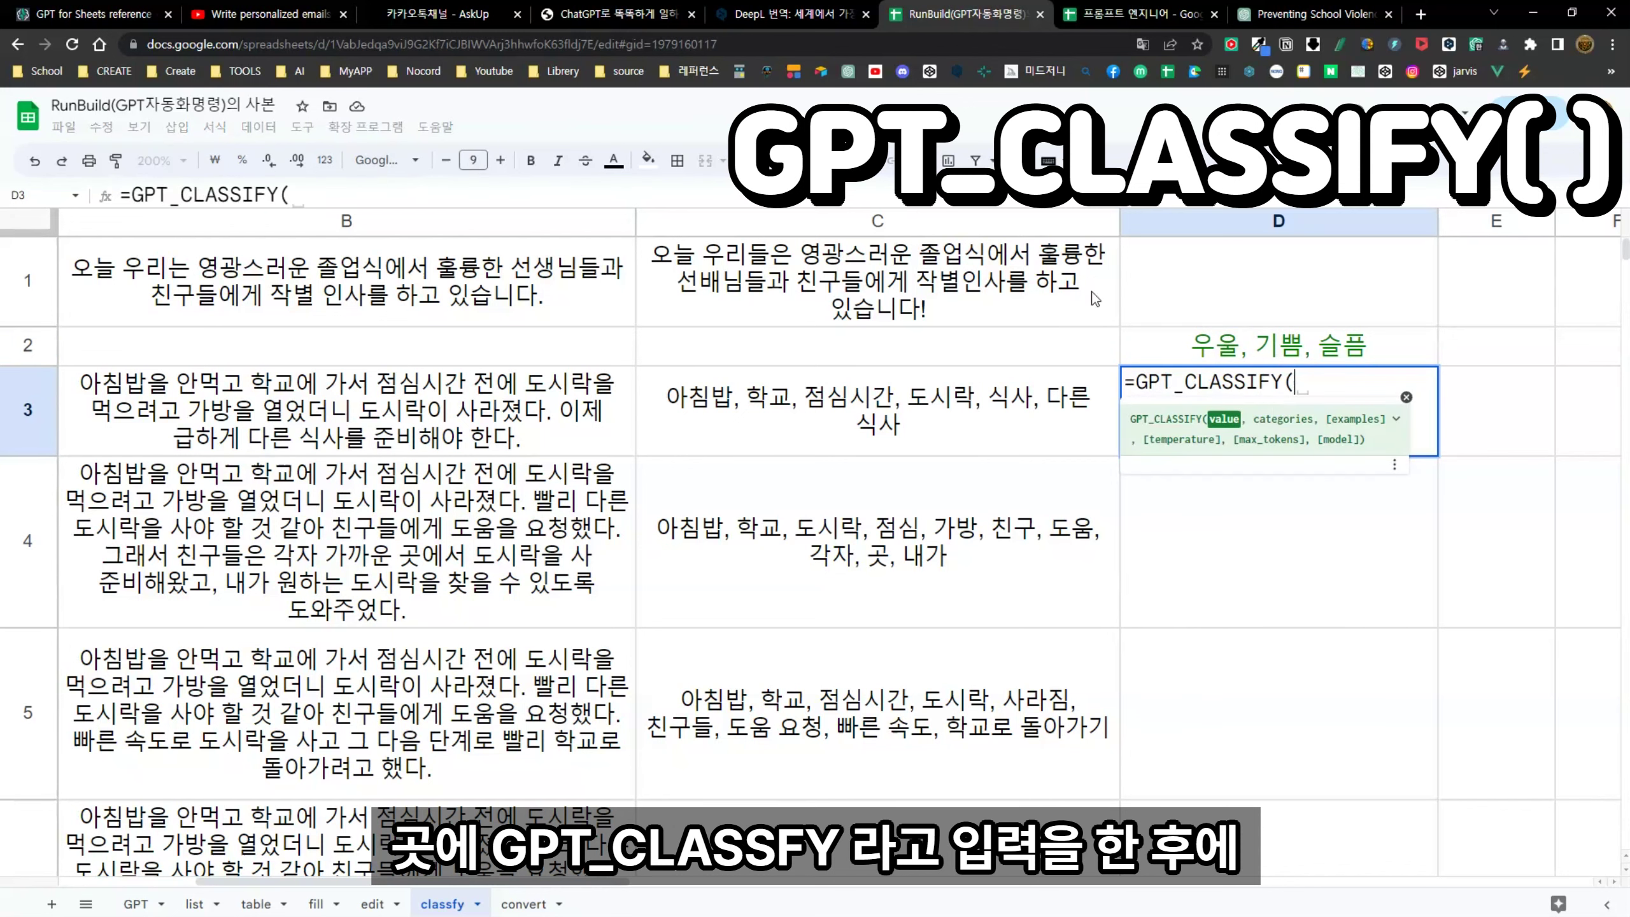
left_click(471, 418)
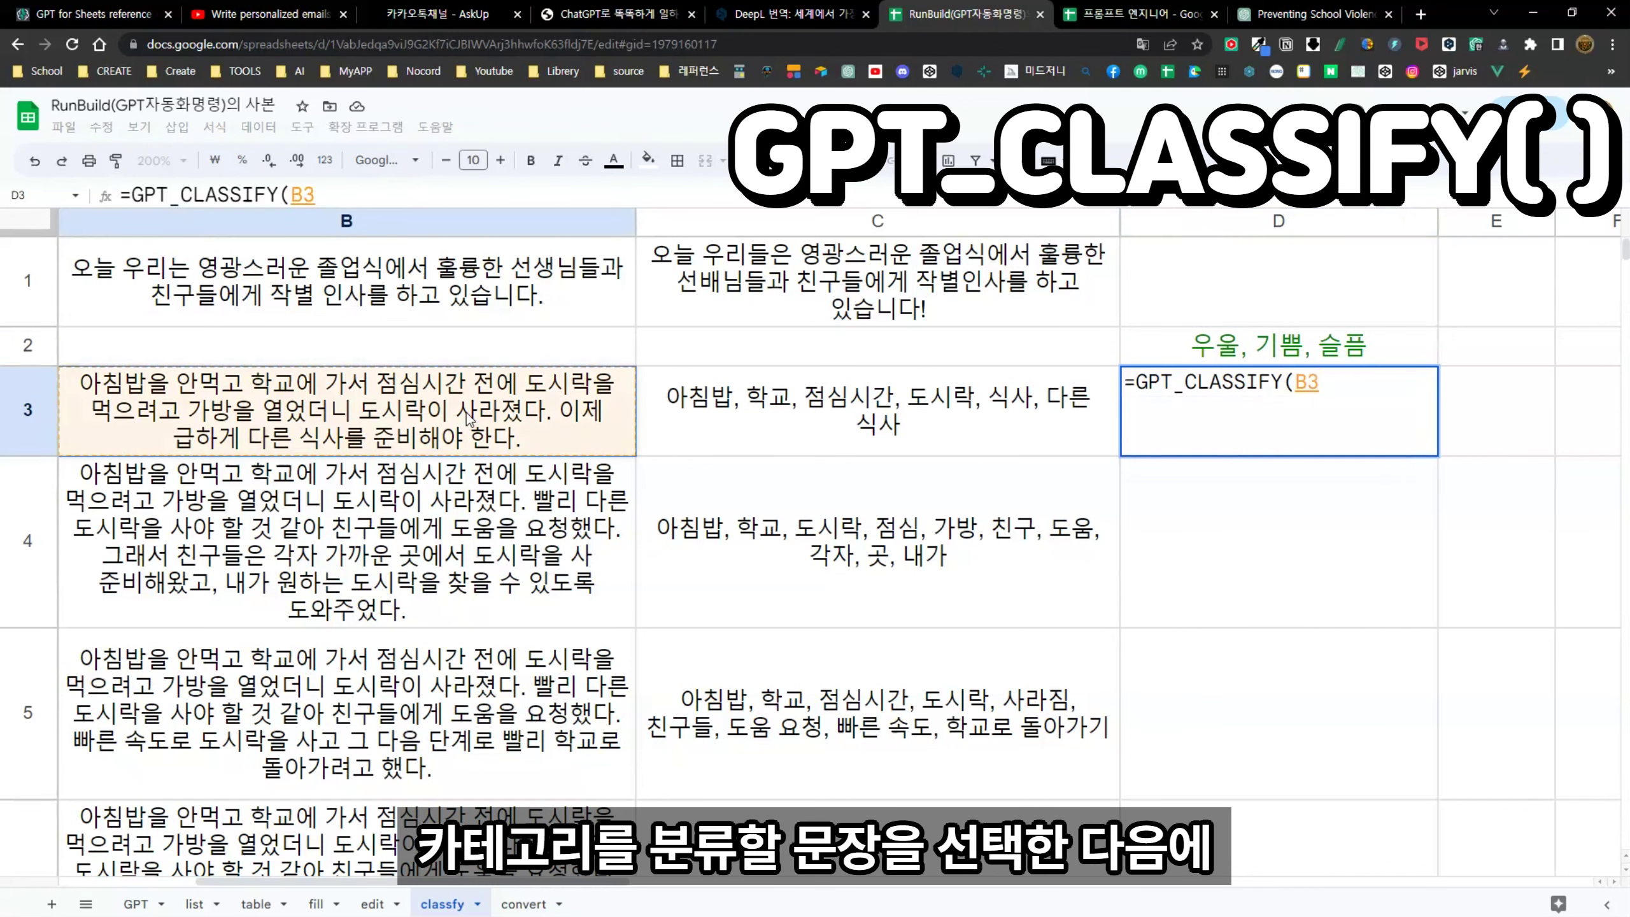
type(",")
left_click(1370, 353)
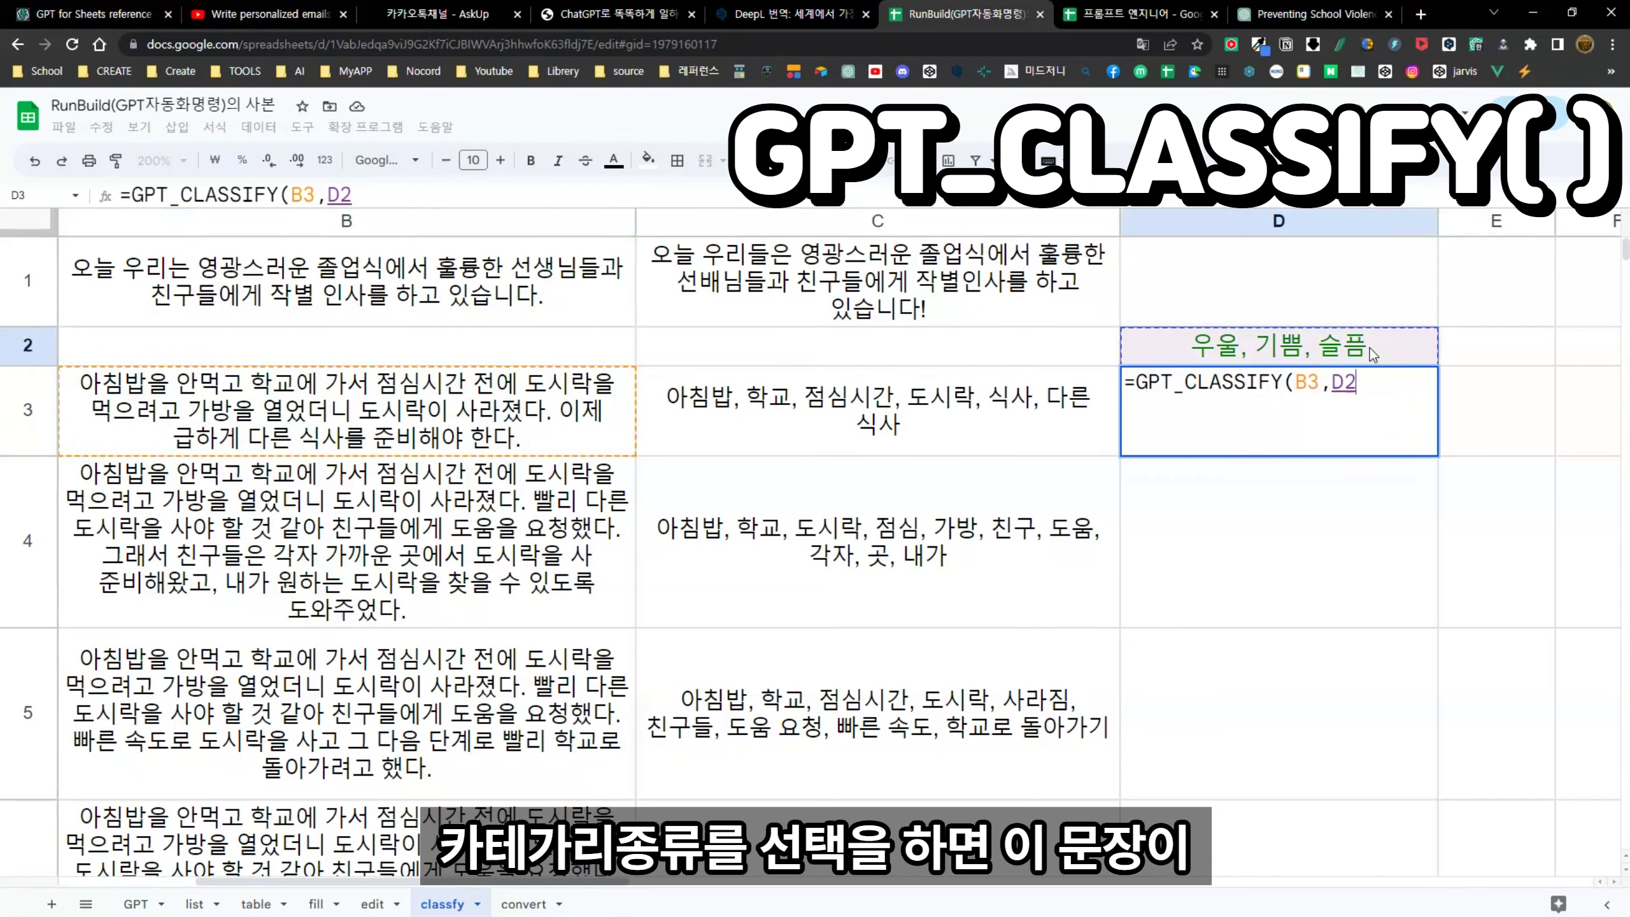
type(")")
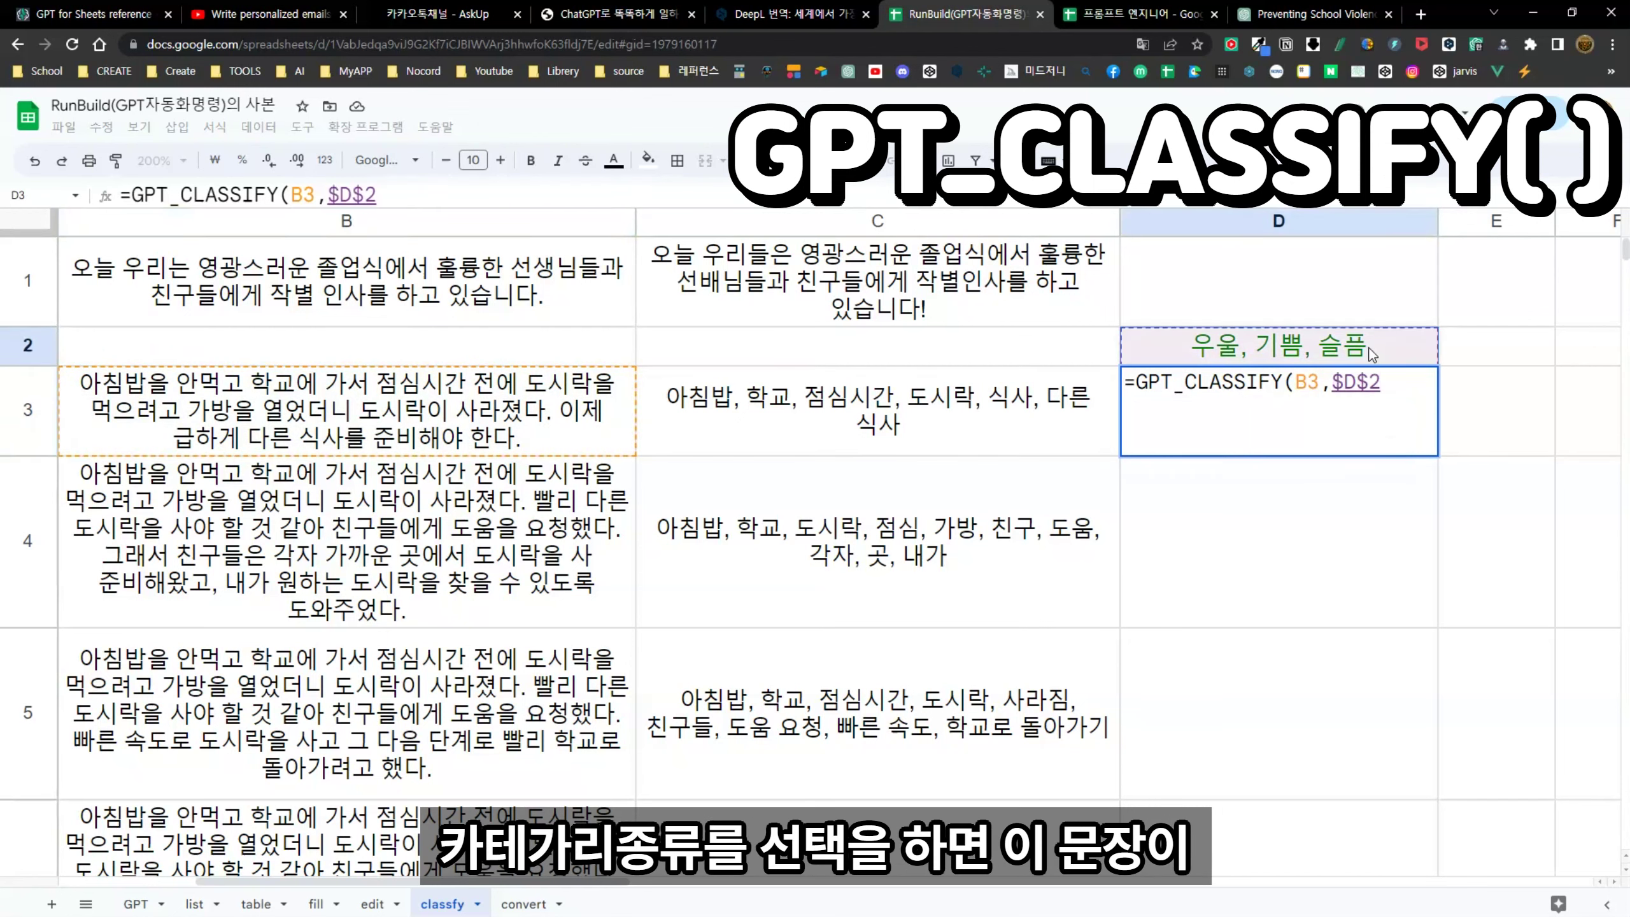
key("F4")
key("Return")
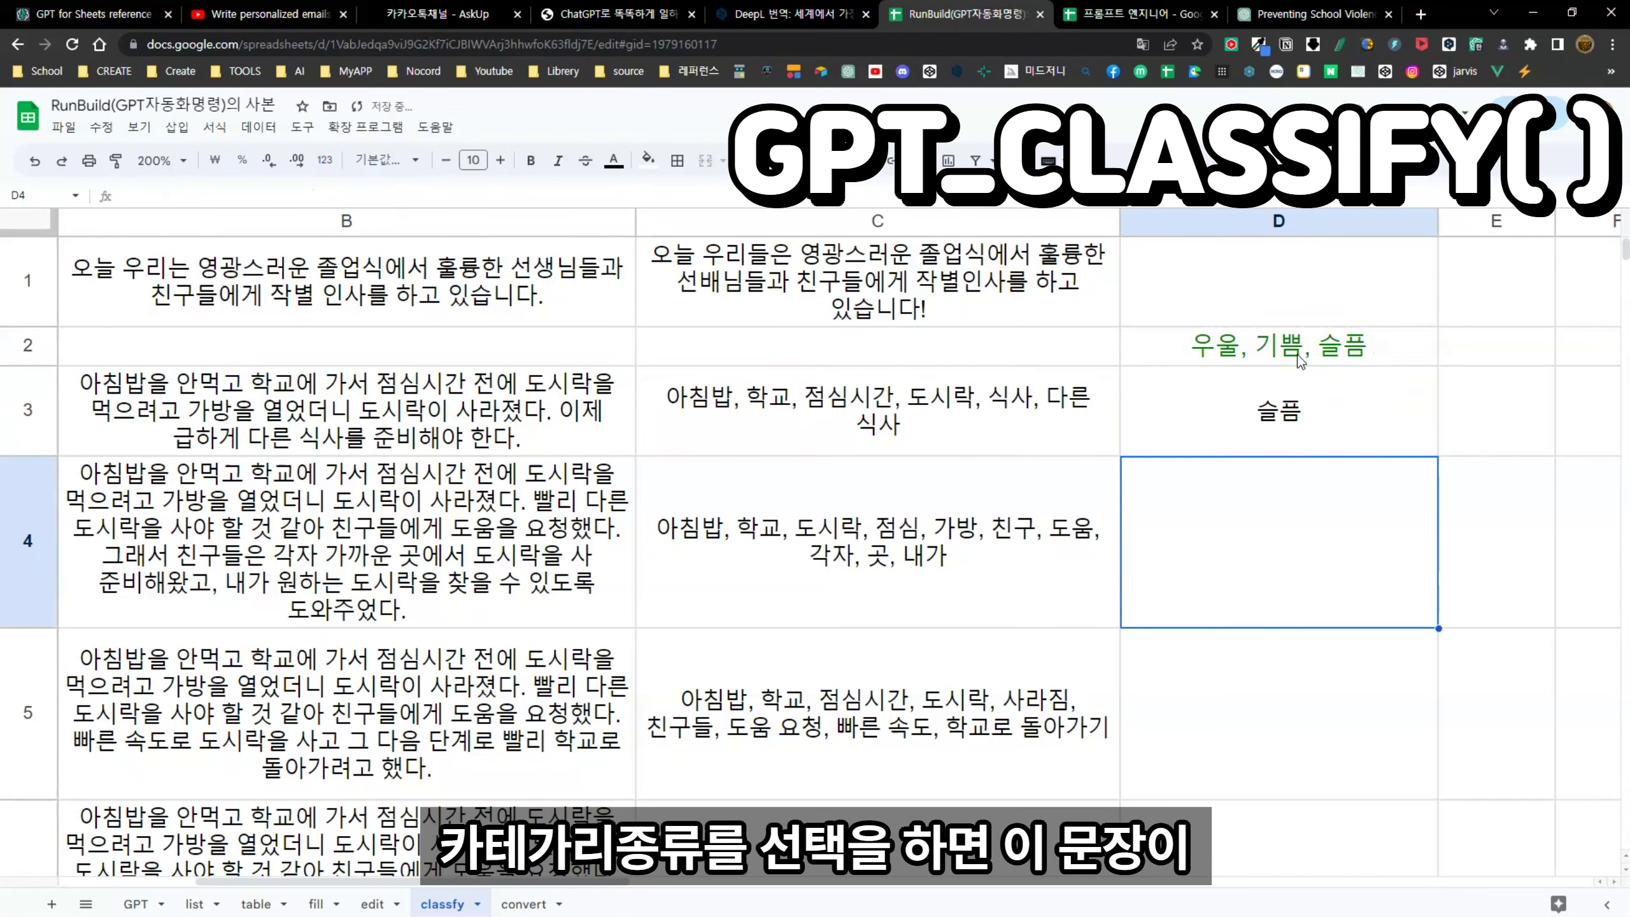
left_click(1330, 405)
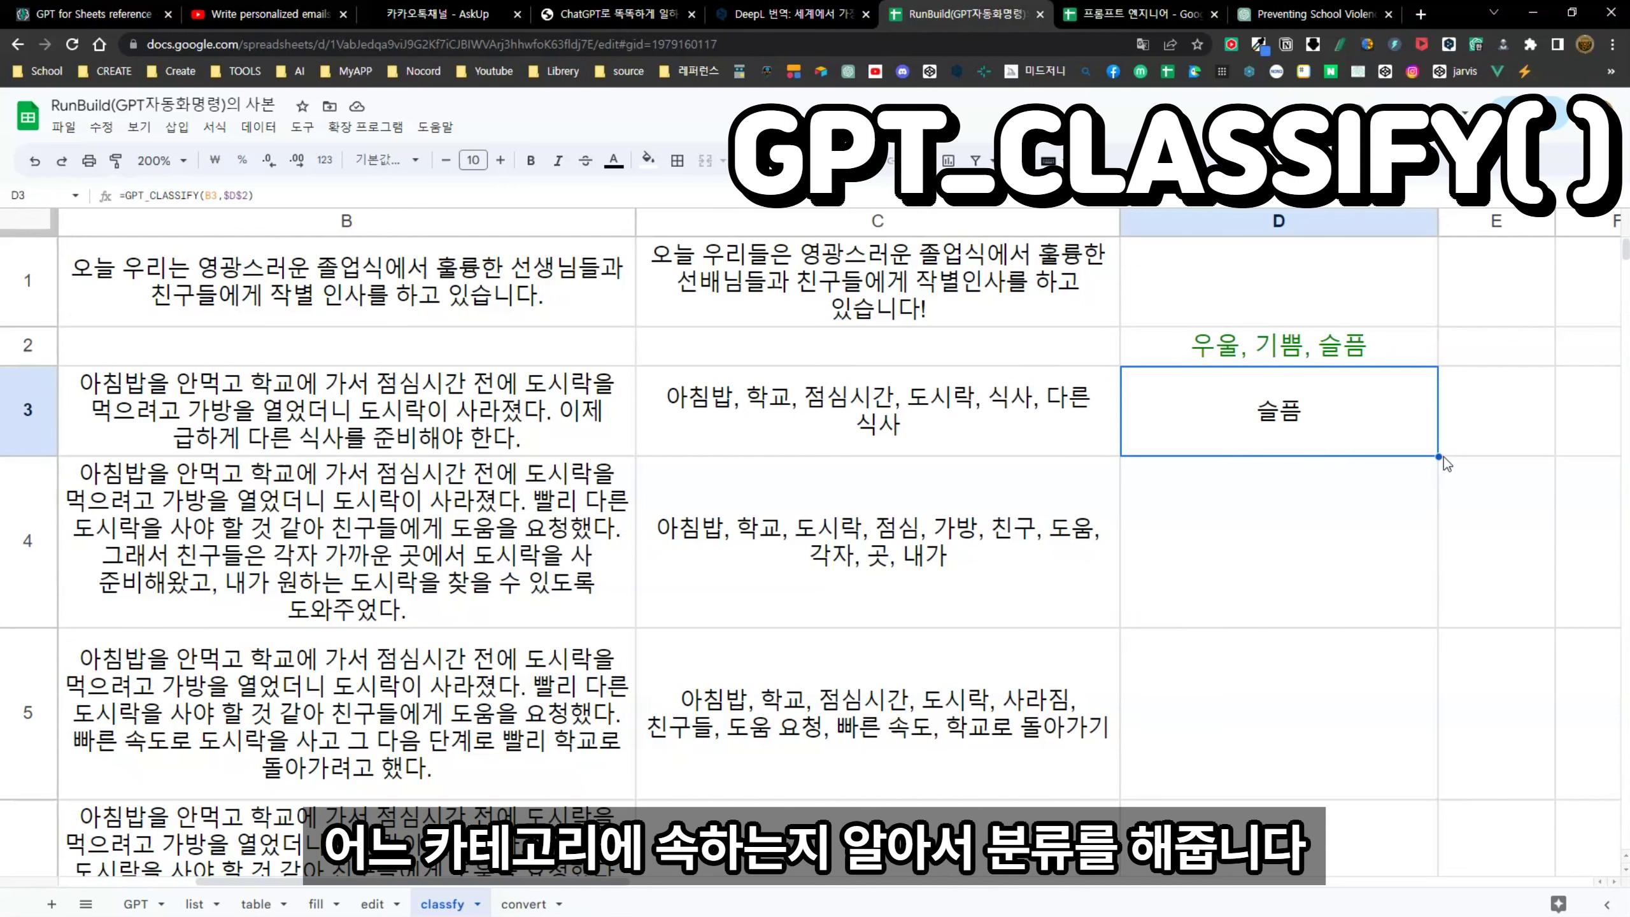
left_click_drag(1440, 457, 1449, 713)
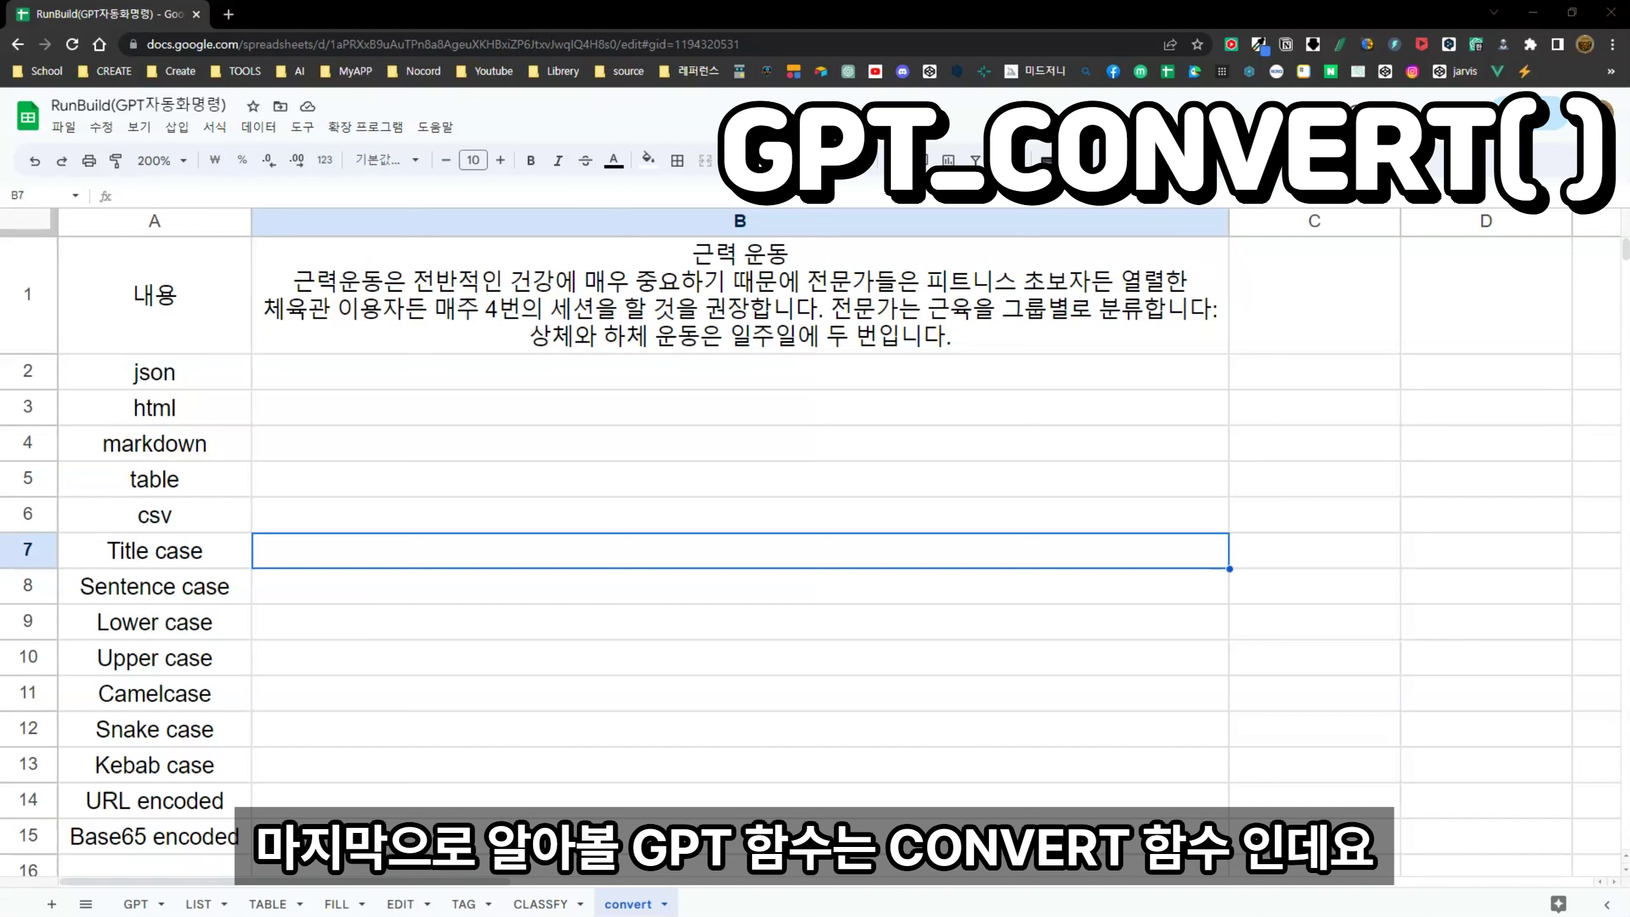
Step: Review the source text in B1 and the target formats in A2 to A6 of the convert sheet
left_click(848, 330)
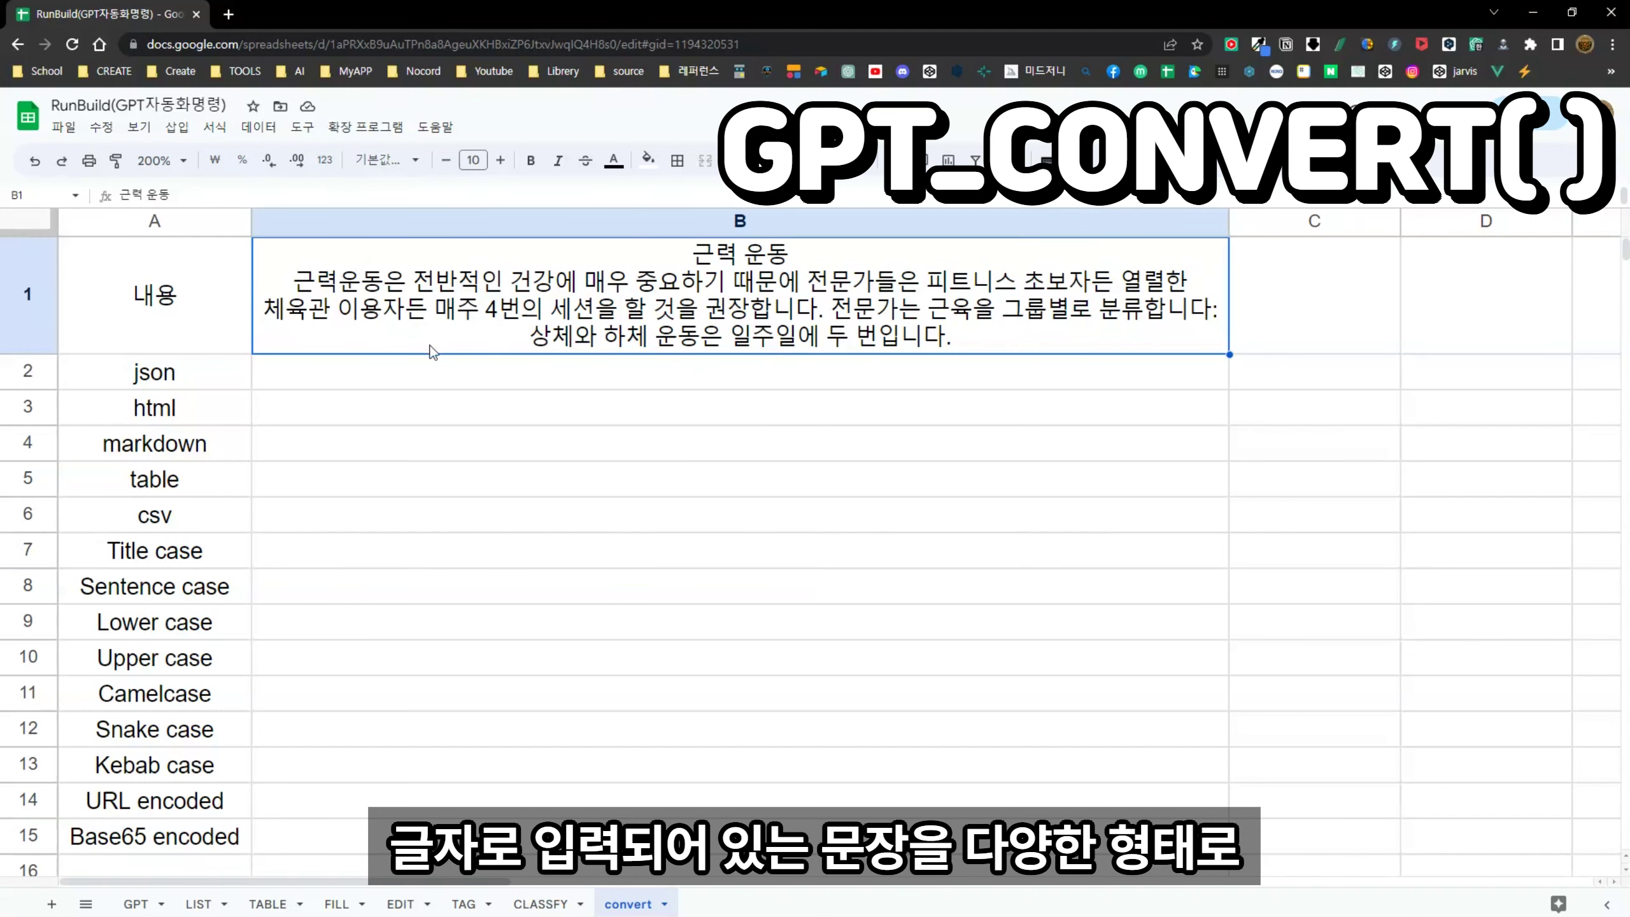
left_click(230, 380)
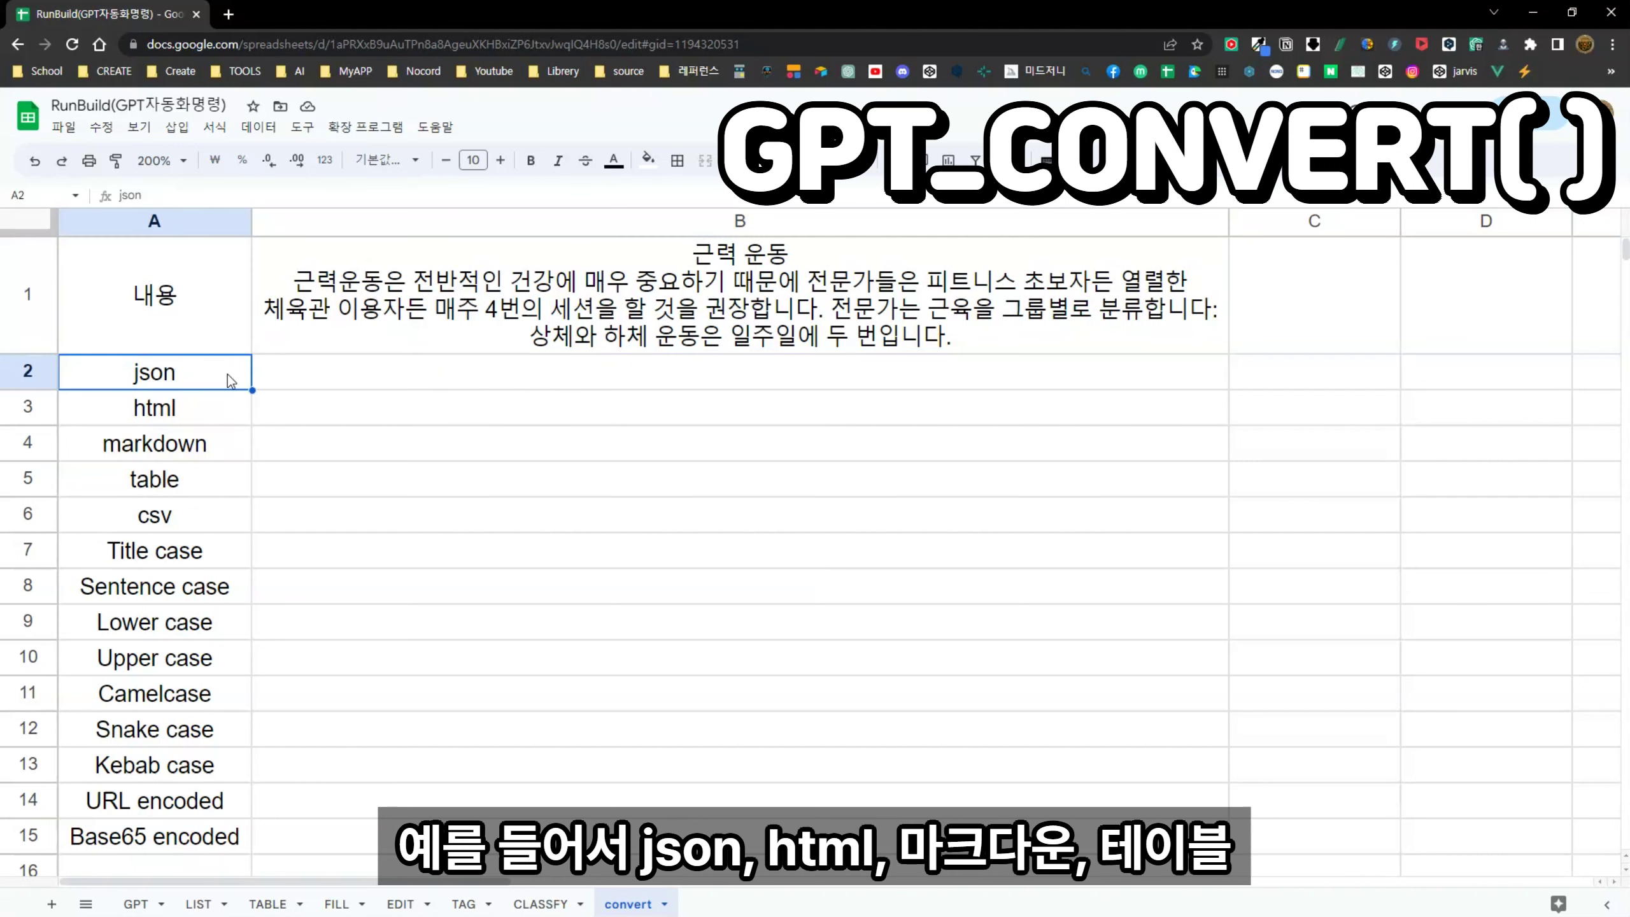
left_click(226, 411)
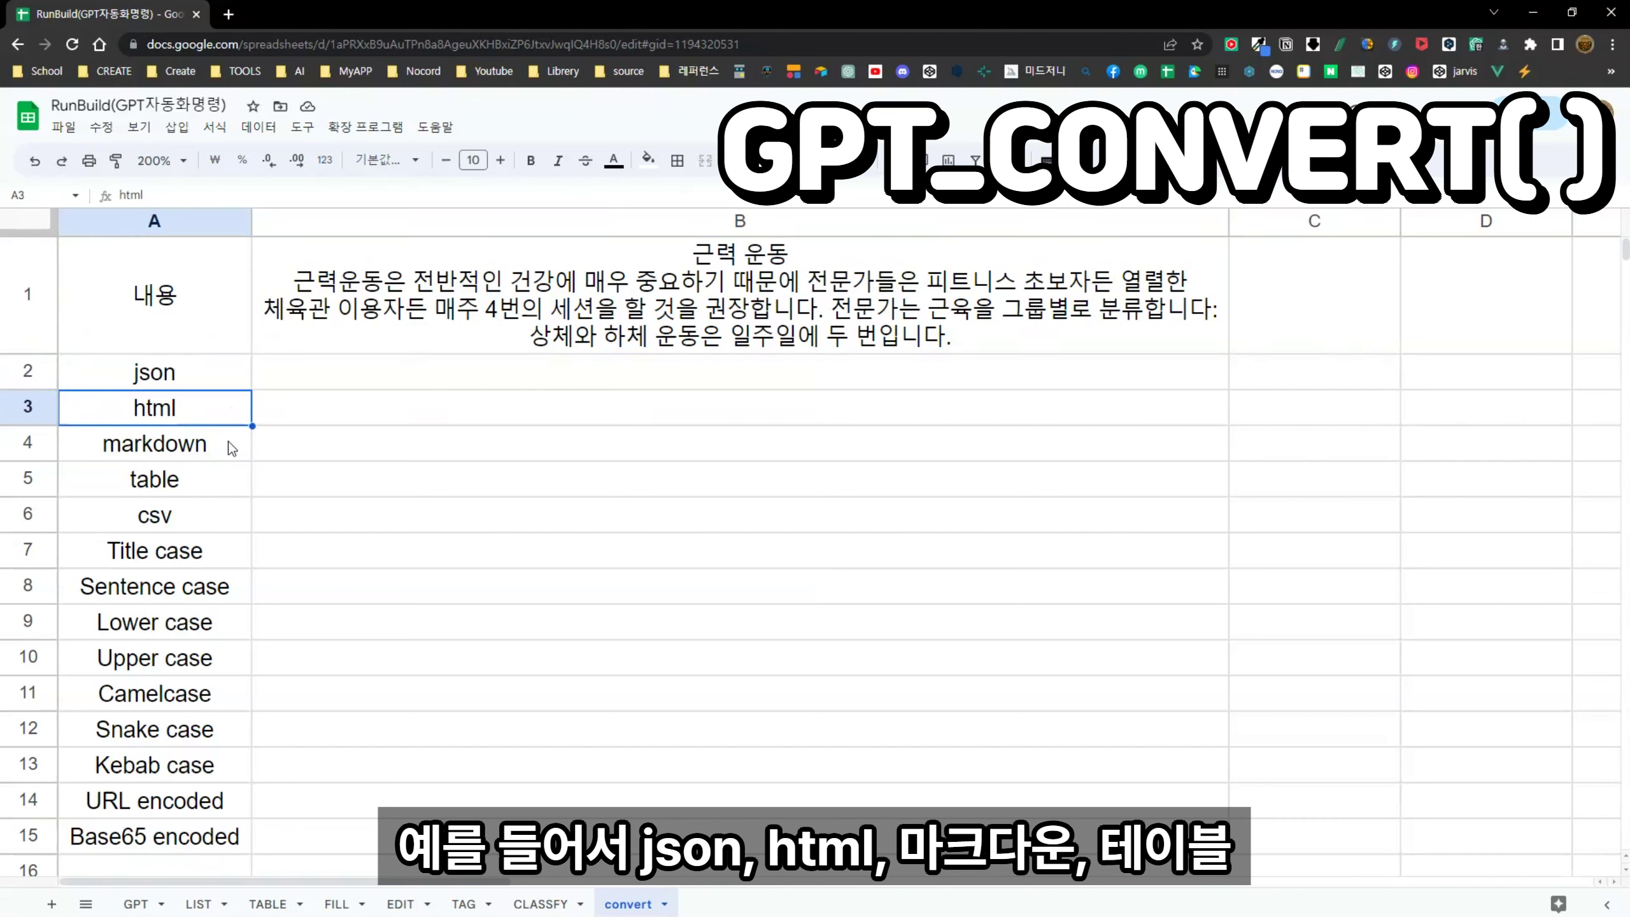
left_click(228, 441)
left_click(216, 481)
left_click(211, 518)
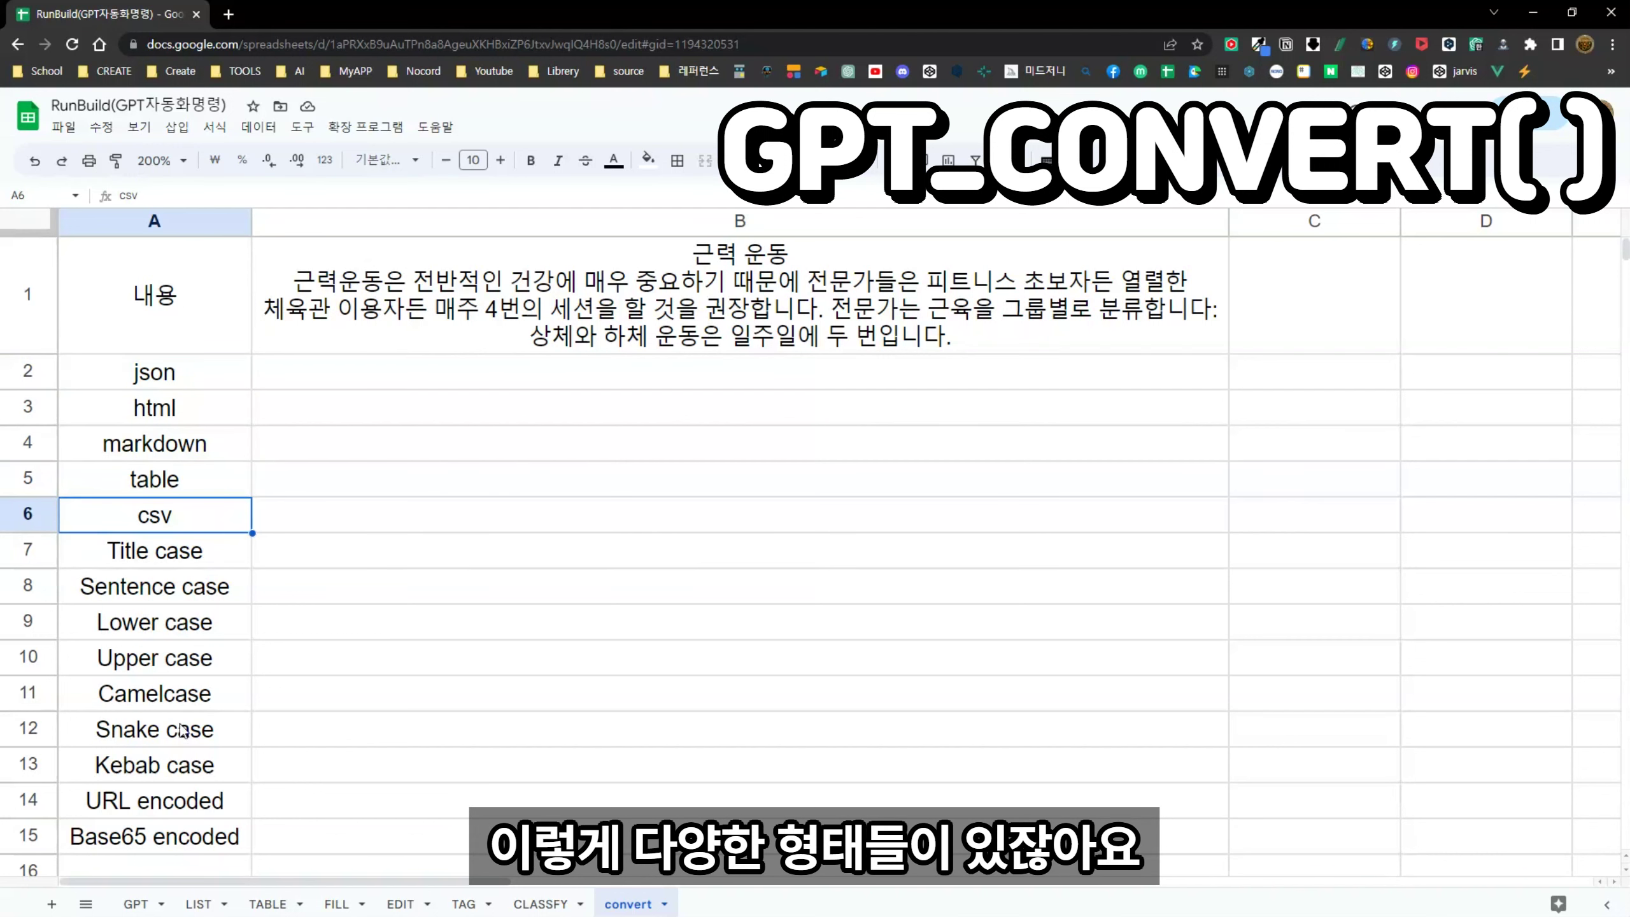
Step: Enter =GPT_CONVERT($B$1,A2) in B2 to convert the text to json, and fill it down to B15 for the other formats
left_click(423, 382)
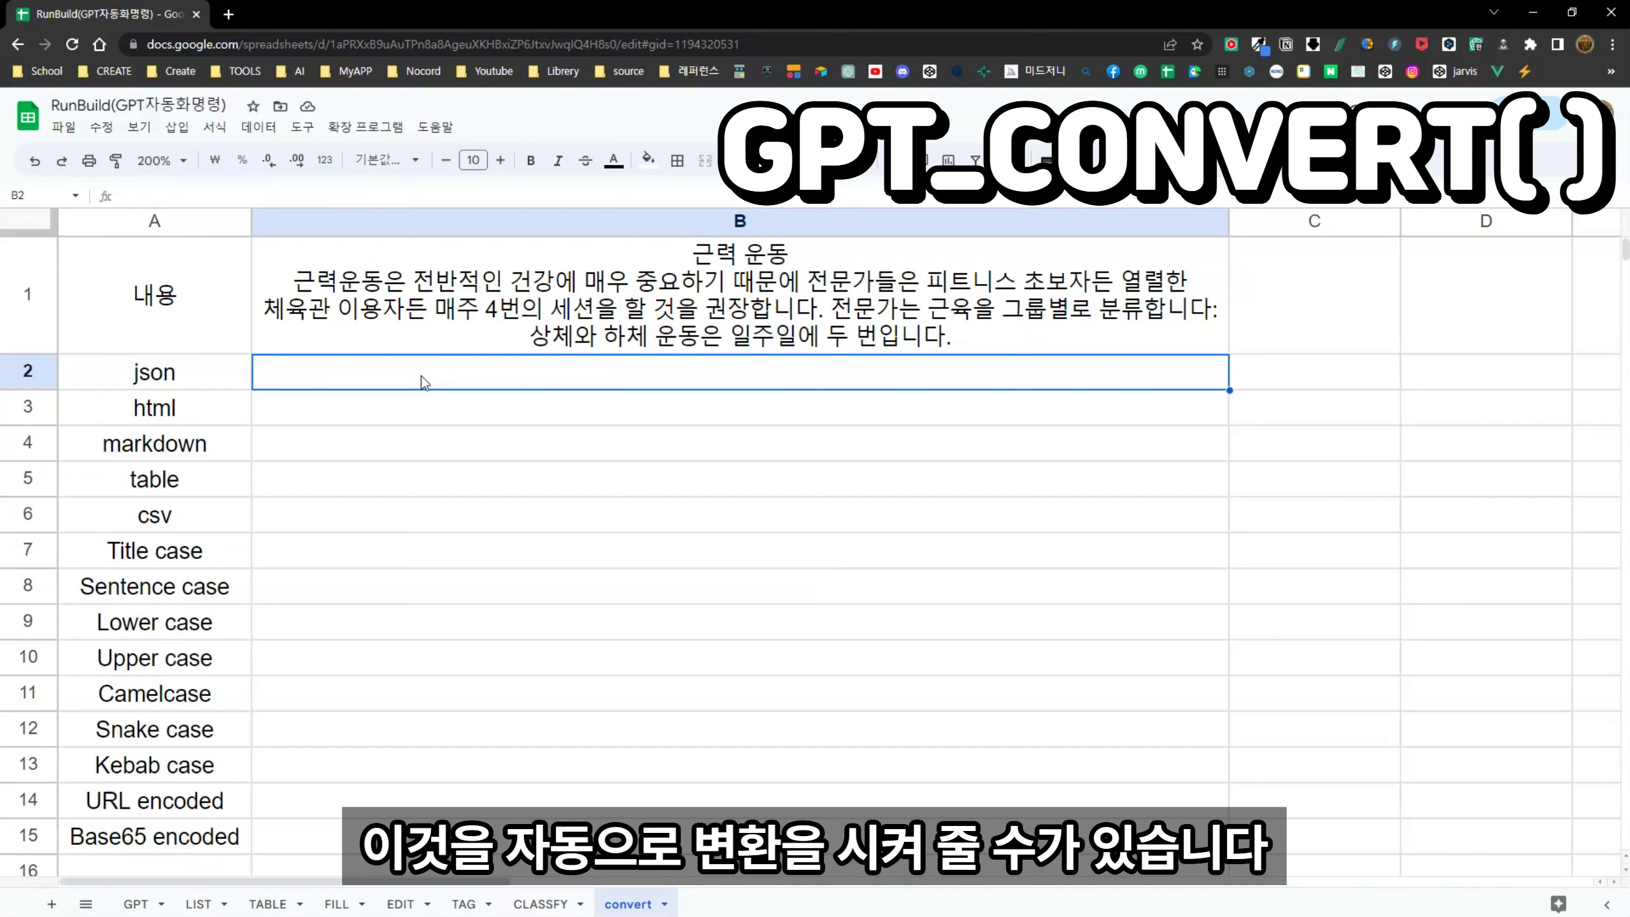
type("=GPT_CONVERT(")
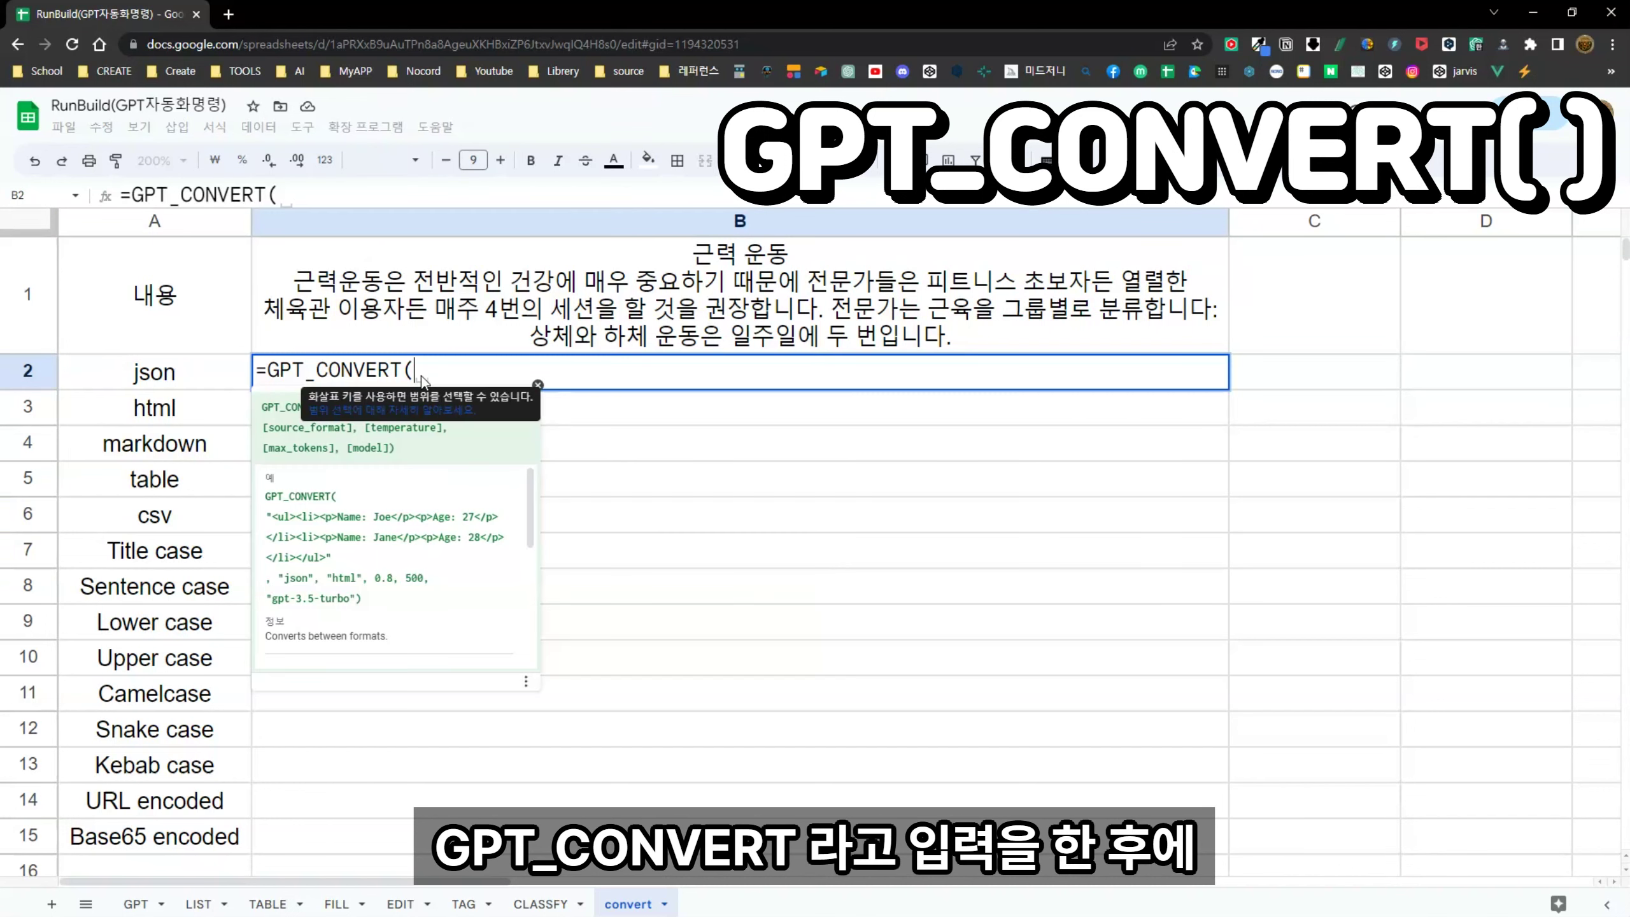
left_click(581, 314)
key("F4")
type(",")
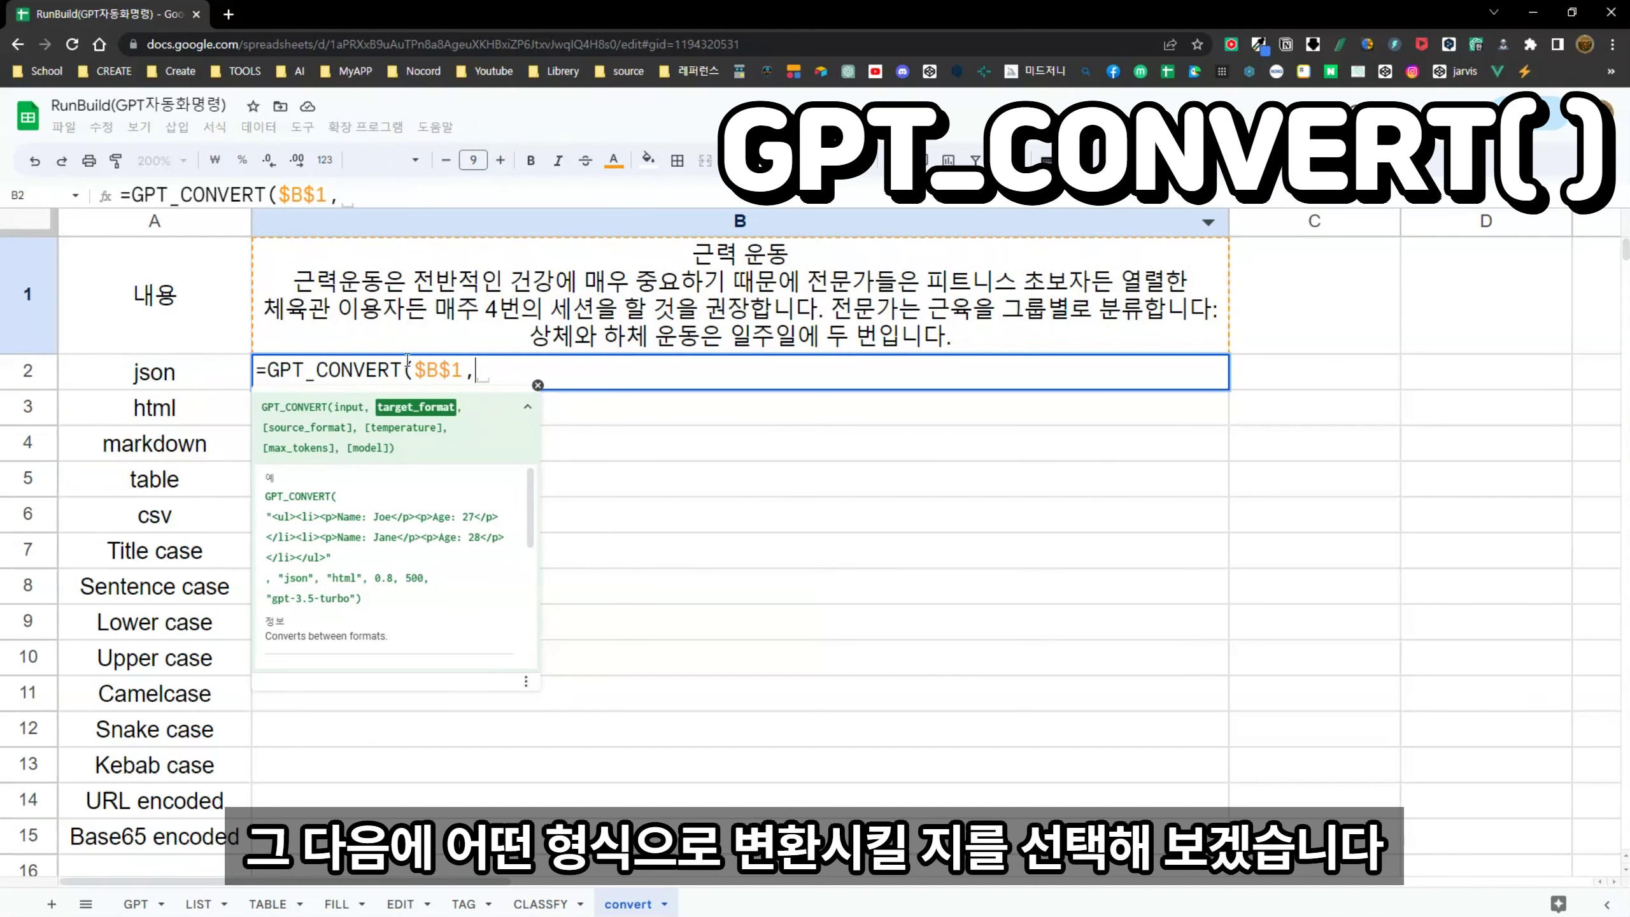
left_click(161, 381)
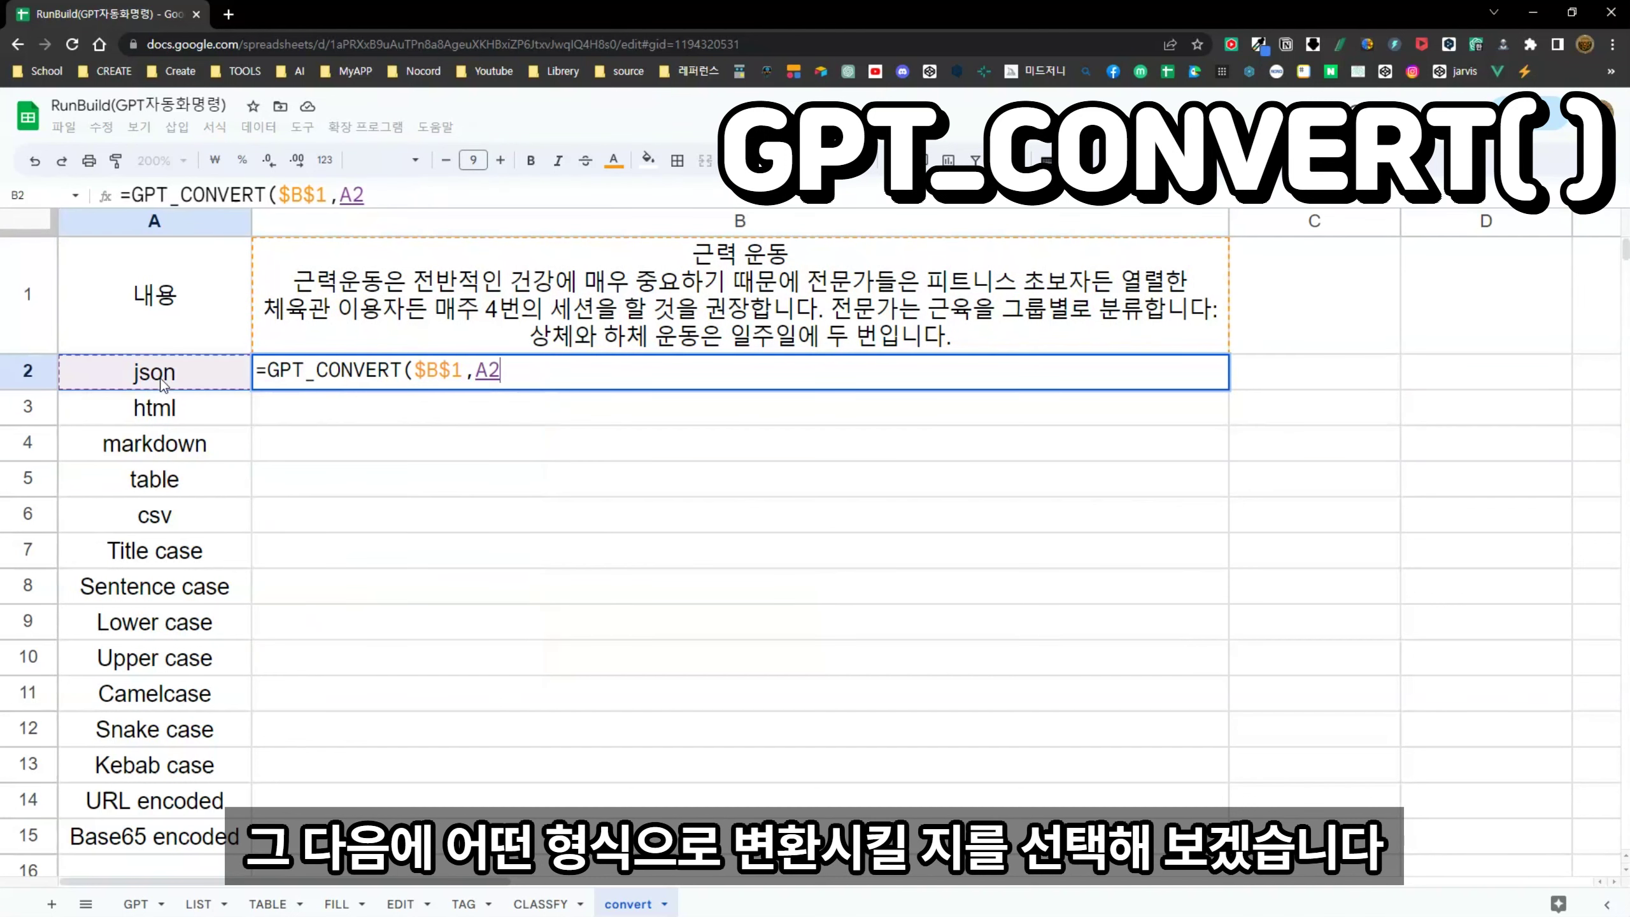
type(")")
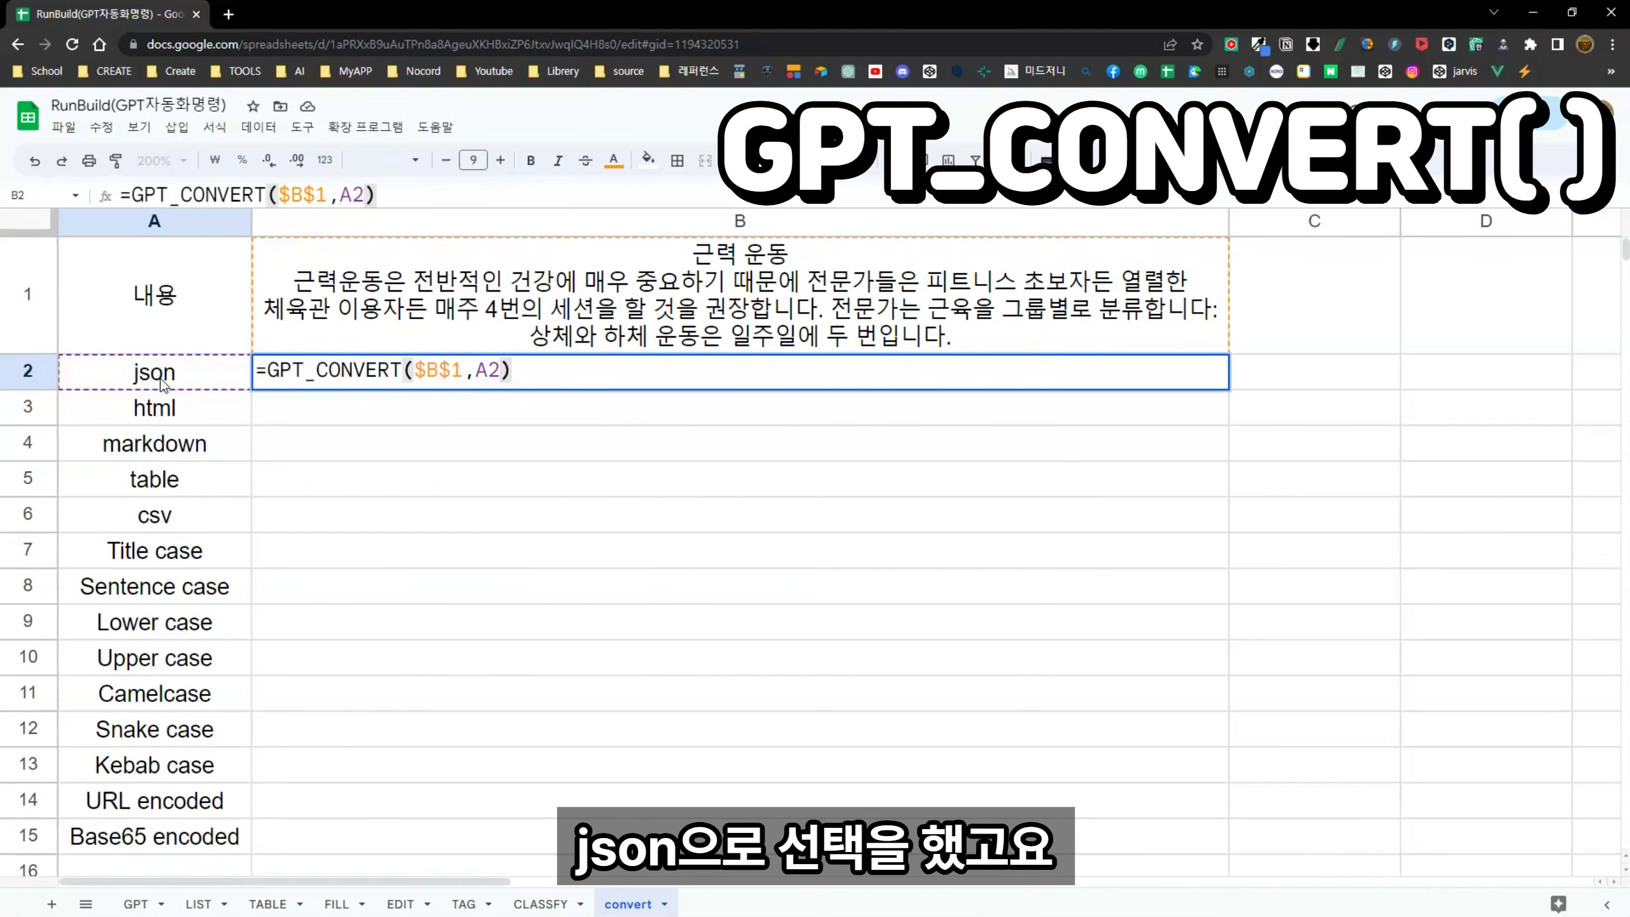
key("Return")
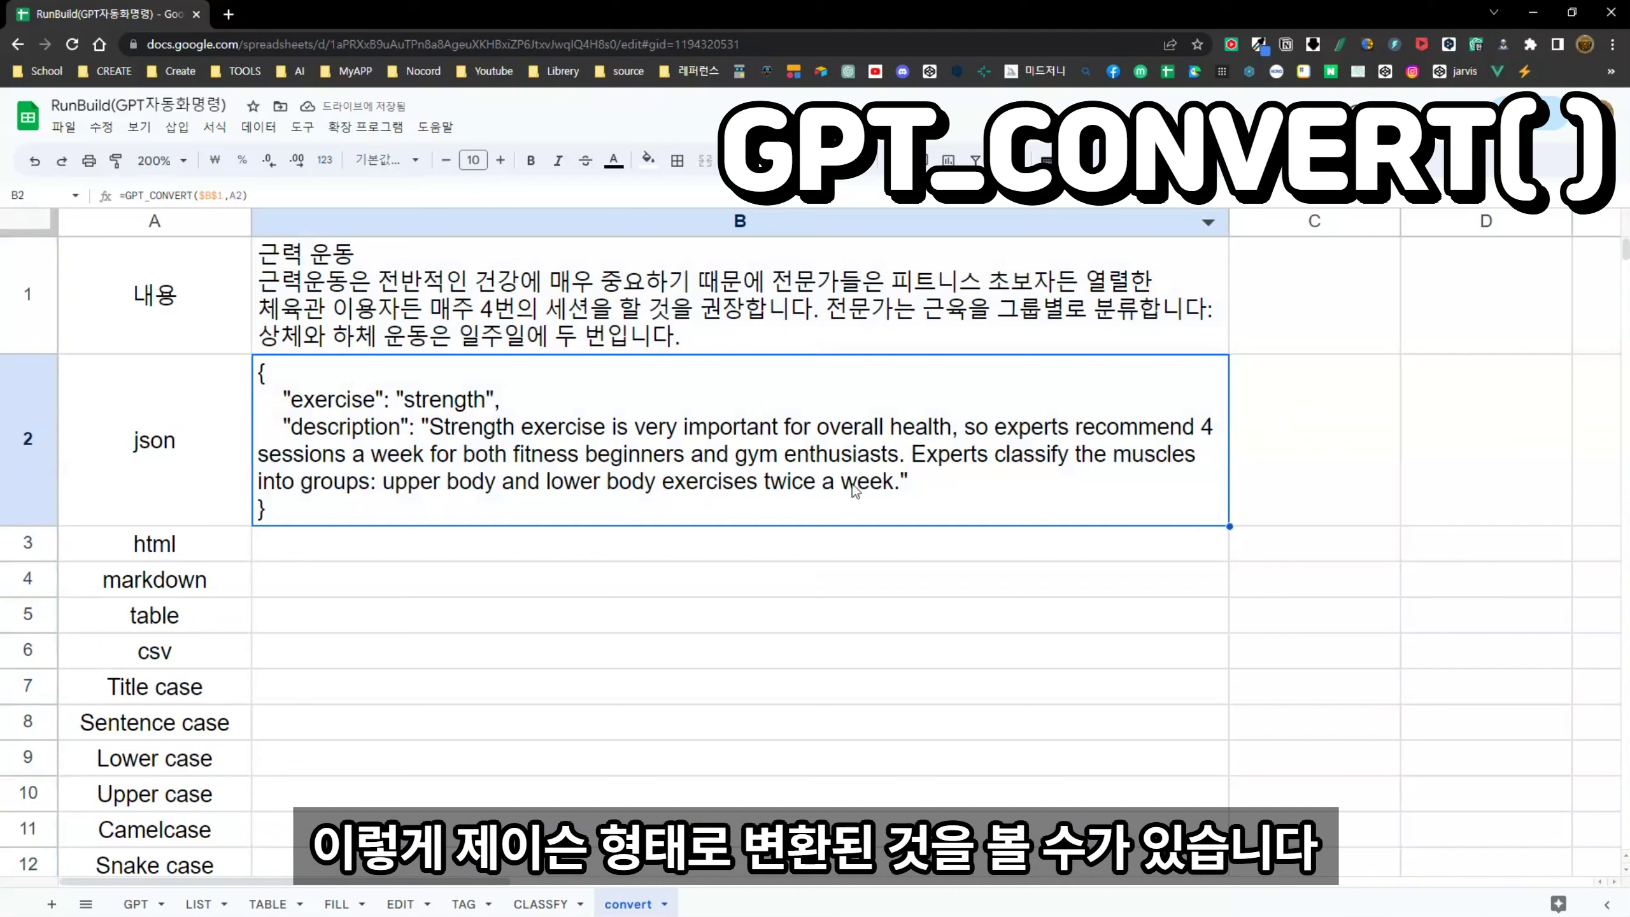
left_click_drag(1230, 527, 1159, 844)
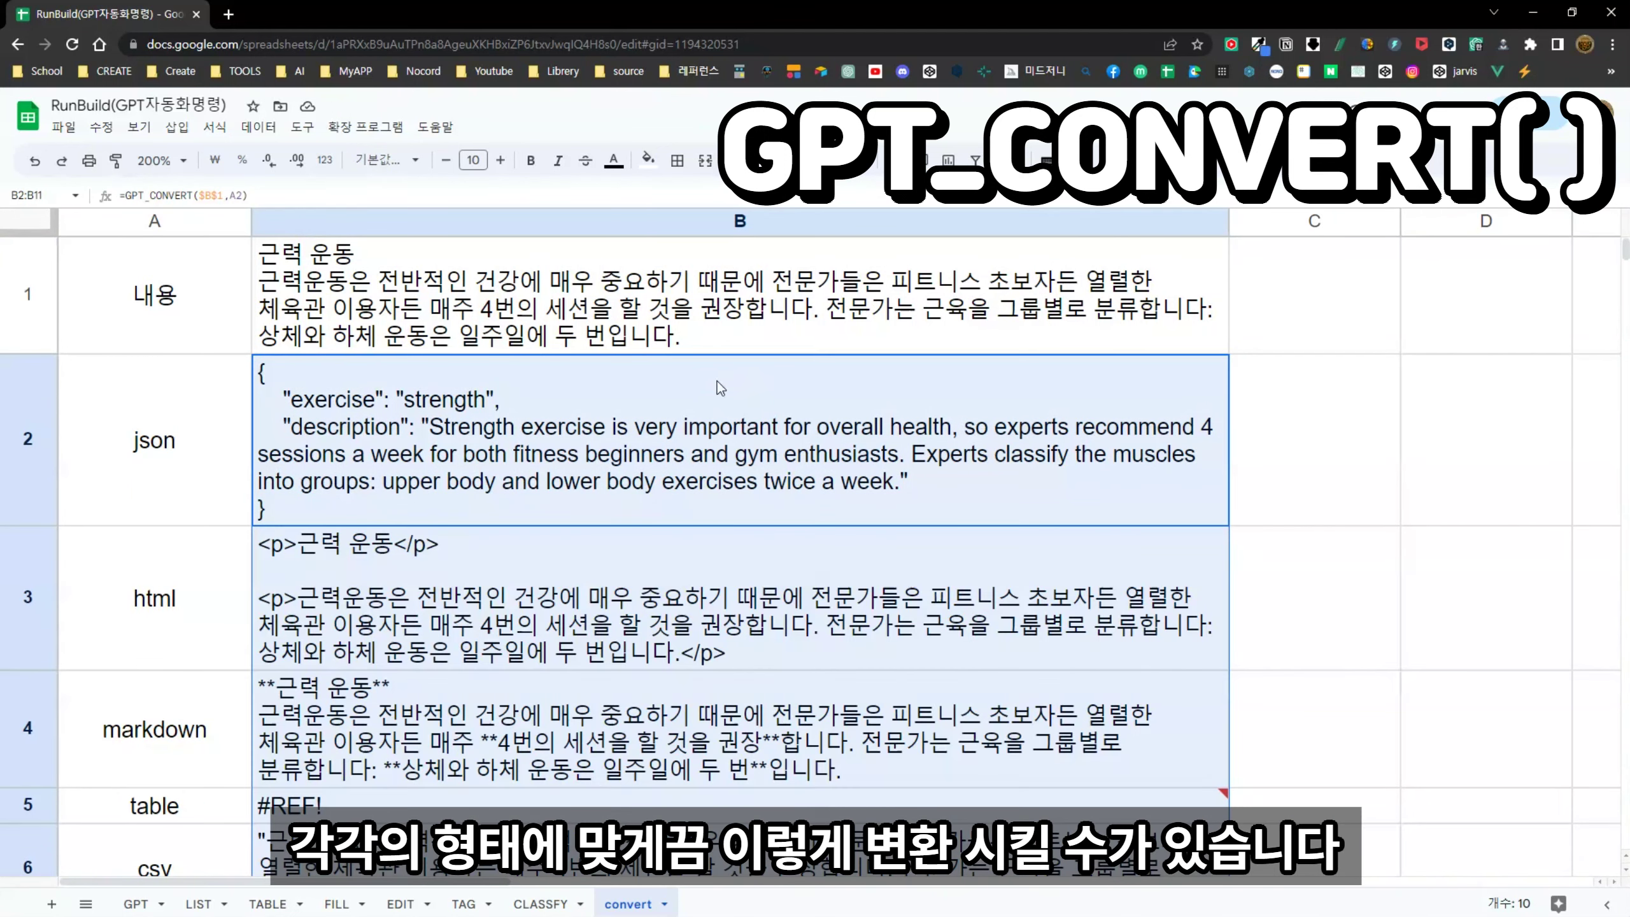
scroll(774, 620, "down", 1)
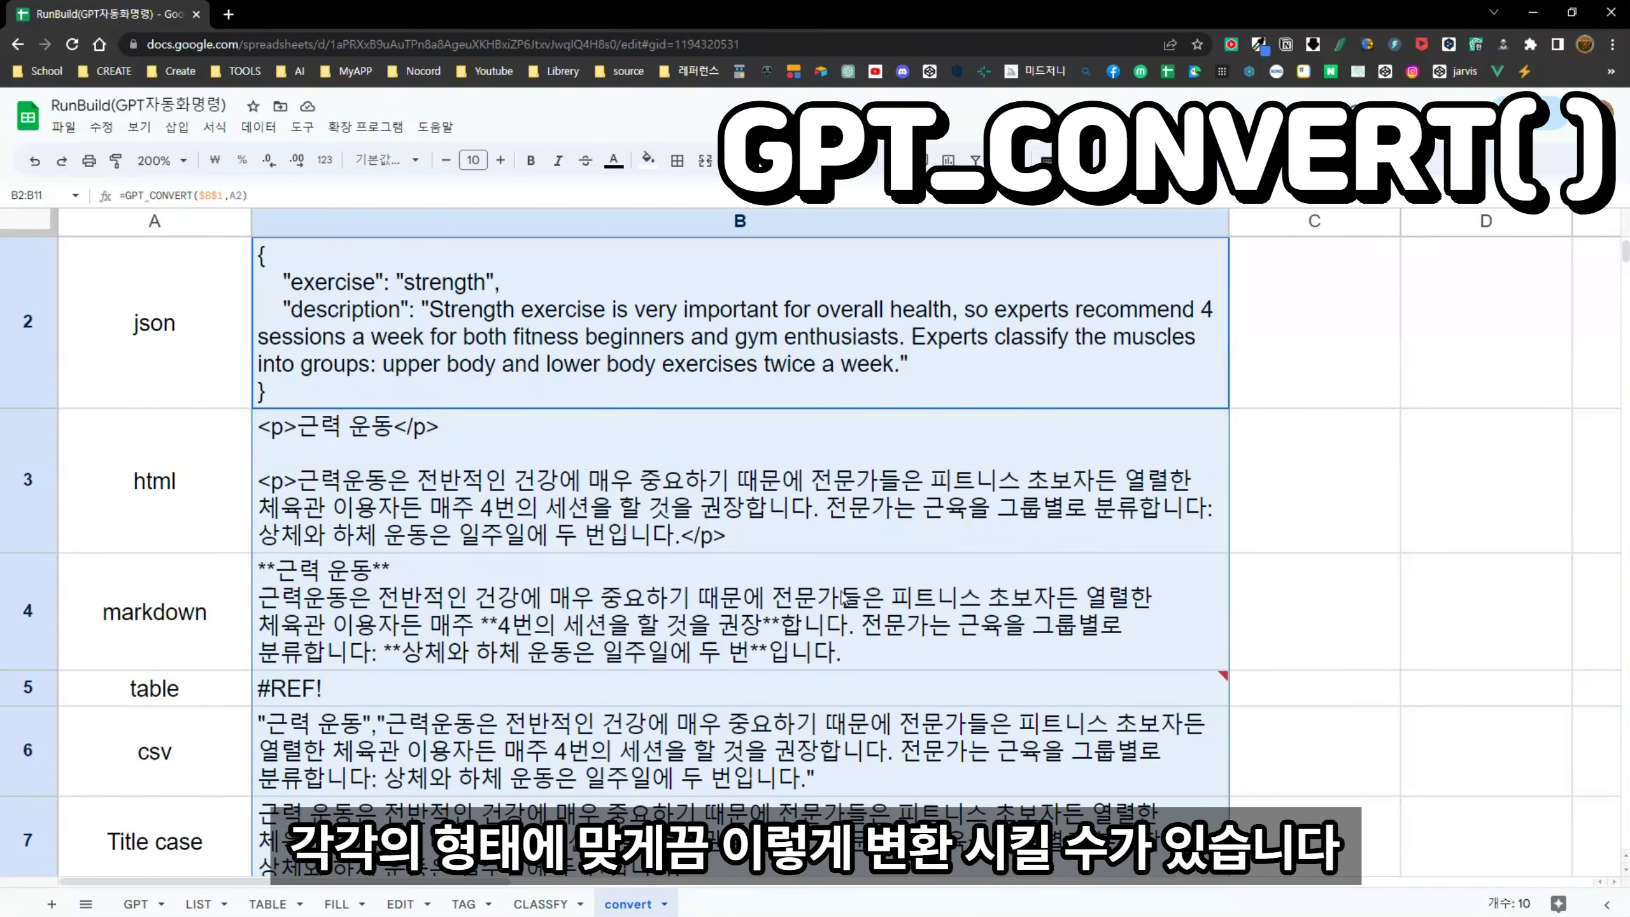
scroll(843, 598, "down", 3)
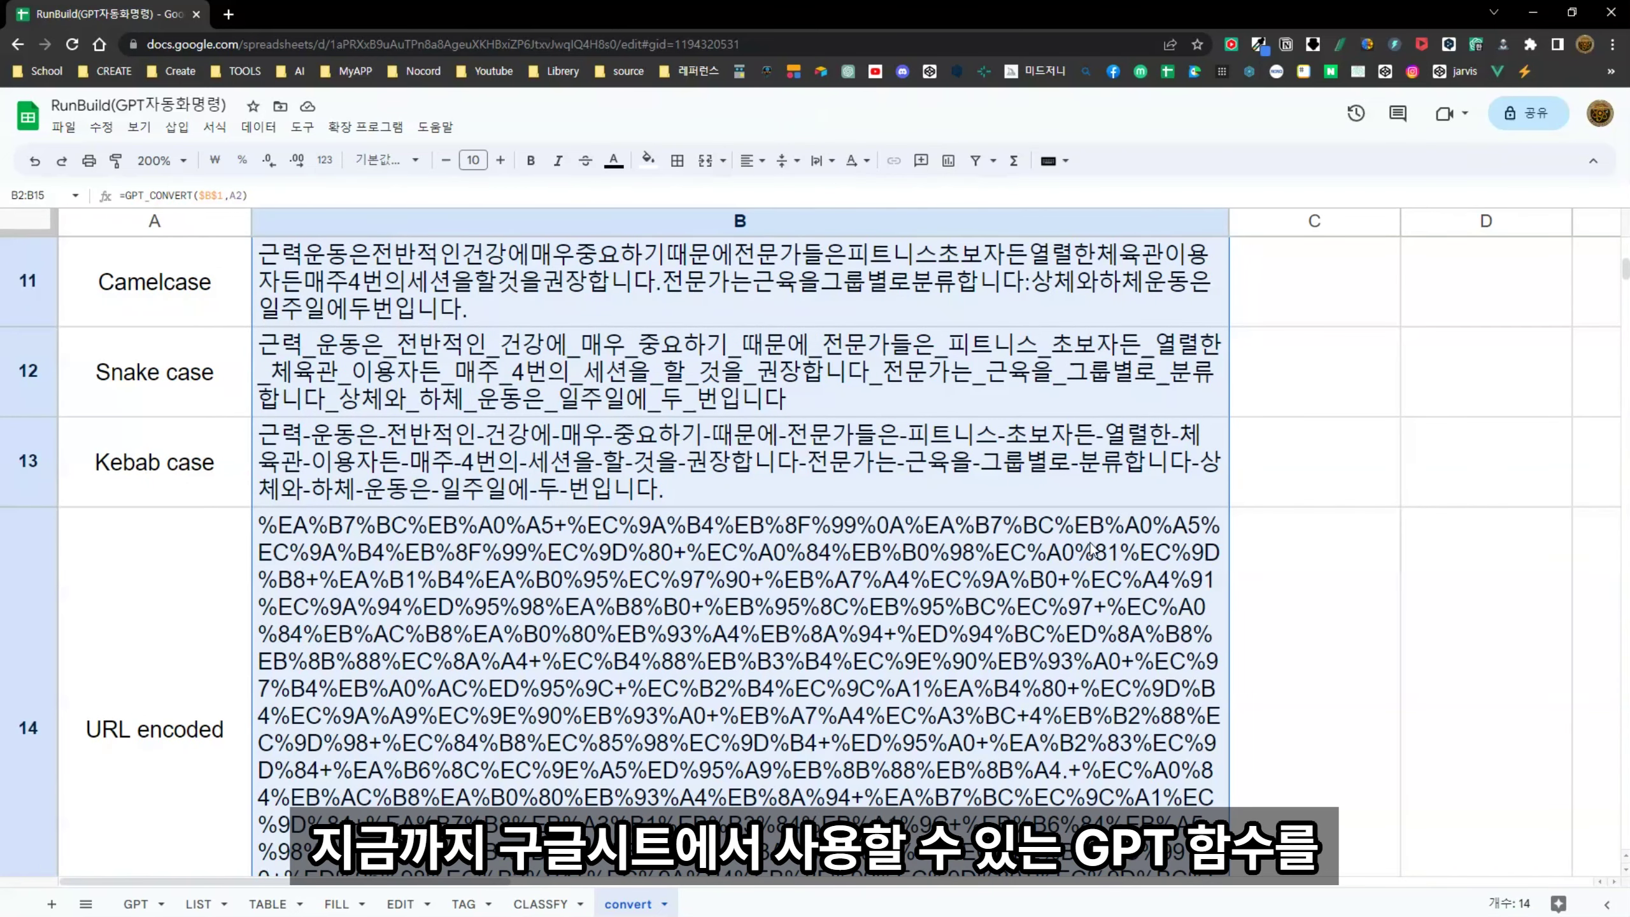